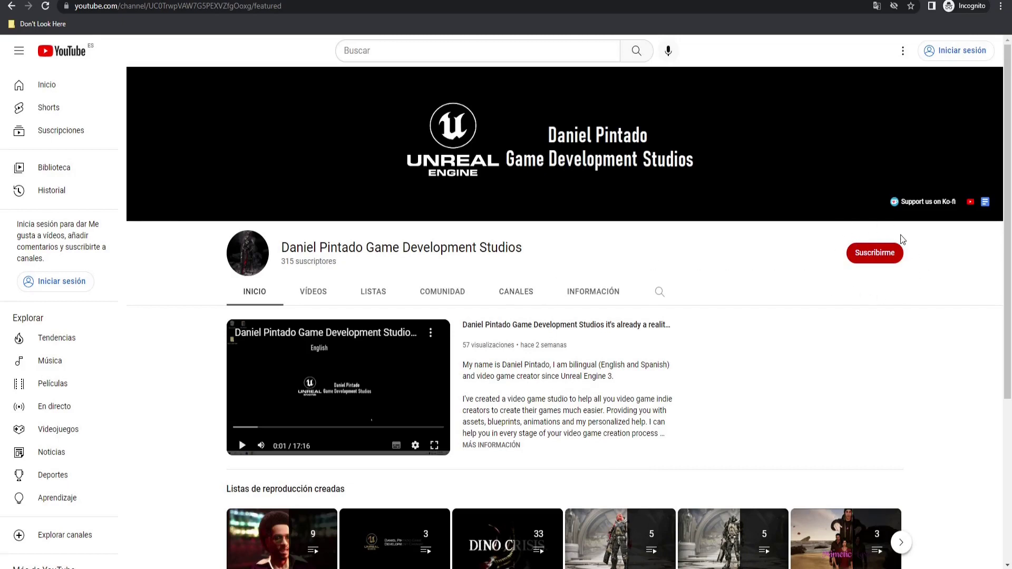
# Open the studio's mission guidelines Google Doc from the channel banner link
pyautogui.click(986, 203)
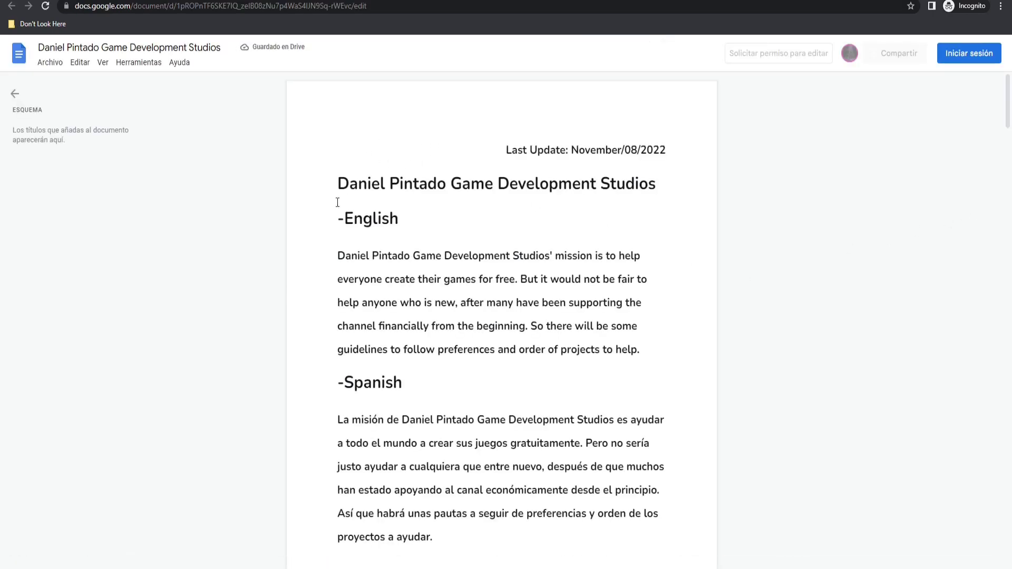
pyautogui.scroll(-1, 373, 243)
pyautogui.scroll(-2, 390, 252)
pyautogui.scroll(-4, 406, 260)
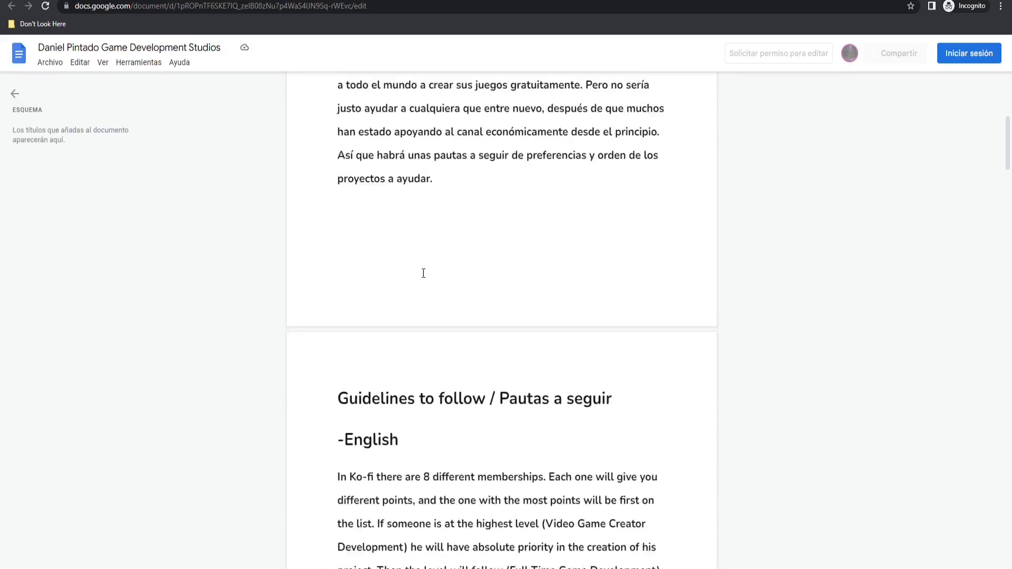
pyautogui.scroll(-4, 422, 269)
pyautogui.scroll(-3, 441, 277)
pyautogui.scroll(-4, 441, 278)
pyautogui.scroll(-6, 441, 278)
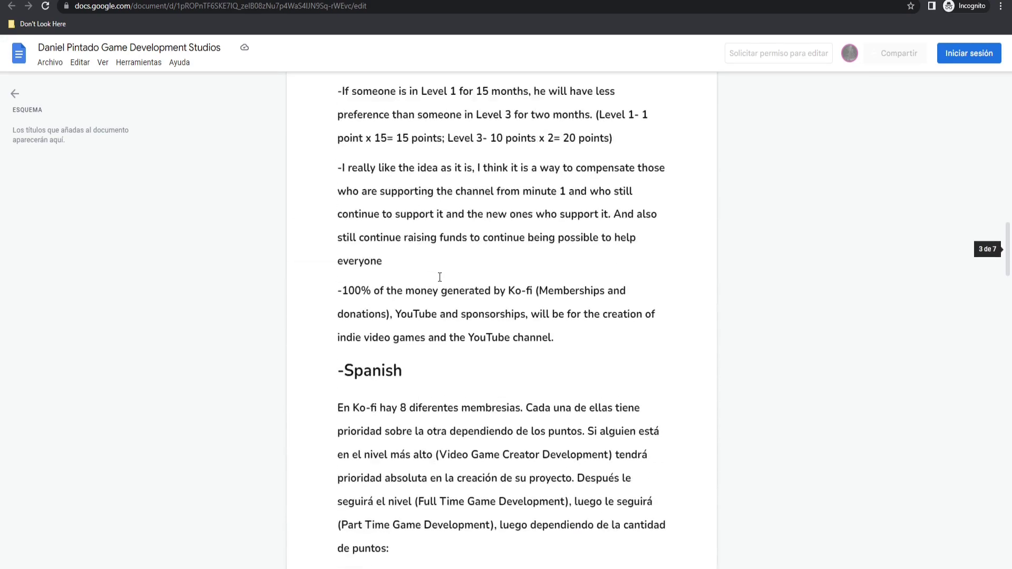
pyautogui.scroll(-6, 441, 277)
pyautogui.scroll(-5, 441, 278)
pyautogui.scroll(-5, 442, 279)
pyautogui.scroll(-3, 443, 279)
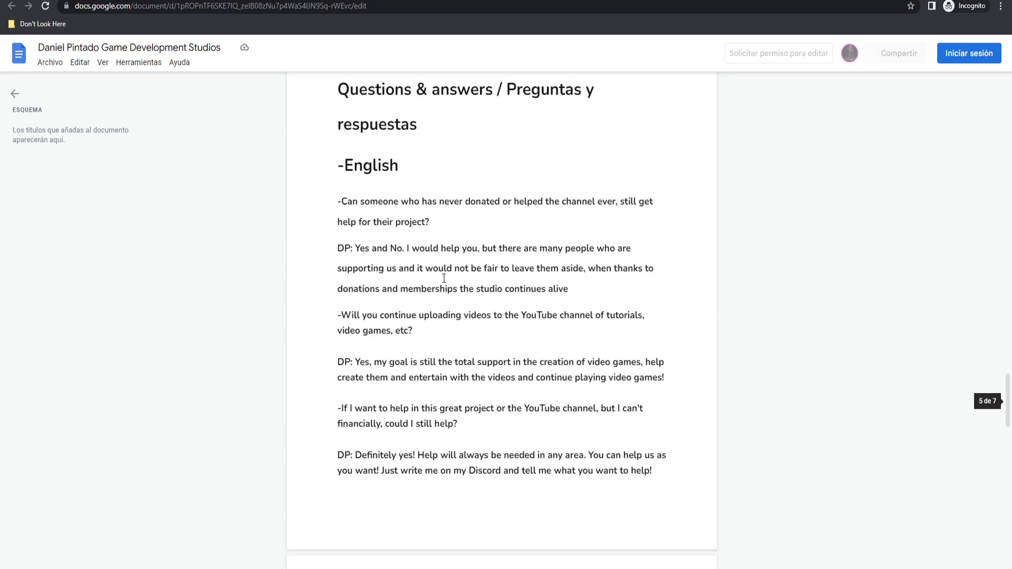
pyautogui.scroll(1, 443, 278)
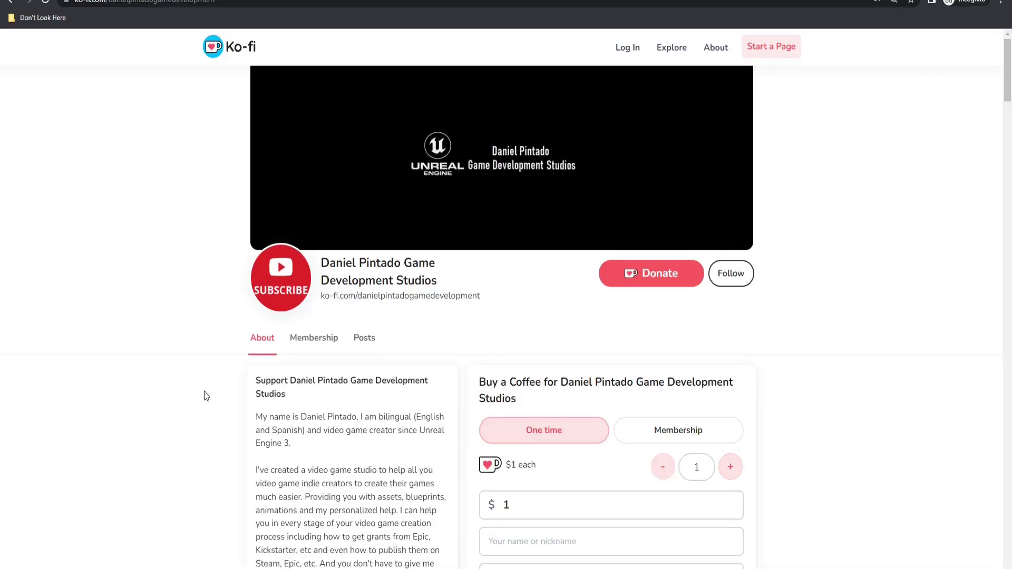
# Switch the Ko-fi page to Membership and expand it to show all 8 tiers
pyautogui.scroll(-3, 796, 393)
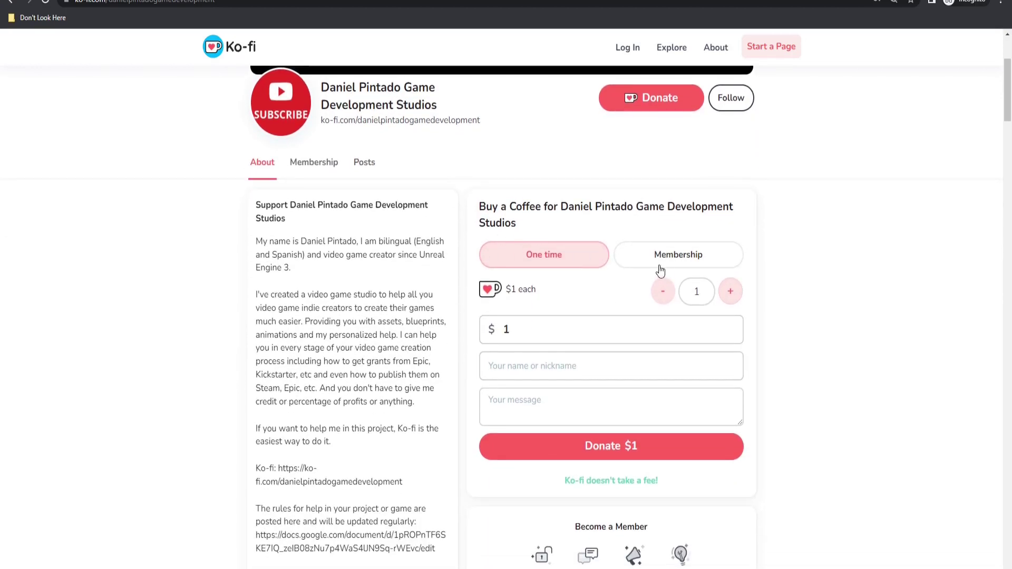
pyautogui.click(668, 261)
pyautogui.scroll(-1, 675, 270)
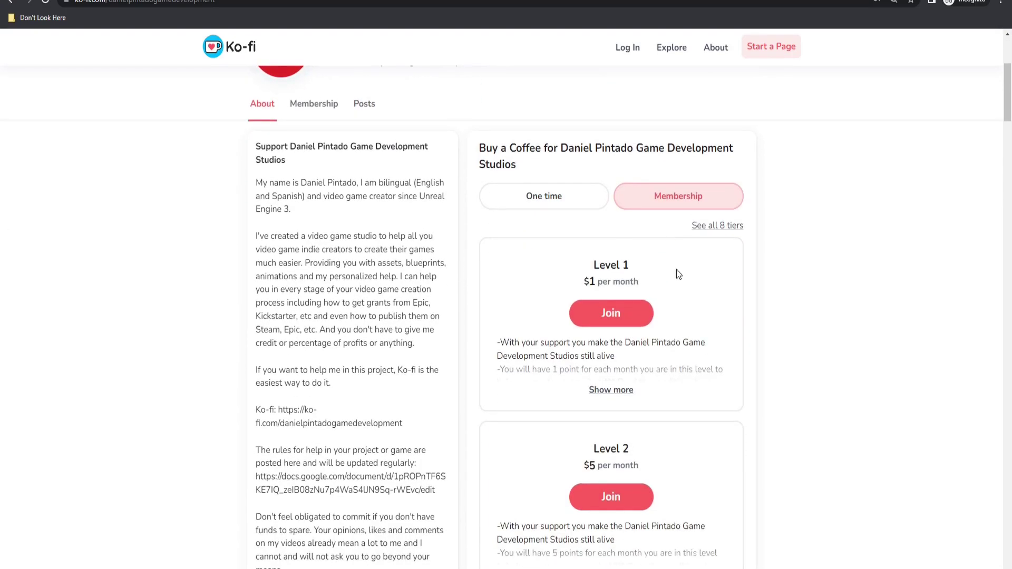
pyautogui.click(718, 226)
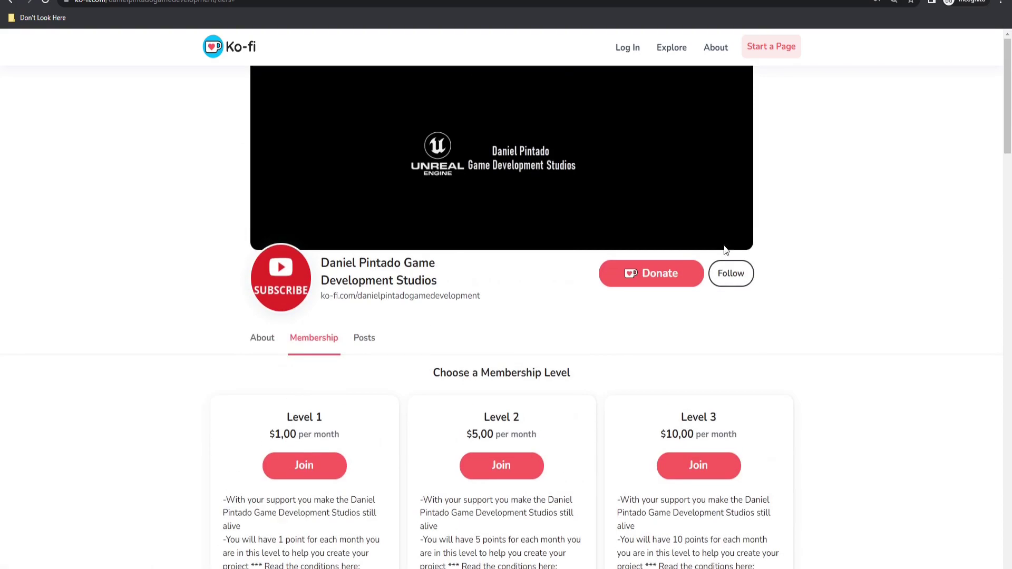
# Scroll through the eight membership tier cards to review their prices
pyautogui.scroll(-3, 823, 305)
pyautogui.scroll(-3, 824, 306)
pyautogui.scroll(-3, 824, 305)
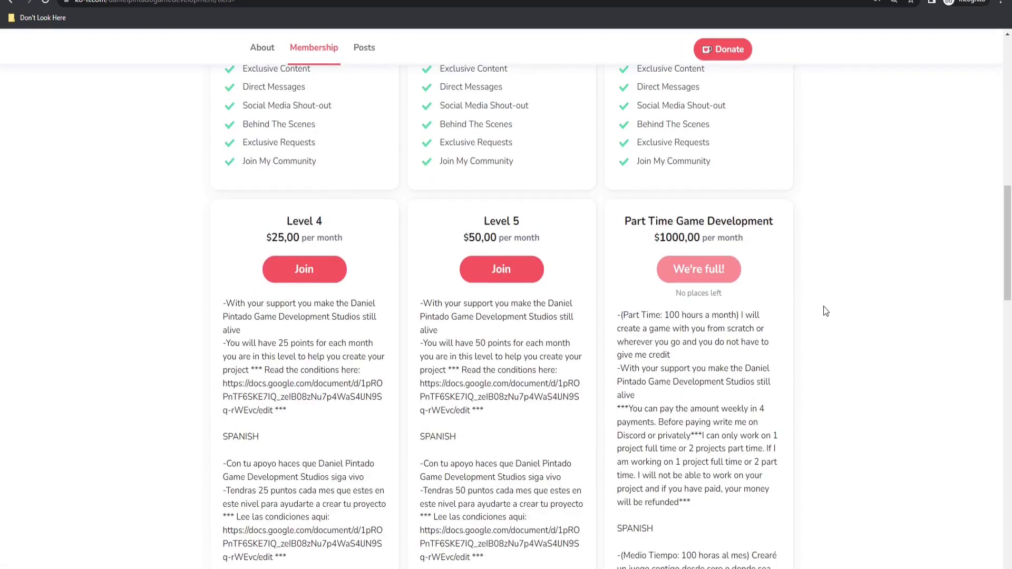
pyautogui.scroll(-4, 823, 306)
pyautogui.scroll(-3, 824, 307)
pyautogui.scroll(-3, 823, 306)
pyautogui.scroll(-3, 823, 307)
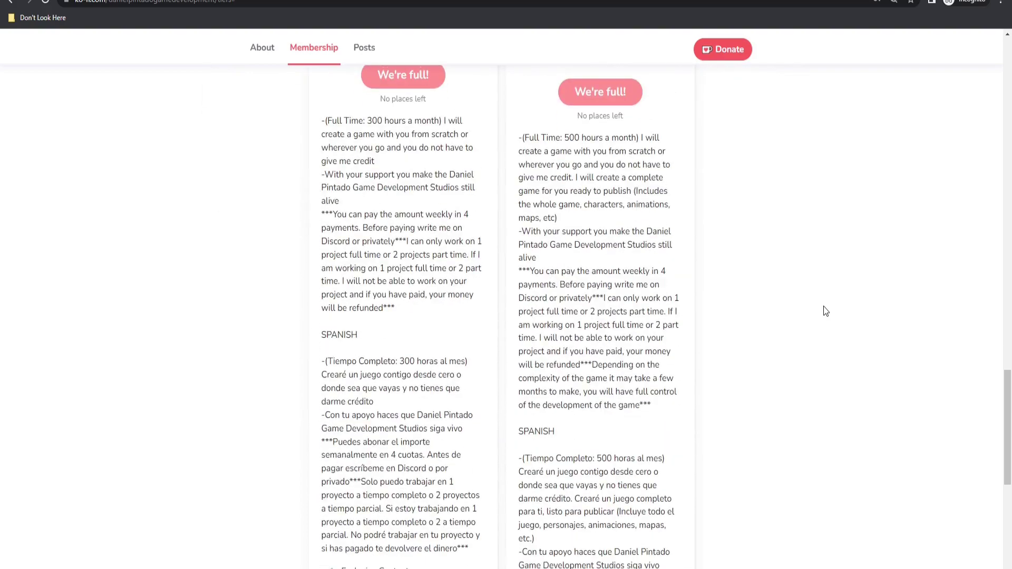
pyautogui.scroll(-5, 824, 307)
pyautogui.scroll(-4, 823, 308)
pyautogui.scroll(5, 823, 310)
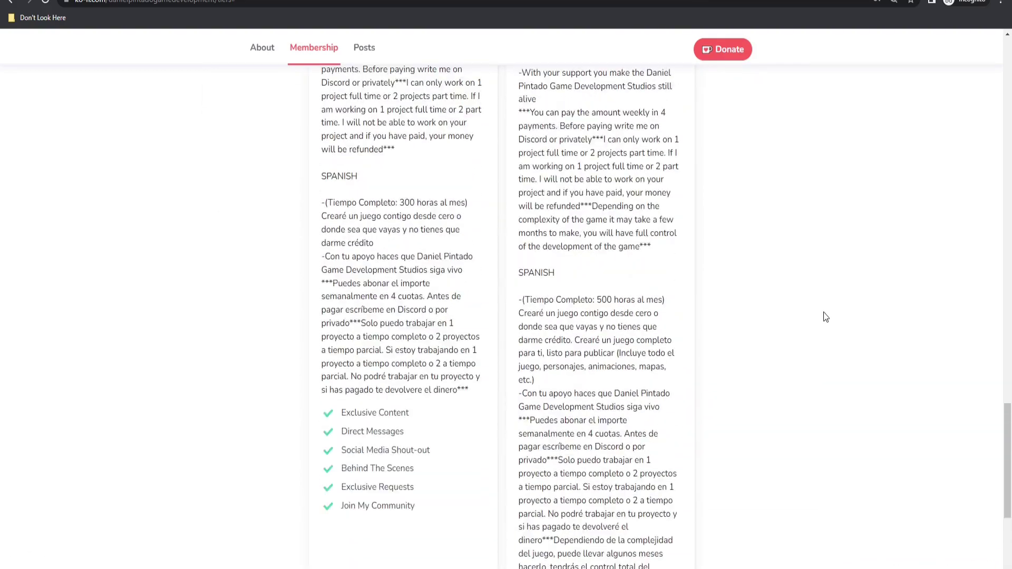
pyautogui.scroll(4, 823, 322)
pyautogui.scroll(5, 820, 334)
pyautogui.scroll(5, 821, 333)
pyautogui.scroll(5, 821, 334)
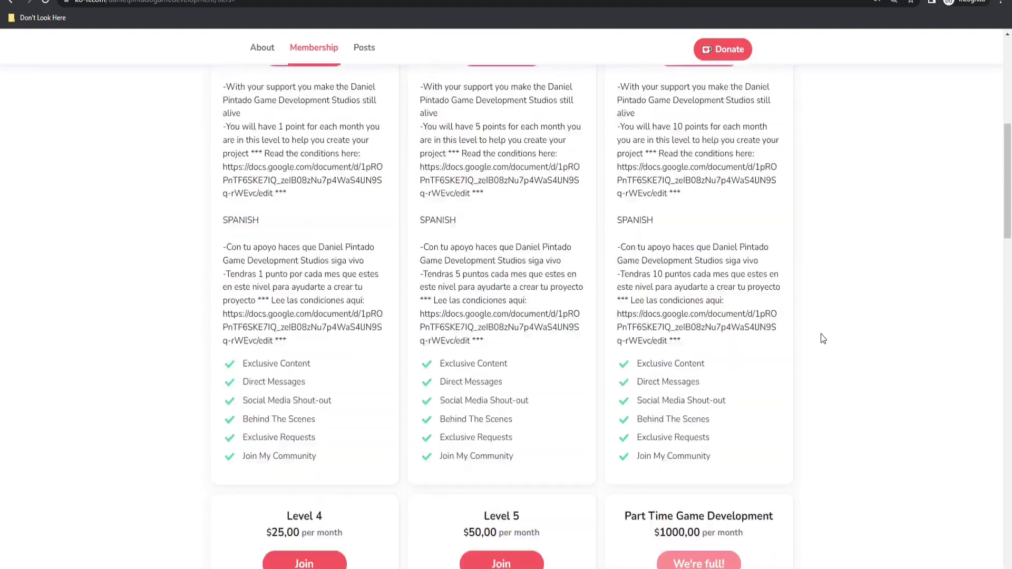
pyautogui.scroll(5, 823, 333)
pyautogui.scroll(3, 824, 338)
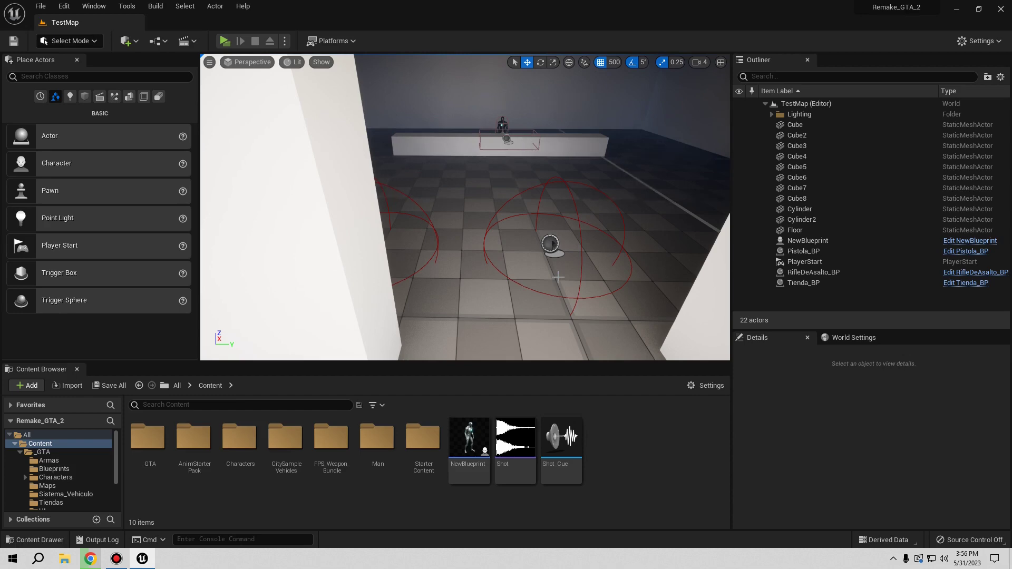
# Set the viewport grid snap size to 1
pyautogui.moveTo(498, 245)
pyautogui.mouseDown(button='right')
pyautogui.moveTo(369, 227)
pyautogui.moveTo(610, 64)
pyautogui.mouseUp(button='right')
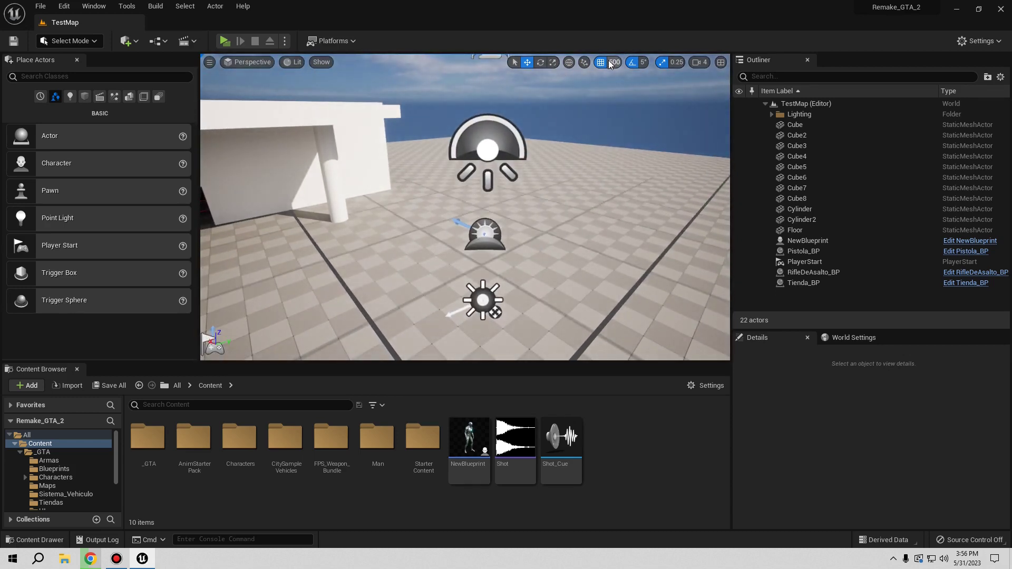
pyautogui.click(610, 64)
pyautogui.click(624, 90)
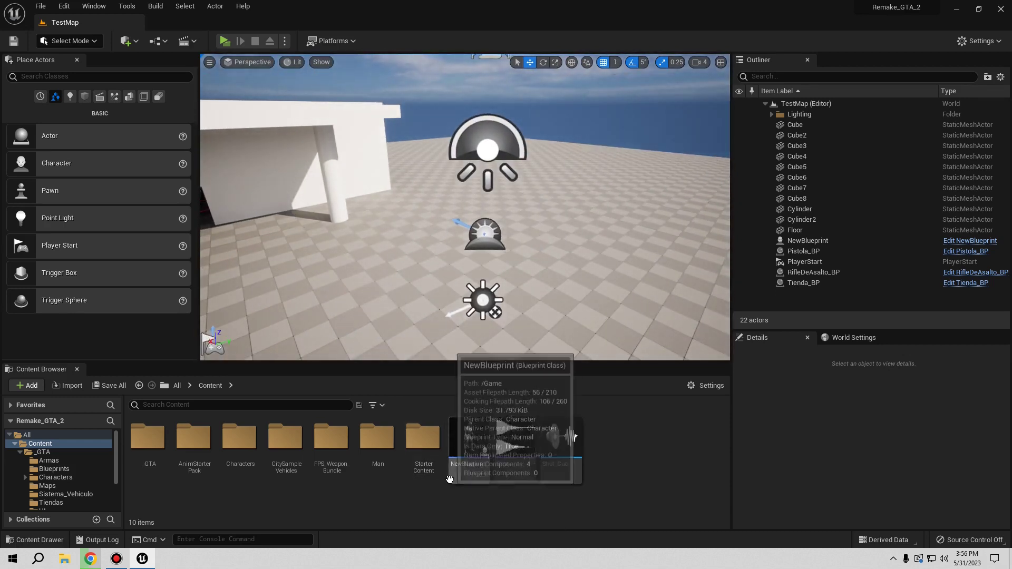
# Open BP_vehicle08_Truck from CitySampleVehicles/vehicle08_Truck, dock its tab, and browse to its asset
pyautogui.doubleClick(287, 454)
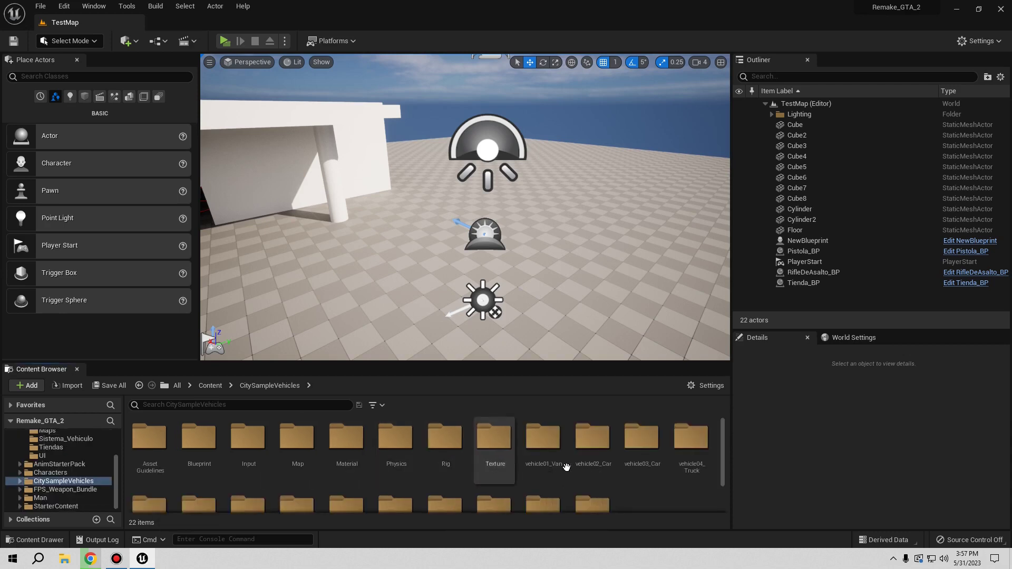
pyautogui.scroll(-2, 659, 470)
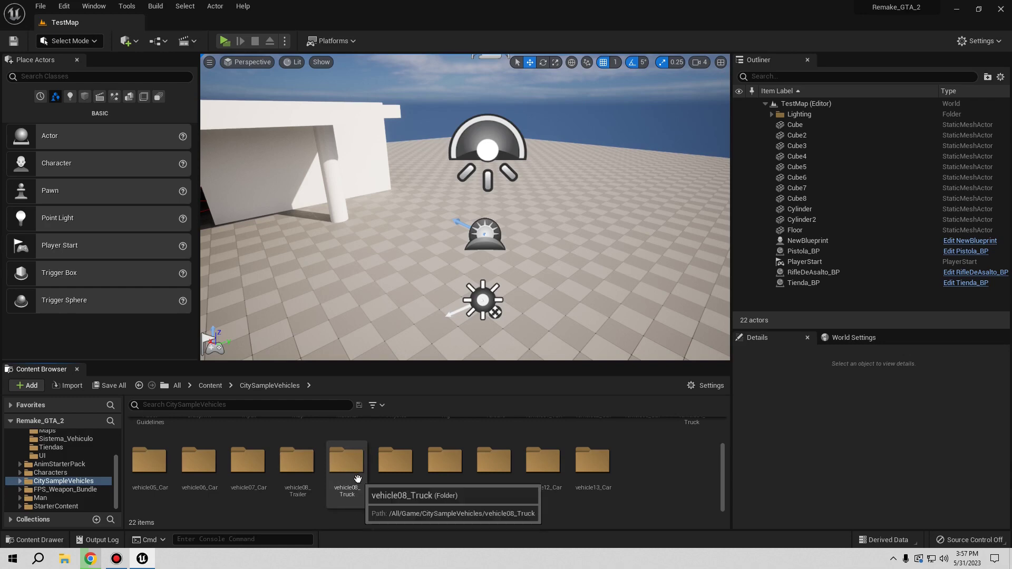
pyautogui.doubleClick(358, 478)
pyautogui.doubleClick(398, 478)
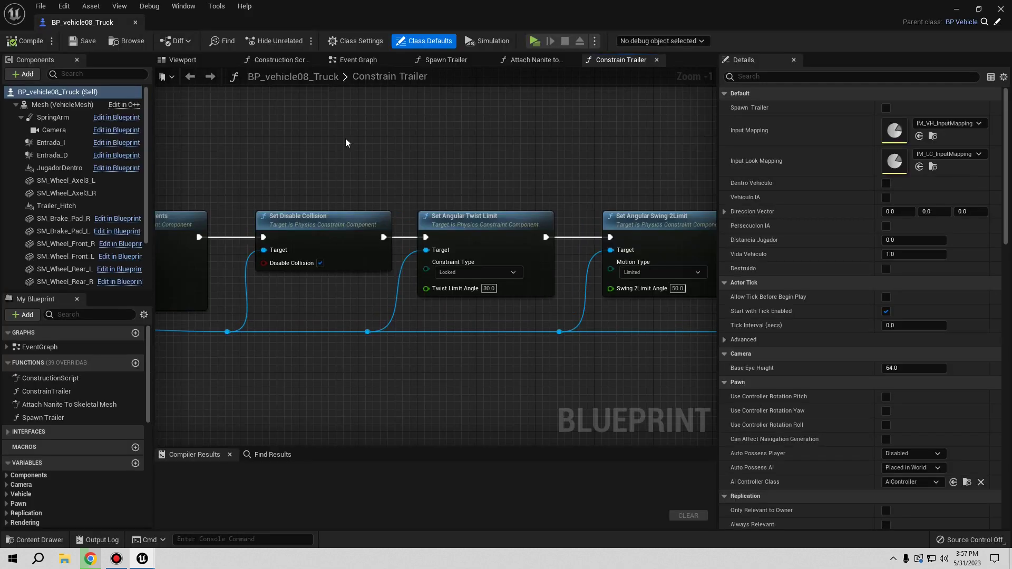
pyautogui.click(182, 60)
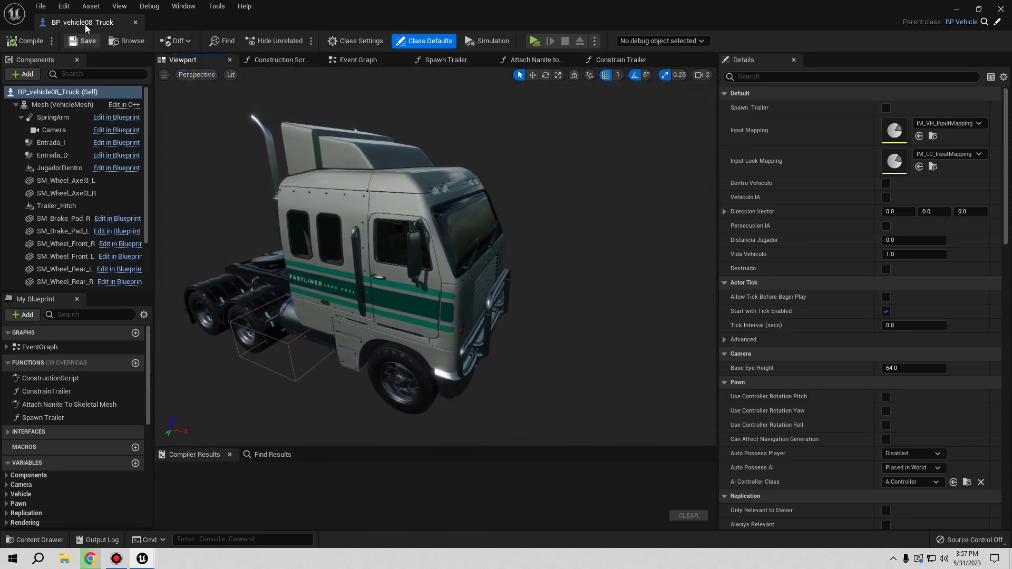
pyautogui.moveTo(81, 22); pyautogui.dragTo(230, 26)
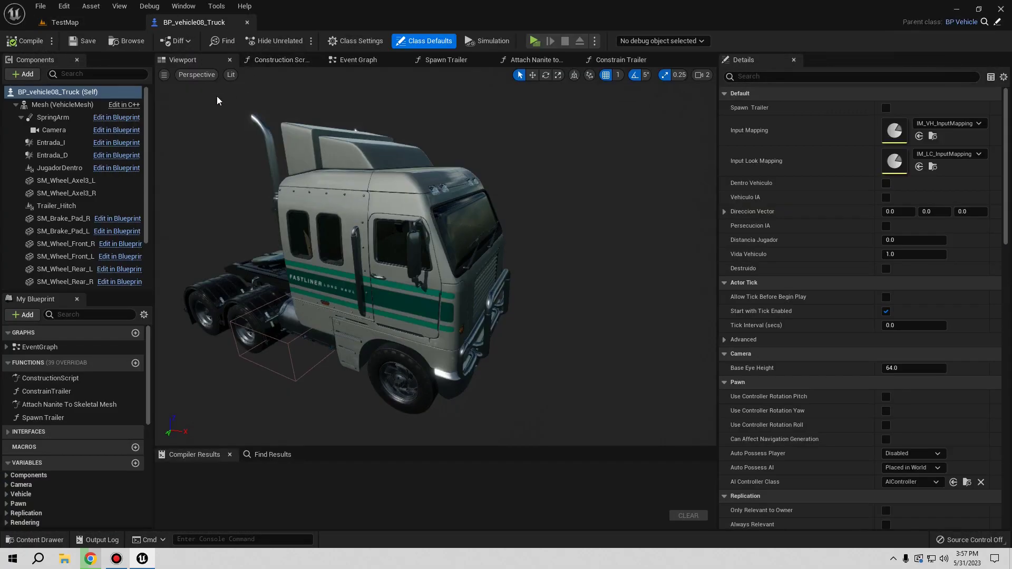
pyautogui.click(121, 41)
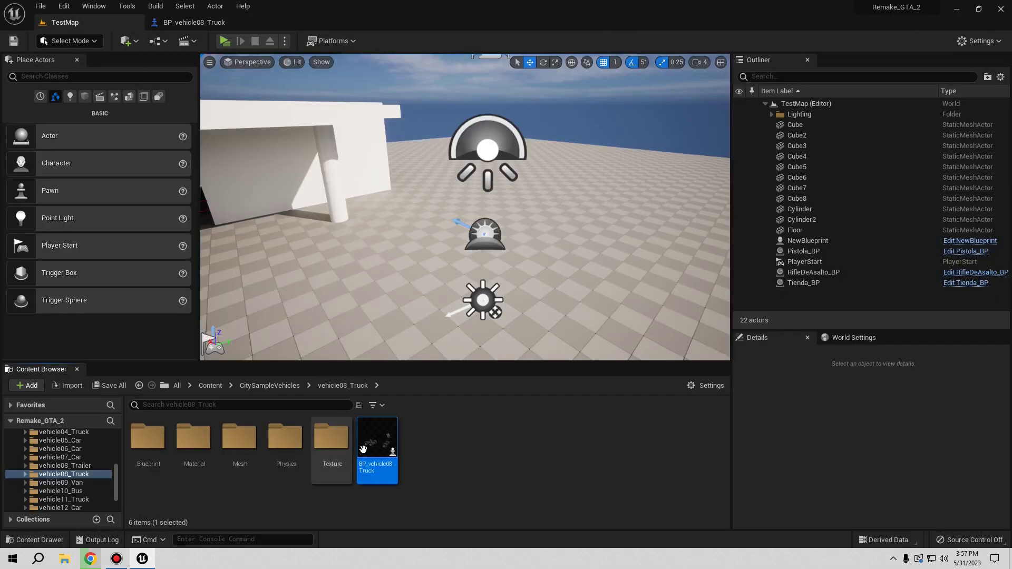
# Place BP_vehicle08_Truck in TestMap and move it to Location X 854
pyautogui.moveTo(377, 440); pyautogui.dragTo(403, 255)
pyautogui.press('f')
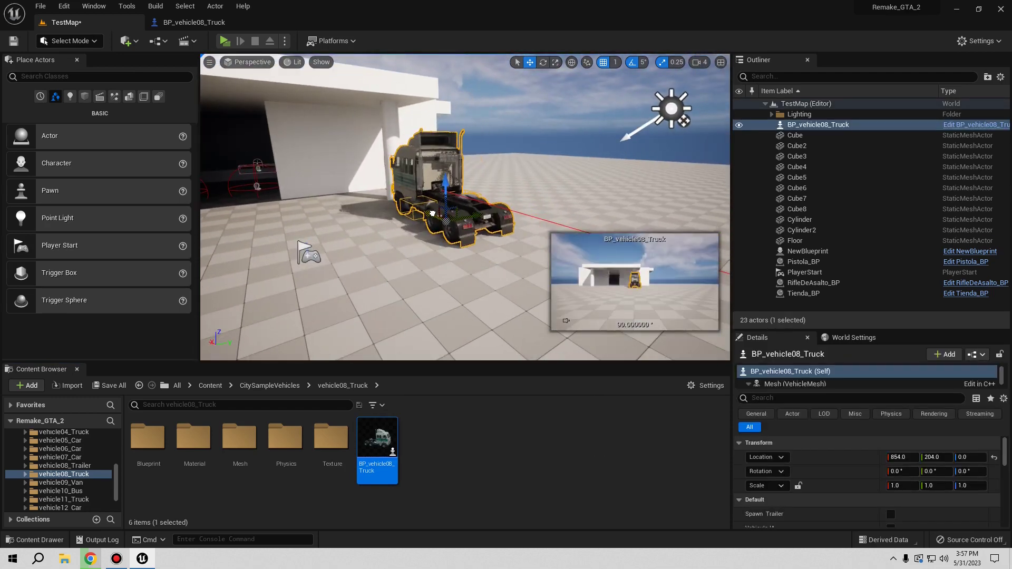
pyautogui.keyDown('shift'); pyautogui.moveTo(402, 255); pyautogui.dragTo(402, 255); pyautogui.keyUp('shift')
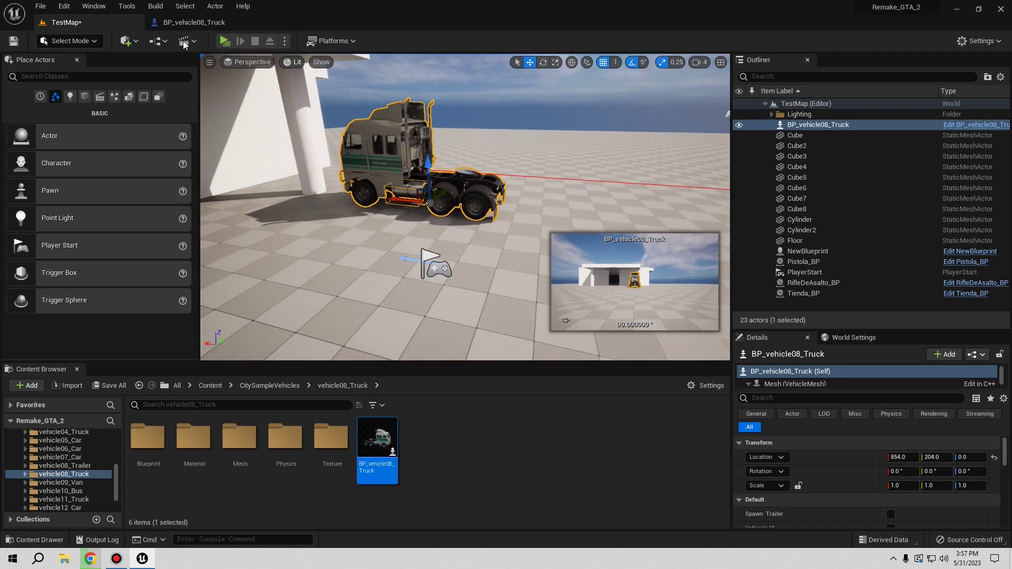
# Open BP_trailer01_Truck from vehicle08_Trailer, check its viewport, and return to TestMap
pyautogui.click(293, 385)
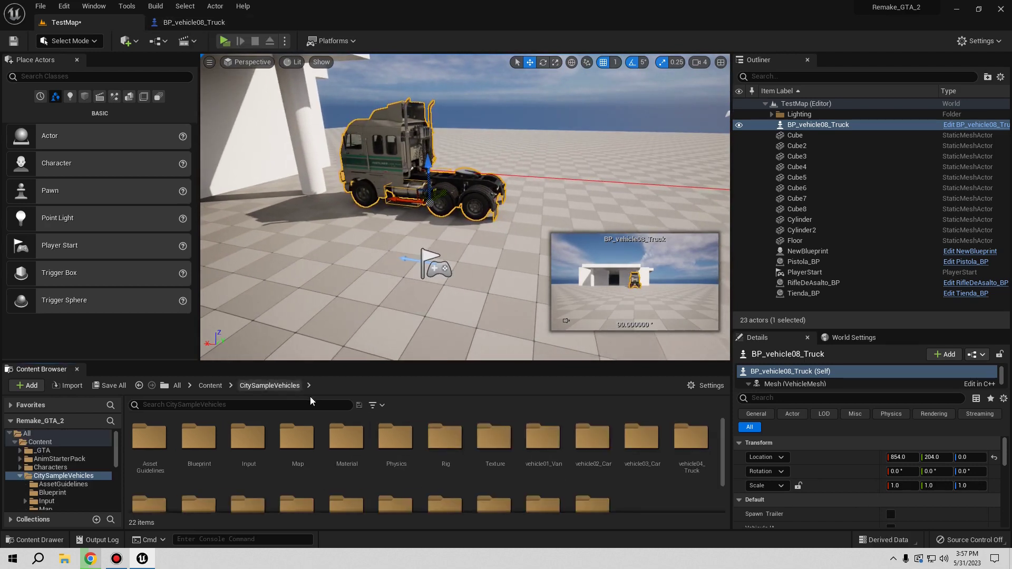
pyautogui.scroll(-2, 368, 468)
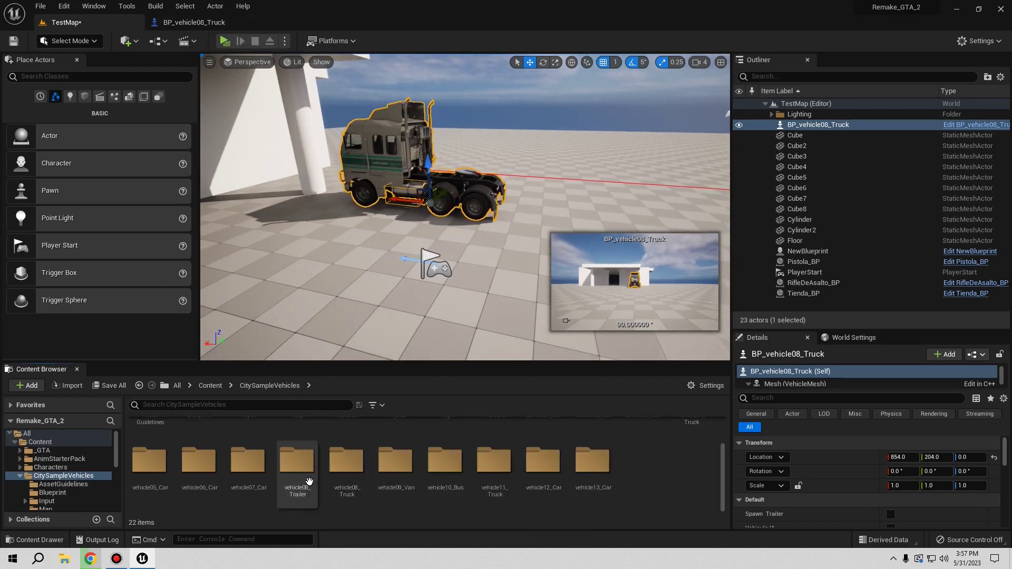
pyautogui.doubleClick(297, 462)
pyautogui.rightClick(425, 479)
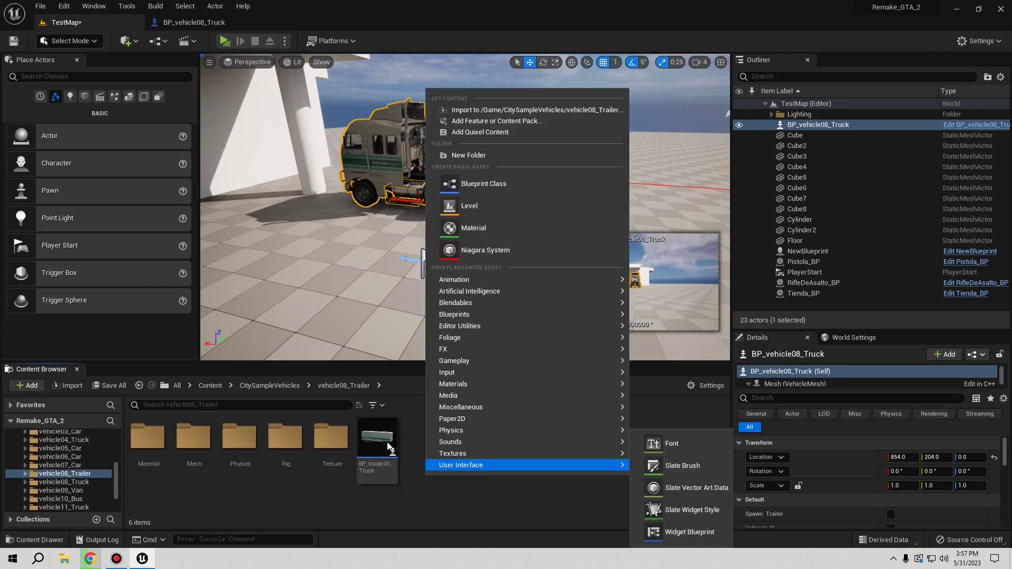
pyautogui.click(378, 443)
pyautogui.doubleClick(378, 443)
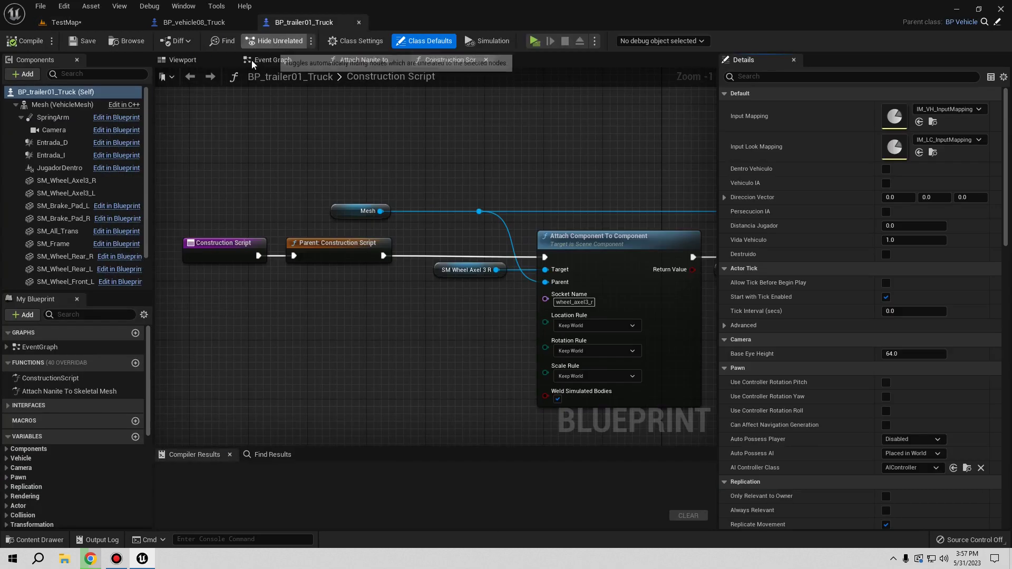
pyautogui.click(181, 60)
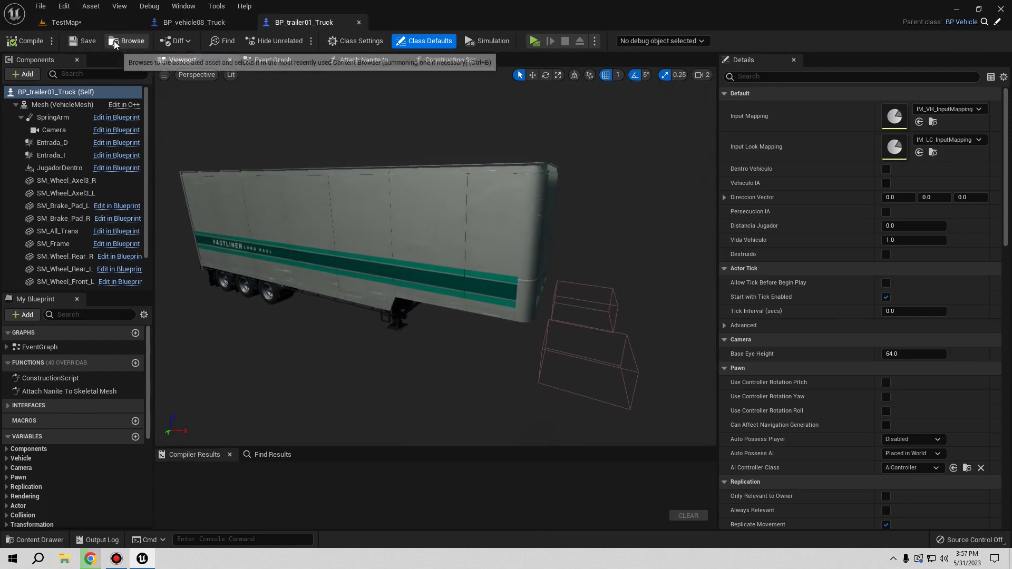
pyautogui.click(68, 22)
pyautogui.moveTo(466, 318); pyautogui.dragTo(466, 318, button='right')
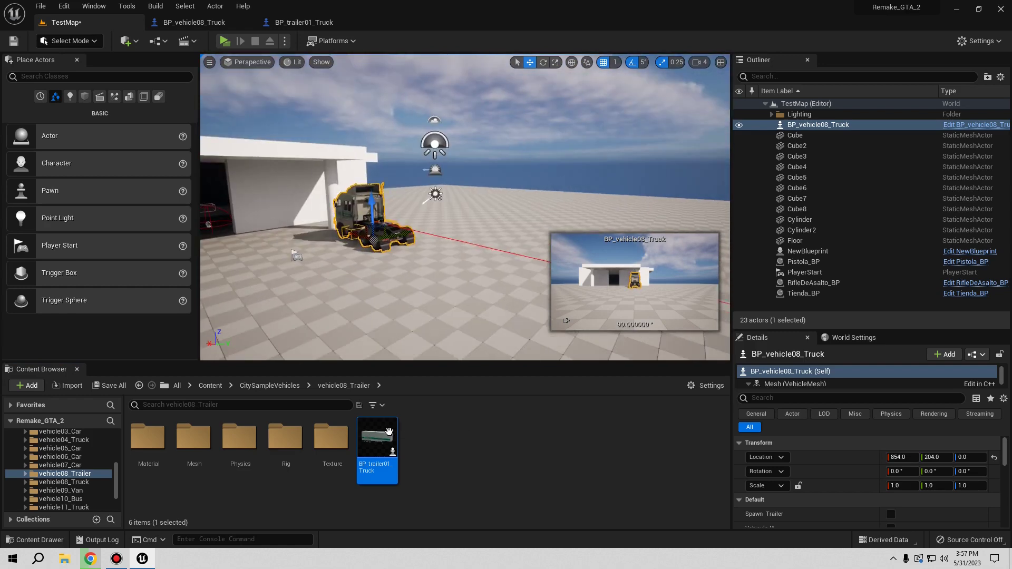
# Place BP_trailer01_Truck behind the truck and slide it to Location Y 184
pyautogui.moveTo(388, 432); pyautogui.dragTo(472, 280)
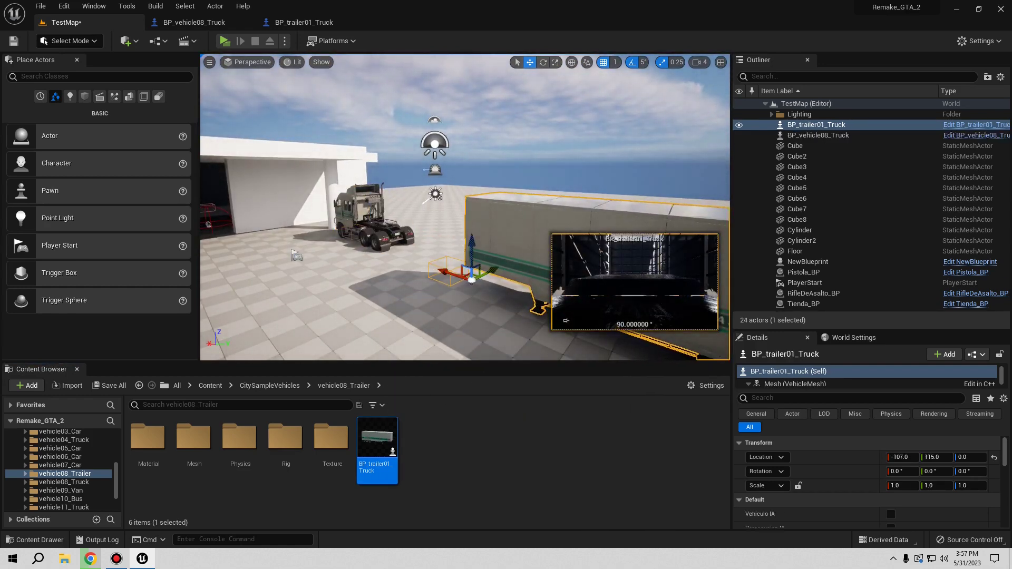
pyautogui.moveTo(472, 280); pyautogui.dragTo(459, 260, button='right')
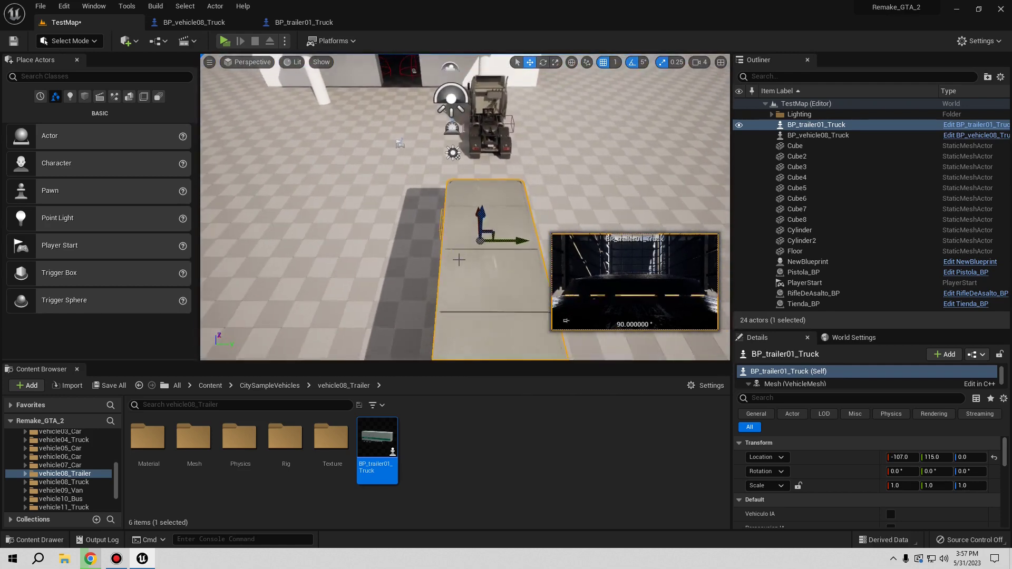
pyautogui.moveTo(506, 241); pyautogui.dragTo(522, 240)
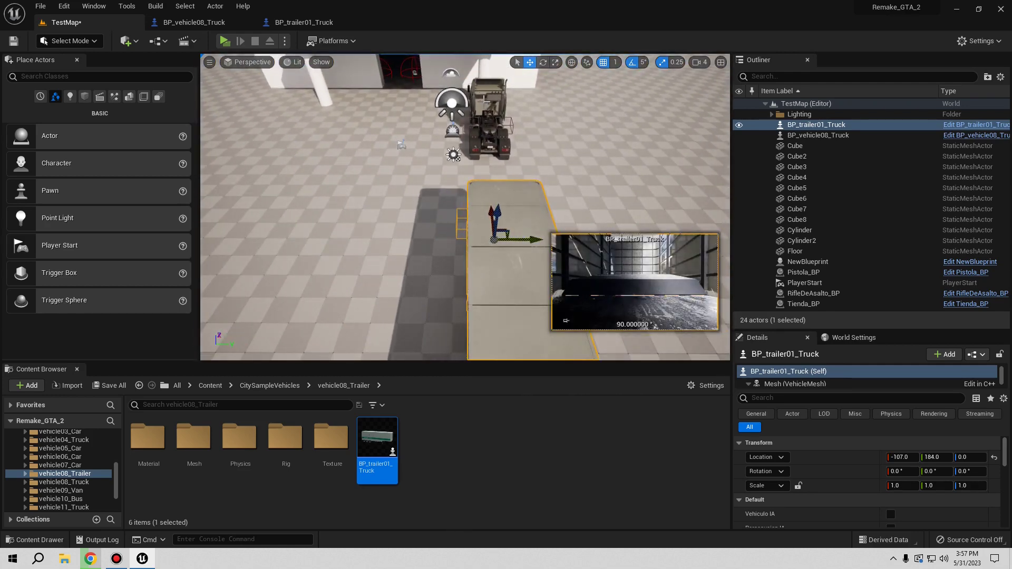
pyautogui.moveTo(459, 259); pyautogui.dragTo(433, 248, button='right')
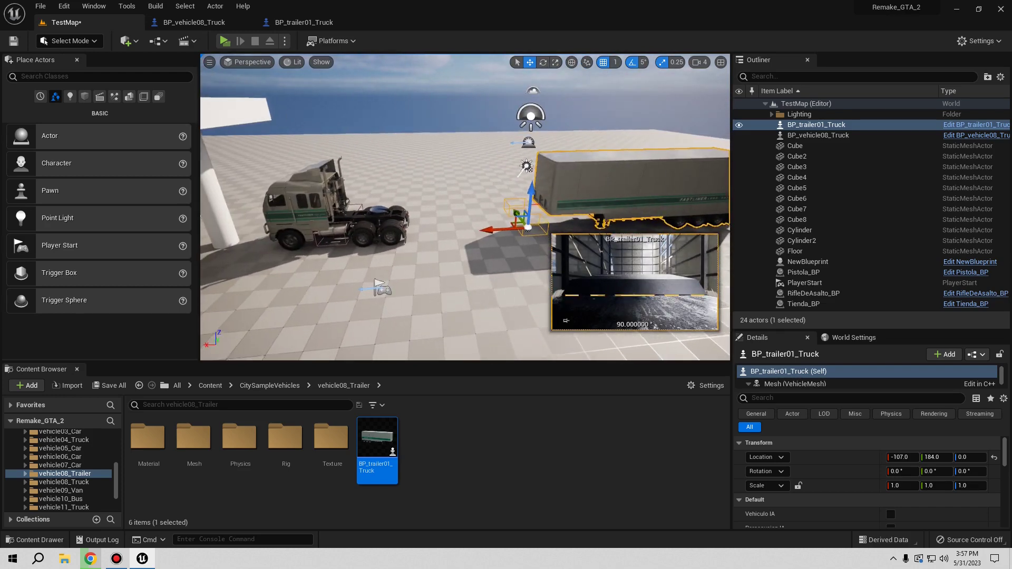
pyautogui.moveTo(292, 224); pyautogui.dragTo(321, 196, button='right')
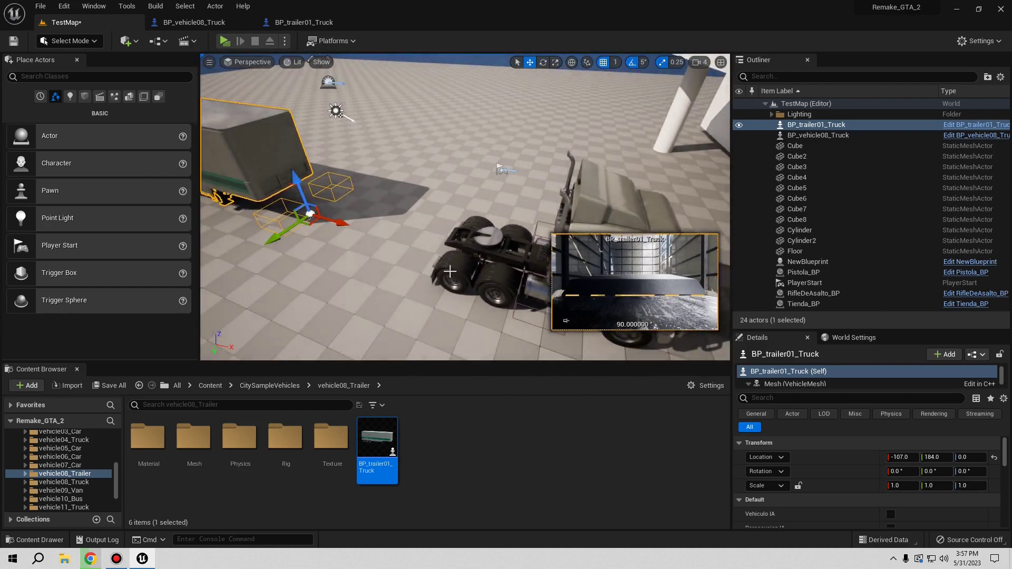
pyautogui.moveTo(450, 272); pyautogui.dragTo(283, 221, button='right')
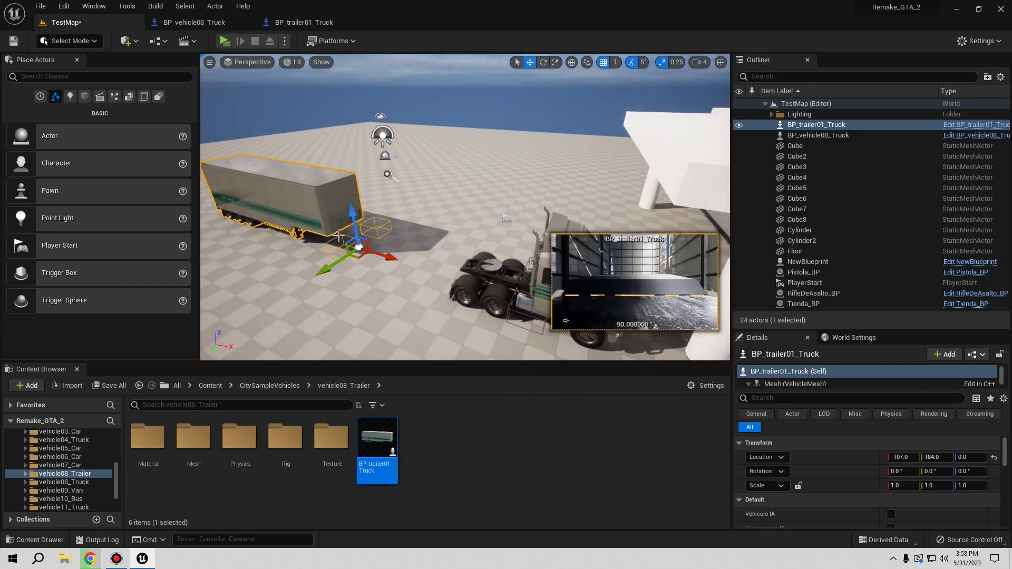
pyautogui.moveTo(382, 254)
pyautogui.mouseDown(button='right')
pyautogui.moveTo(343, 275)
pyautogui.moveTo(376, 220)
pyautogui.mouseUp(button='right')
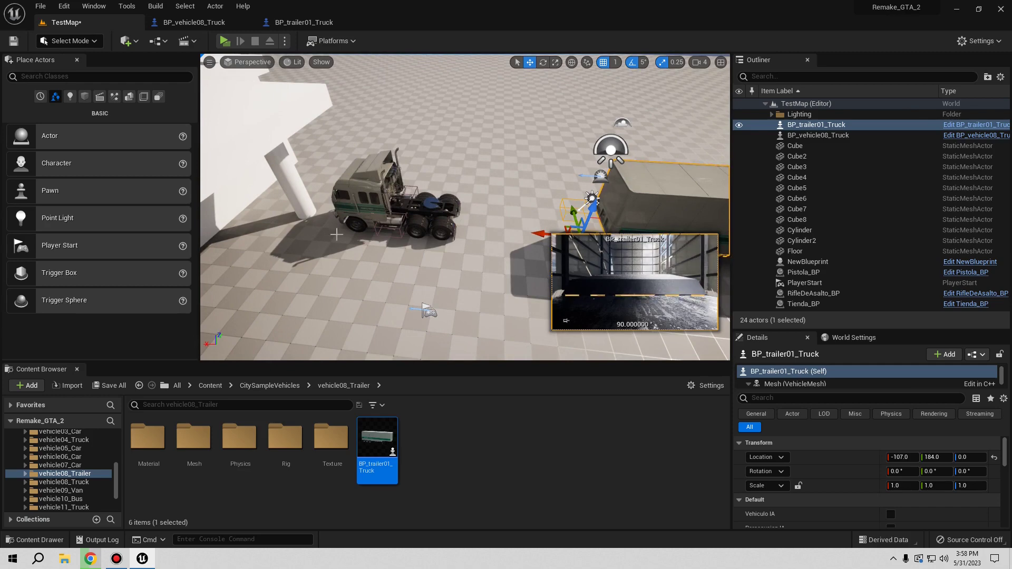
pyautogui.moveTo(336, 235)
pyautogui.mouseDown(button='right')
pyautogui.moveTo(411, 230)
pyautogui.moveTo(371, 202)
pyautogui.mouseUp(button='right')
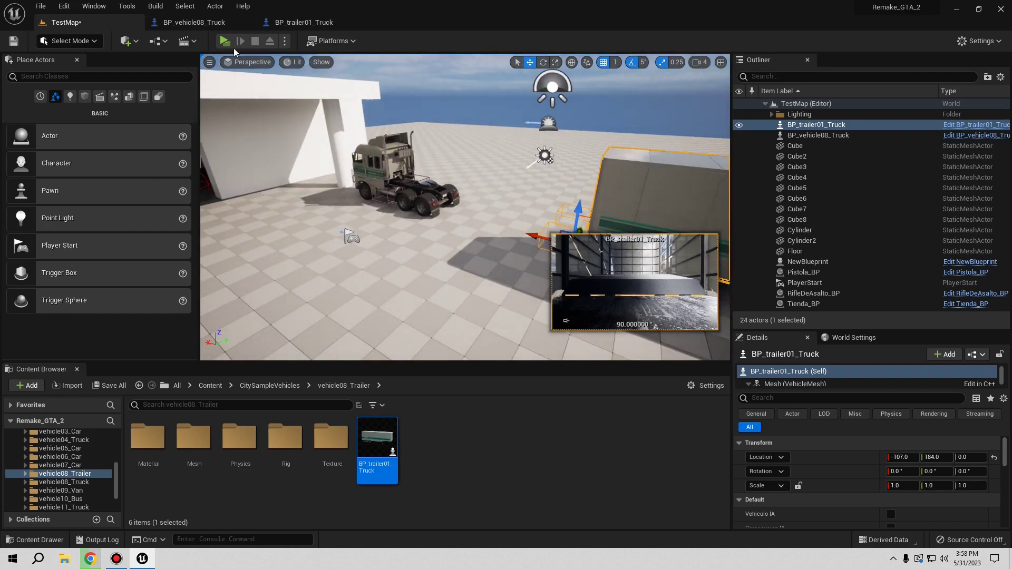
pyautogui.hotkey('alt', 'p')
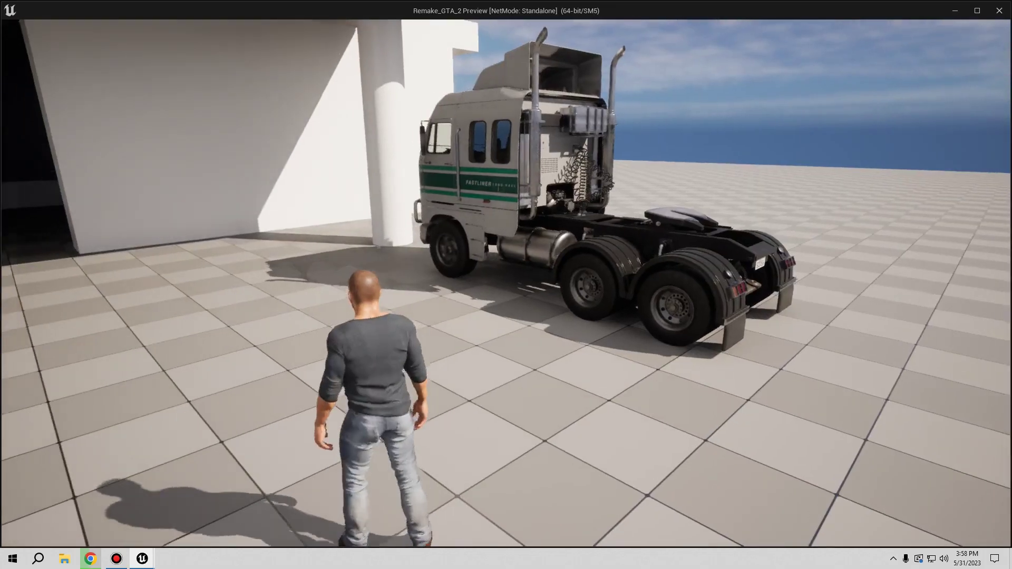
pyautogui.press('w')
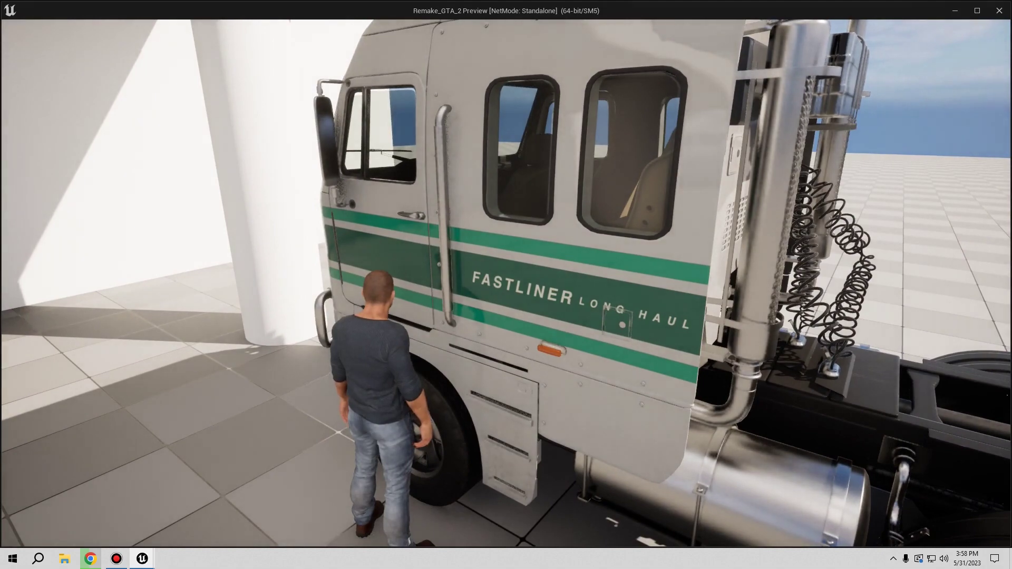
pyautogui.press('s')
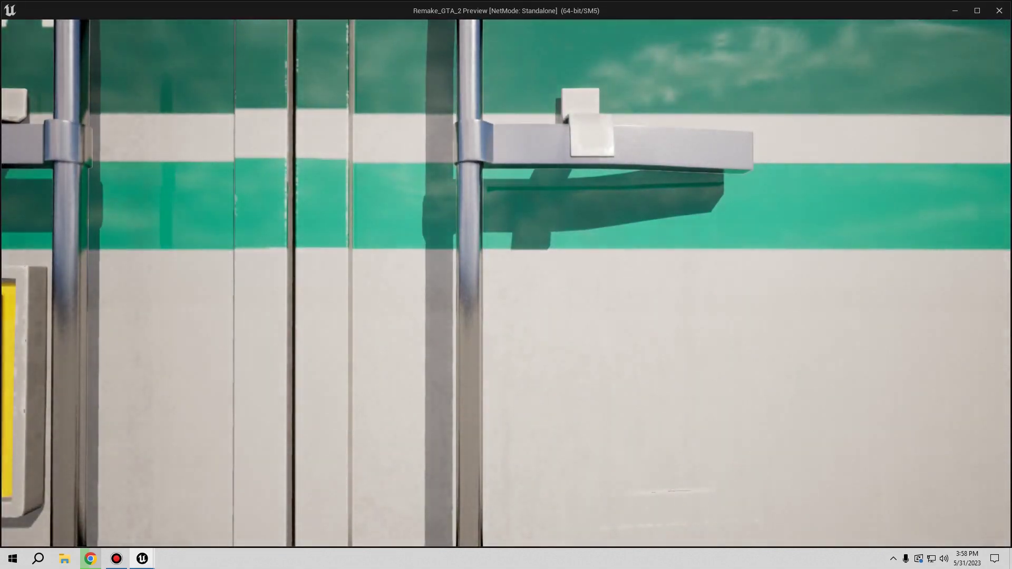
pyautogui.press('Escape')
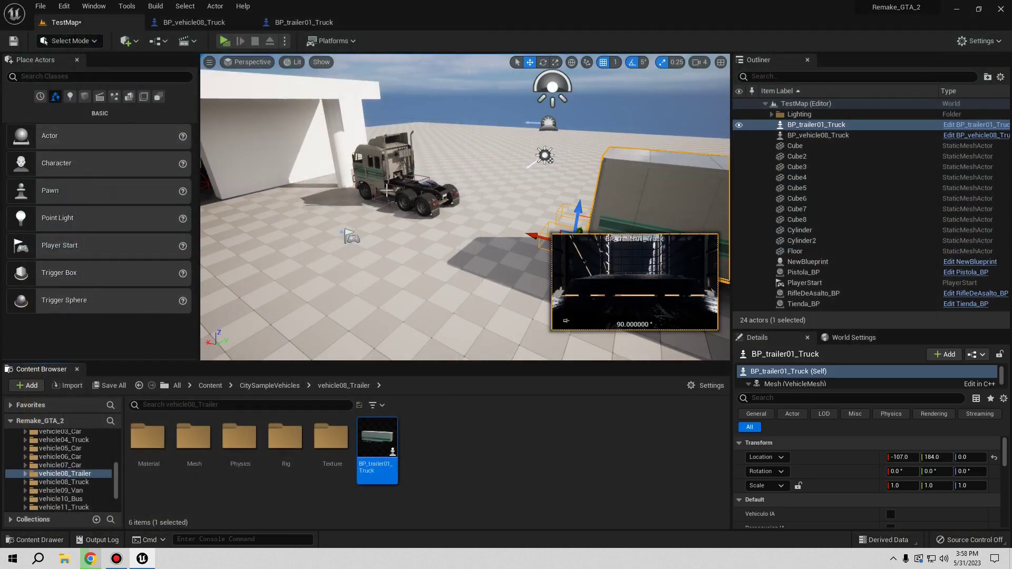
# In BP_vehicle08_Truck, move the Entrada_I box forward to the front wheel
pyautogui.scroll(2, 465, 208)
pyautogui.scroll(3, 465, 207)
pyautogui.scroll(3, 465, 207)
pyautogui.scroll(3, 465, 207)
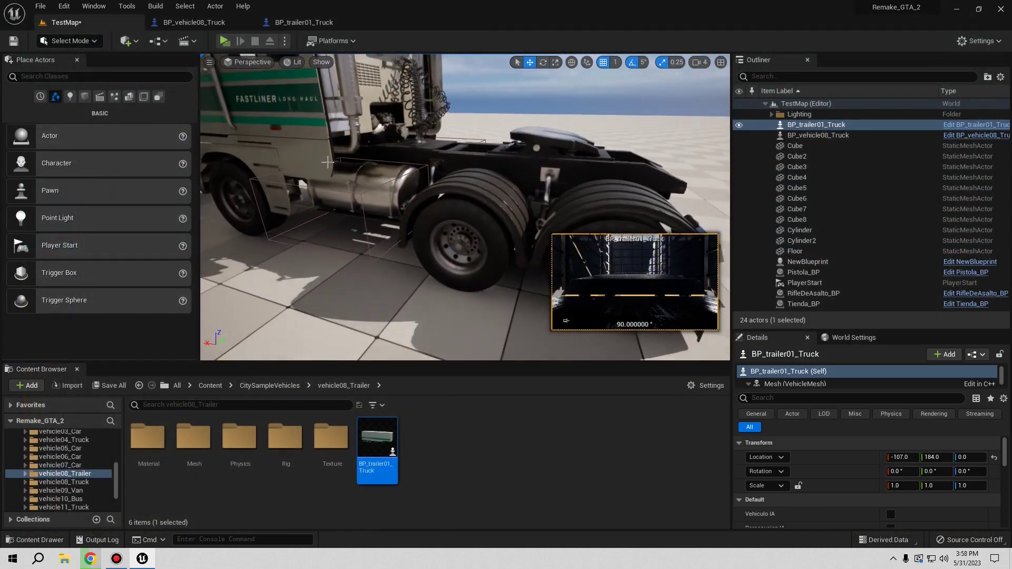
pyautogui.scroll(-2, 465, 207)
pyautogui.scroll(-3, 465, 207)
pyautogui.scroll(-3, 465, 207)
pyautogui.scroll(-1, 465, 207)
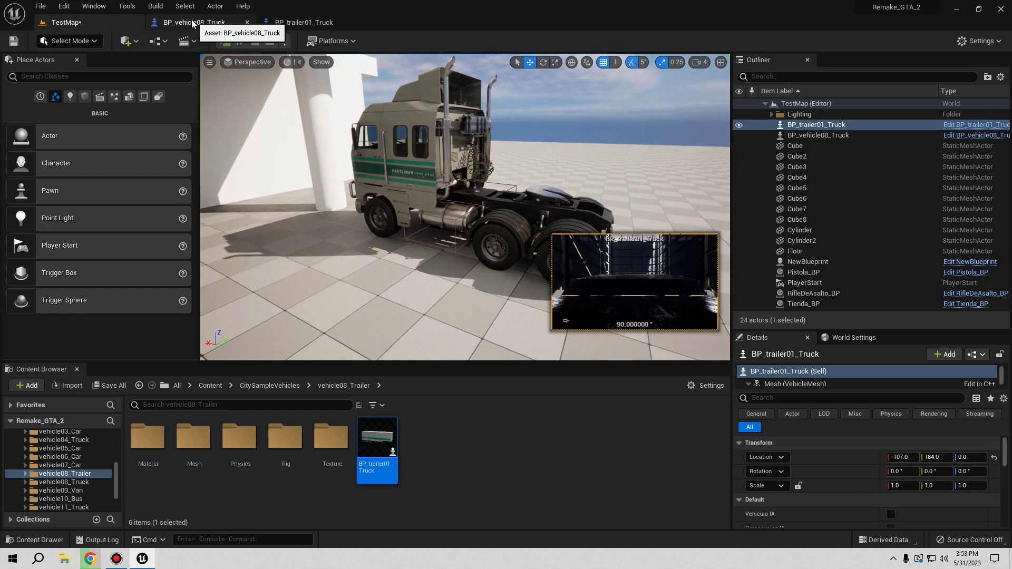
pyautogui.click(210, 28)
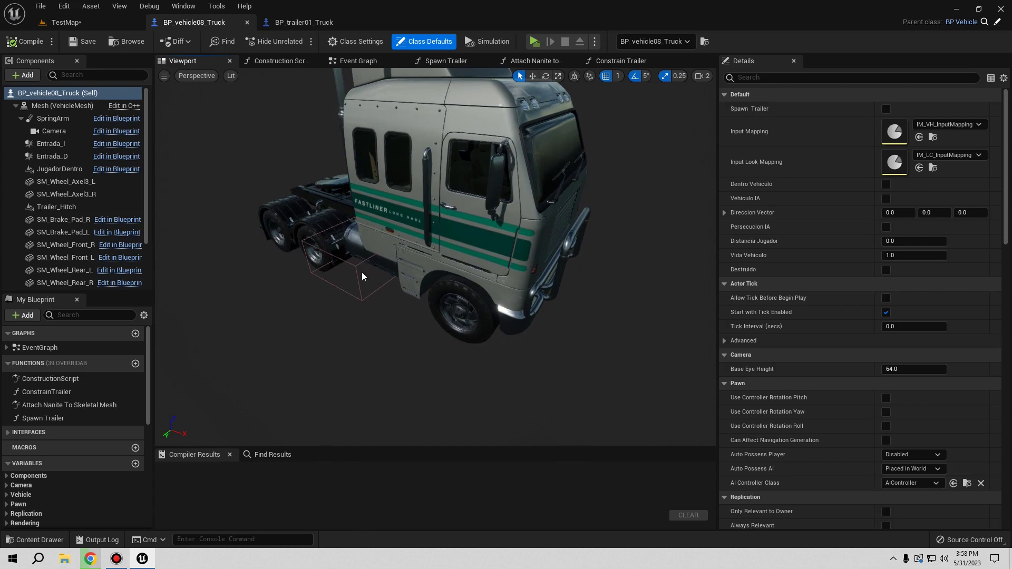
pyautogui.click(53, 143)
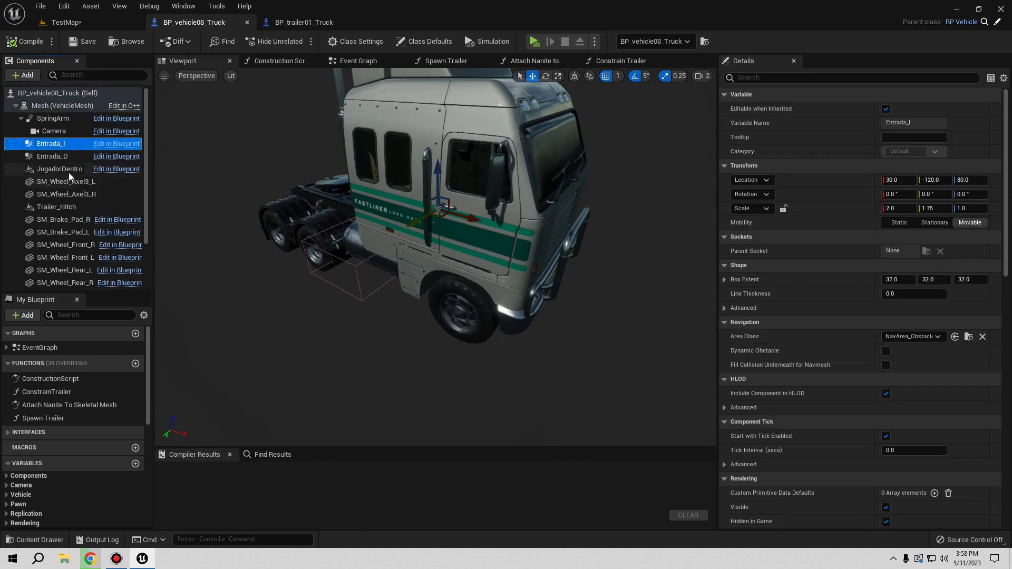
pyautogui.scroll(-3, 102, 226)
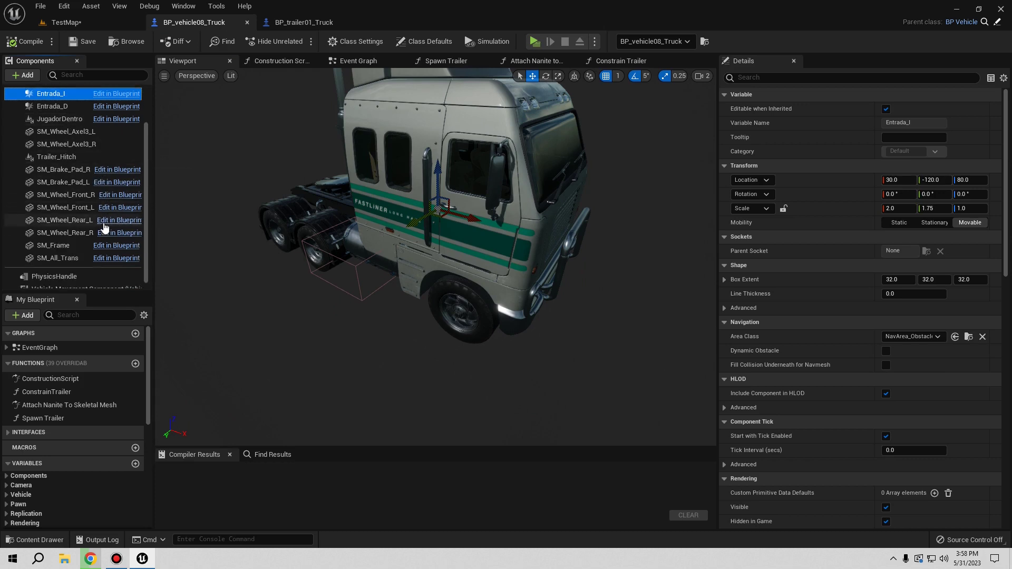
pyautogui.scroll(3, 103, 227)
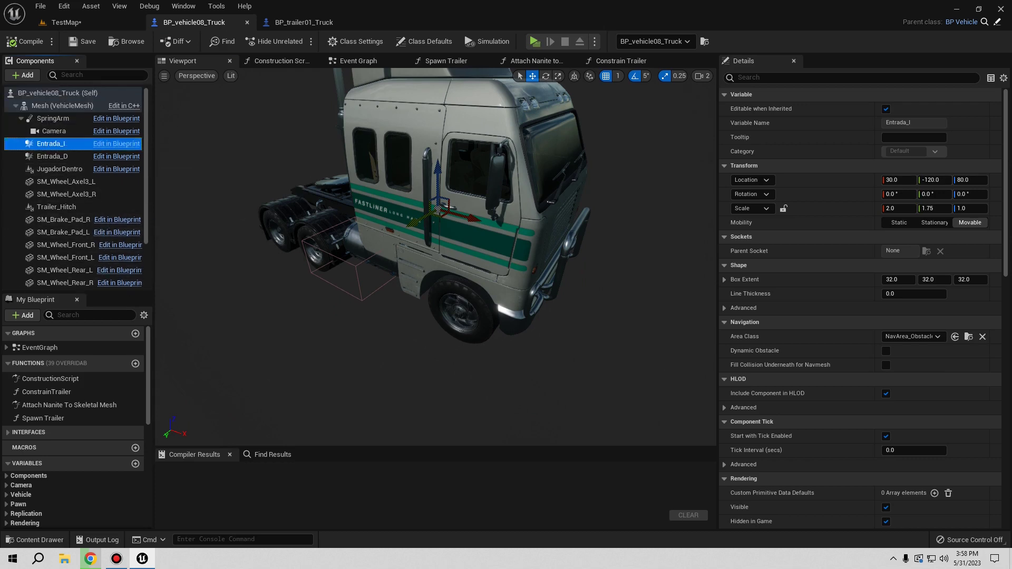
pyautogui.moveTo(438, 258); pyautogui.dragTo(437, 258, button='right')
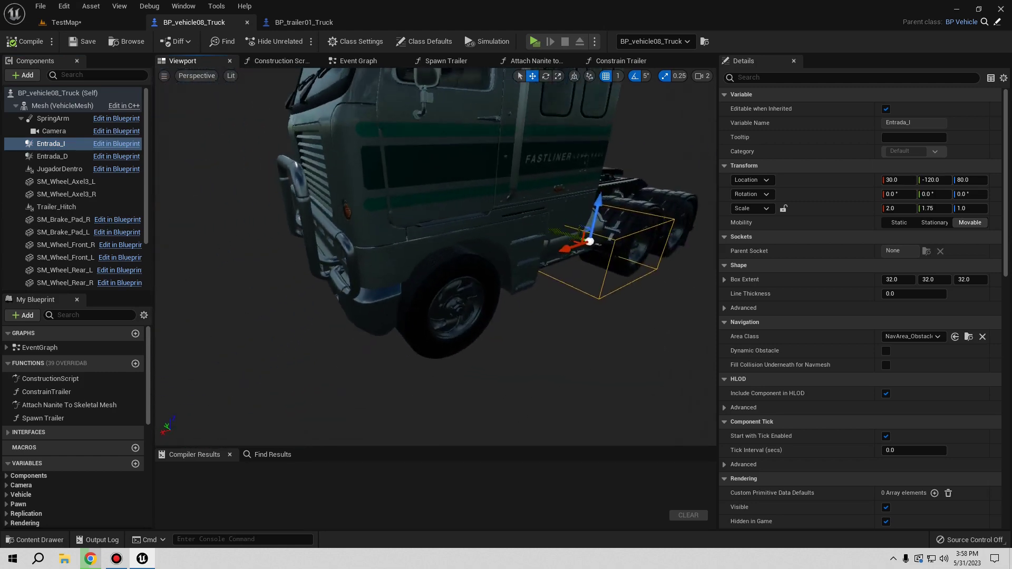
pyautogui.moveTo(413, 160); pyautogui.dragTo(413, 161, button='right')
pyautogui.moveTo(519, 247); pyautogui.dragTo(360, 258)
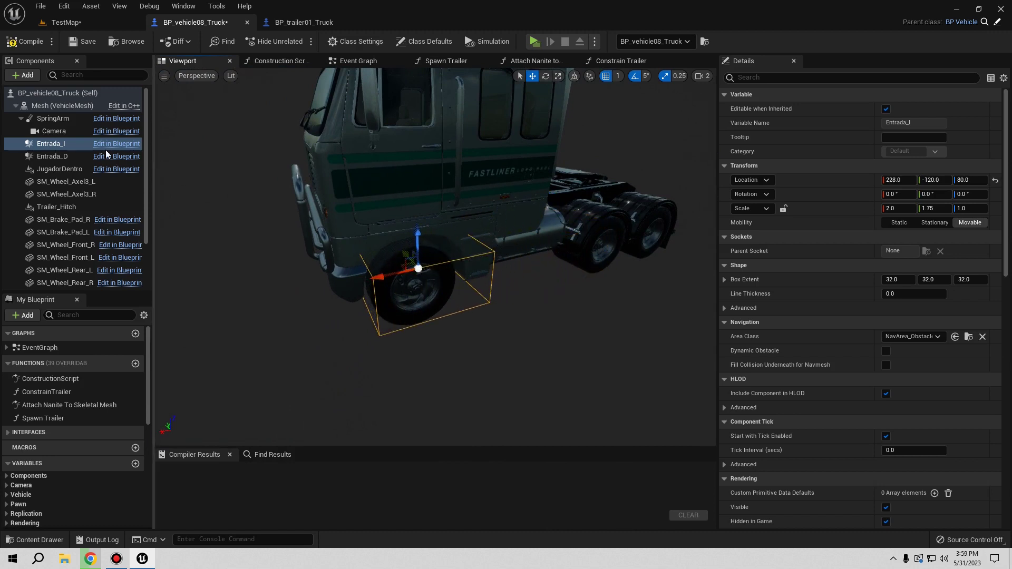
# Frame Entrada_D at the front wheel, compile the truck, and switch to BP_trailer01_Truck
pyautogui.click(52, 156)
pyautogui.press('f')
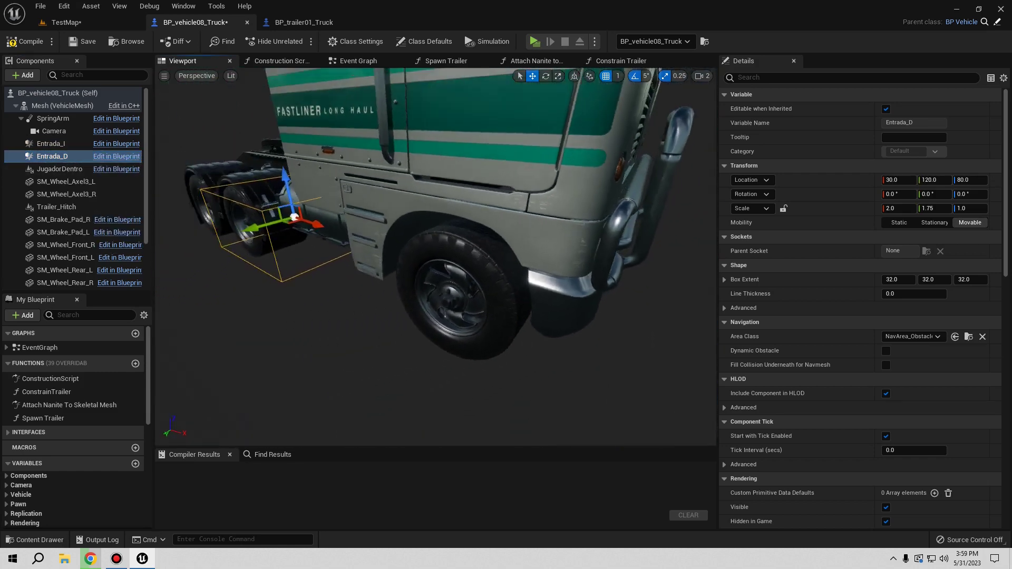
pyautogui.moveTo(346, 210); pyautogui.dragTo(571, 290)
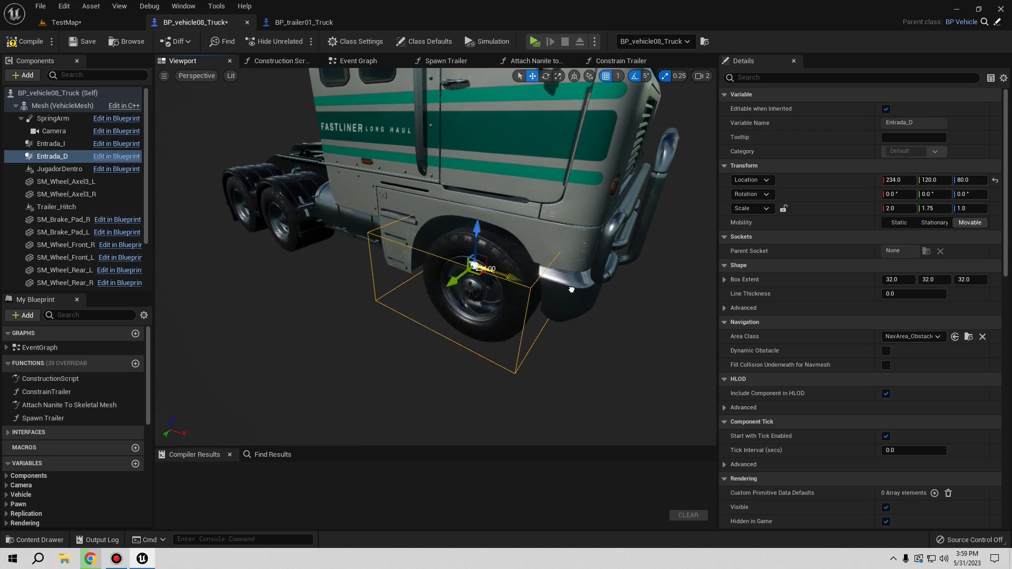
pyautogui.click(29, 43)
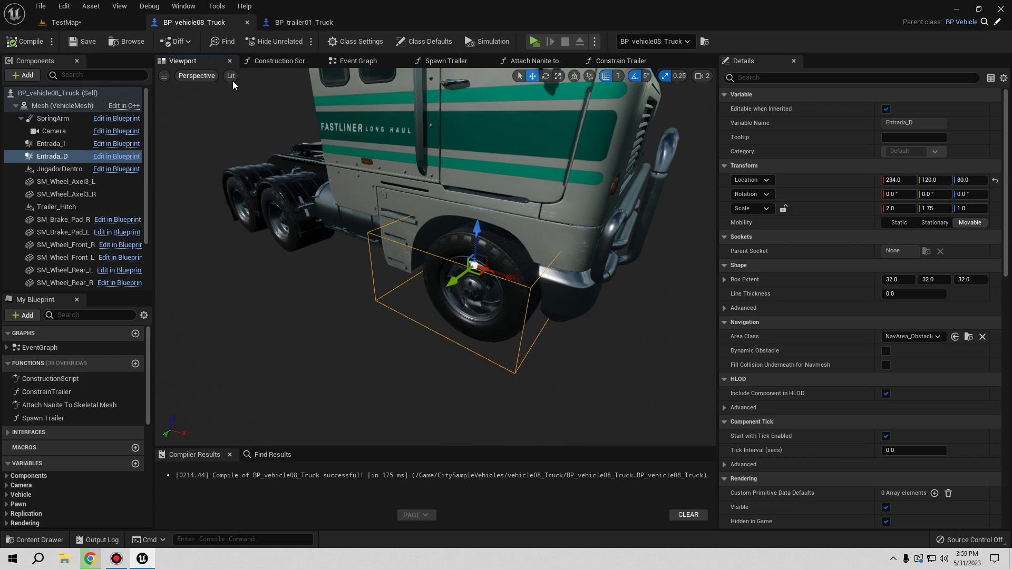
pyautogui.click(293, 24)
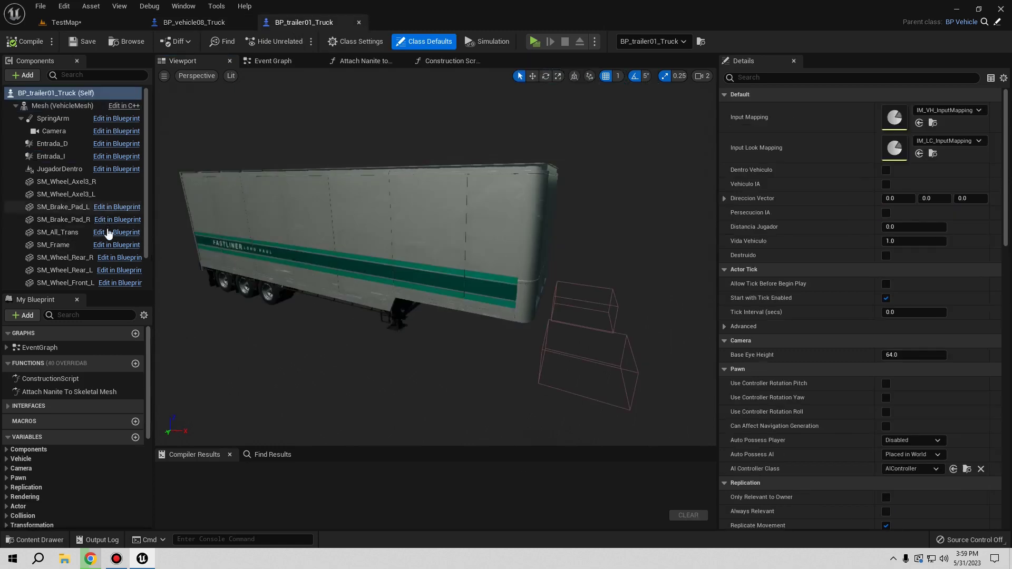
# Reposition the trailer's Entrada_D box beside the other box, raised to Location Z 247
pyautogui.scroll(-3, 108, 234)
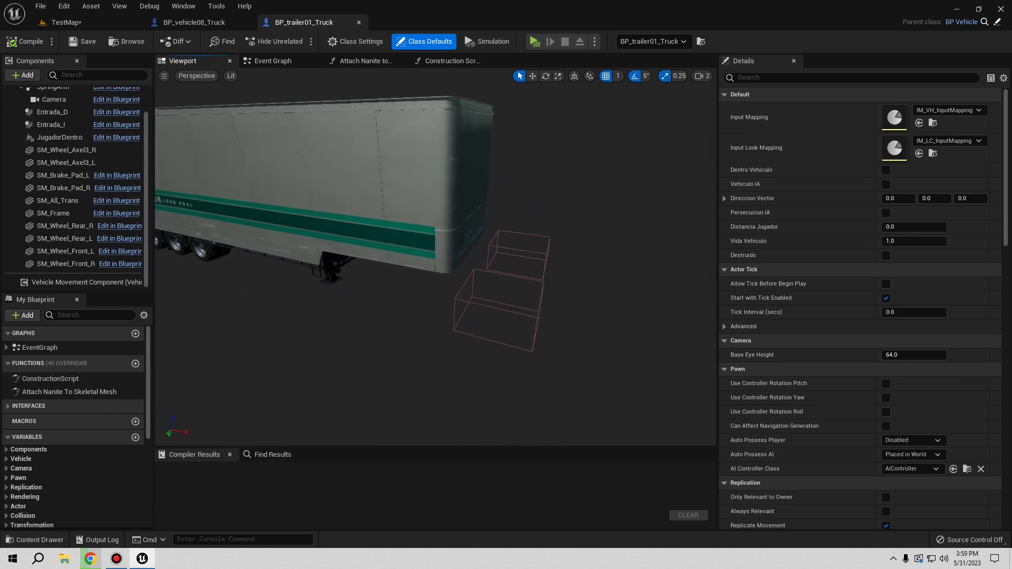
pyautogui.moveTo(436, 316); pyautogui.dragTo(474, 237)
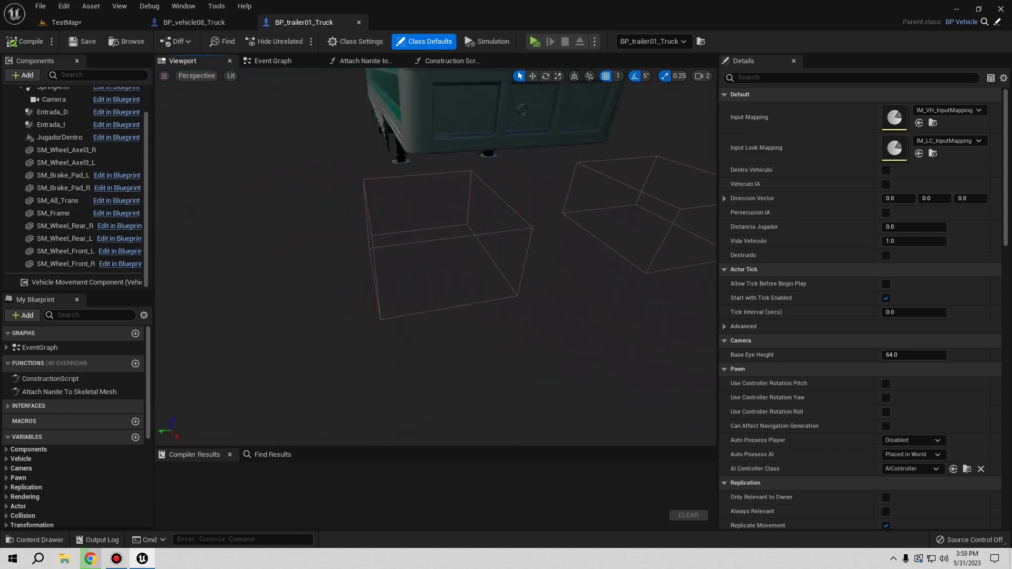
pyautogui.moveTo(396, 326); pyautogui.dragTo(396, 326)
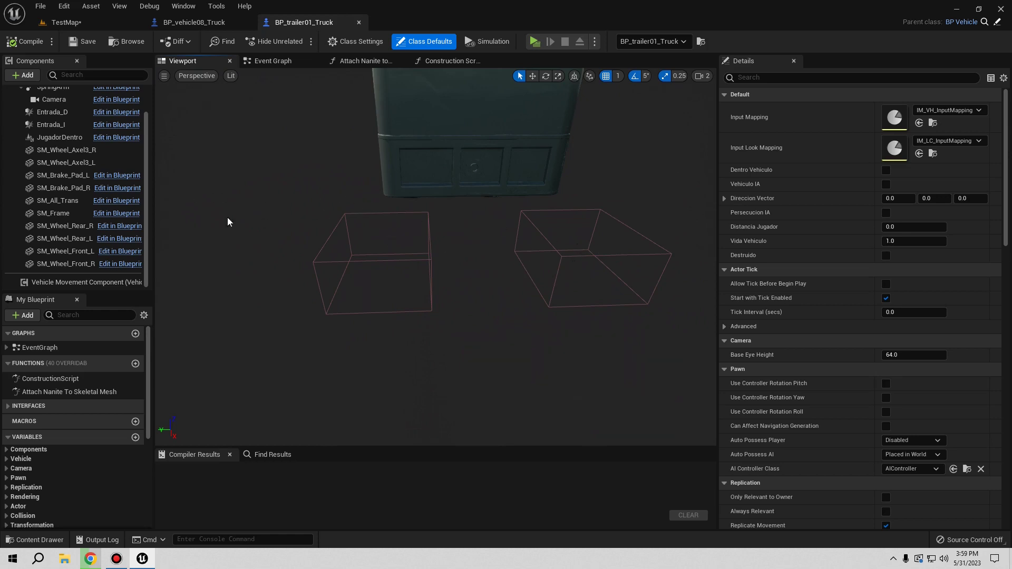
pyautogui.scroll(2, 90, 164)
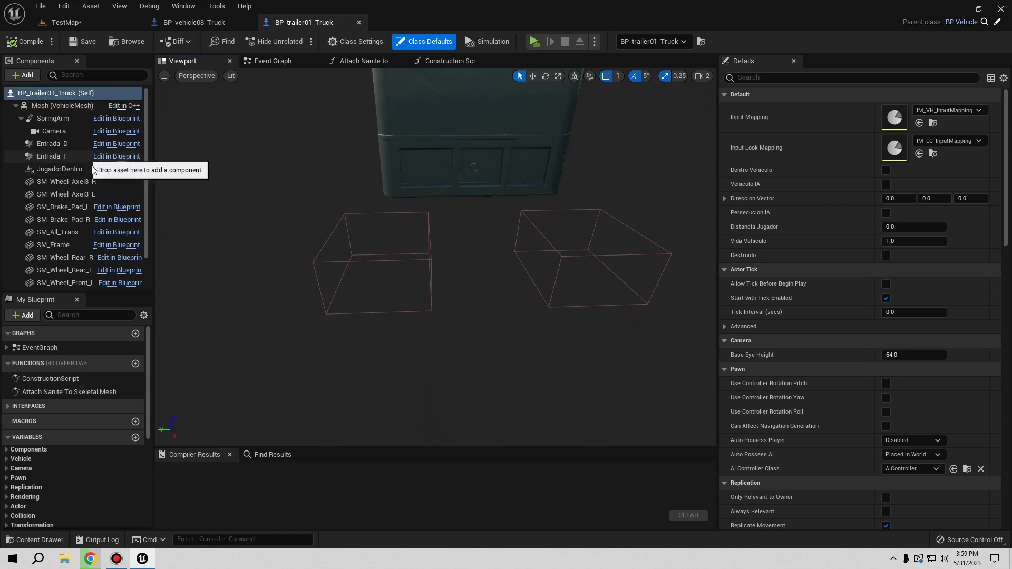
pyautogui.click(52, 143)
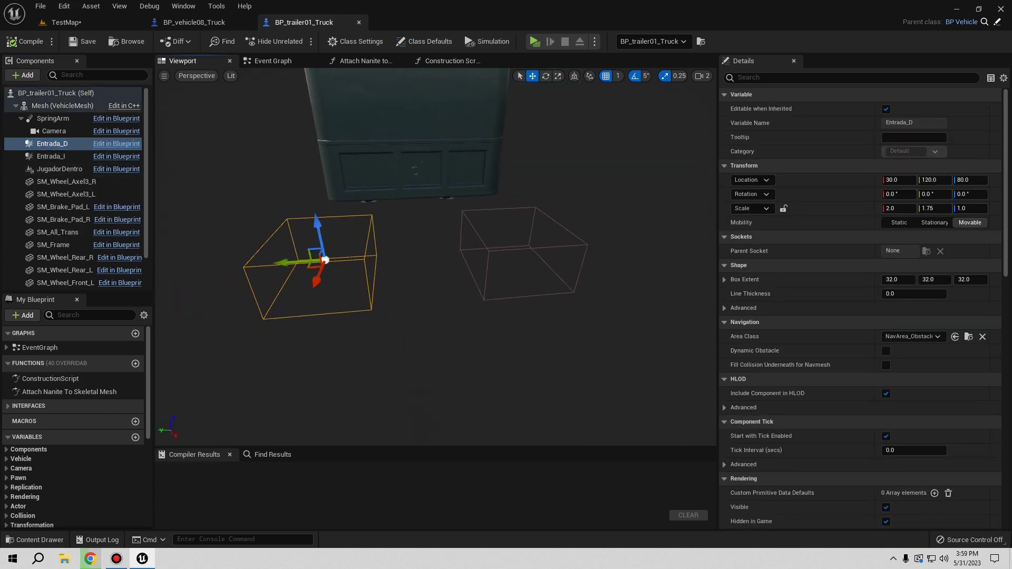
pyautogui.moveTo(287, 262)
pyautogui.mouseDown()
pyautogui.moveTo(397, 266)
pyautogui.moveTo(418, 100)
pyautogui.mouseUp()
pyautogui.moveTo(418, 100); pyautogui.dragTo(369, 158, button='right')
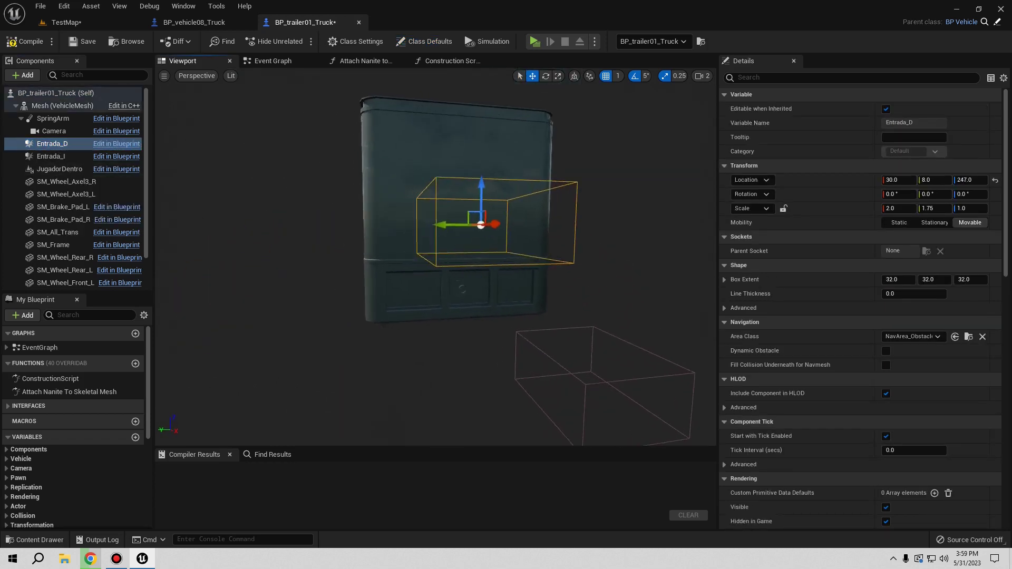
pyautogui.moveTo(491, 157); pyautogui.dragTo(491, 157, button='right')
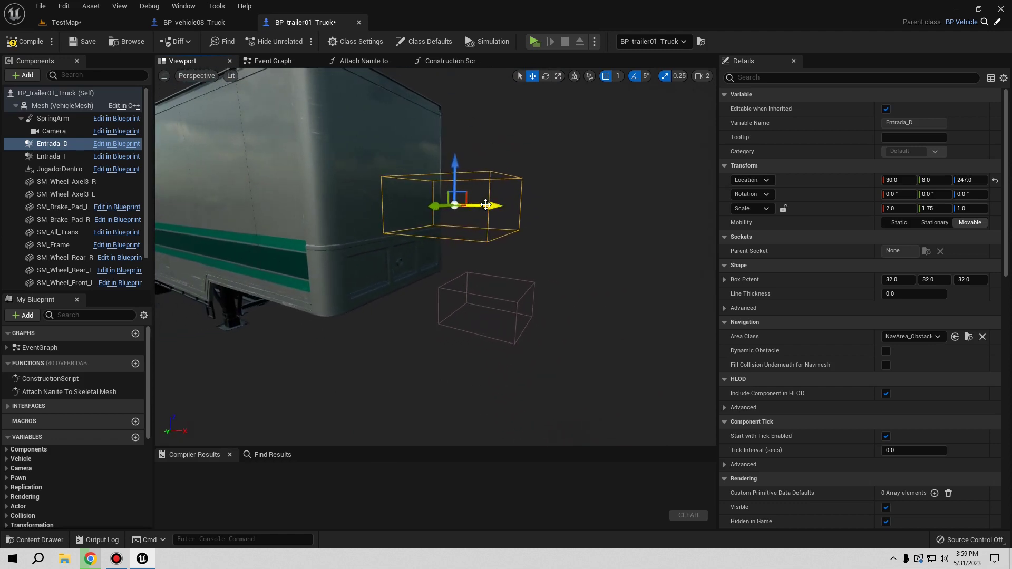
pyautogui.moveTo(486, 205); pyautogui.dragTo(329, 204)
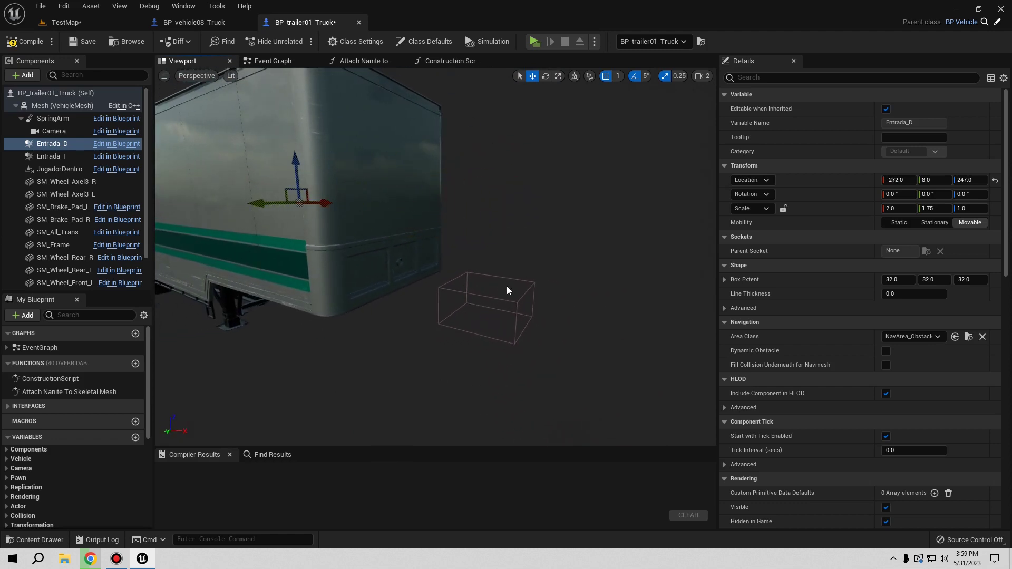
# Move Entrada_I to Location Y 5 and X -250, then compile the trailer
pyautogui.click(58, 154)
pyautogui.moveTo(465, 289); pyautogui.dragTo(465, 289, button='right')
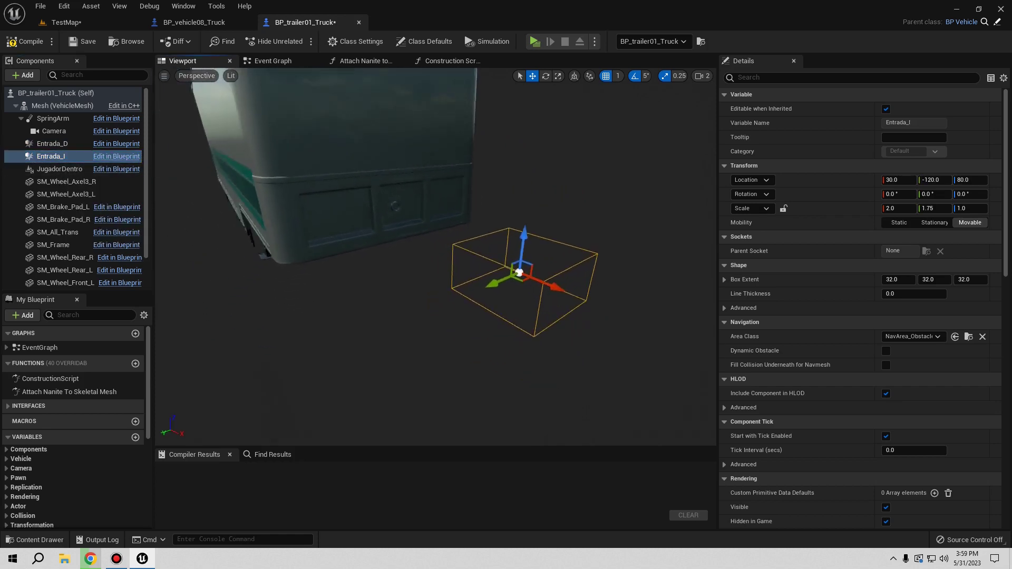
pyautogui.moveTo(465, 289)
pyautogui.mouseDown()
pyautogui.moveTo(347, 296)
pyautogui.moveTo(406, 158)
pyautogui.mouseUp()
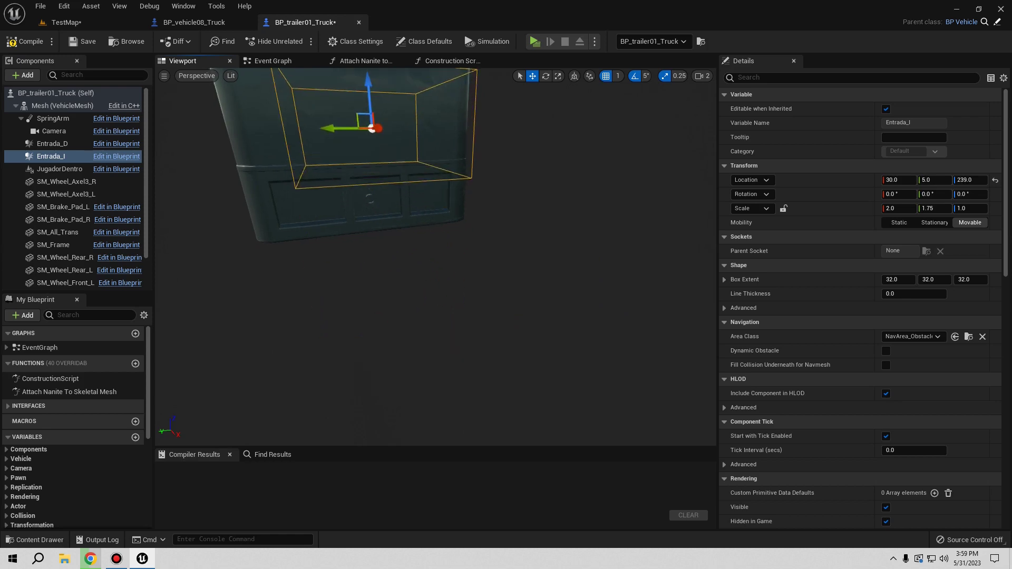
pyautogui.moveTo(466, 175); pyautogui.dragTo(466, 175, button='right')
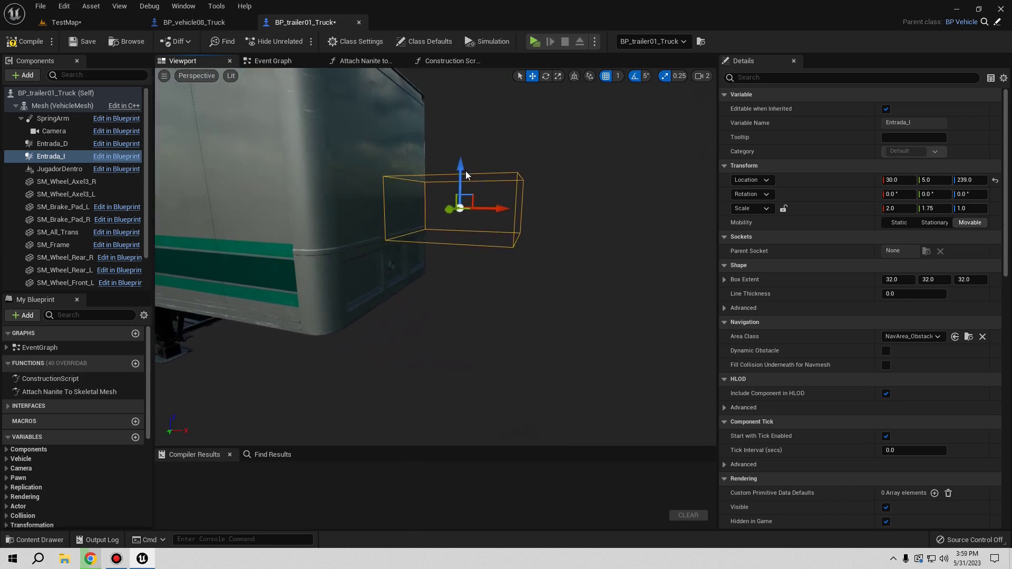
pyautogui.moveTo(505, 218); pyautogui.dragTo(266, 192)
pyautogui.moveTo(270, 182)
pyautogui.mouseDown(button='right')
pyautogui.moveTo(449, 212)
pyautogui.moveTo(282, 194)
pyautogui.mouseUp(button='right')
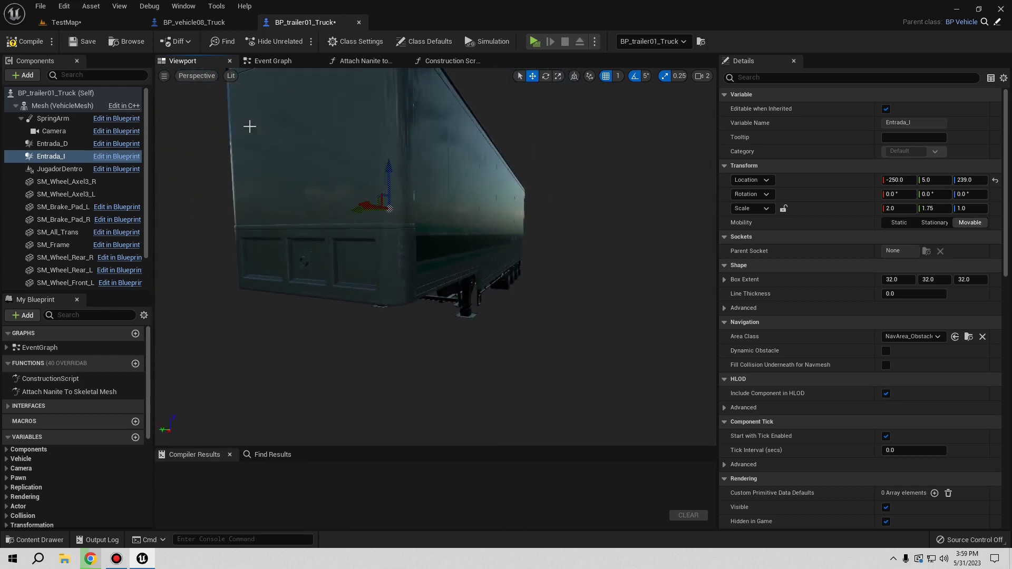
pyautogui.click(21, 45)
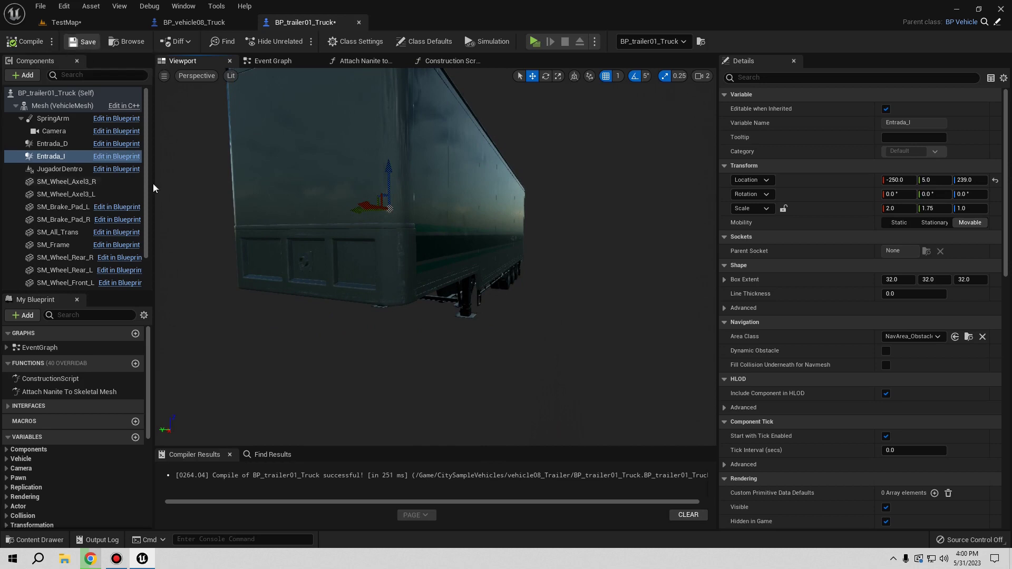
pyautogui.moveTo(384, 241)
pyautogui.mouseDown(button='right')
pyautogui.moveTo(443, 264)
pyautogui.moveTo(396, 219)
pyautogui.mouseUp(button='right')
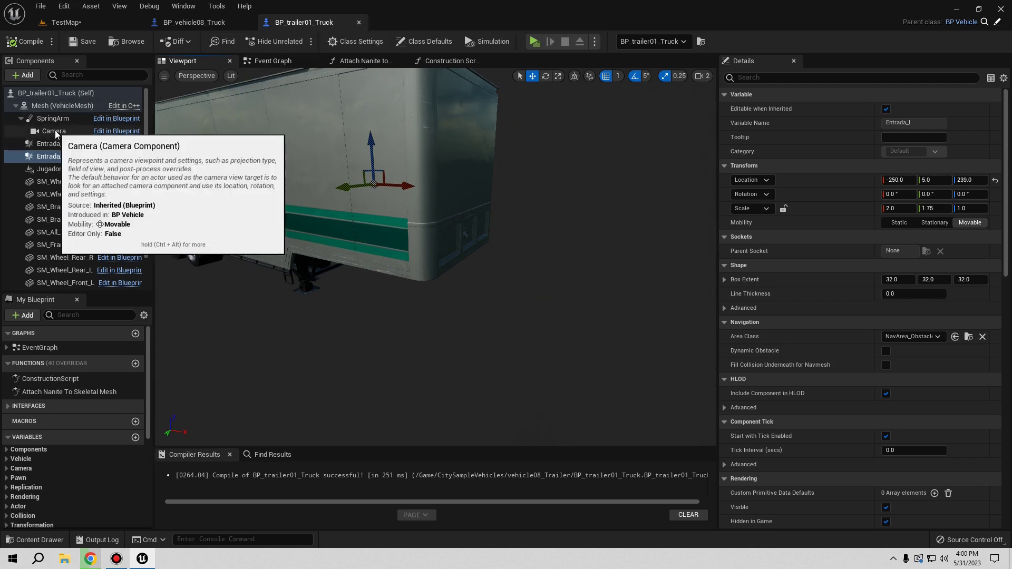
# Add a Box Collision component named BoxCamion to the trailer blueprint
pyautogui.click(43, 98)
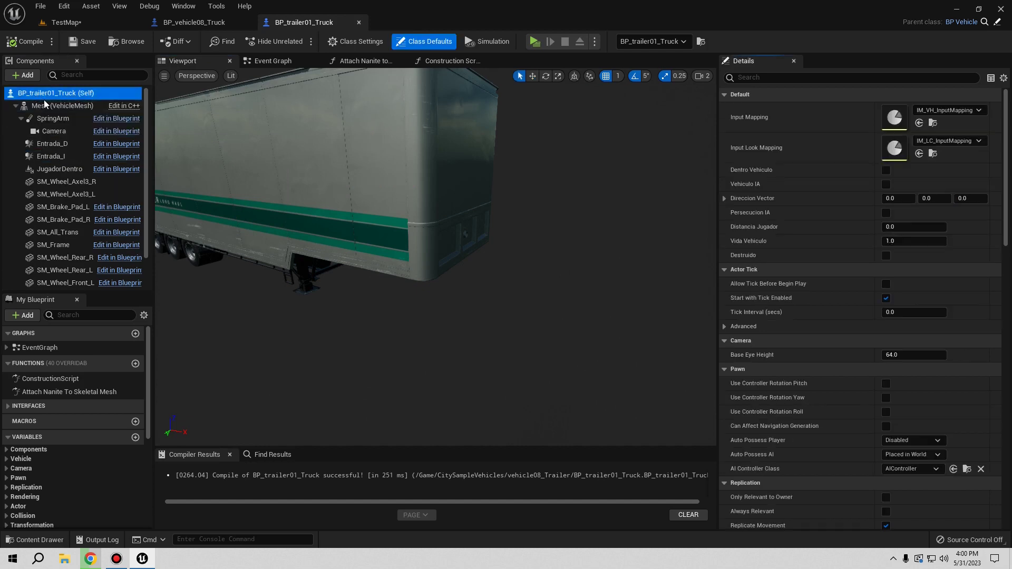
pyautogui.click(24, 75)
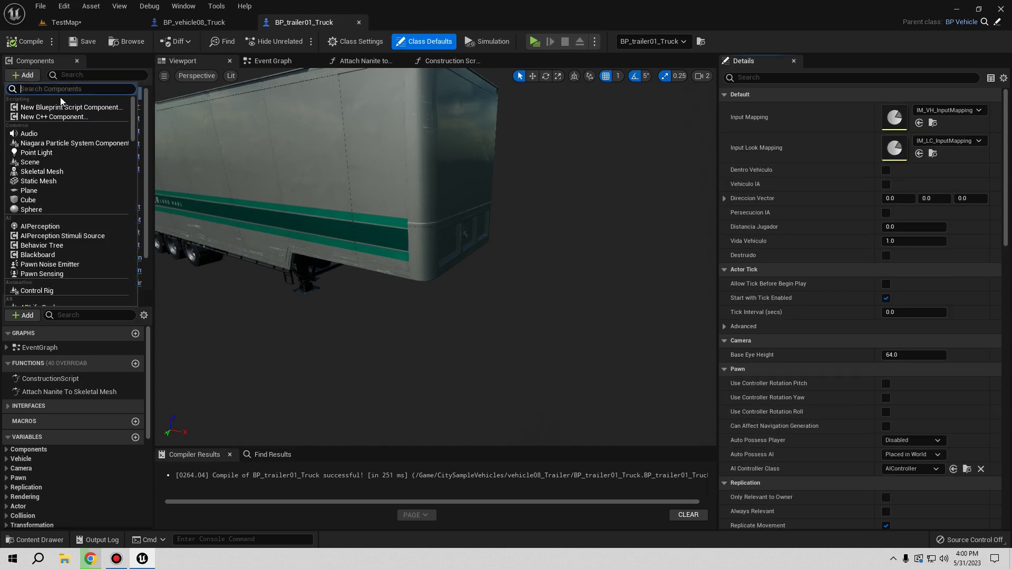
pyautogui.write('box col')
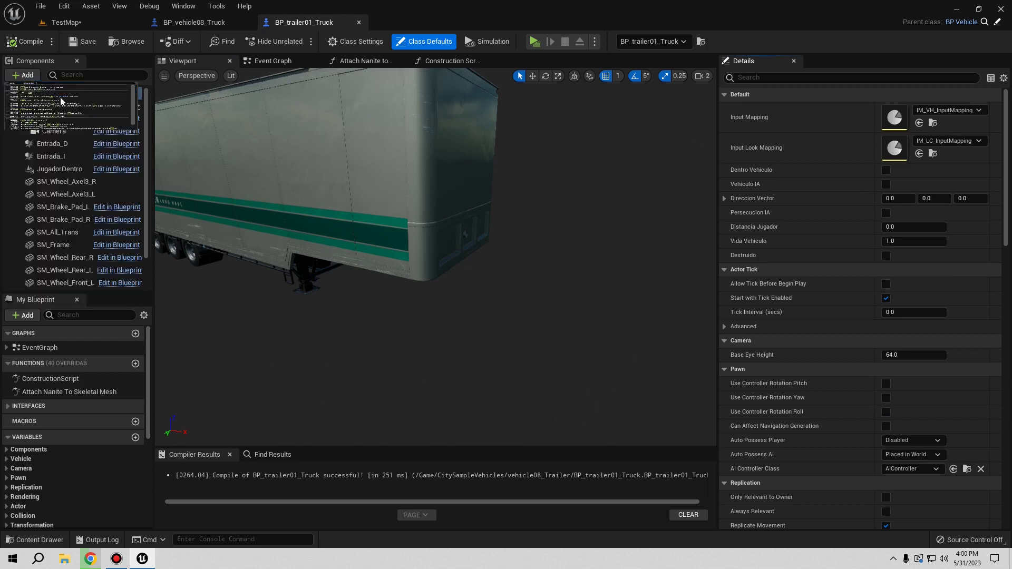
pyautogui.write('l')
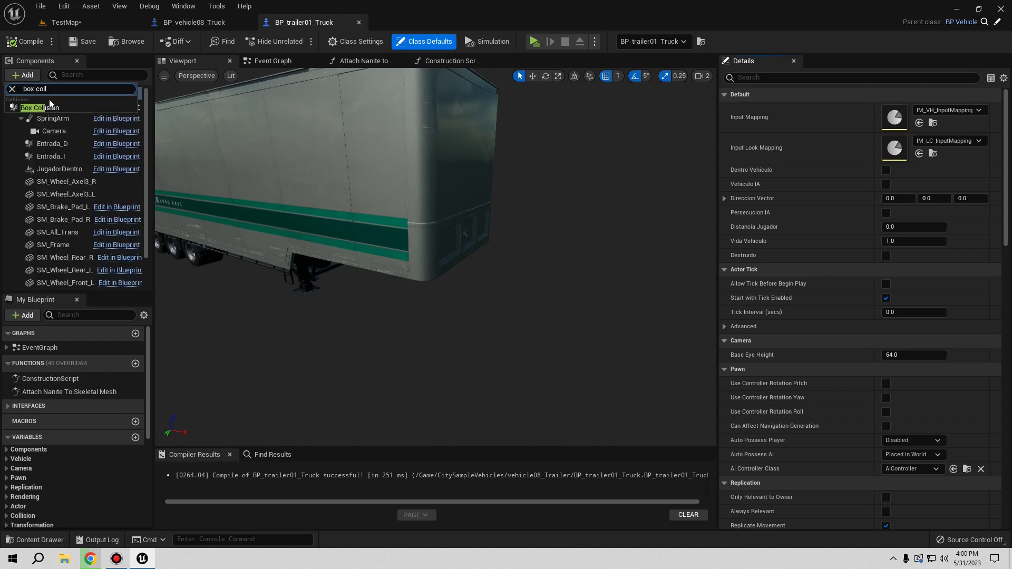
pyautogui.click(50, 101)
pyautogui.write('BoxCamion')
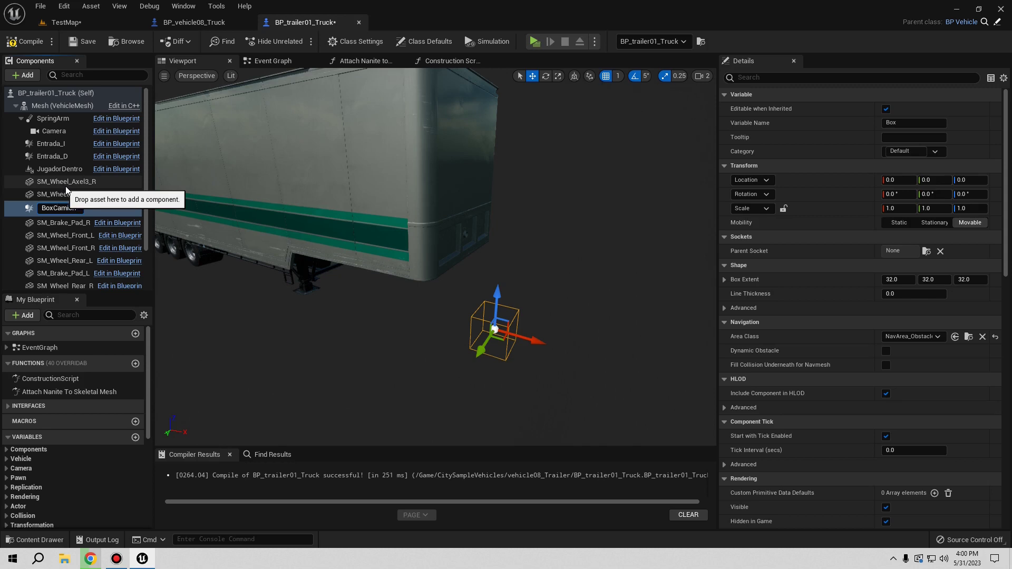
pyautogui.press('Return')
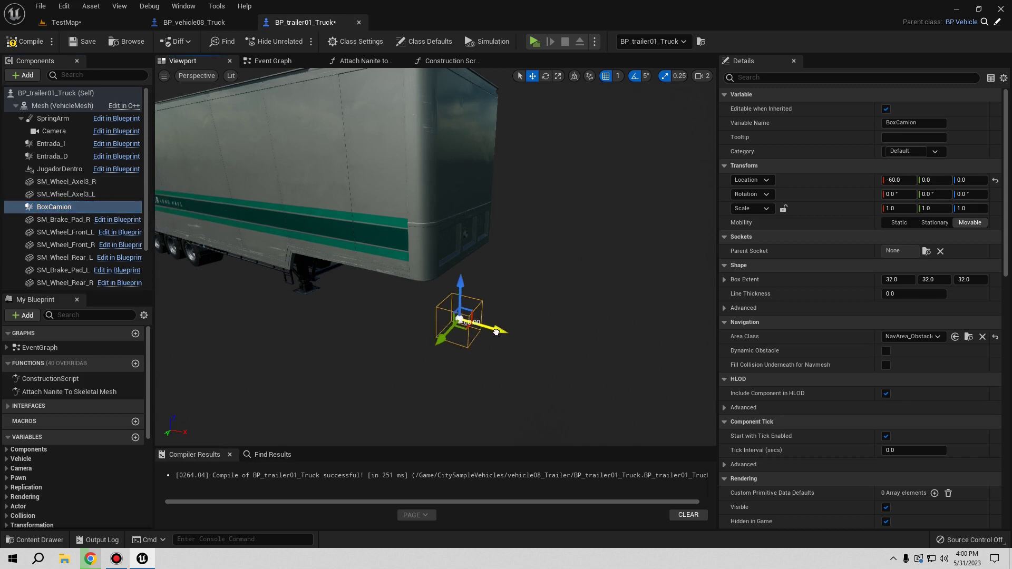
# Move BoxCamion under the trailer to location -169, 0, 108
pyautogui.moveTo(534, 340); pyautogui.dragTo(428, 348)
pyautogui.moveTo(428, 348)
pyautogui.mouseDown(button='right')
pyautogui.moveTo(401, 316)
pyautogui.moveTo(411, 248)
pyautogui.mouseUp(button='right')
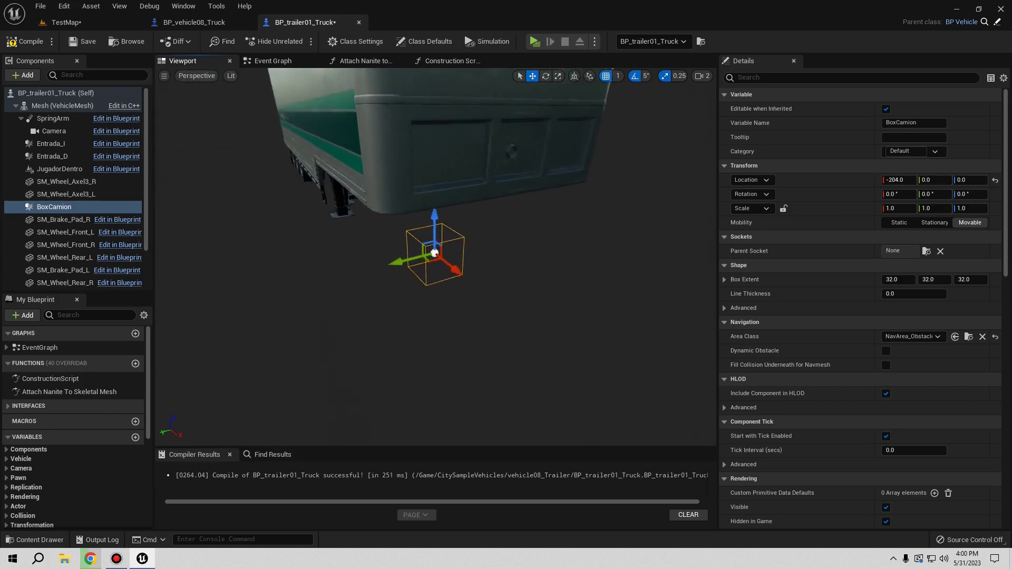
pyautogui.moveTo(460, 318); pyautogui.dragTo(461, 318, button='right')
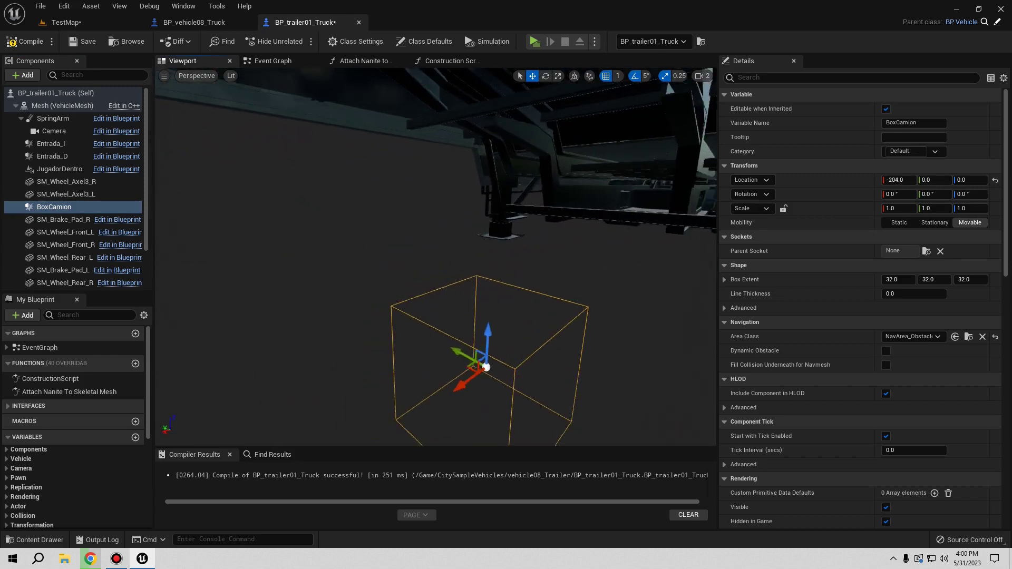
pyautogui.moveTo(447, 322); pyautogui.dragTo(414, 161)
pyautogui.moveTo(414, 161); pyautogui.dragTo(369, 137, button='right')
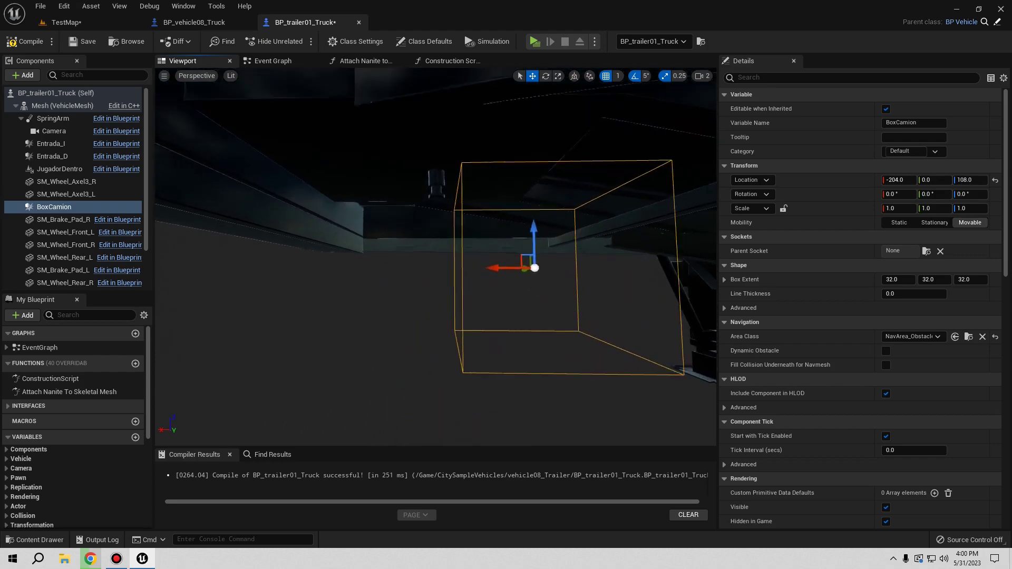
pyautogui.moveTo(413, 169); pyautogui.dragTo(464, 174, button='right')
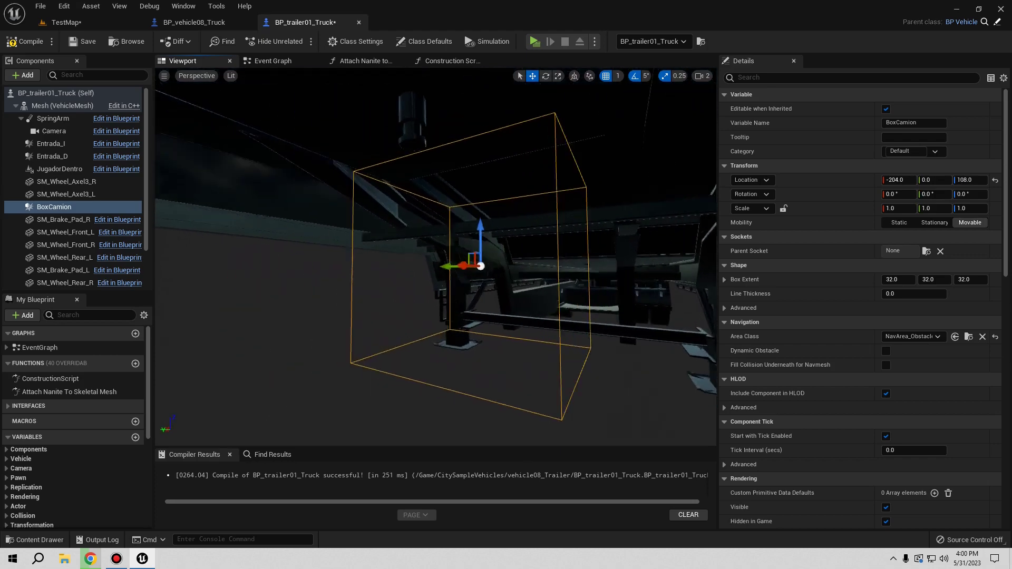
pyautogui.moveTo(400, 279); pyautogui.dragTo(422, 279, button='right')
pyautogui.moveTo(406, 260); pyautogui.dragTo(327, 260)
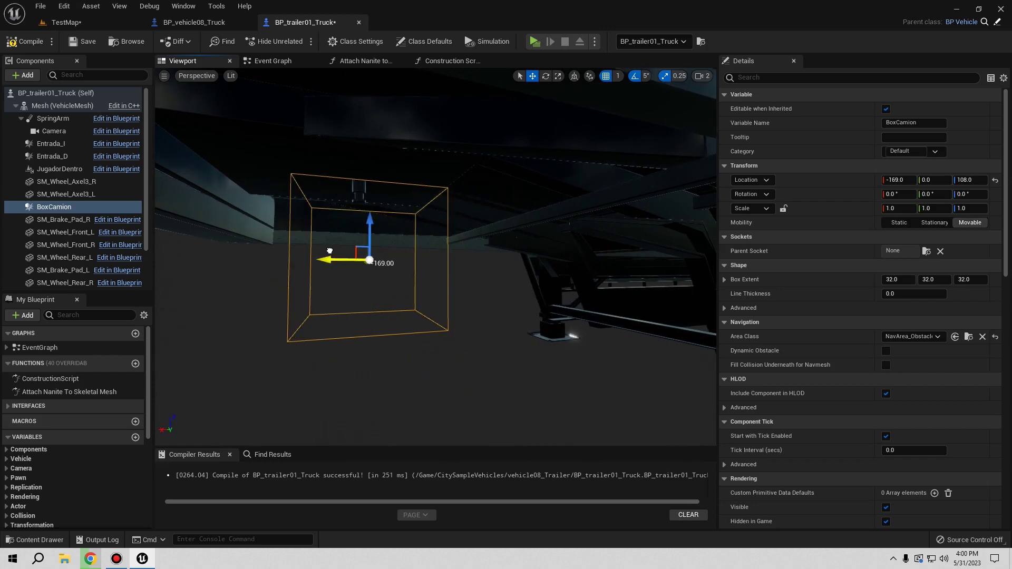
pyautogui.moveTo(327, 260); pyautogui.dragTo(369, 248, button='right')
pyautogui.moveTo(448, 153); pyautogui.dragTo(448, 153, button='right')
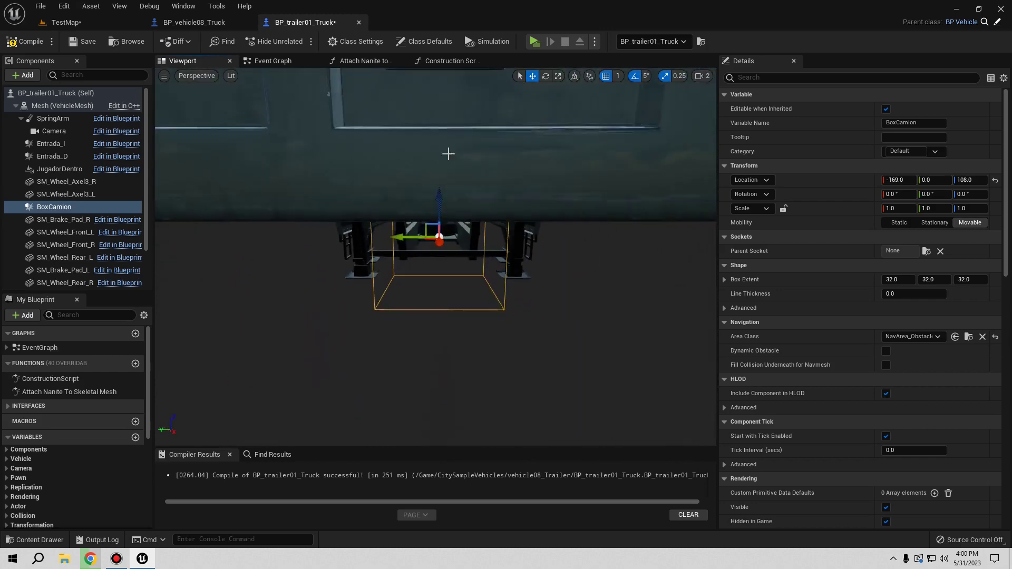
# Scale BoxCamion to 2, 3, 1, then compile and save the trailer blueprint
pyautogui.click(557, 77)
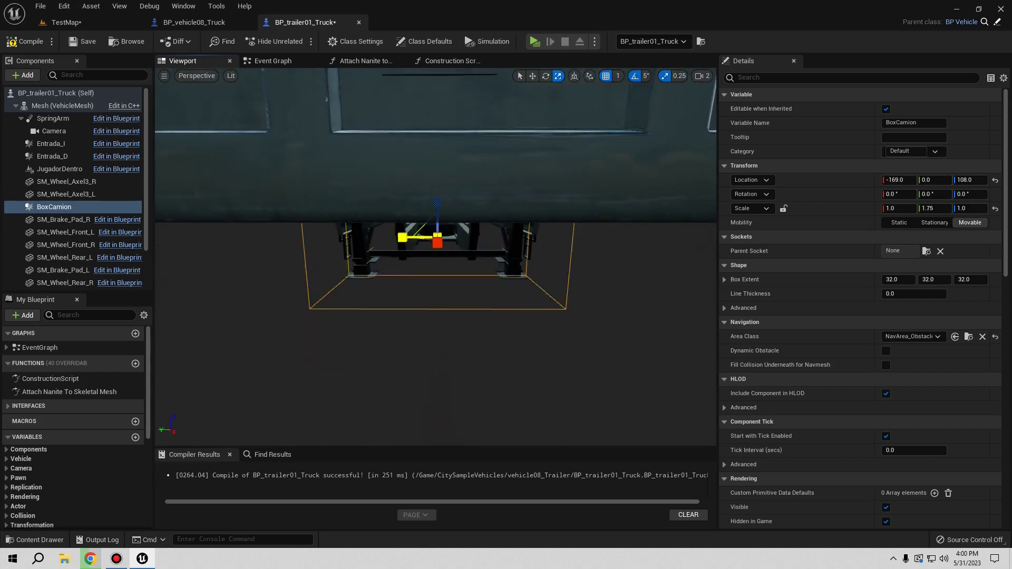
pyautogui.moveTo(402, 238); pyautogui.dragTo(369, 238)
pyautogui.moveTo(369, 237); pyautogui.dragTo(432, 243, button='right')
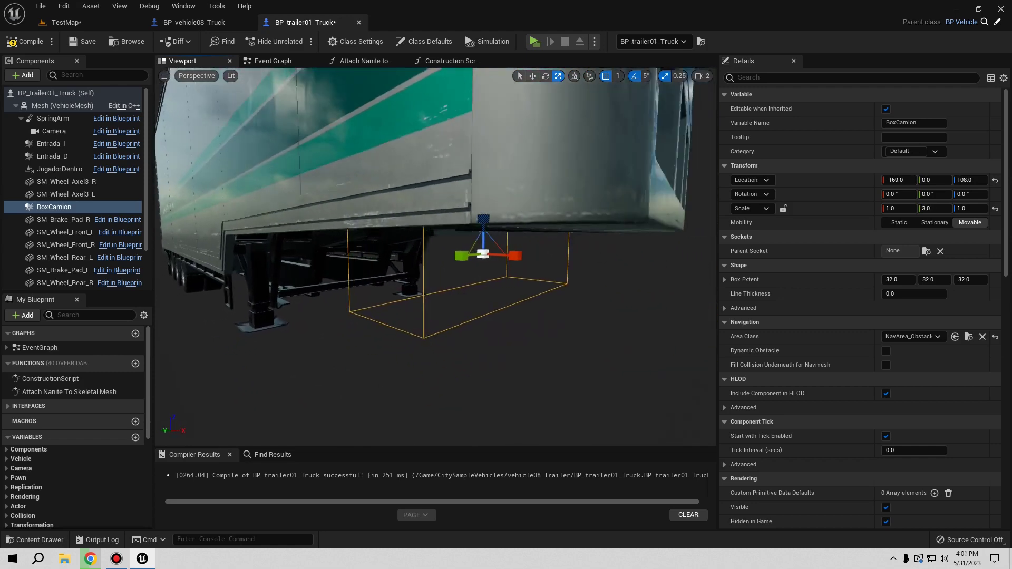
pyautogui.moveTo(538, 230); pyautogui.dragTo(539, 231, button='right')
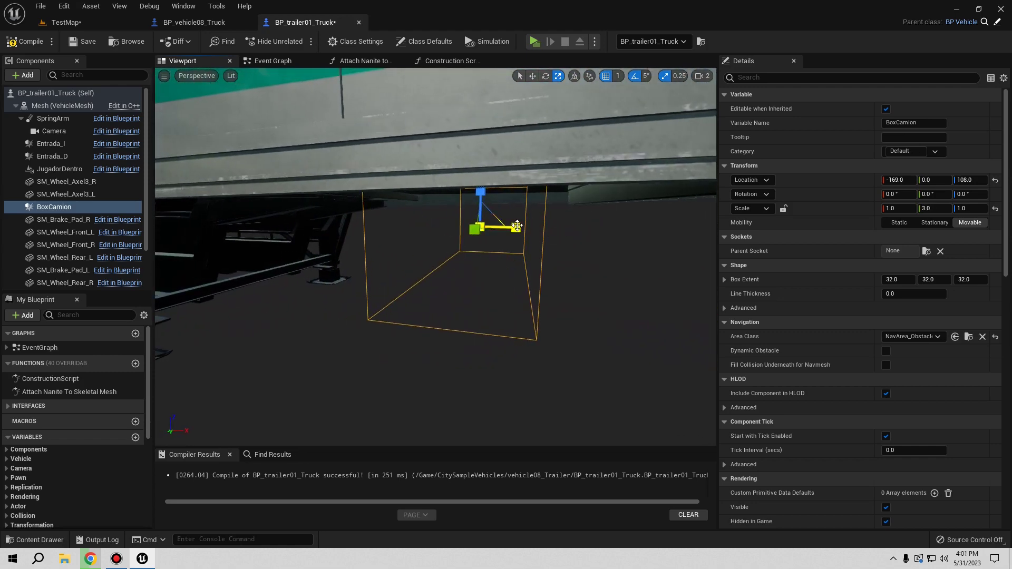
pyautogui.moveTo(517, 225); pyautogui.dragTo(559, 227)
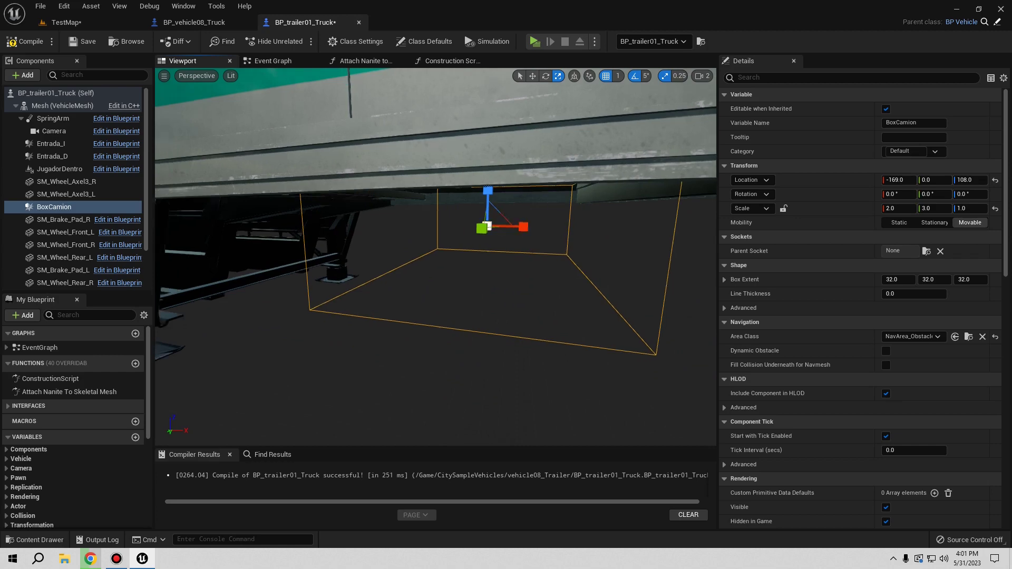
pyautogui.moveTo(598, 107); pyautogui.dragTo(551, 105, button='right')
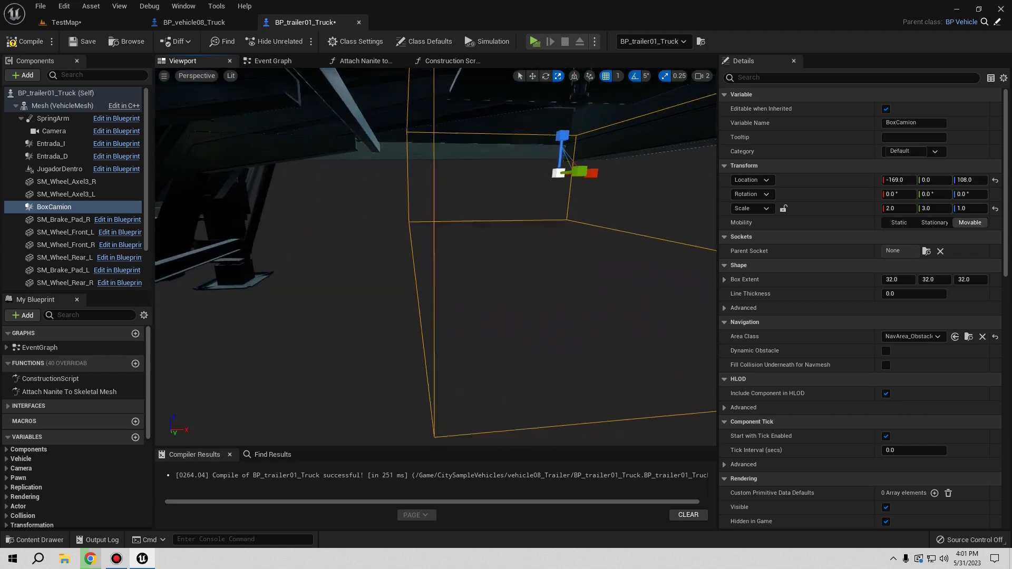
pyautogui.moveTo(540, 153); pyautogui.dragTo(540, 154, button='right')
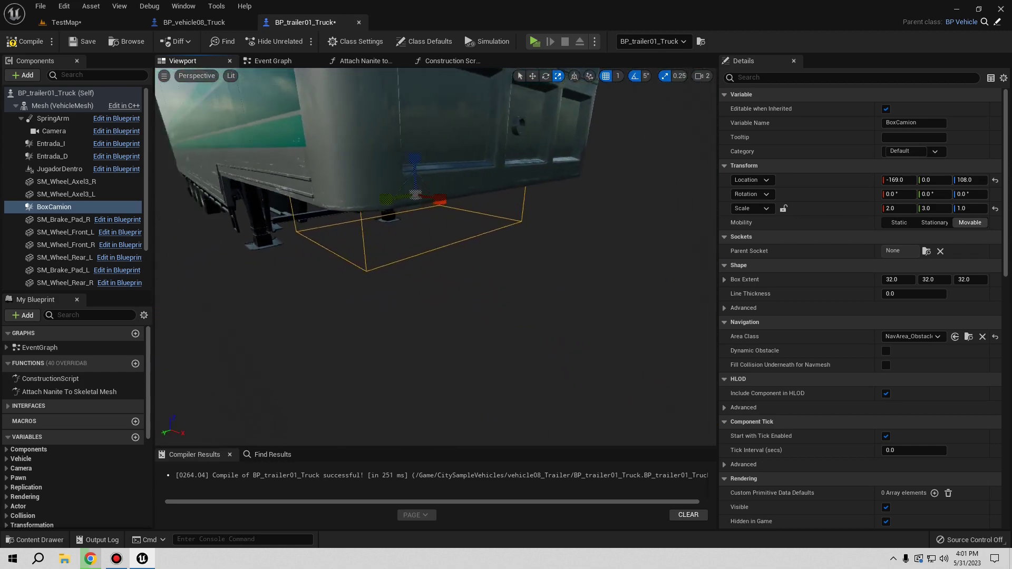
pyautogui.click(28, 45)
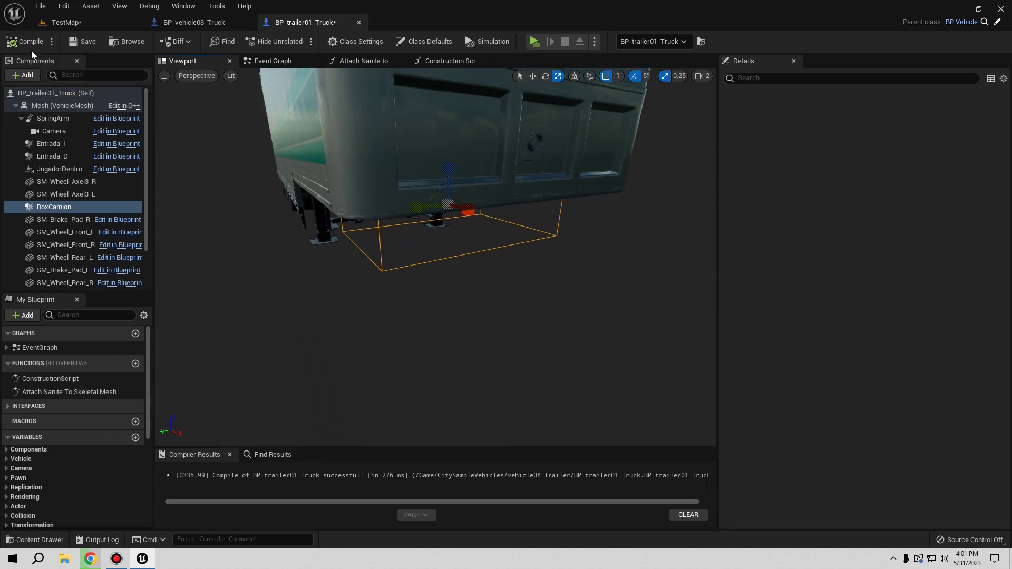
pyautogui.click(77, 41)
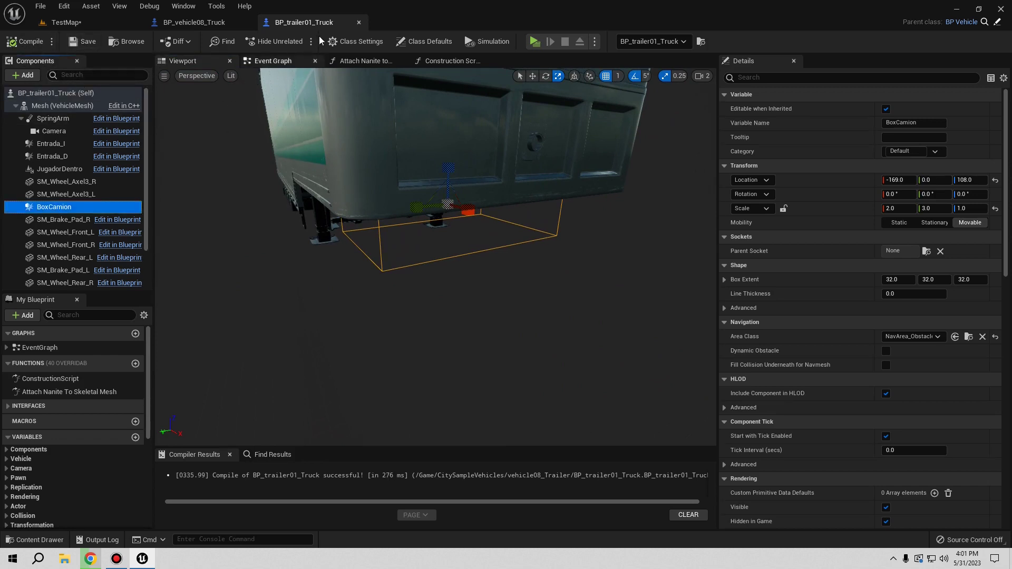
# Add a Box Collision component named BoxTrailer to BP_vehicle08_Truck
pyautogui.click(185, 23)
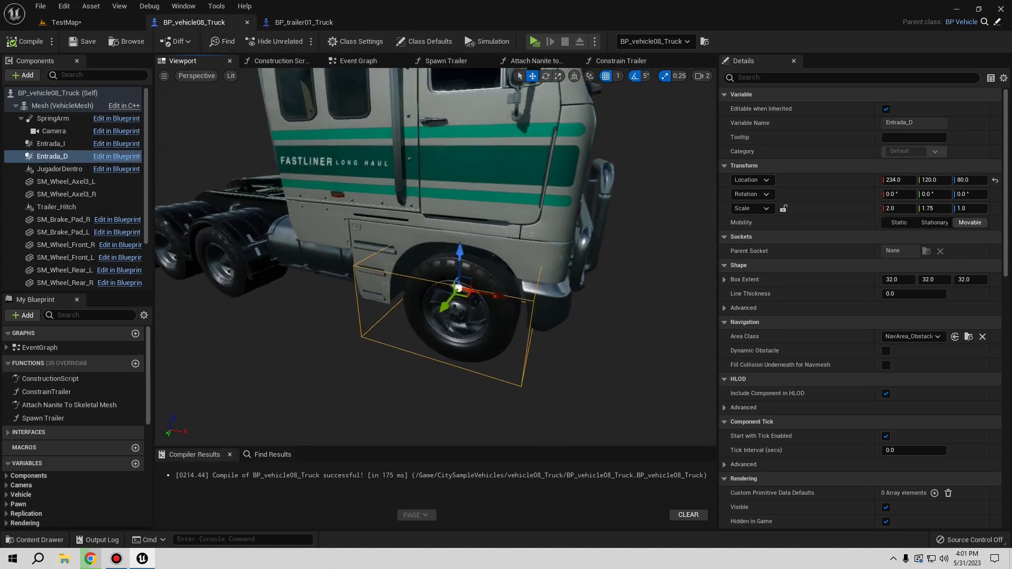
pyautogui.moveTo(436, 256); pyautogui.dragTo(435, 257, button='right')
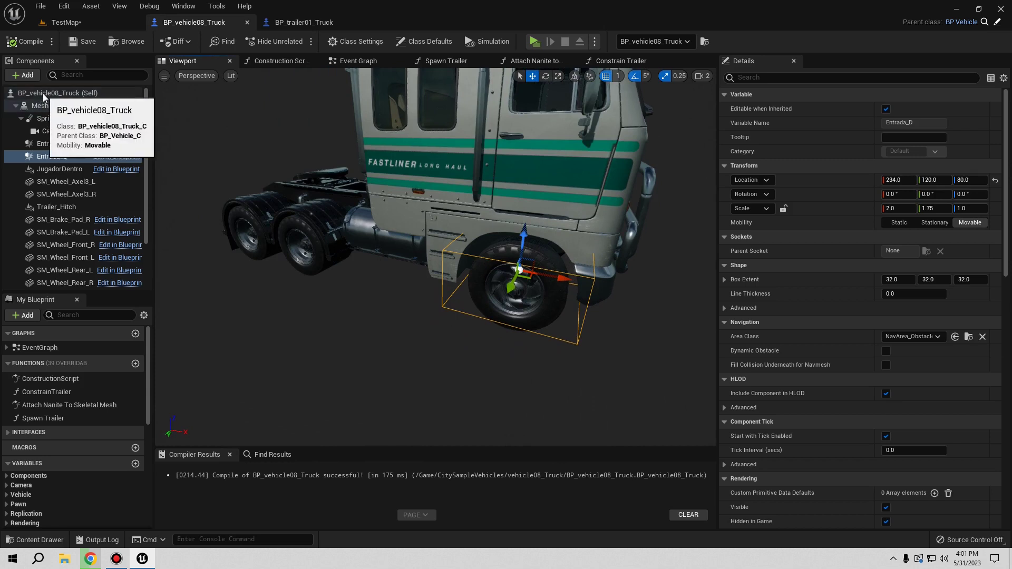
pyautogui.click(56, 93)
pyautogui.click(29, 77)
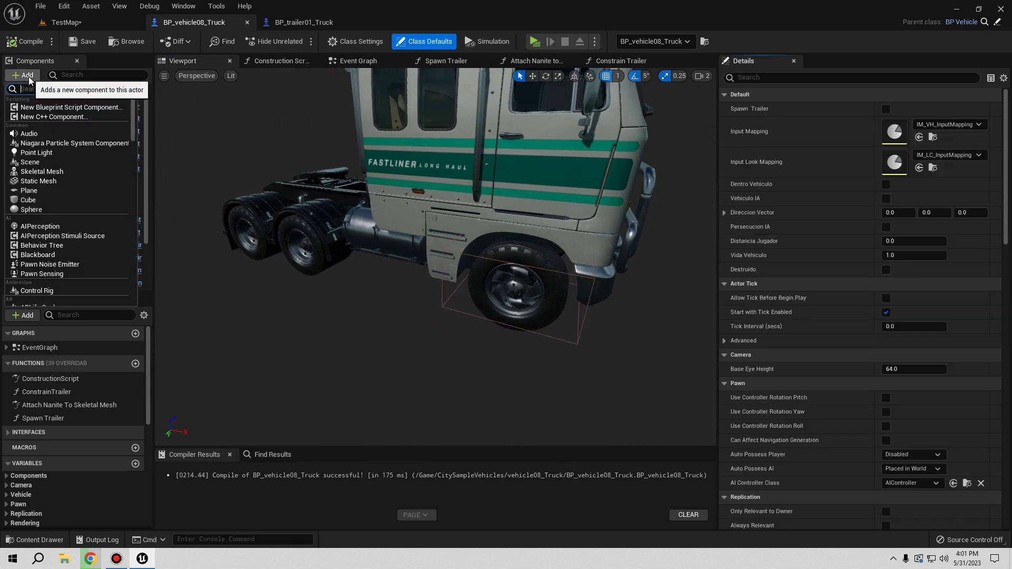
pyautogui.write('Box')
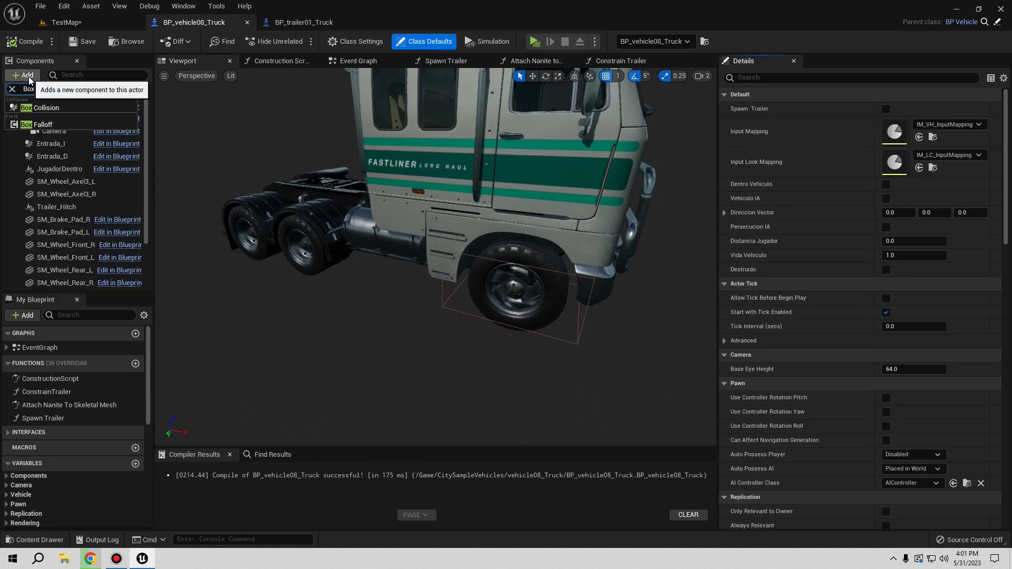
pyautogui.click(53, 108)
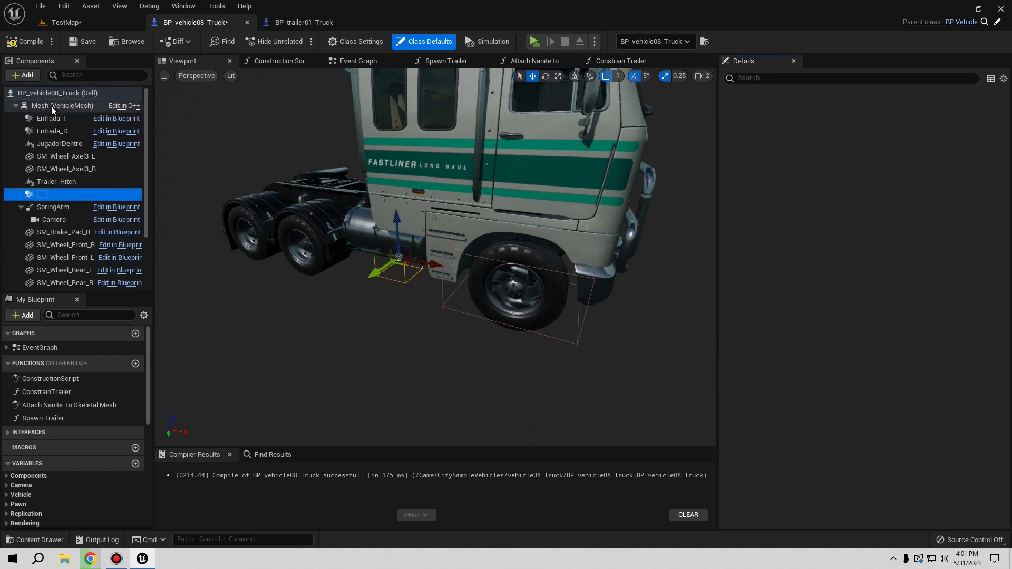
pyautogui.write('Box')
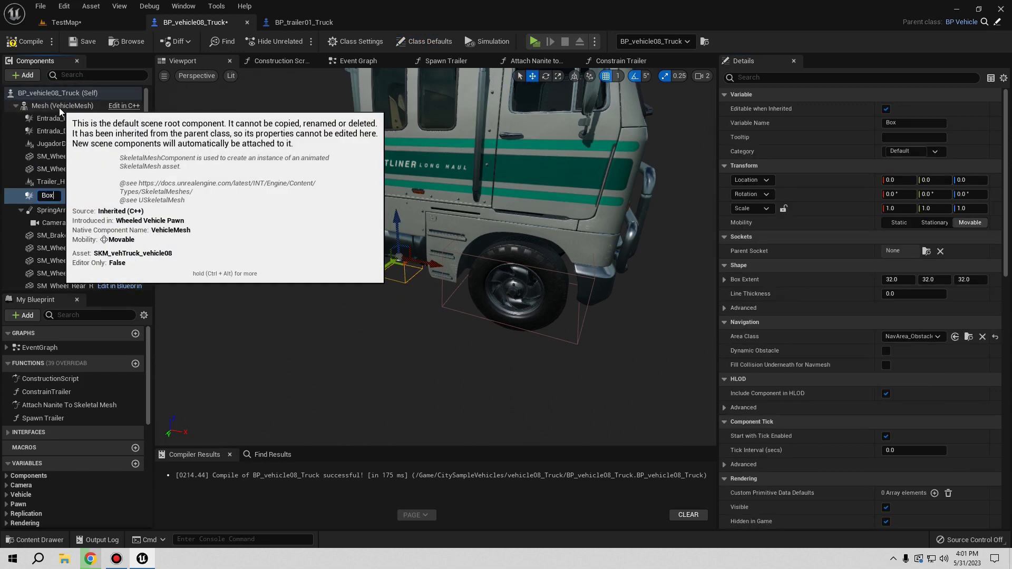
pyautogui.write('Trai')
pyautogui.write('ler')
pyautogui.press('Return')
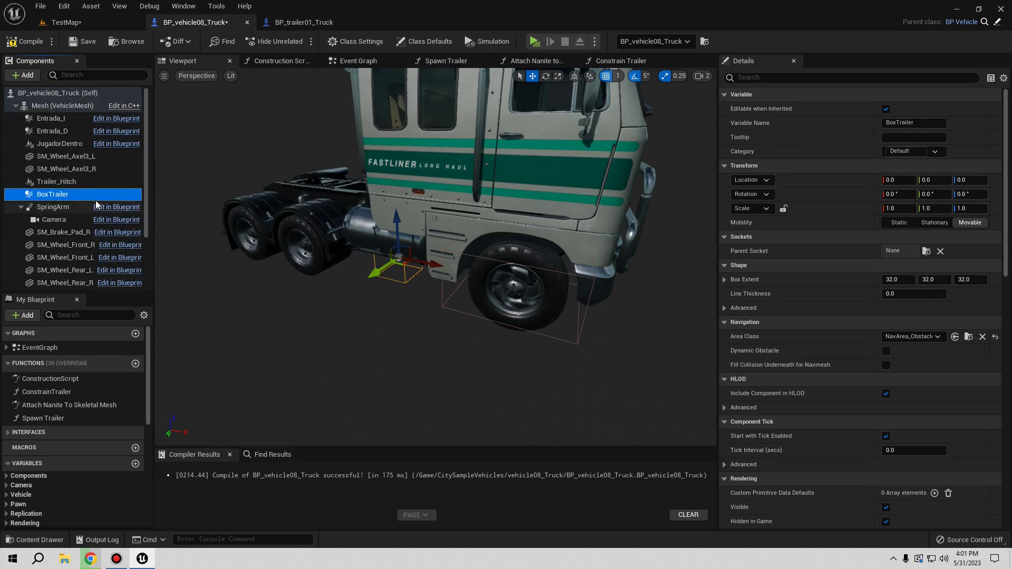
# Move BoxTrailer back and up onto the hitch plate behind the cab
pyautogui.scroll(-5, 483, 261)
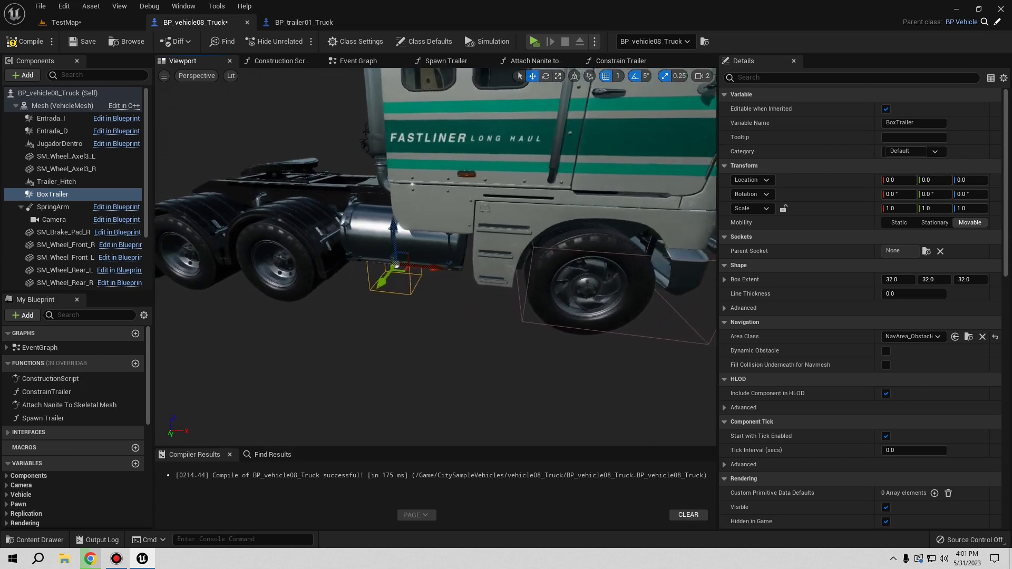
pyautogui.moveTo(483, 261); pyautogui.dragTo(341, 237)
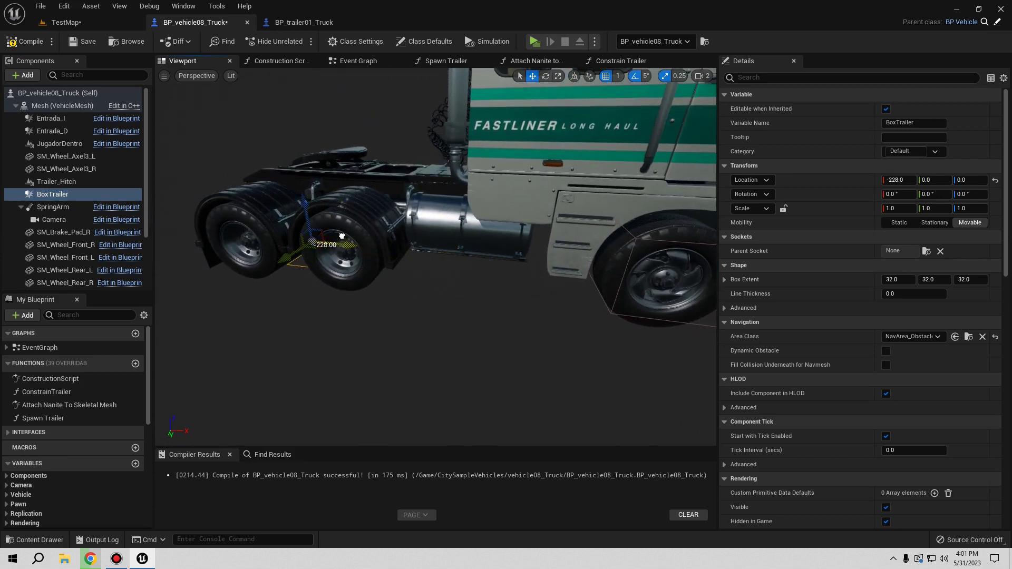
pyautogui.moveTo(298, 210); pyautogui.dragTo(314, 210, button='right')
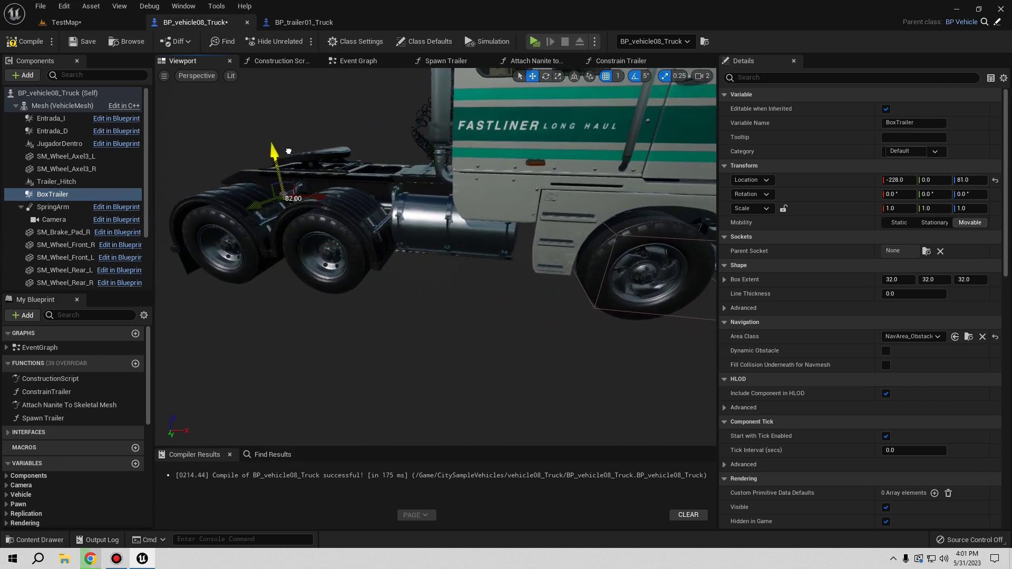
pyautogui.moveTo(289, 151); pyautogui.dragTo(287, 129)
pyautogui.moveTo(287, 129)
pyautogui.mouseDown(button='right')
pyautogui.moveTo(337, 137)
pyautogui.moveTo(329, 135)
pyautogui.mouseUp(button='right')
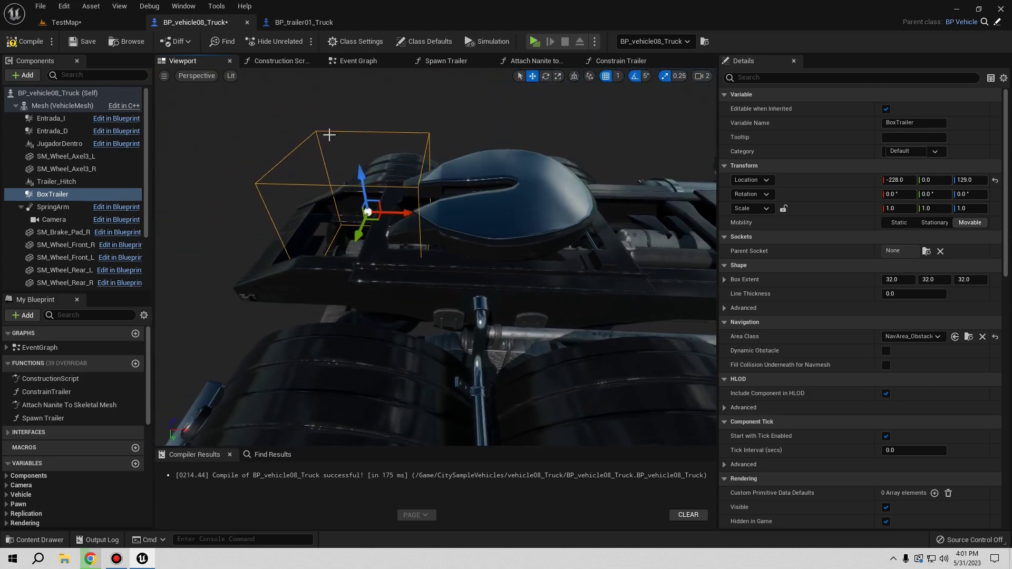
pyautogui.moveTo(390, 213); pyautogui.dragTo(443, 213)
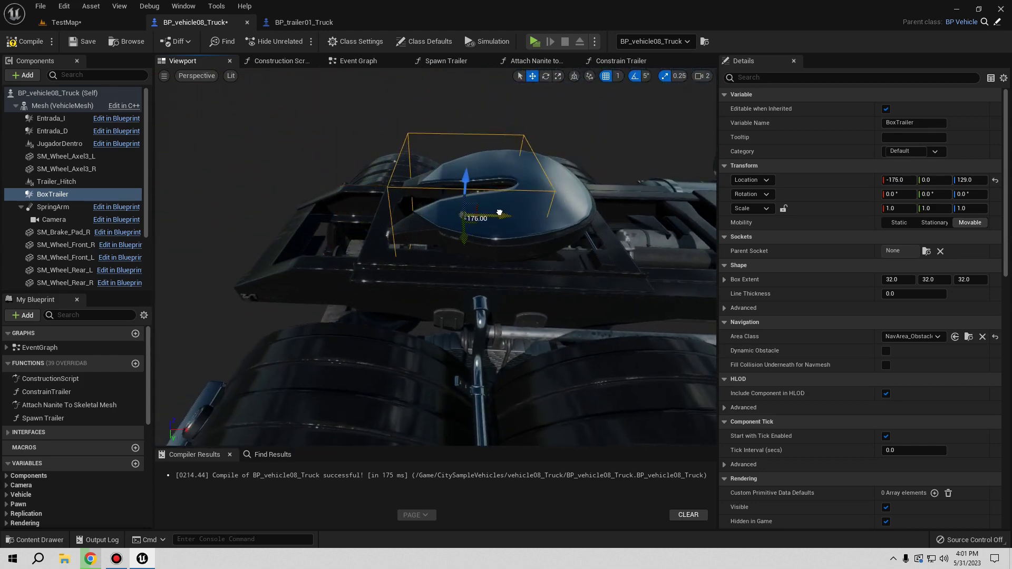
pyautogui.moveTo(443, 213)
pyautogui.mouseDown(button='right')
pyautogui.moveTo(422, 221)
pyautogui.moveTo(594, 94)
pyautogui.mouseUp(button='right')
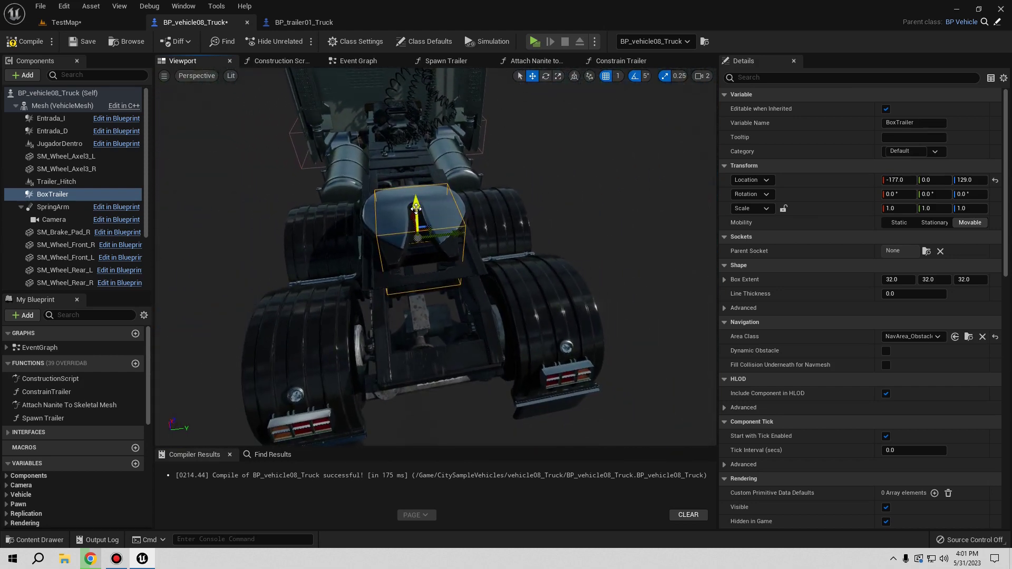
pyautogui.moveTo(416, 209); pyautogui.dragTo(414, 187)
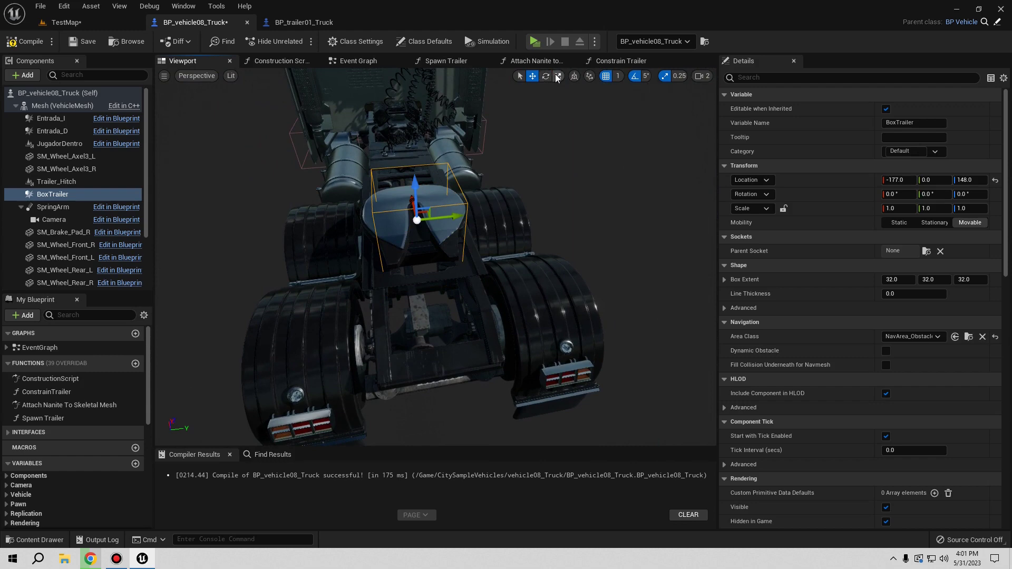
# Scale BoxTrailer to 3.25, 2.75, 1, set X to -164, then compile and save
pyautogui.moveTo(452, 216); pyautogui.dragTo(532, 213)
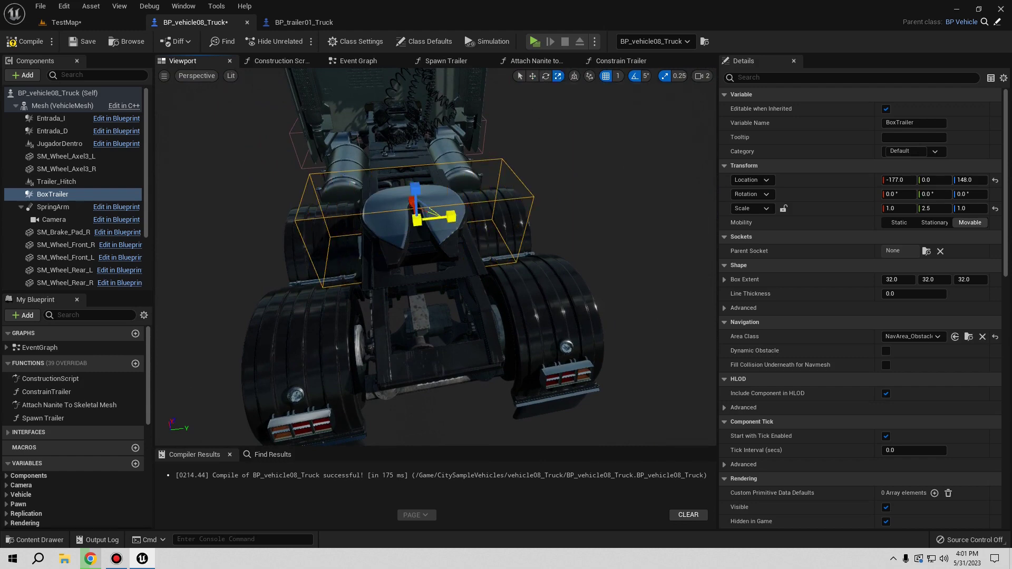
pyautogui.moveTo(532, 213)
pyautogui.mouseDown(button='right')
pyautogui.moveTo(580, 237)
pyautogui.moveTo(527, 227)
pyautogui.mouseUp(button='right')
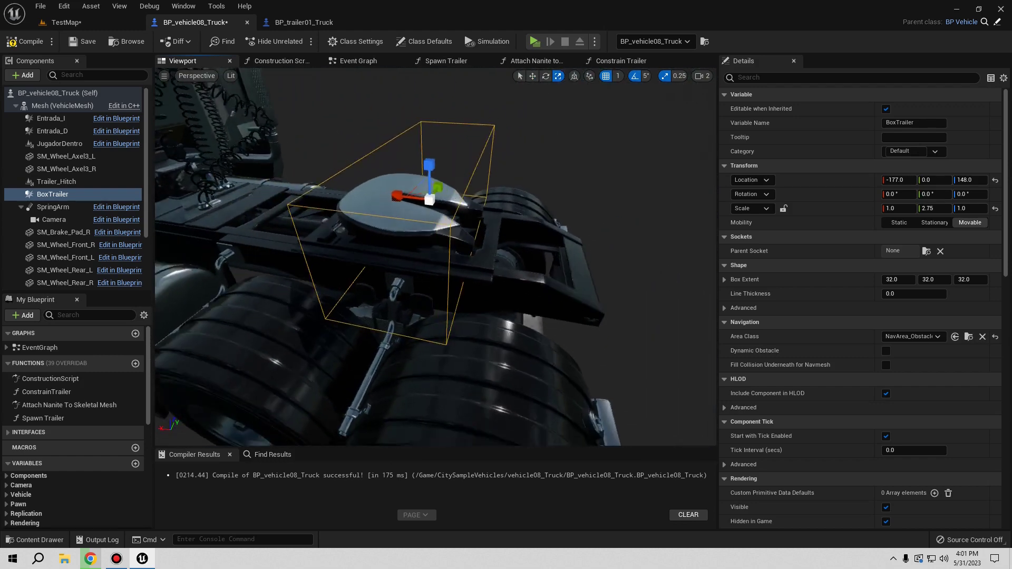
pyautogui.moveTo(422, 204); pyautogui.dragTo(316, 200)
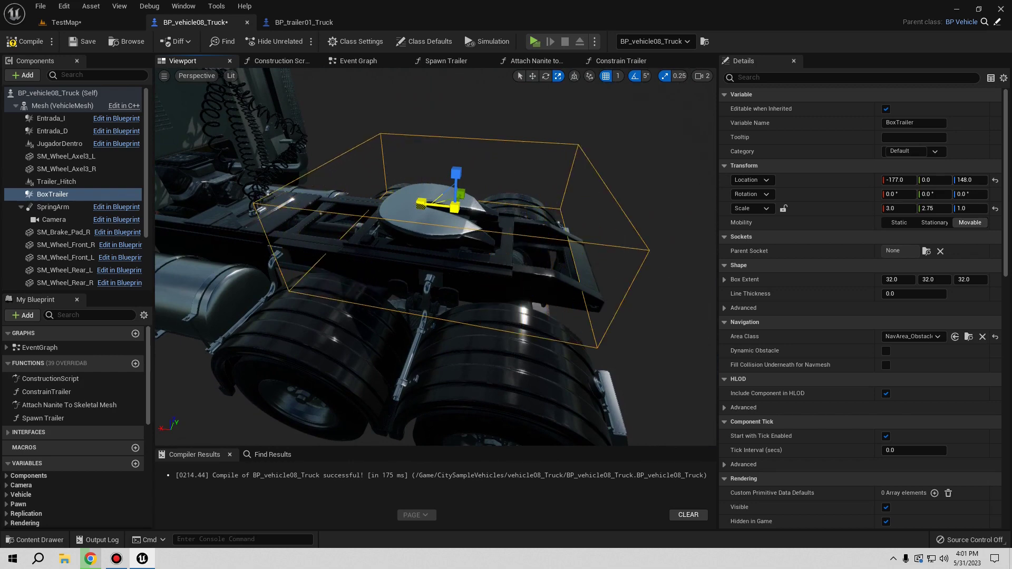
pyautogui.click(532, 77)
pyautogui.moveTo(430, 204); pyautogui.dragTo(416, 204)
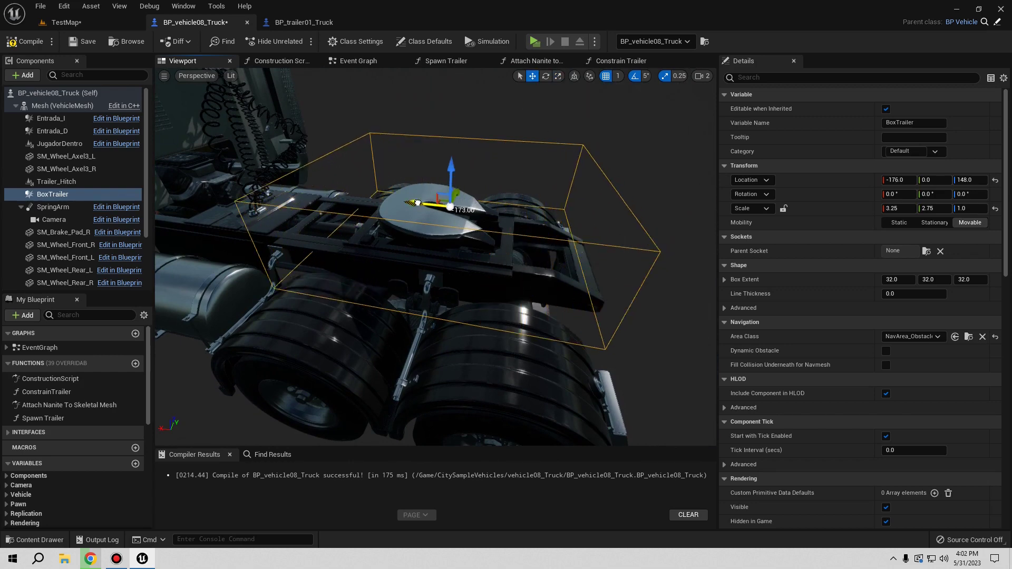
pyautogui.moveTo(416, 204)
pyautogui.mouseDown(button='right')
pyautogui.moveTo(474, 221)
pyautogui.moveTo(421, 216)
pyautogui.mouseUp(button='right')
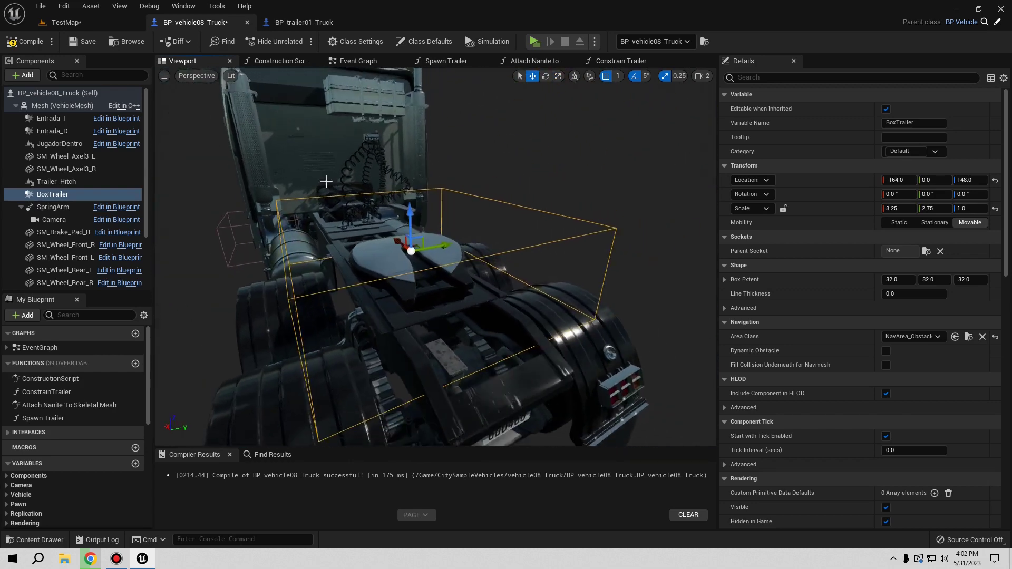
pyautogui.click(20, 42)
pyautogui.click(83, 41)
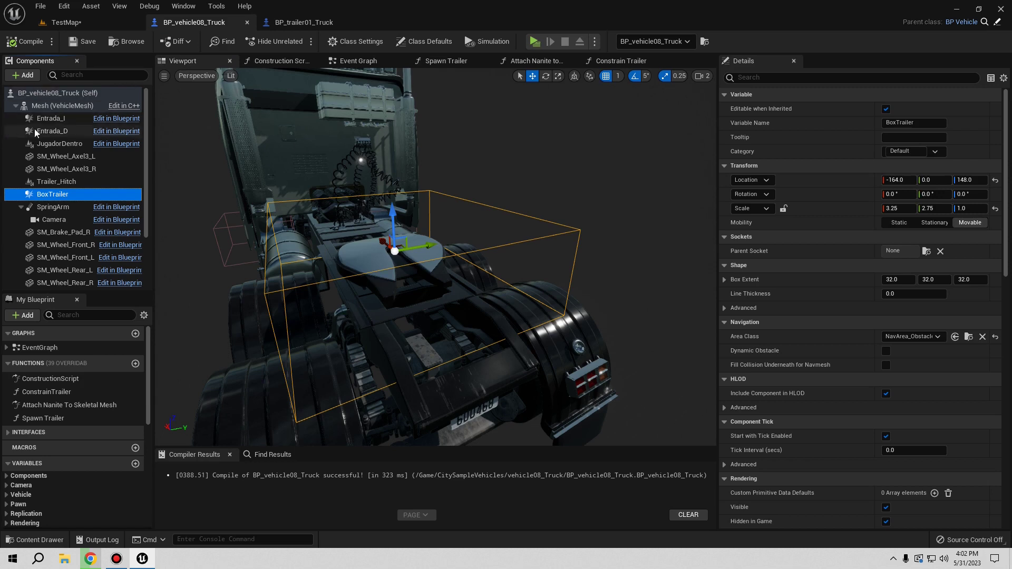
# Add OnComponentBeginOverlap and OnComponentEndOverlap events for the BoxTrailer component
pyautogui.rightClick(55, 199)
pyautogui.moveTo(93, 216)
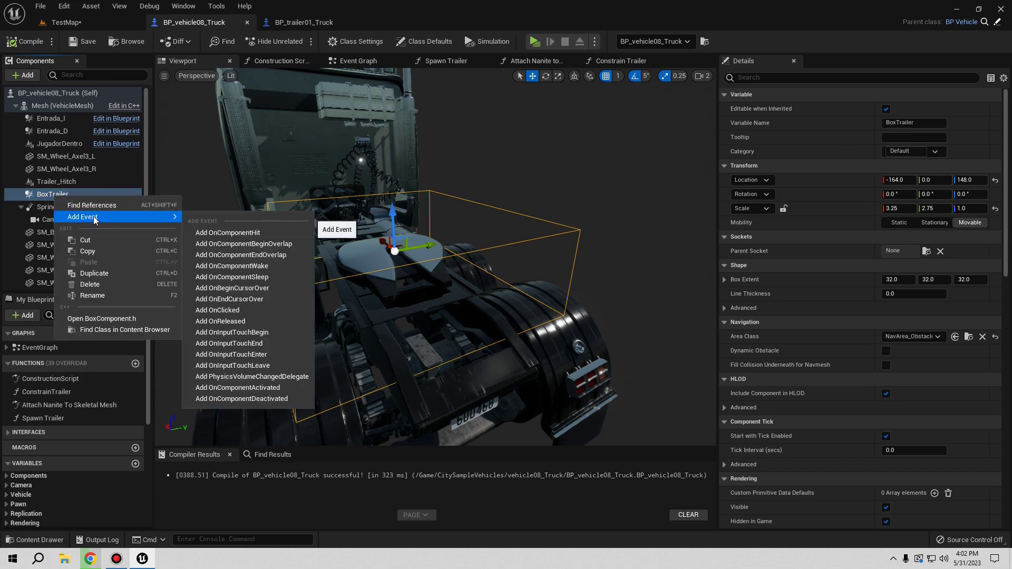
pyautogui.click(266, 247)
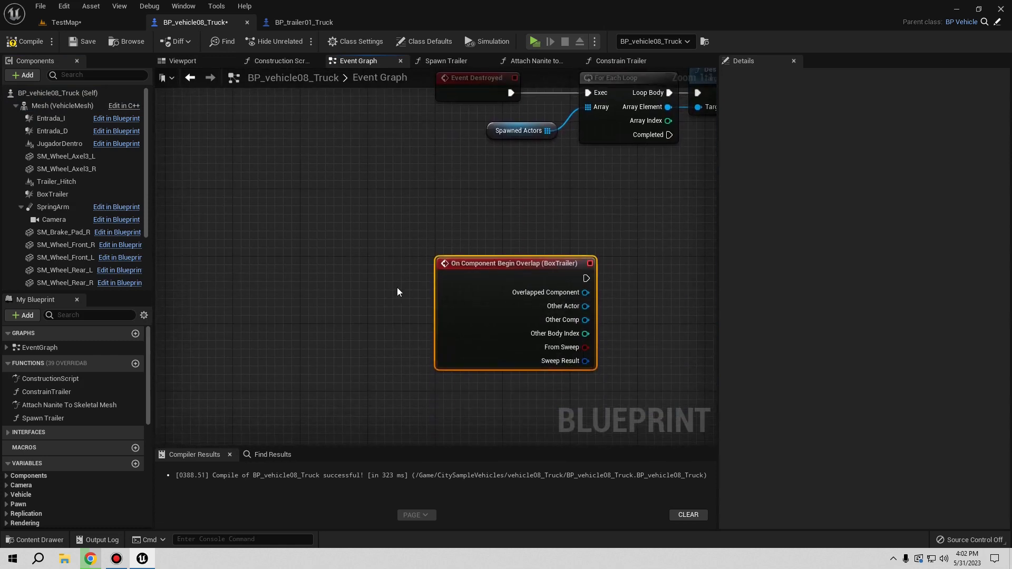
pyautogui.rightClick(63, 196)
pyautogui.moveTo(142, 216)
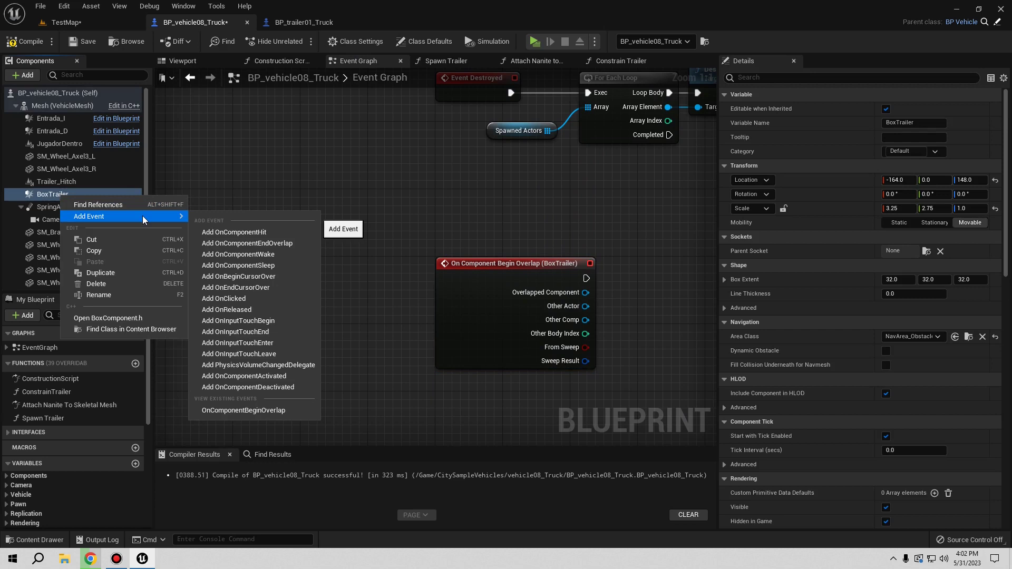
pyautogui.click(247, 242)
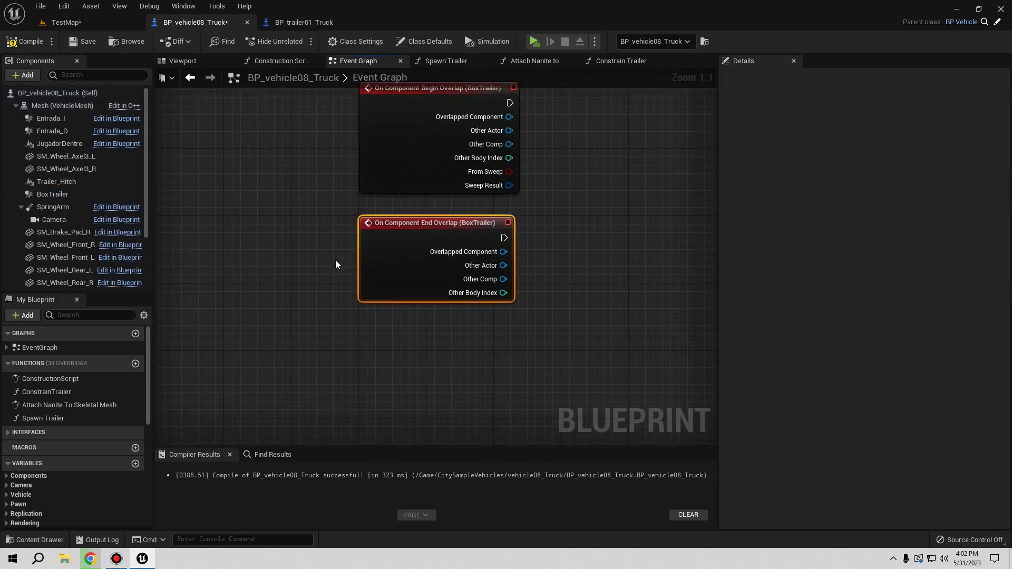
# Arrange the two overlap event nodes and compile the truck blueprint
pyautogui.moveTo(298, 277); pyautogui.dragTo(296, 338)
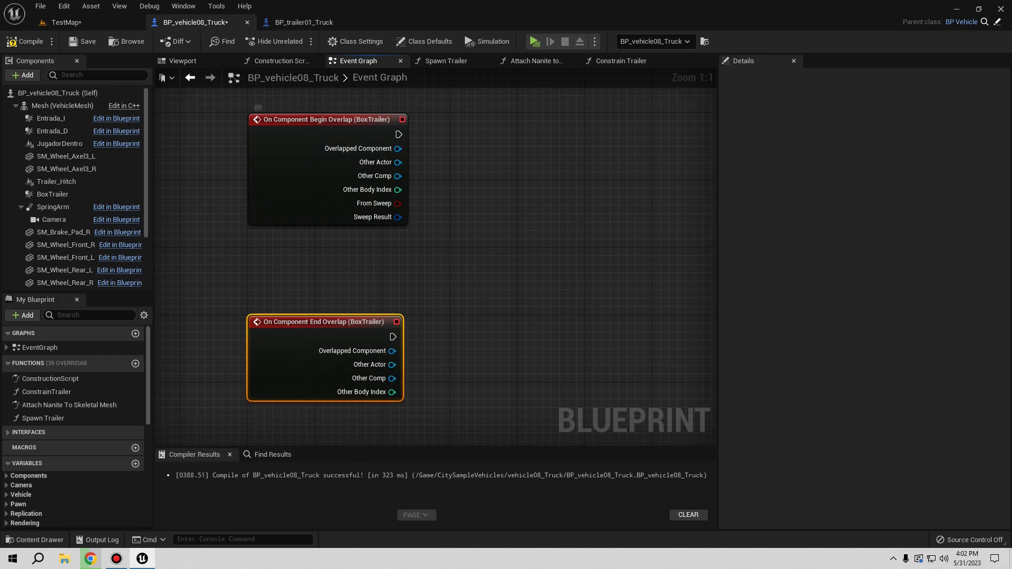
pyautogui.moveTo(258, 109); pyautogui.dragTo(246, 175, button='right')
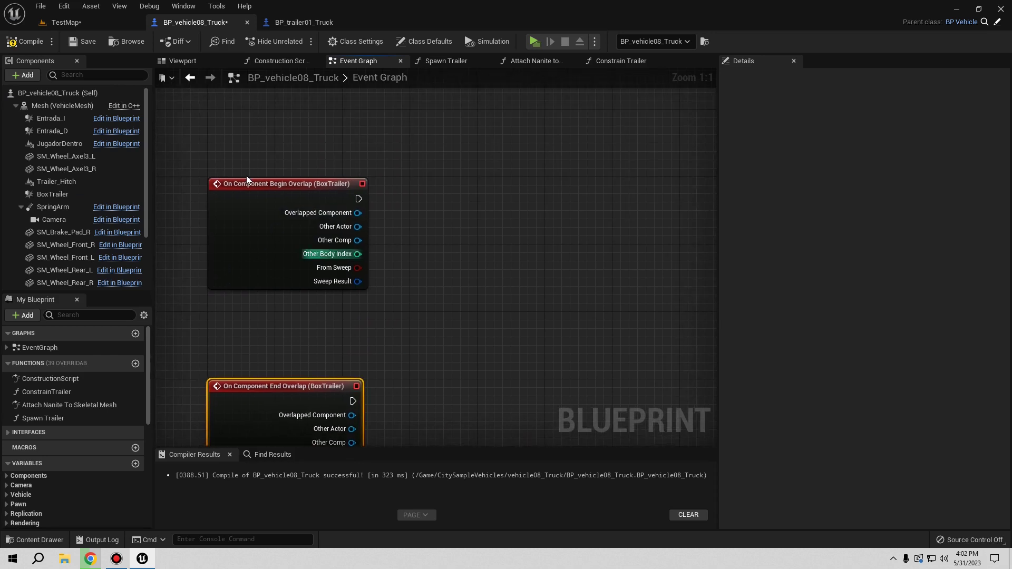
pyautogui.click(26, 40)
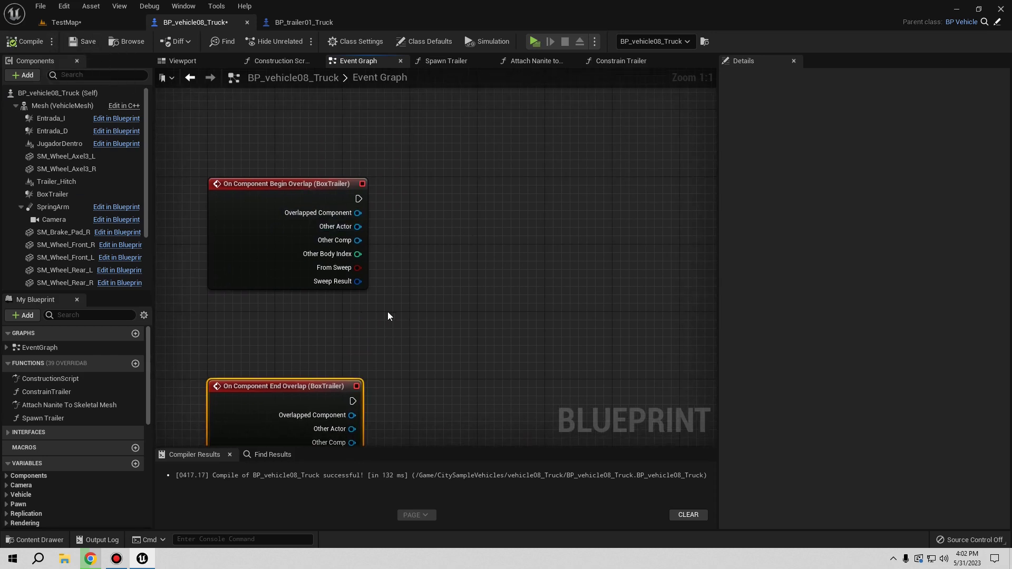
pyautogui.moveTo(414, 316); pyautogui.dragTo(424, 360, button='right')
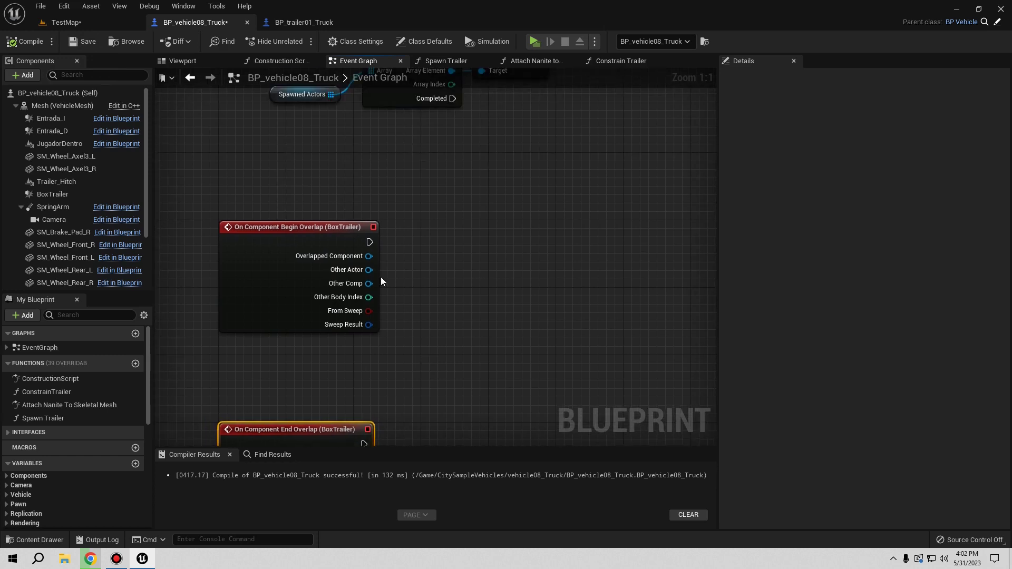
pyautogui.moveTo(418, 306); pyautogui.dragTo(357, 288, button='right')
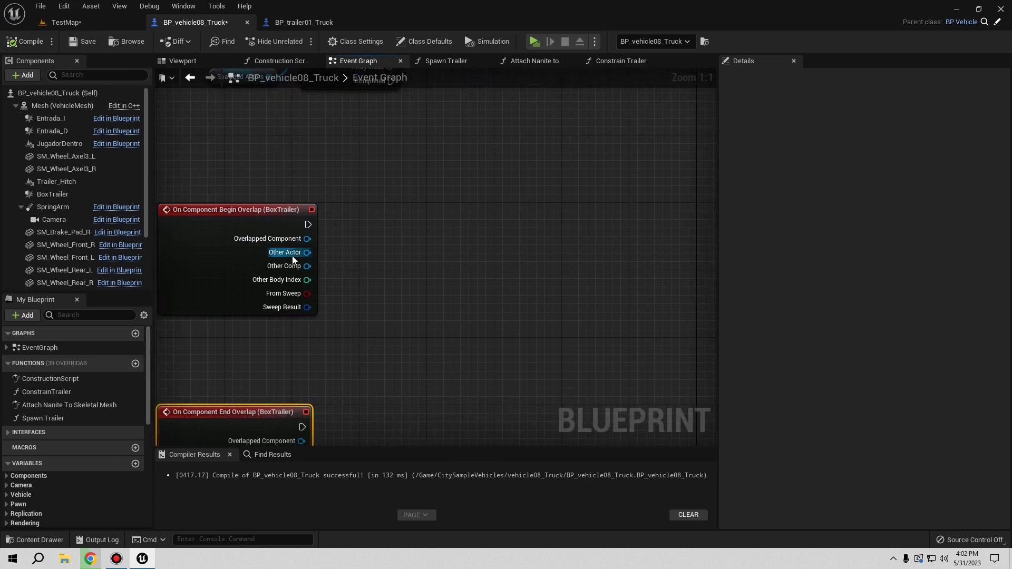
pyautogui.moveTo(255, 226); pyautogui.dragTo(299, 237, button='right')
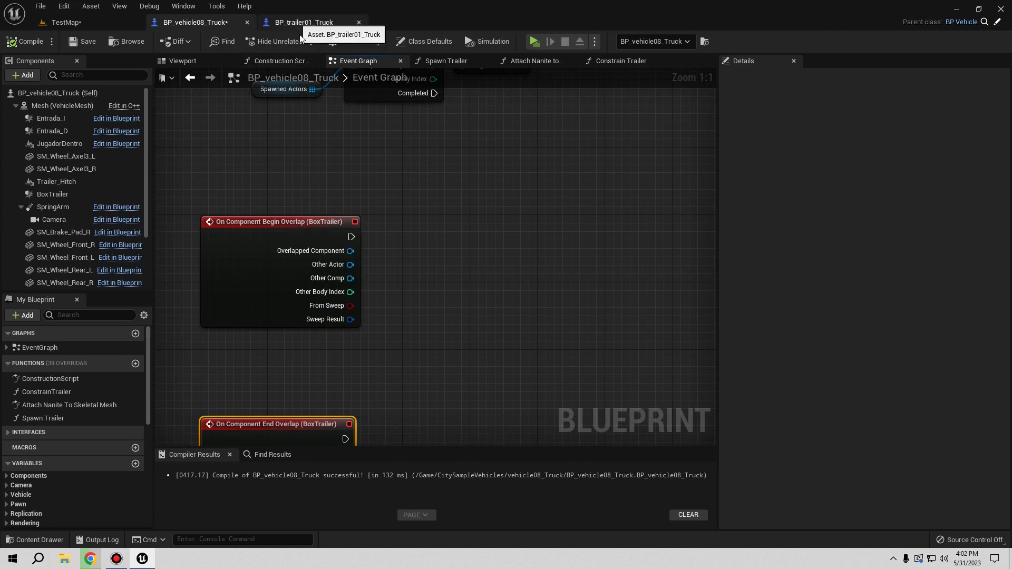
# Feed the Begin Overlap event's Other Actor into a new Cast To BP_trailer01_Truck node
pyautogui.moveTo(348, 265); pyautogui.dragTo(303, 309, button='right')
pyautogui.moveTo(304, 309); pyautogui.dragTo(378, 290)
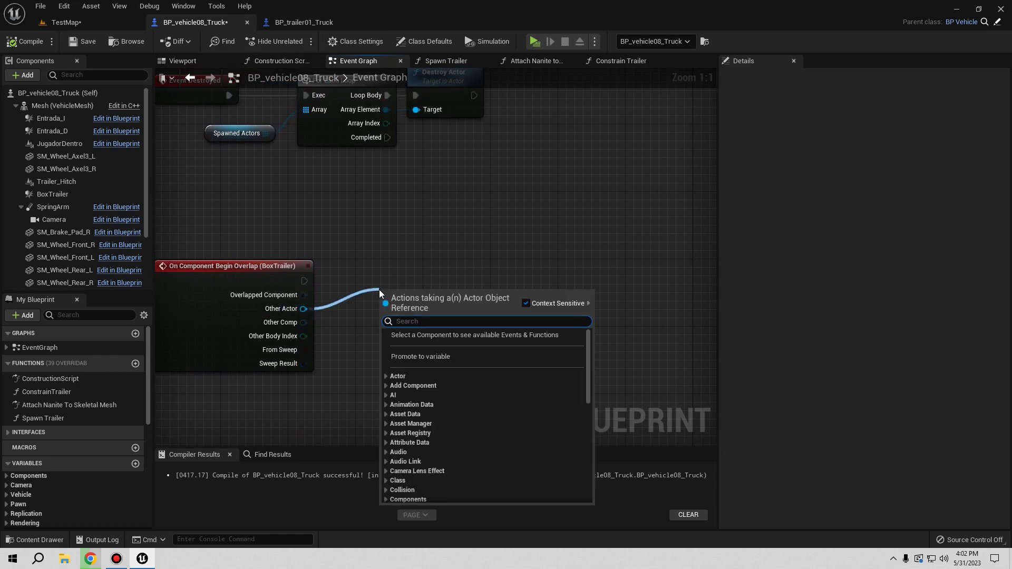
pyautogui.write('cast to ')
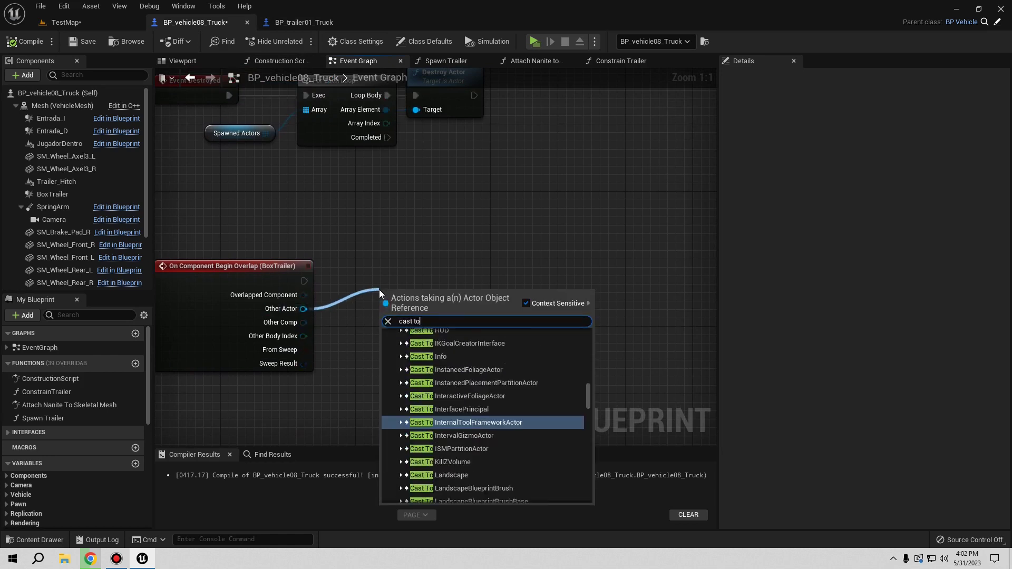
pyautogui.write('trailer')
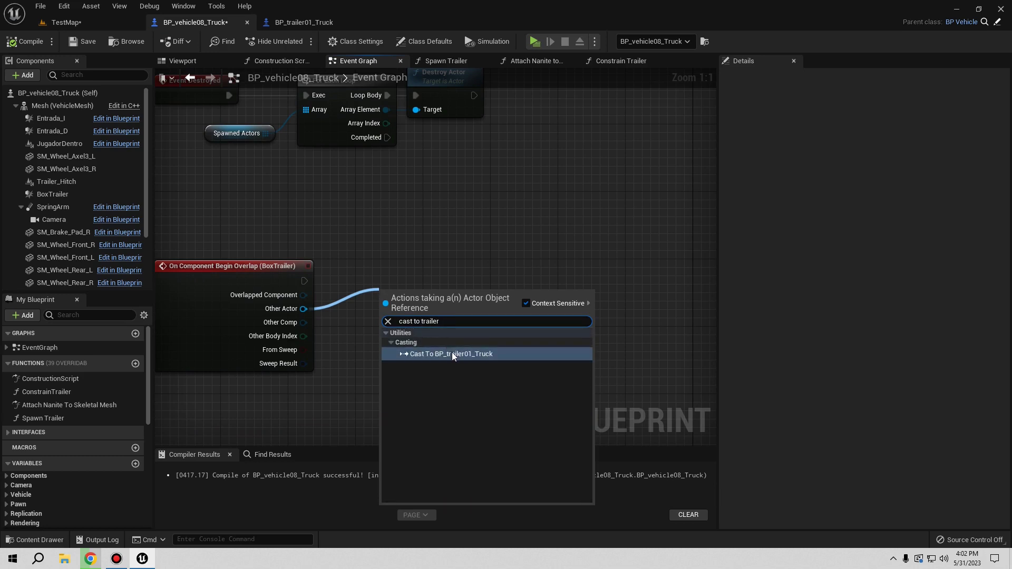
pyautogui.click(451, 352)
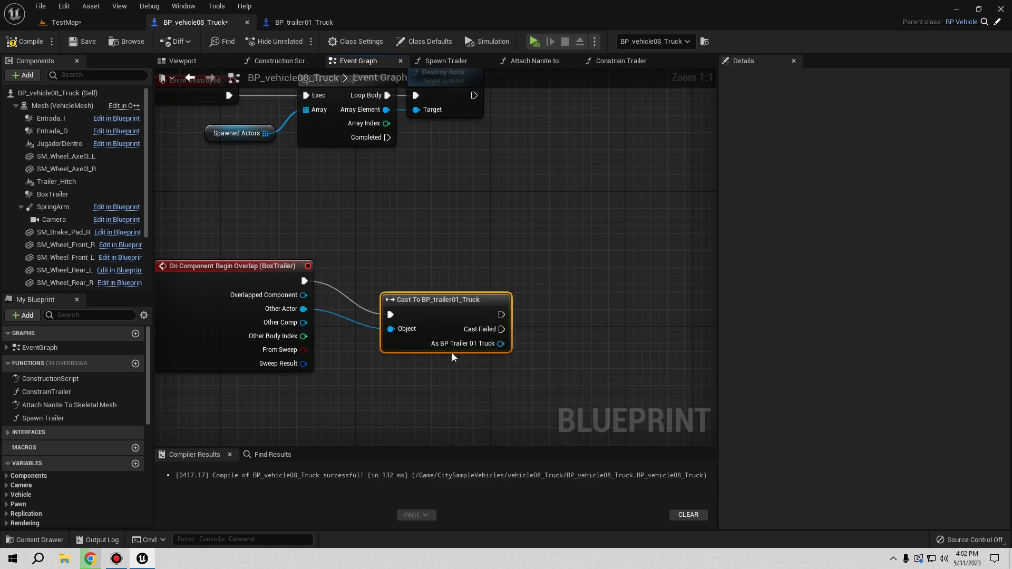
pyautogui.moveTo(401, 308); pyautogui.dragTo(424, 181, button='right')
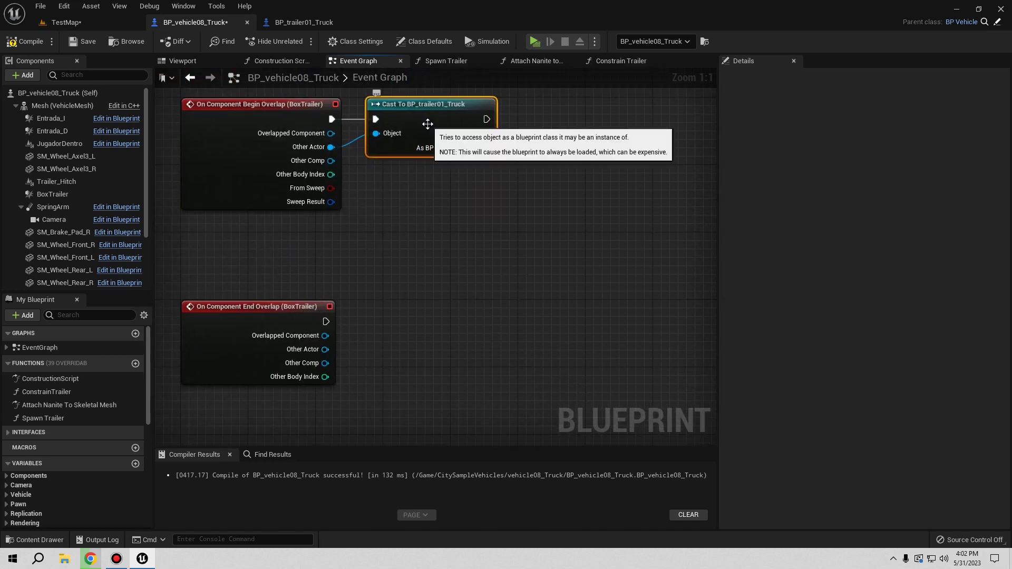
# Duplicate the cast for the End Overlap event, wire its exec and Other Actor, then compile and save
pyautogui.hotkey('ctrl', 'c')
pyautogui.hotkey('ctrl', 'v')
pyautogui.moveTo(496, 153); pyautogui.dragTo(438, 321)
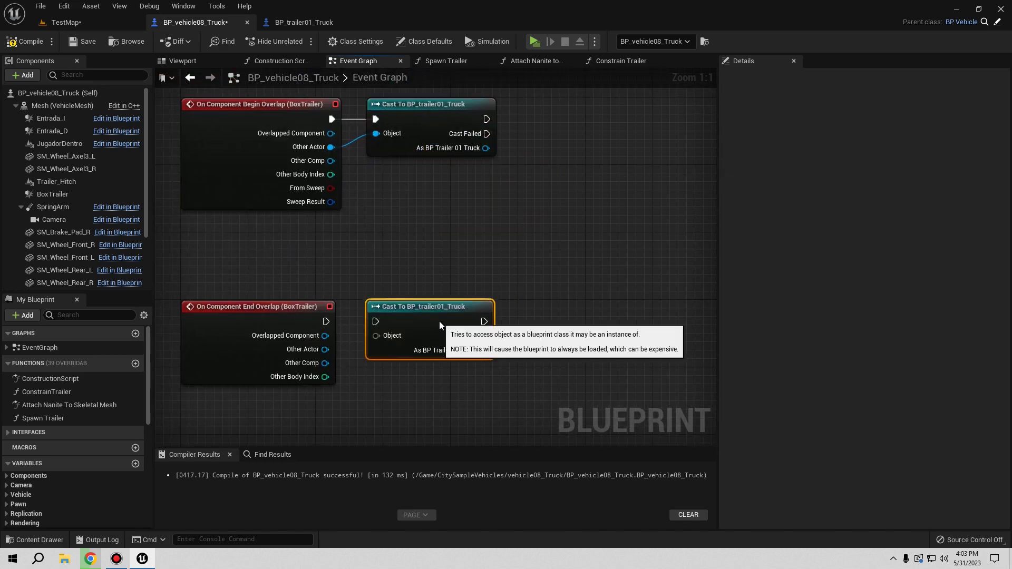
pyautogui.moveTo(331, 320); pyautogui.dragTo(376, 323)
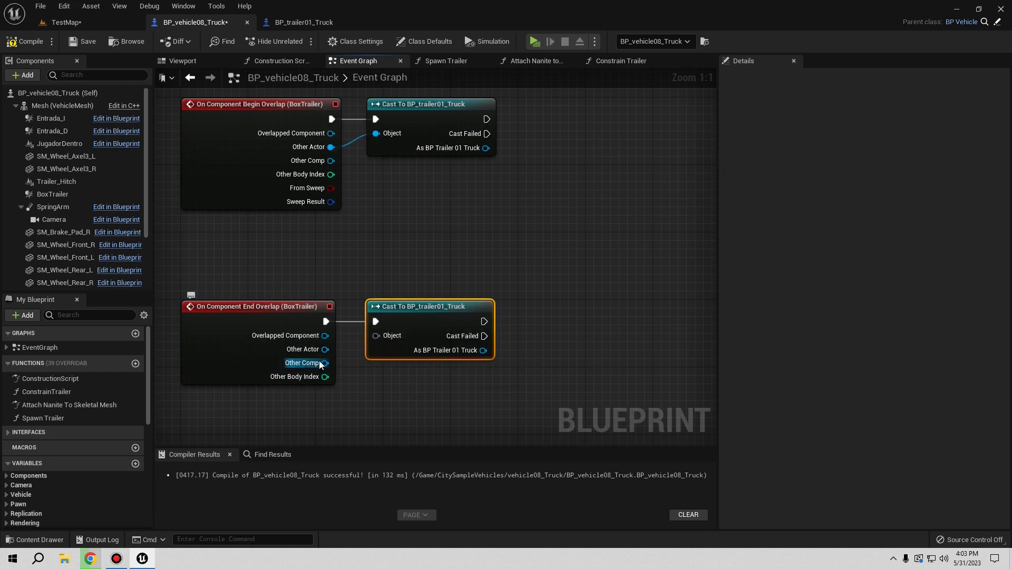
pyautogui.moveTo(383, 333); pyautogui.dragTo(382, 334)
pyautogui.click(24, 42)
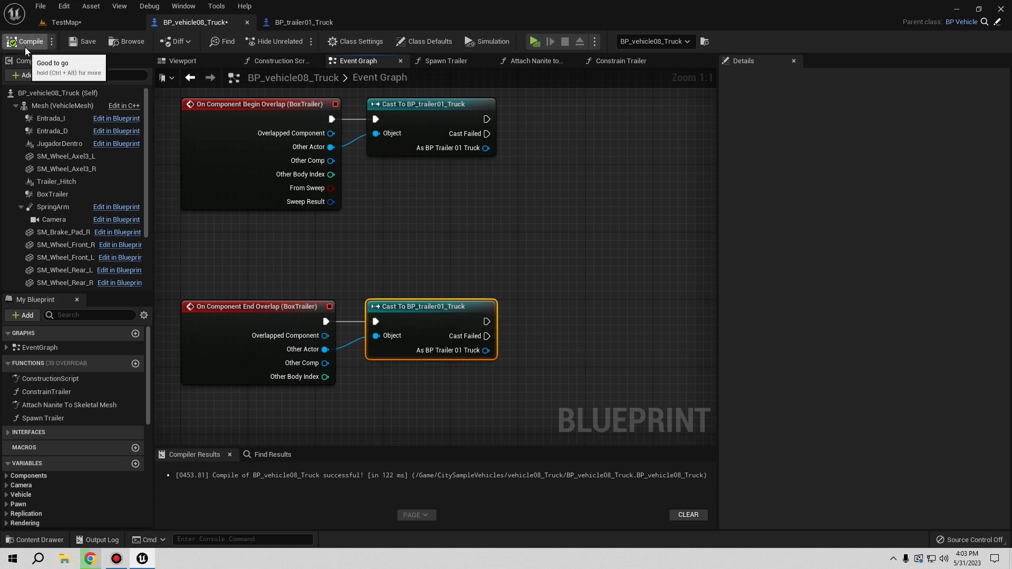
pyautogui.click(86, 42)
pyautogui.moveTo(372, 224); pyautogui.dragTo(338, 282, button='right')
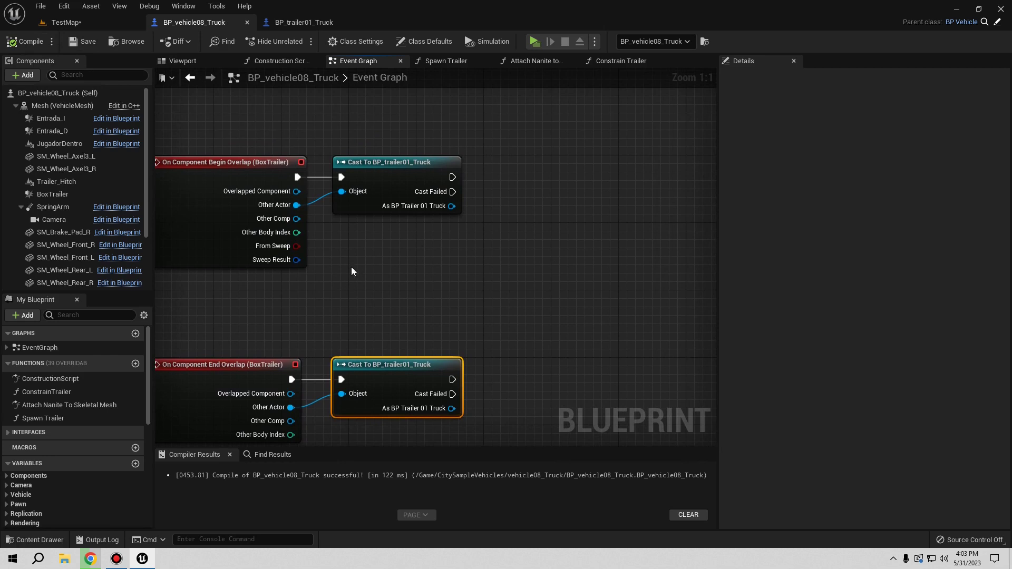
pyautogui.moveTo(277, 157); pyautogui.dragTo(256, 209, button='right')
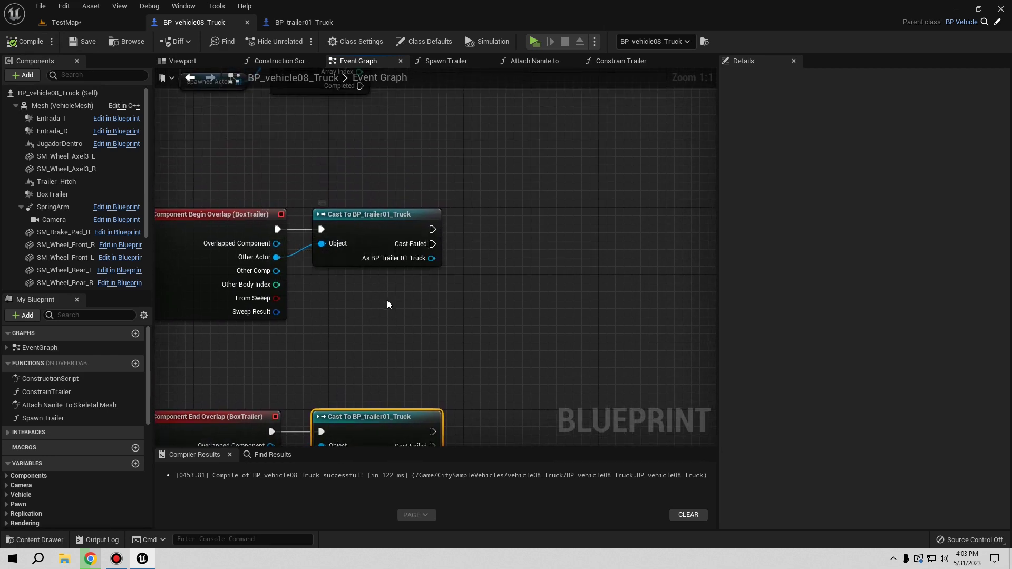
pyautogui.moveTo(387, 300); pyautogui.dragTo(376, 328, button='right')
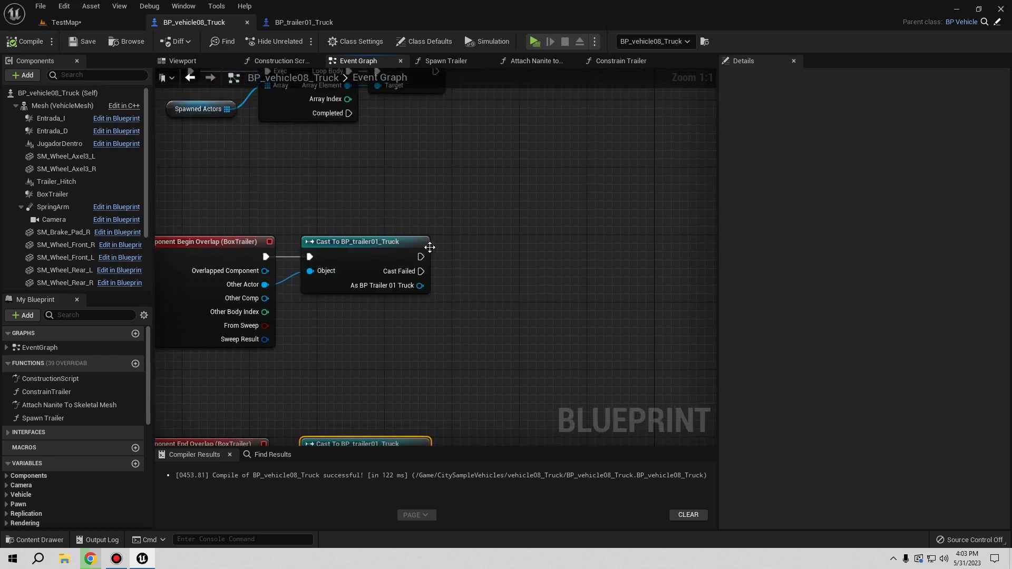
pyautogui.moveTo(420, 257); pyautogui.dragTo(510, 262)
# Add a Hello Print String after the cast, compile, save, and play in a new window
pyautogui.write('print')
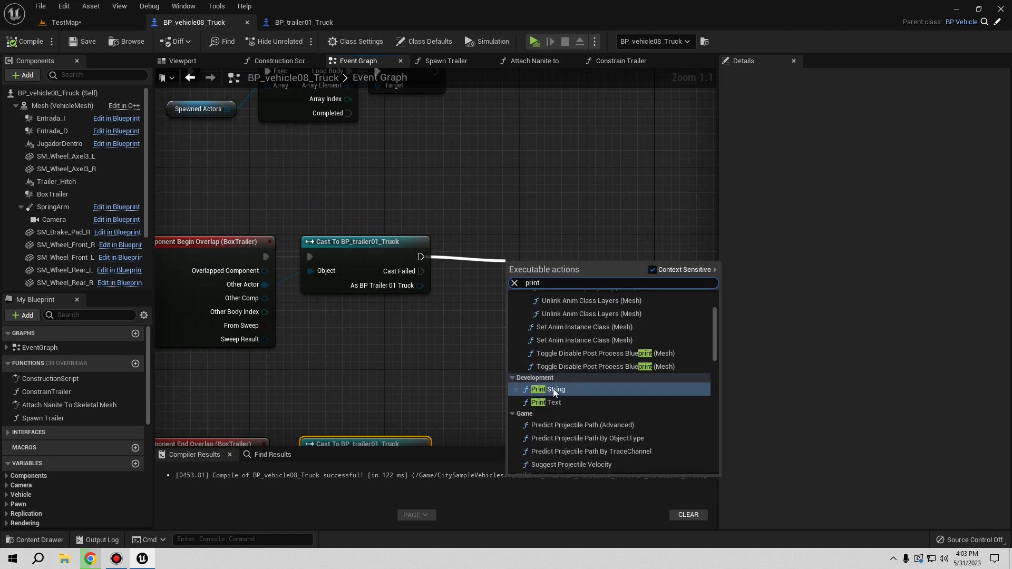
pyautogui.click(550, 389)
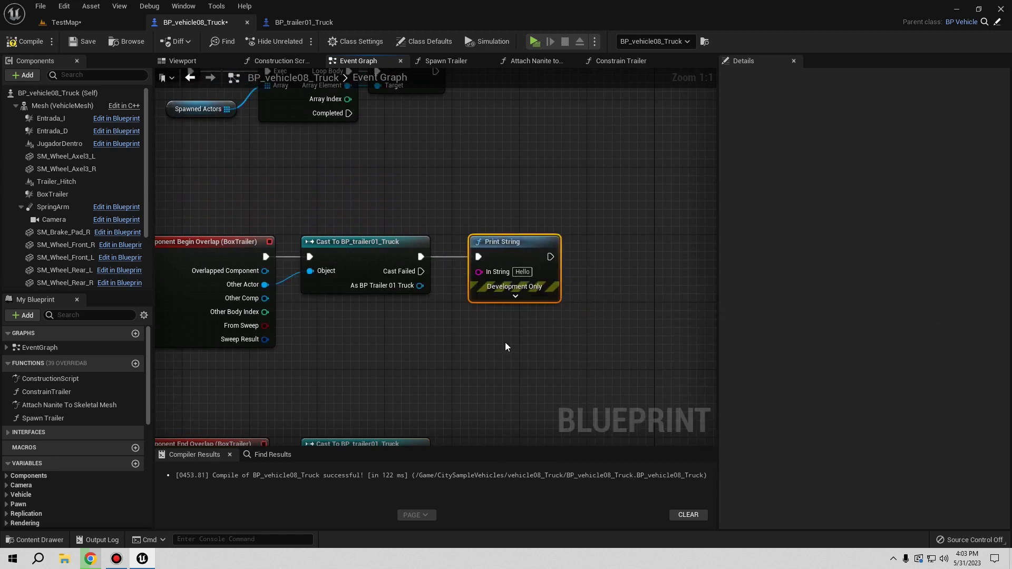
pyautogui.click(18, 44)
pyautogui.click(76, 42)
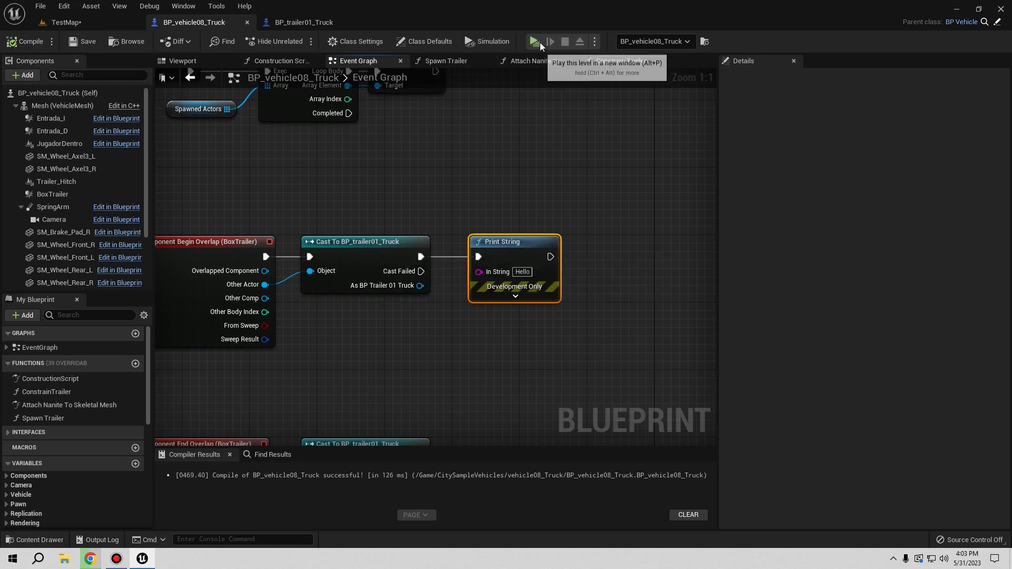
pyautogui.click(540, 42)
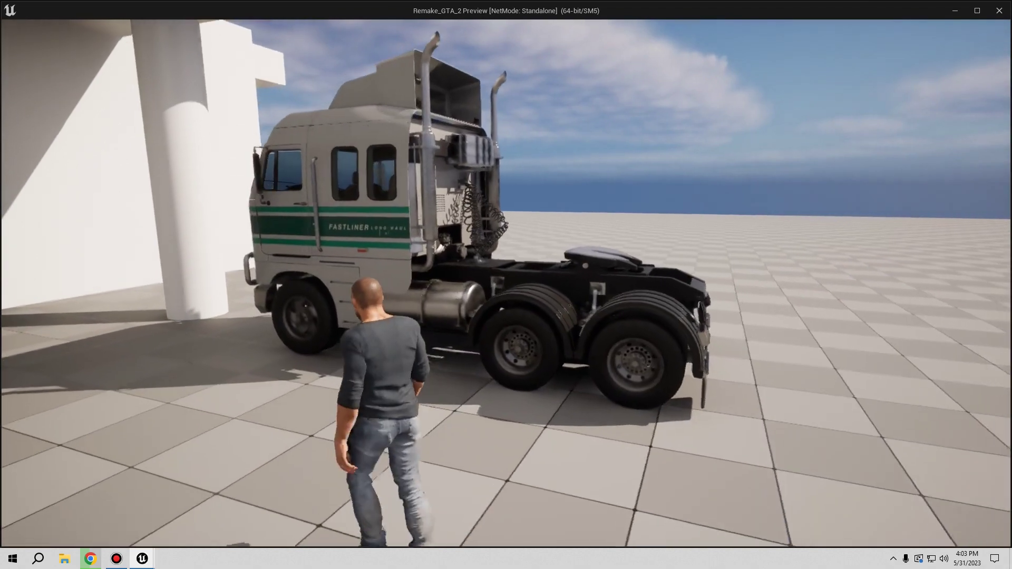
# Walk to the truck, get in, and reverse the cab under the trailer to hitch it
pyautogui.press('w')
pyautogui.press('f')
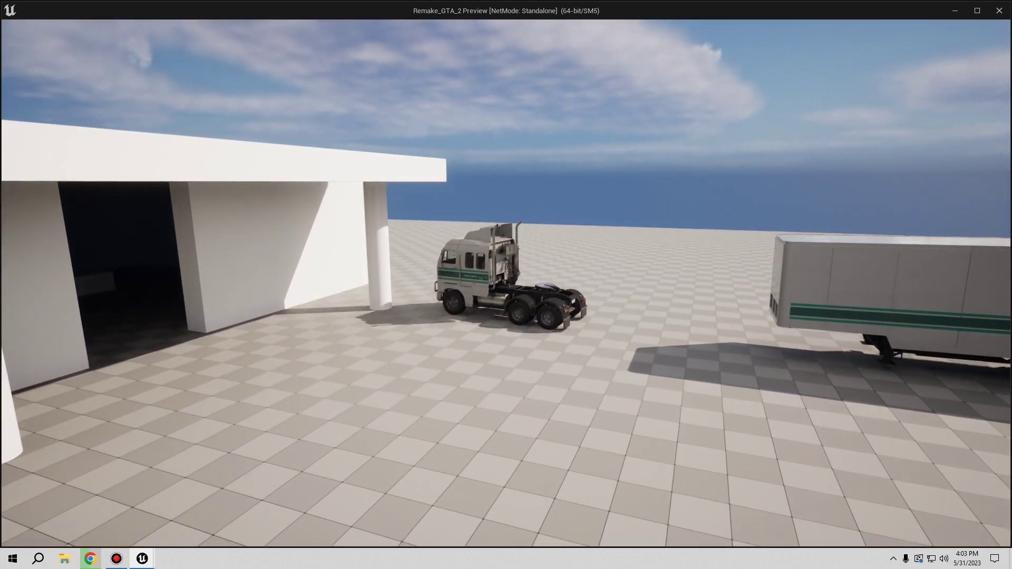
pyautogui.press('s')
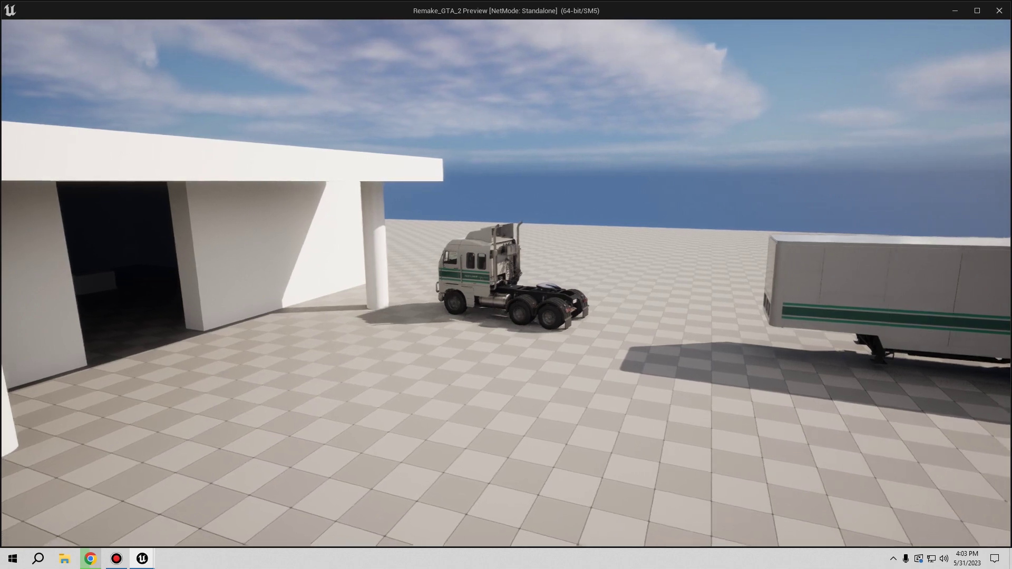
pyautogui.press('e')
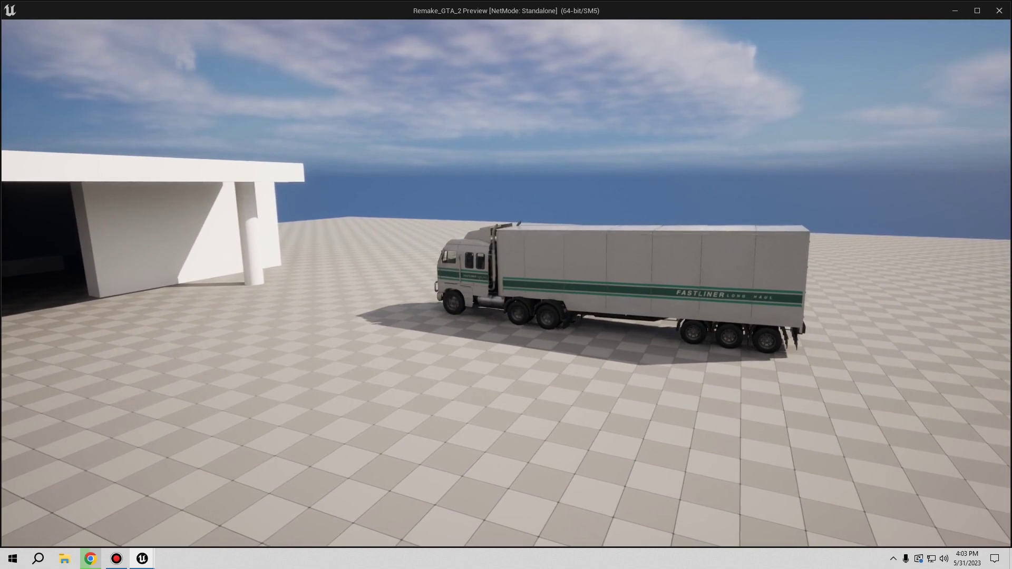
# Drive away, reverse back to hitch the trailer again, then drive off without it
pyautogui.press('e')
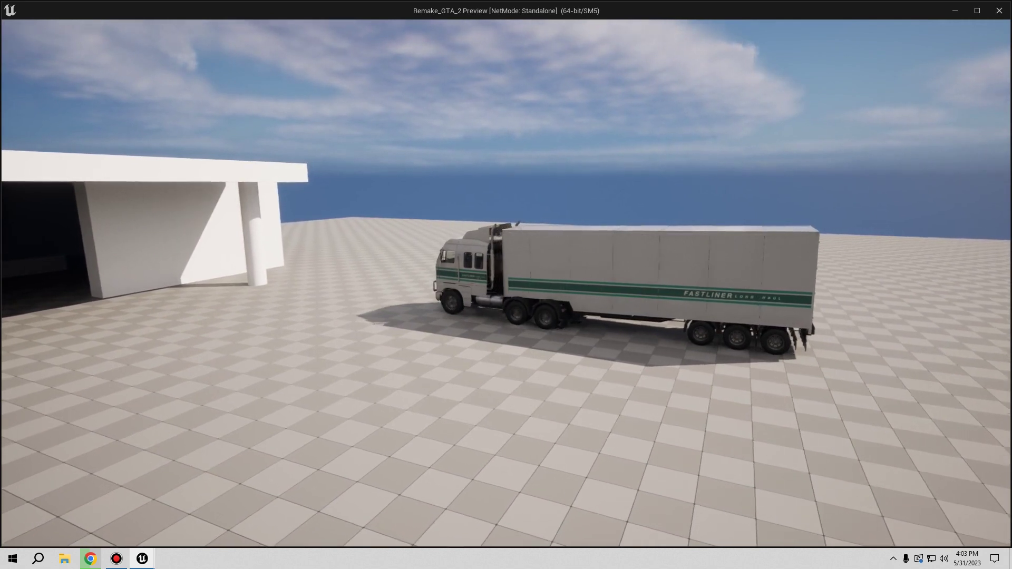
pyautogui.press('w')
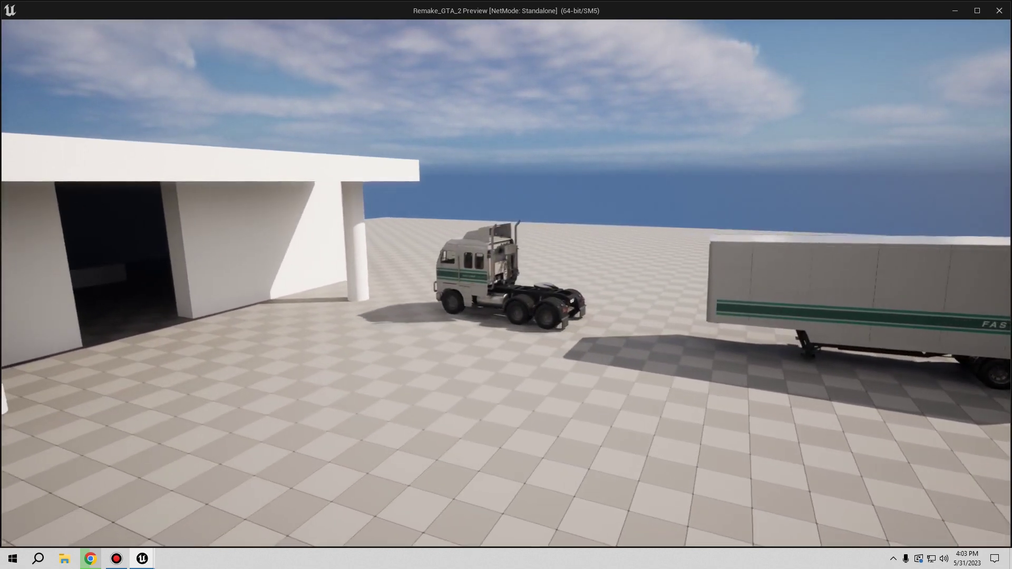
pyautogui.press('s')
pyautogui.press('e')
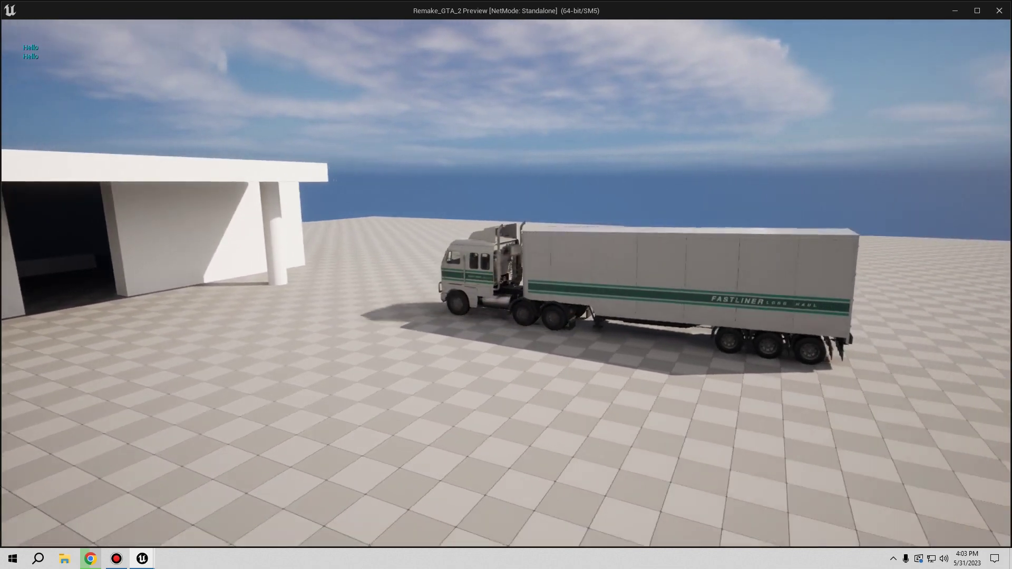
pyautogui.press('e')
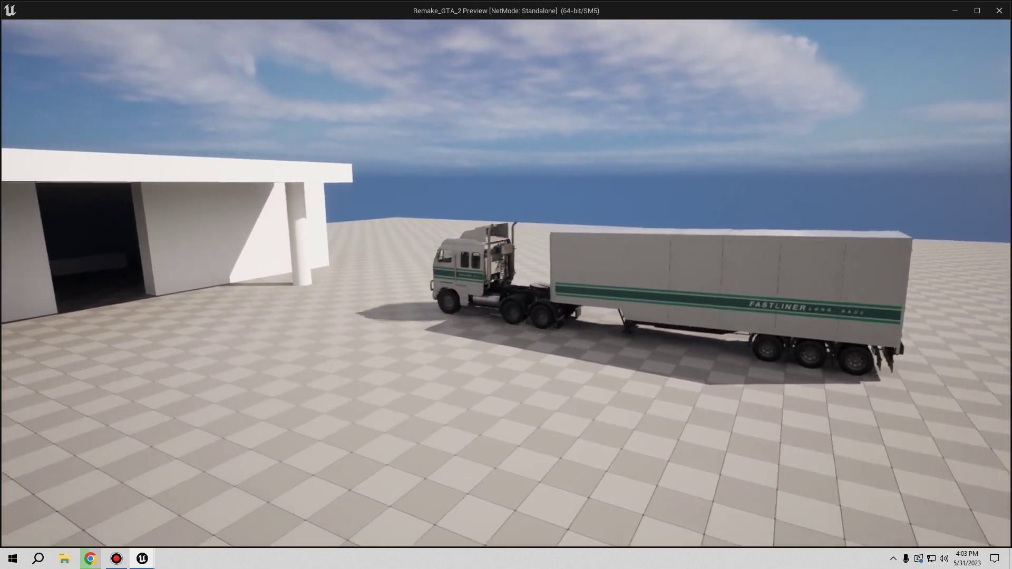
pyautogui.press('w')
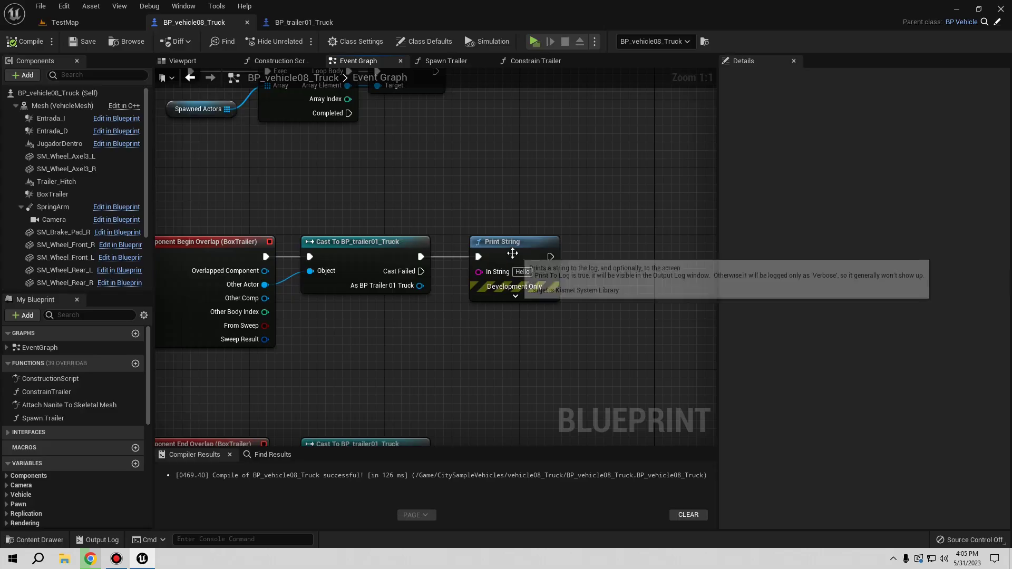
# Delete the Hello Print String node and save the truck blueprint
pyautogui.click(509, 253)
pyautogui.press('Delete')
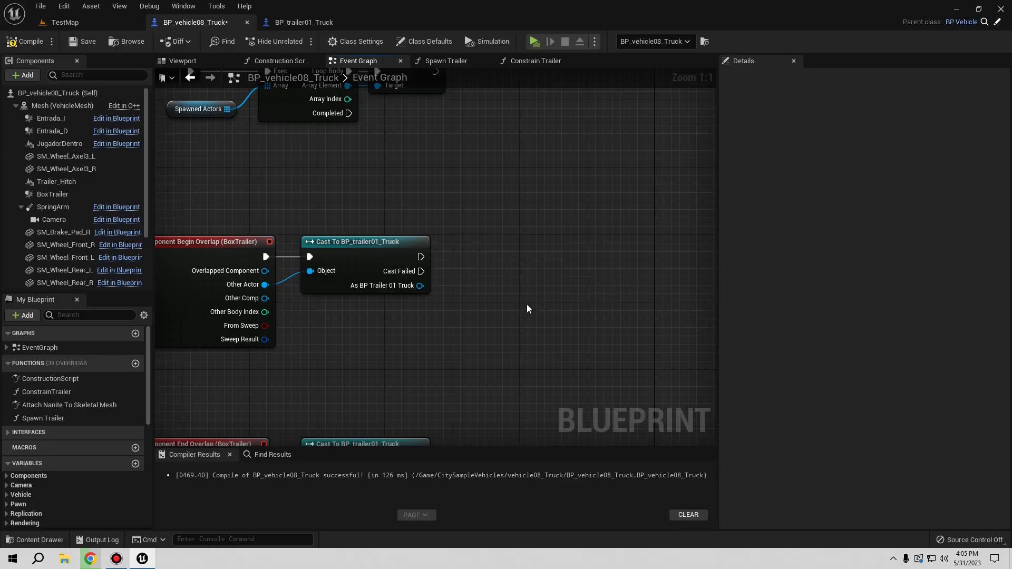
pyautogui.moveTo(537, 296)
pyautogui.mouseDown(button='right')
pyautogui.moveTo(648, 150)
pyautogui.moveTo(654, 96)
pyautogui.mouseUp(button='right')
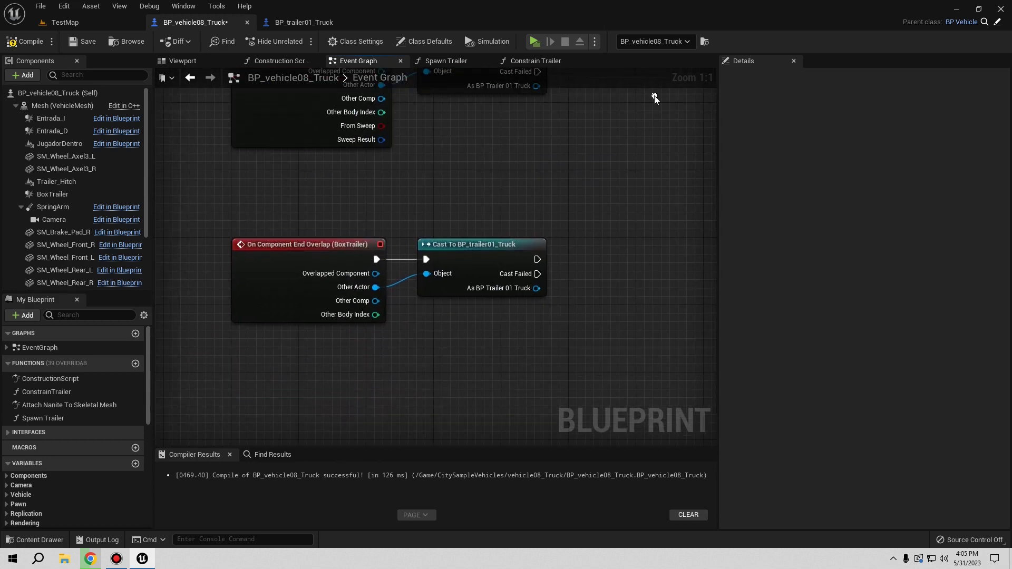
pyautogui.click(94, 46)
pyautogui.click(64, 6)
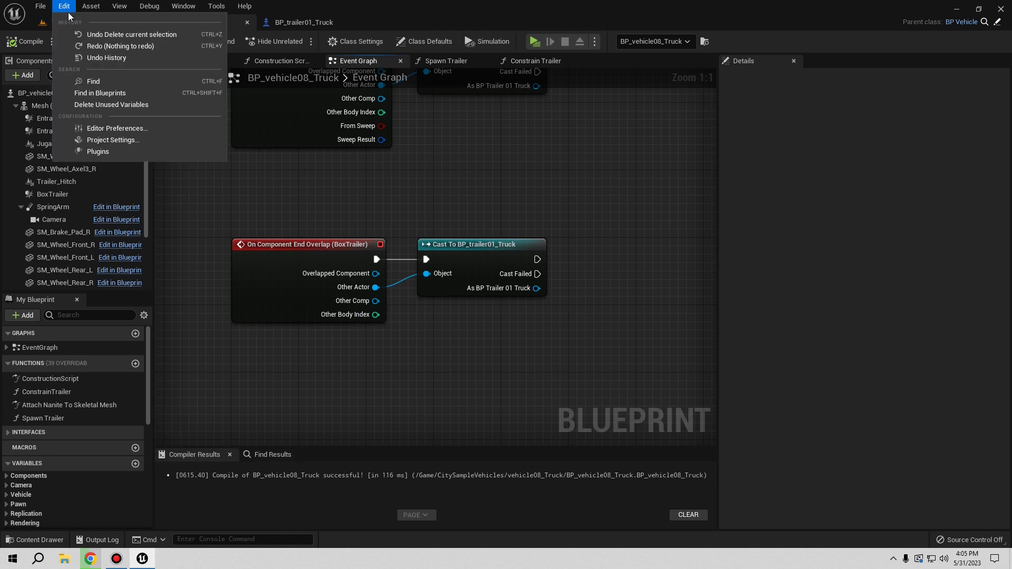
# In Project Settings > Input, add an AttachTrailer action mapping bound to the T key
pyautogui.click(95, 141)
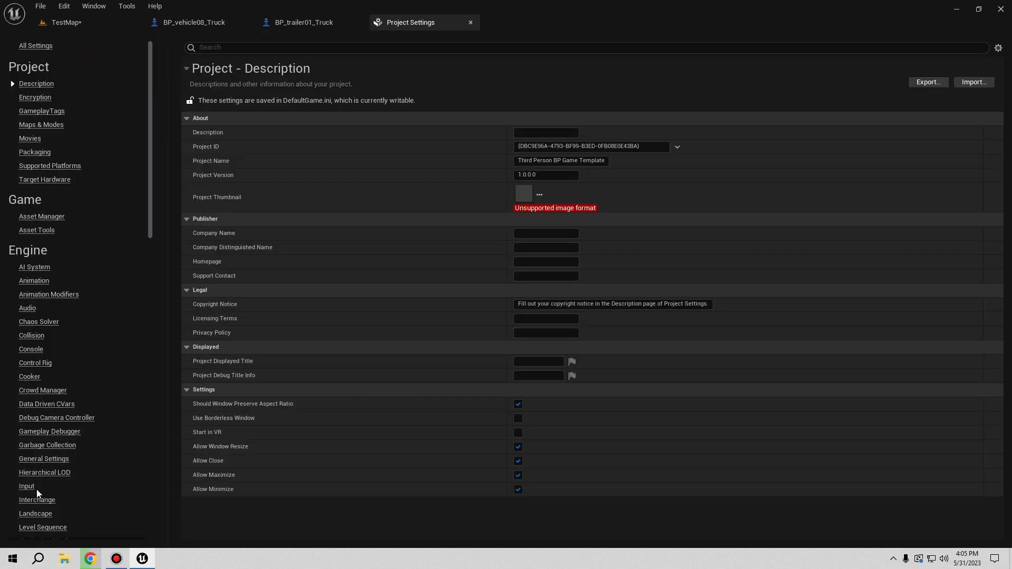
pyautogui.click(32, 487)
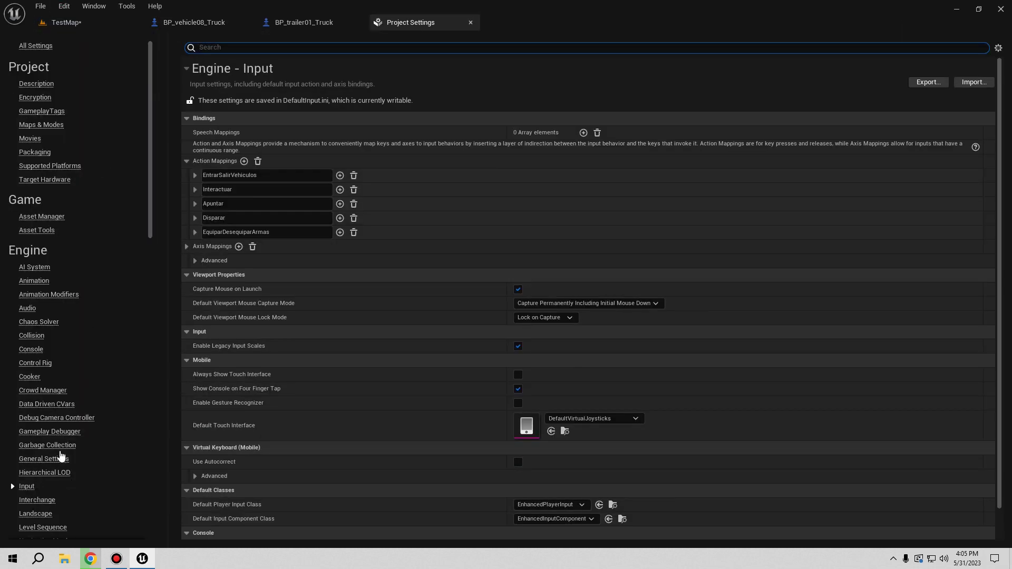
pyautogui.click(245, 160)
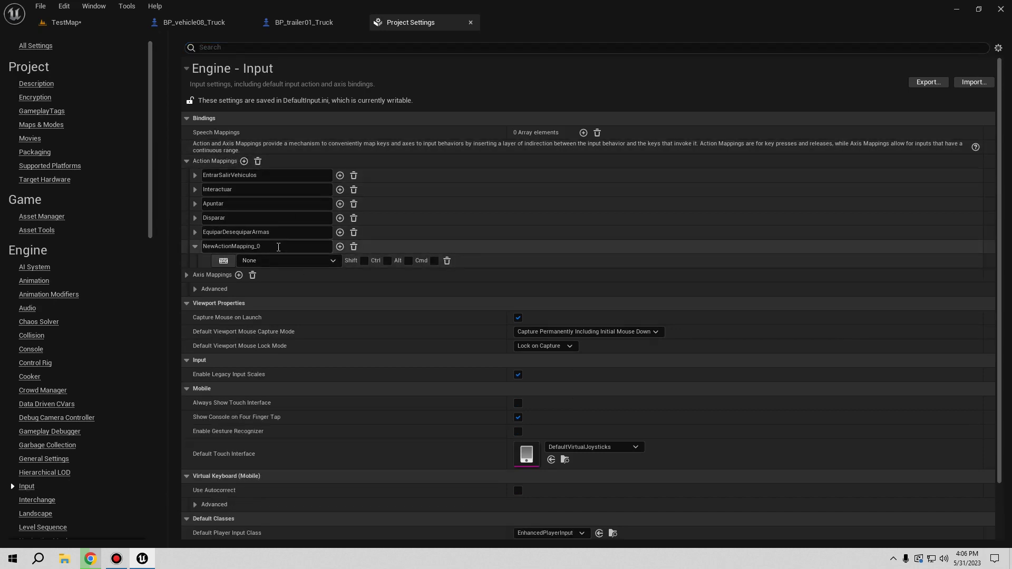
pyautogui.click(278, 247)
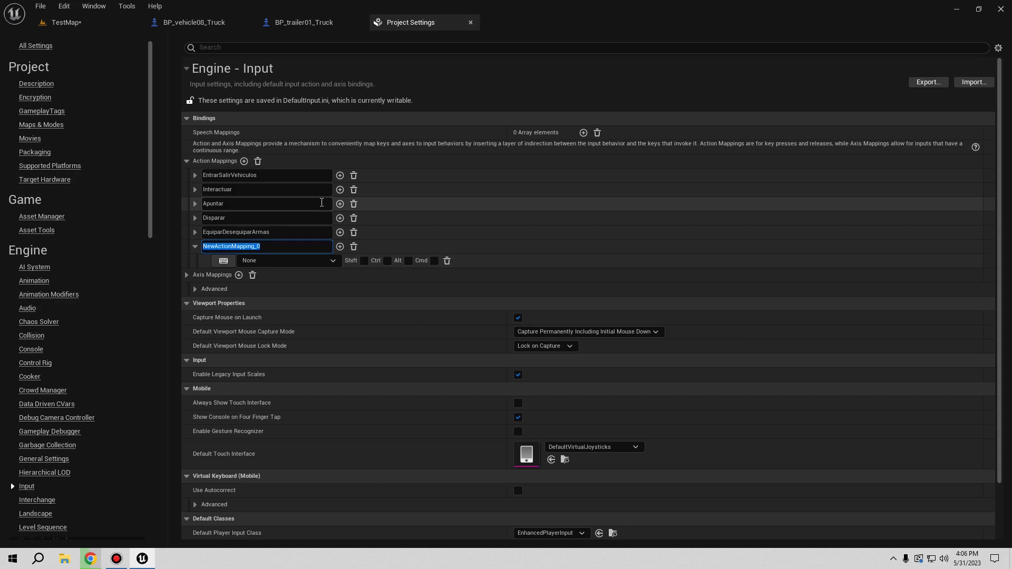
pyautogui.write('AttachTrailer')
pyautogui.click(225, 264)
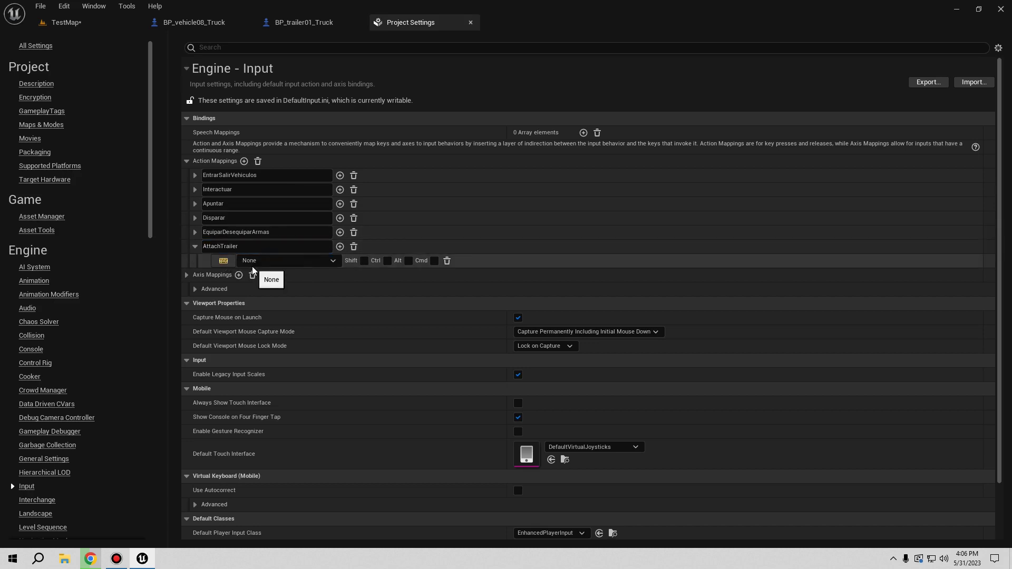
pyautogui.press('t')
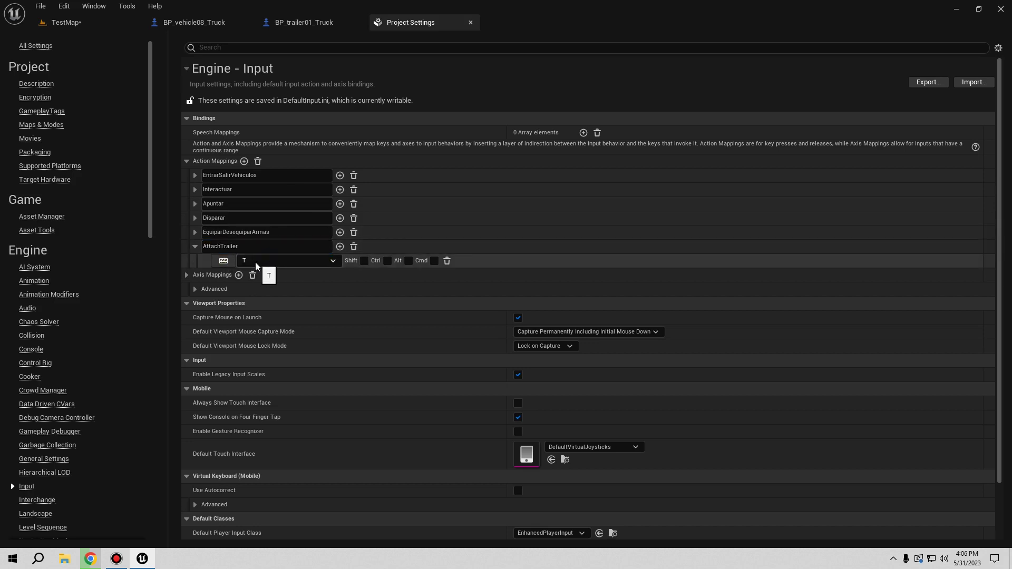
pyautogui.click(195, 246)
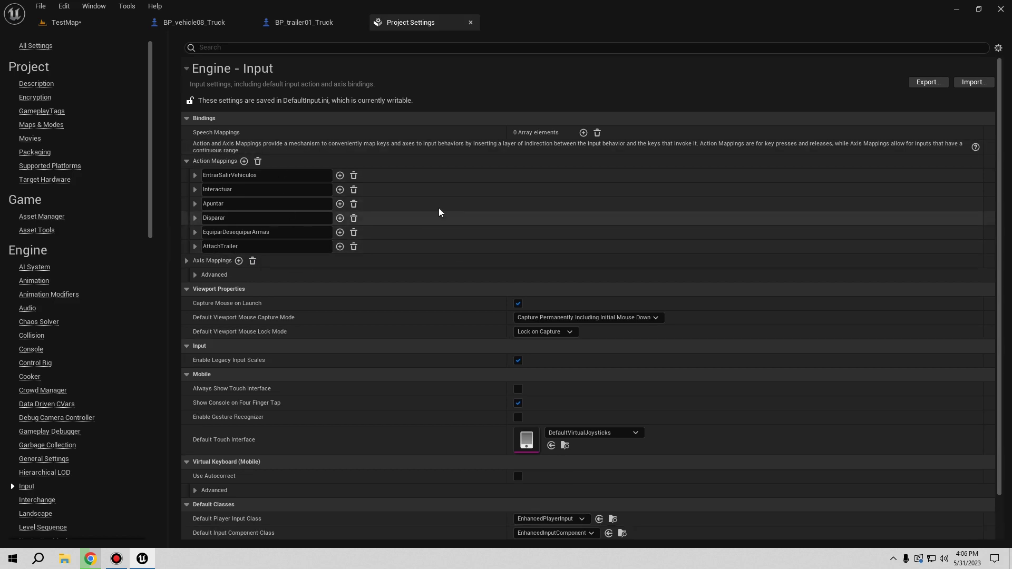
pyautogui.click(470, 22)
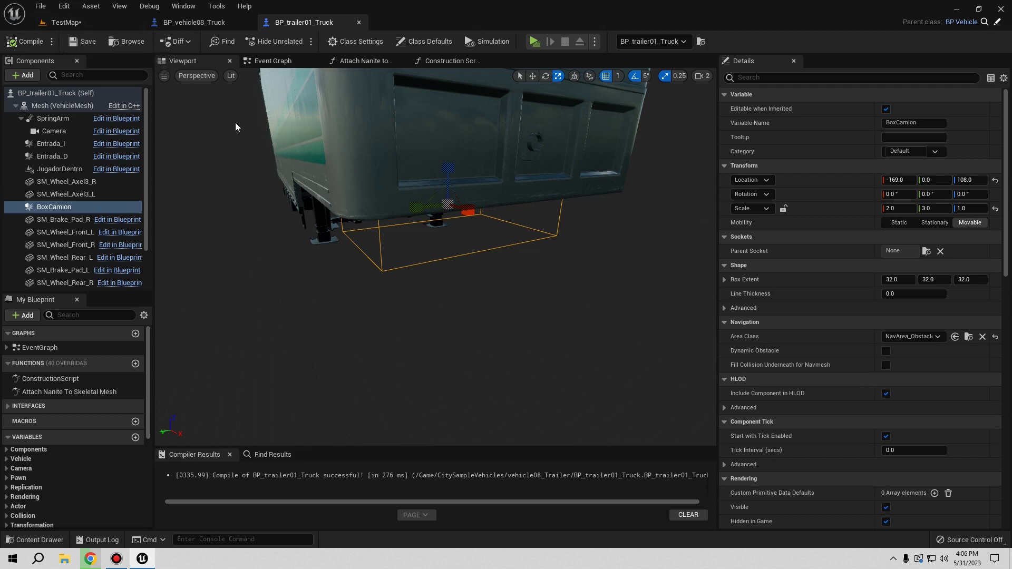
# Switch back to the BP_vehicle08_Truck blueprint's Event Graph
pyautogui.click(194, 24)
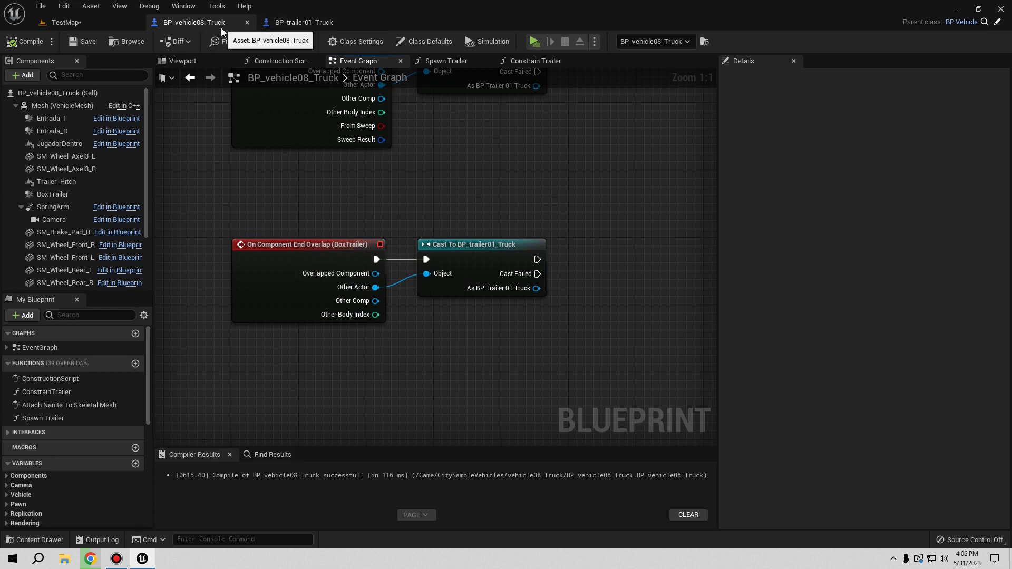
pyautogui.moveTo(322, 318); pyautogui.dragTo(328, 337, button='right')
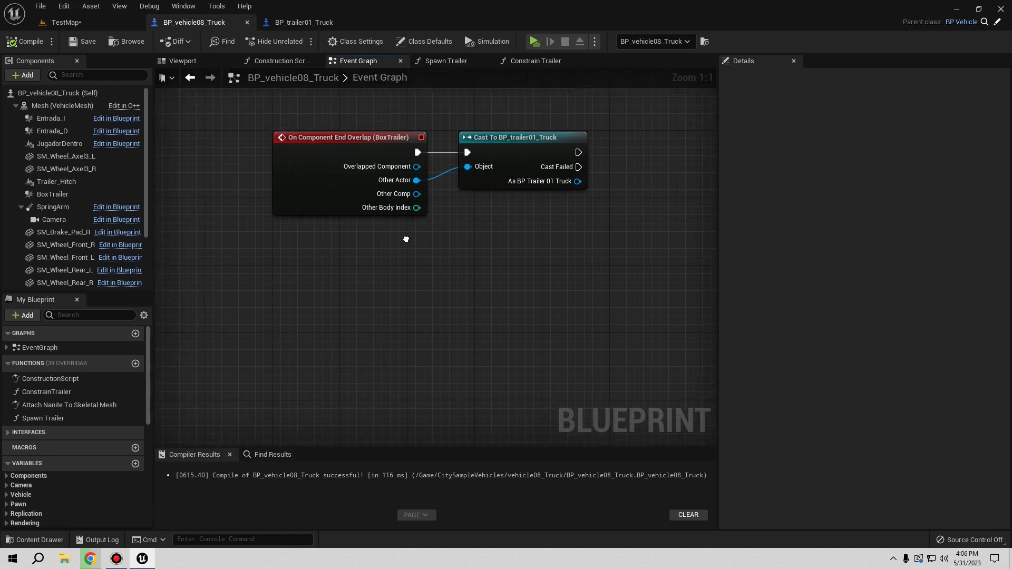
pyautogui.rightClick(327, 337)
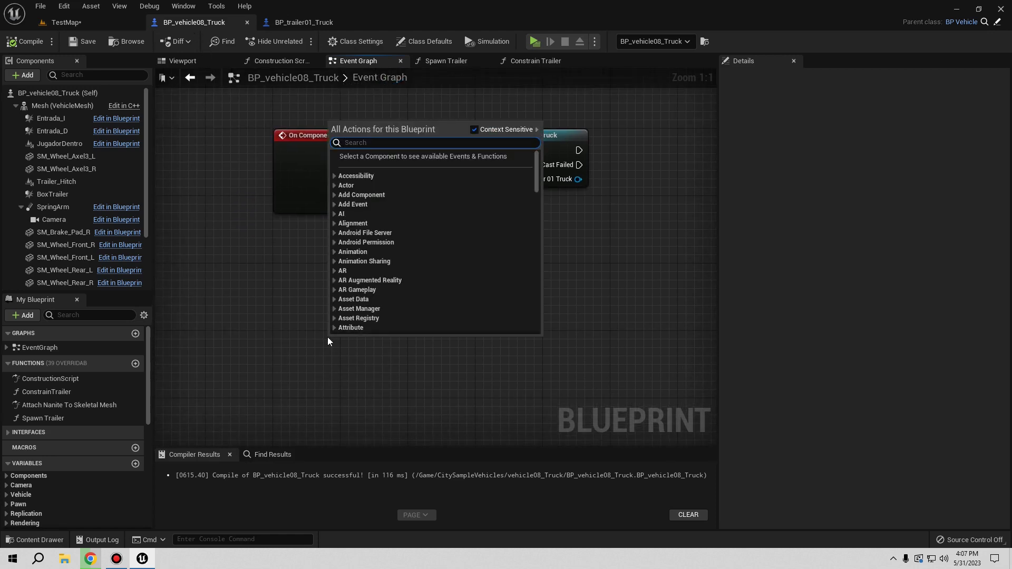
pyautogui.write('attach')
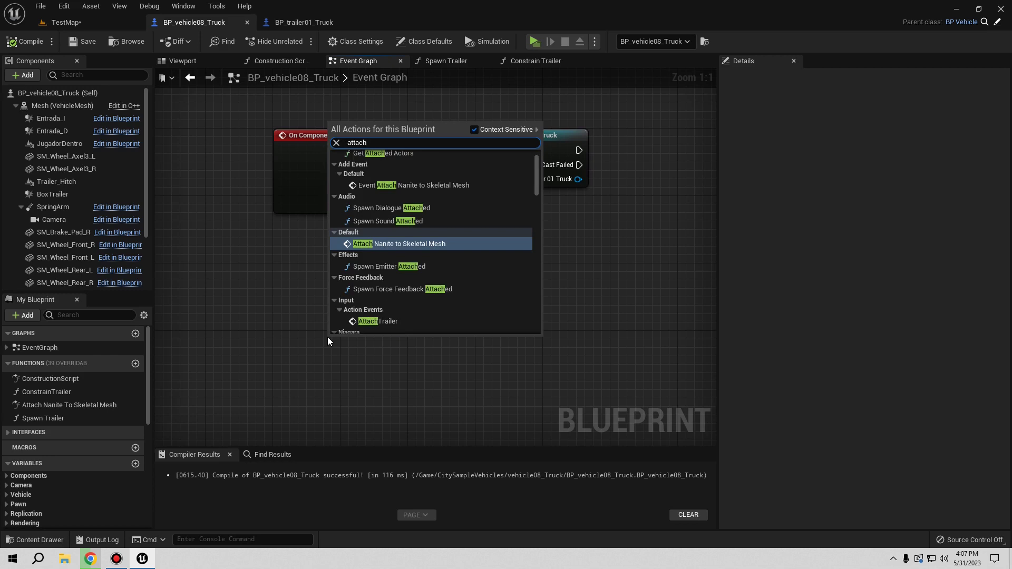
pyautogui.click(391, 320)
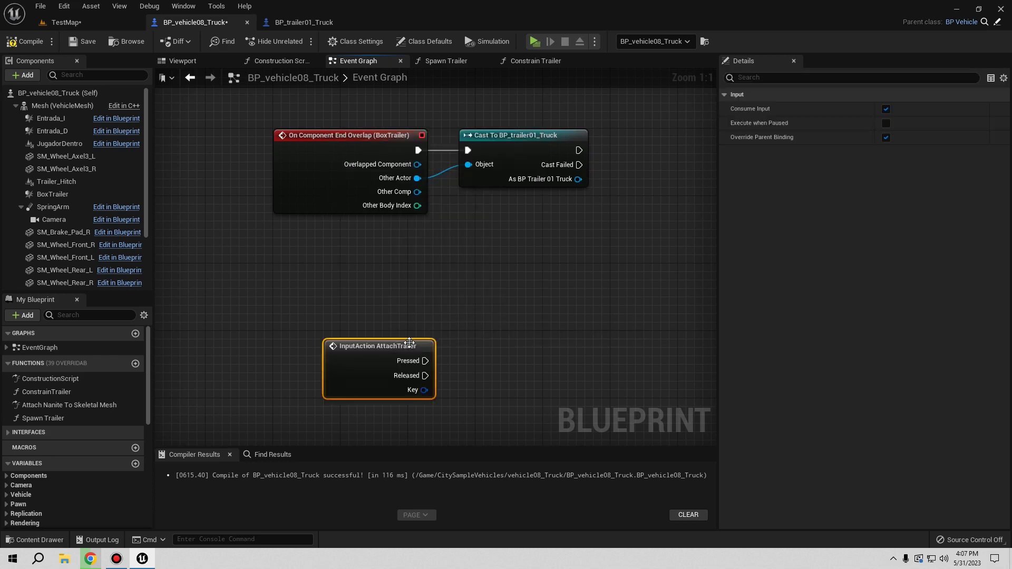
pyautogui.moveTo(409, 343)
pyautogui.mouseDown()
pyautogui.moveTo(300, 283)
pyautogui.moveTo(453, 302)
pyautogui.moveTo(585, 303)
pyautogui.mouseUp()
pyautogui.press('Escape')
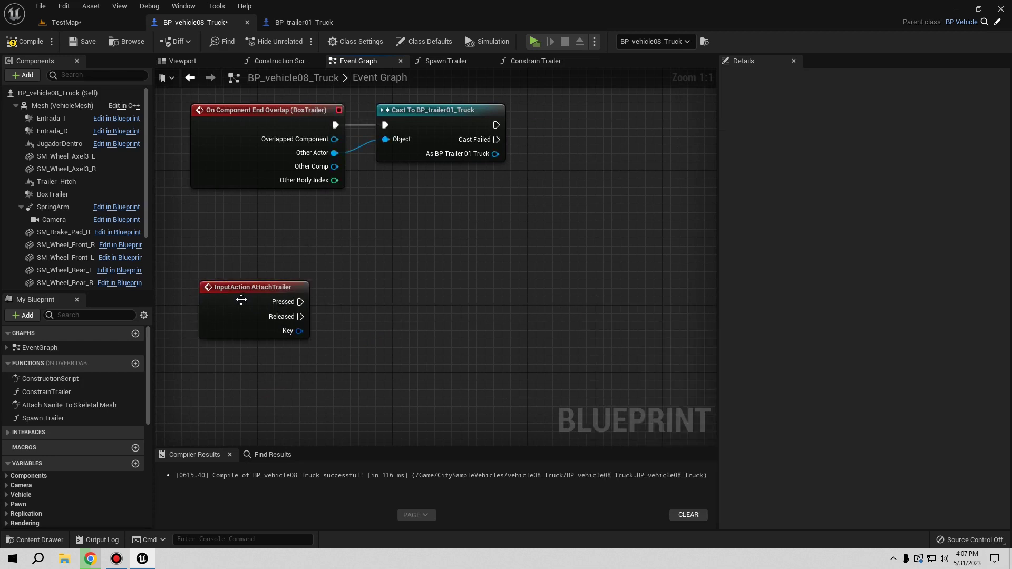
pyautogui.moveTo(406, 95); pyautogui.dragTo(350, 294, button='right')
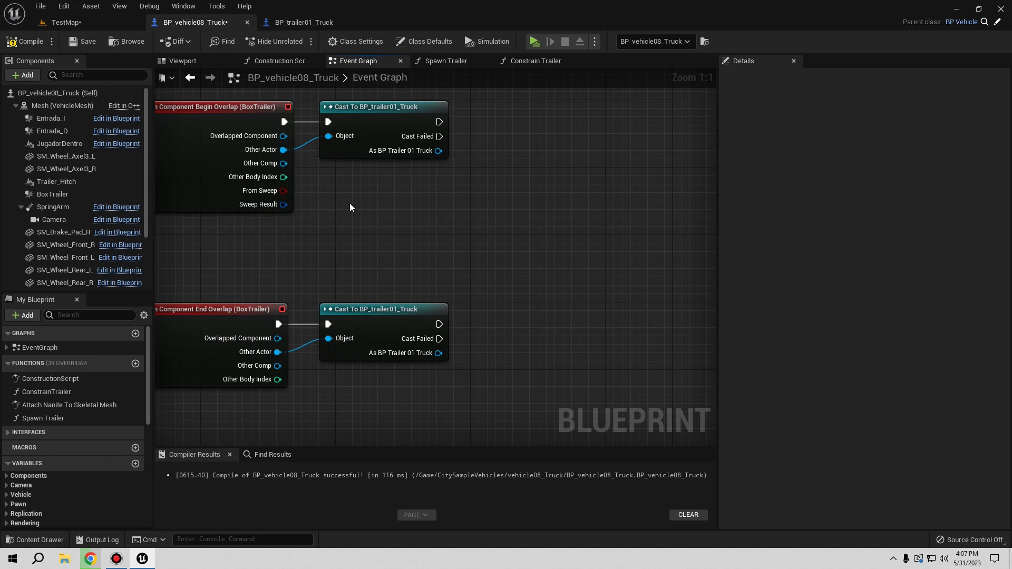
pyautogui.moveTo(350, 203); pyautogui.dragTo(381, 281, button='right')
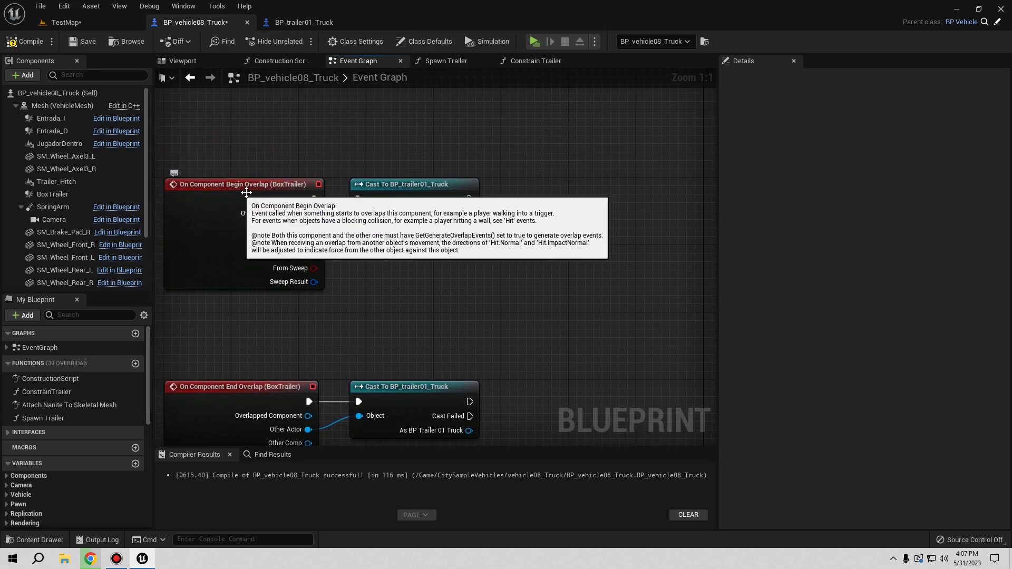
pyautogui.moveTo(312, 193); pyautogui.dragTo(206, 207, button='right')
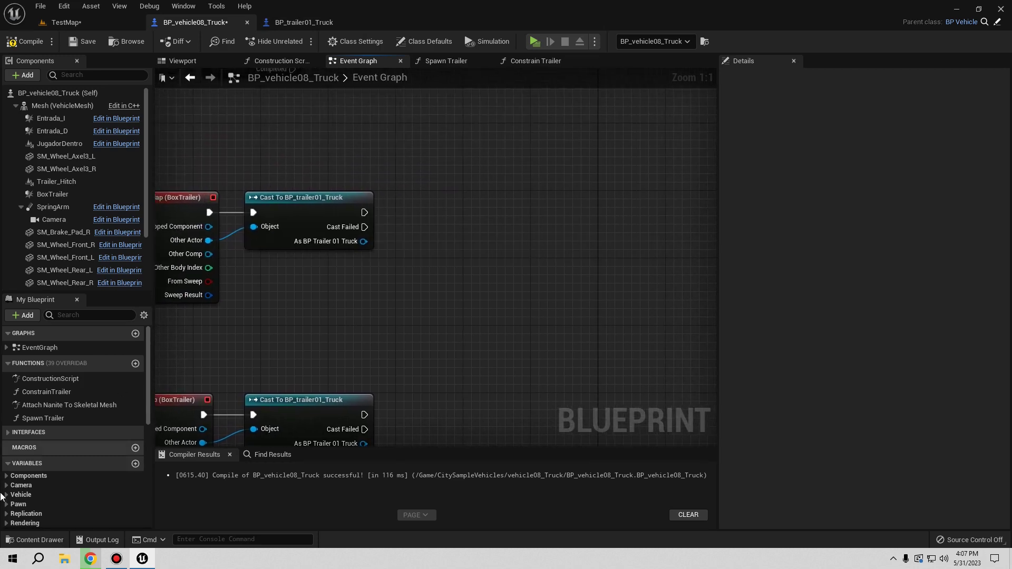
# Create a Boolean OverlapTrailer and set it true after the begin-overlap cast
pyautogui.click(135, 464)
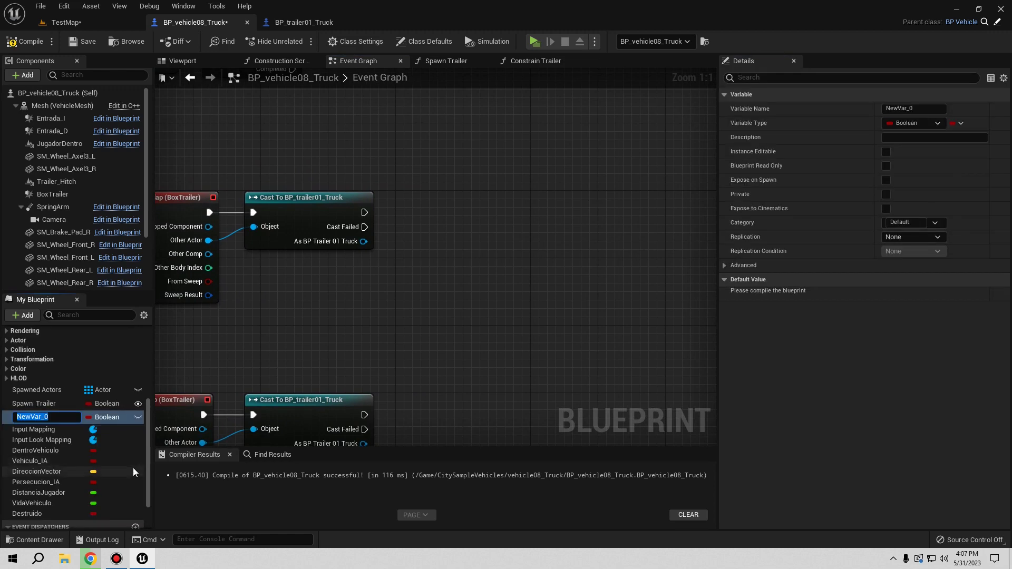
pyautogui.write('Overlap')
pyautogui.write('Tr')
pyautogui.write('ailer')
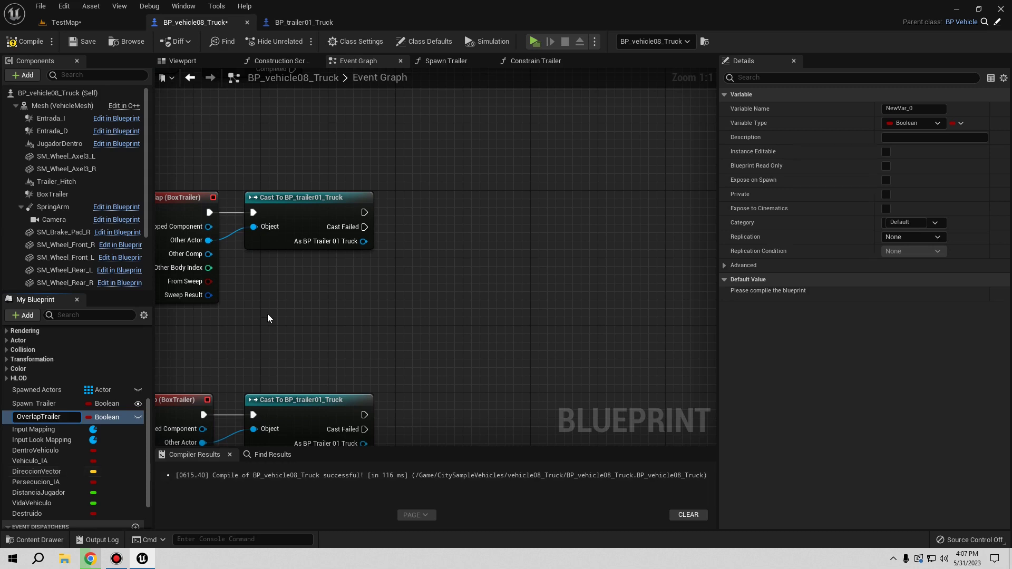
pyautogui.click(71, 415)
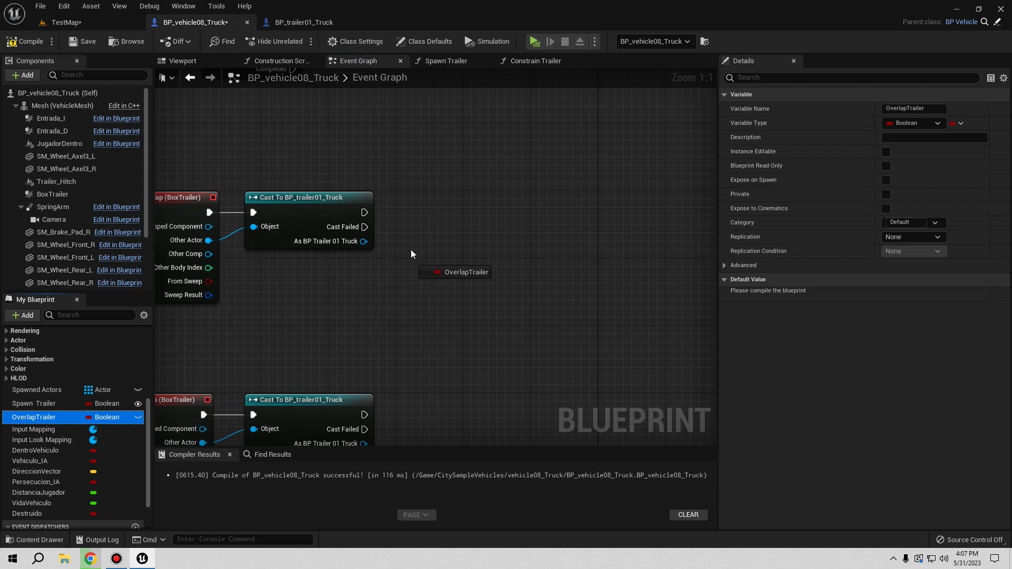
pyautogui.moveTo(153, 418); pyautogui.dragTo(414, 232)
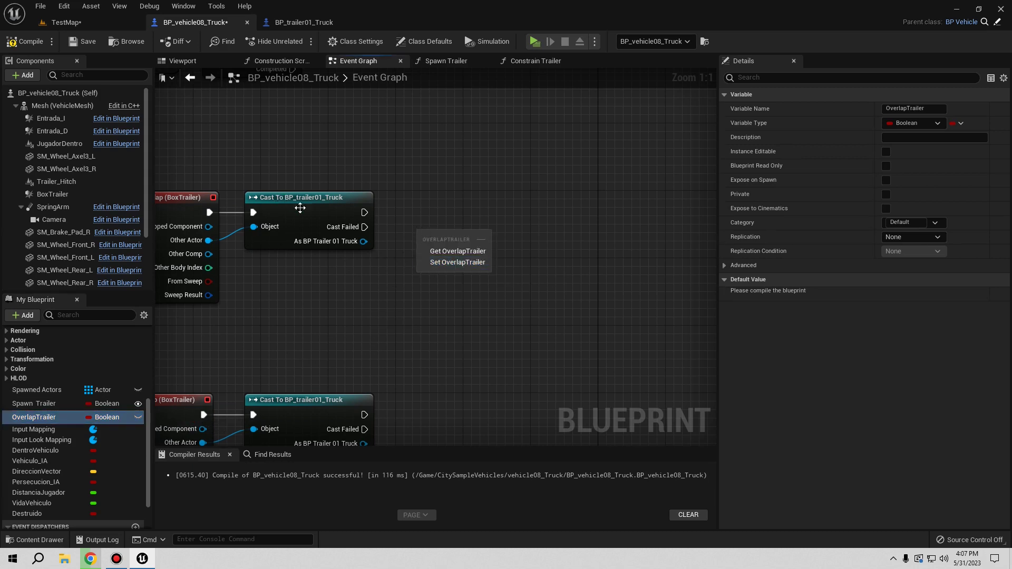
pyautogui.moveTo(175, 205); pyautogui.dragTo(274, 207, button='right')
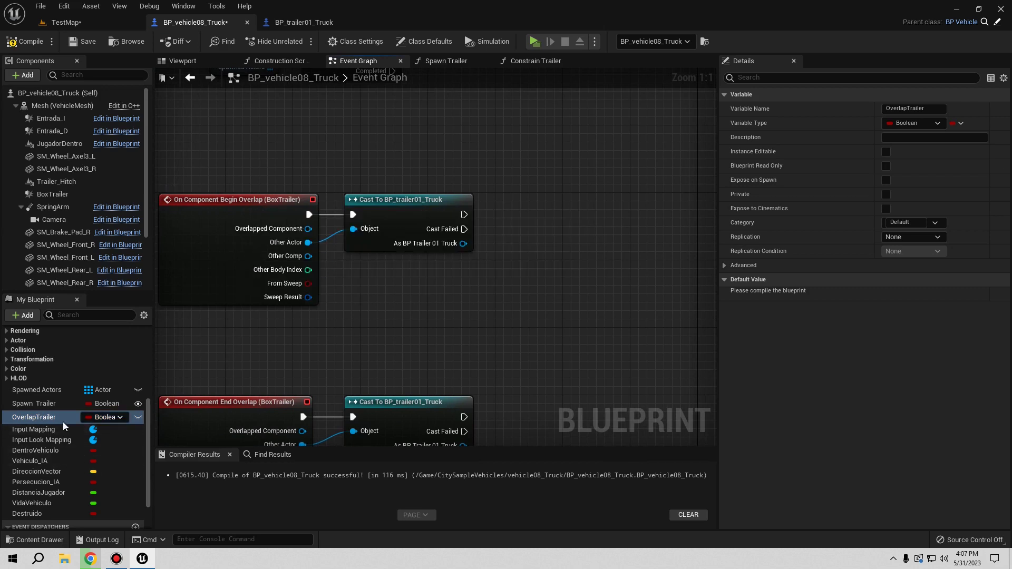
pyautogui.moveTo(52, 418)
pyautogui.mouseDown()
pyautogui.moveTo(559, 243)
pyautogui.moveTo(540, 223)
pyautogui.mouseUp()
pyautogui.click(558, 245)
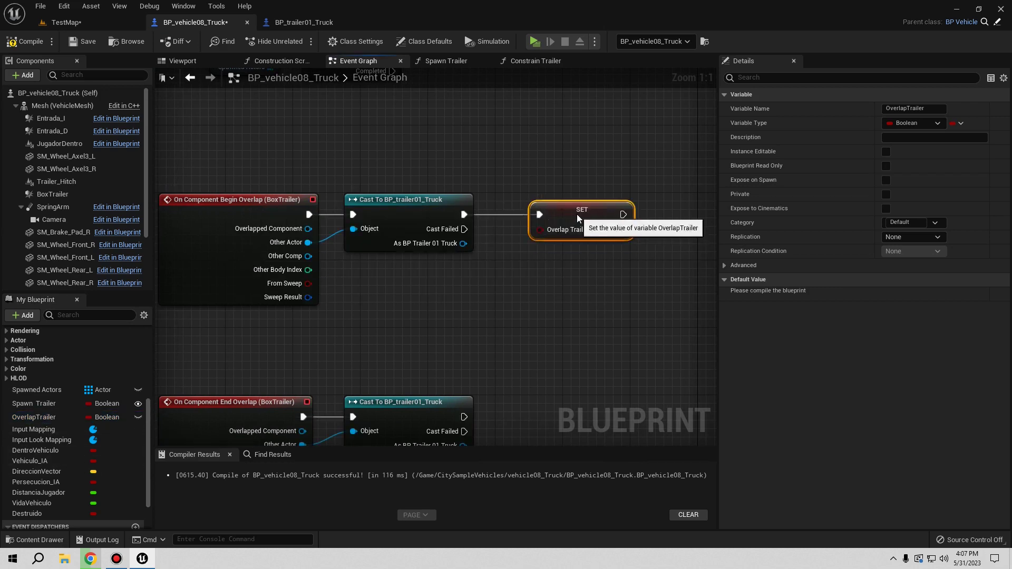
pyautogui.moveTo(186, 394); pyautogui.dragTo(213, 280, button='right')
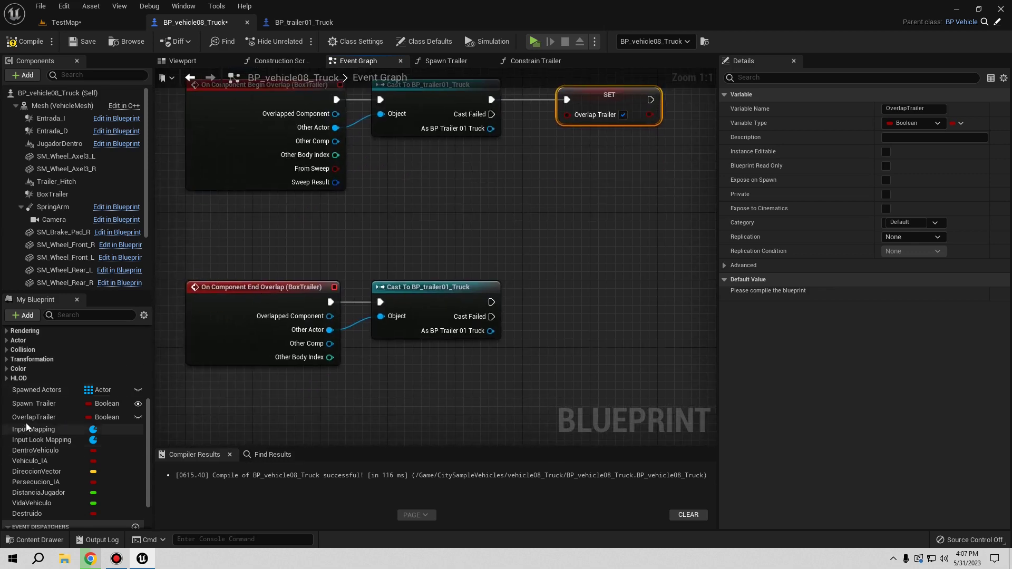
# Set OverlapTrailer false after the end-overlap cast, then compile and save
pyautogui.moveTo(34, 417); pyautogui.dragTo(583, 298)
pyautogui.click(606, 328)
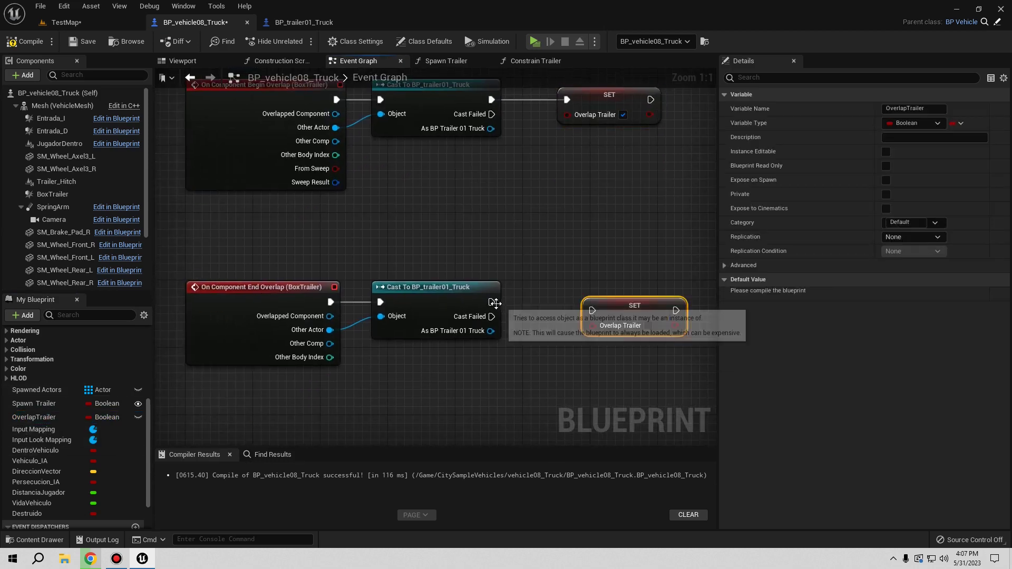
pyautogui.moveTo(491, 302); pyautogui.dragTo(583, 310)
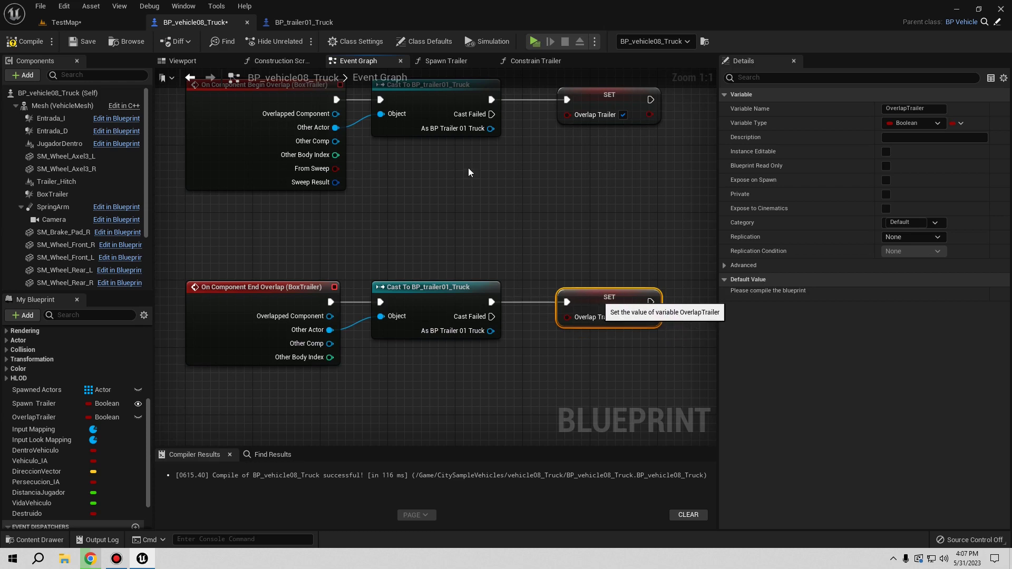
pyautogui.click(29, 42)
pyautogui.click(79, 44)
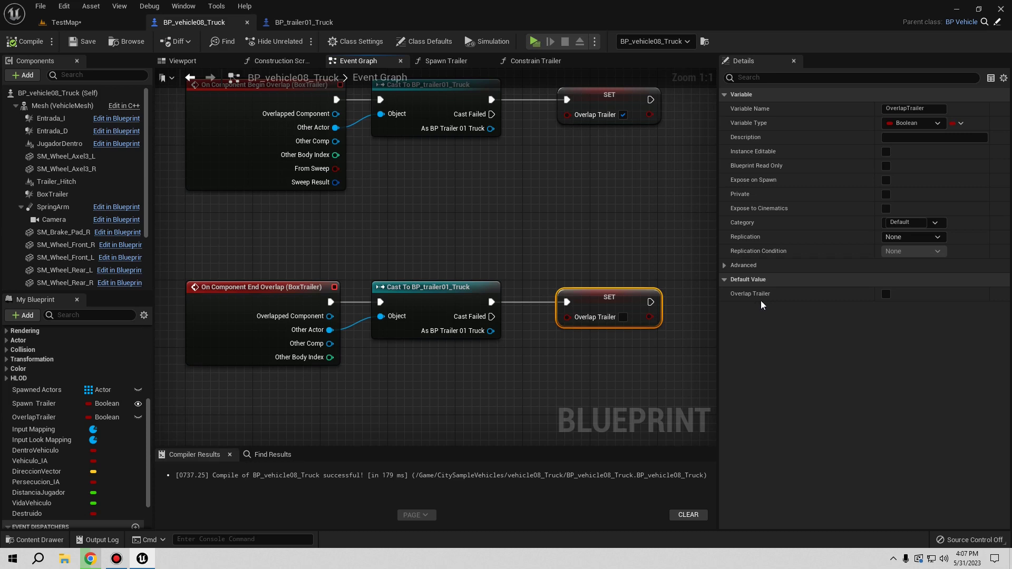
pyautogui.moveTo(542, 243)
pyautogui.mouseDown(button='right')
pyautogui.moveTo(518, 308)
pyautogui.moveTo(359, 264)
pyautogui.mouseUp(button='right')
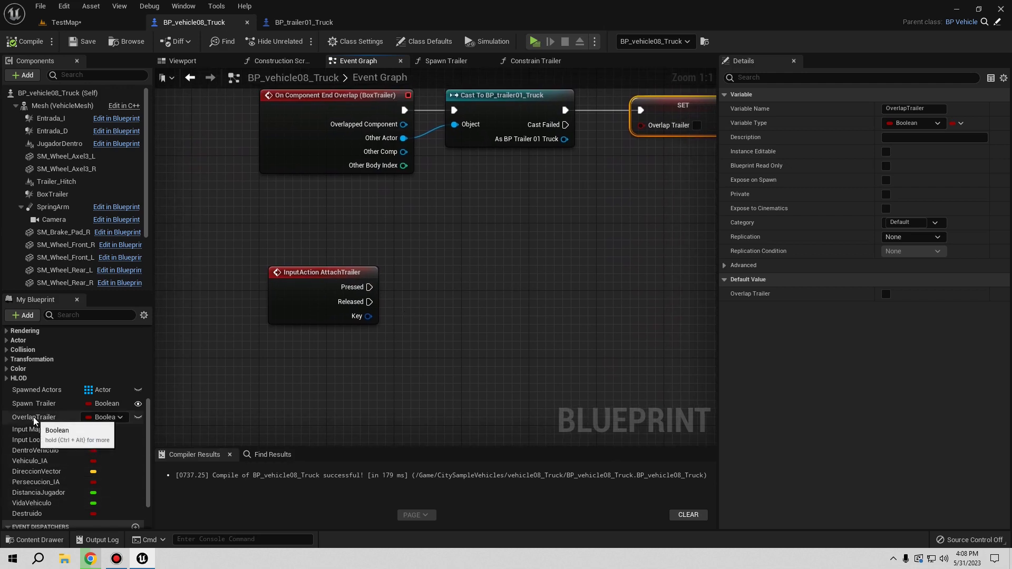
# Route the InputAction AttachTrailer press into a Branch conditioned on an OverlapTrailer getter
pyautogui.moveTo(33, 418); pyautogui.dragTo(407, 320)
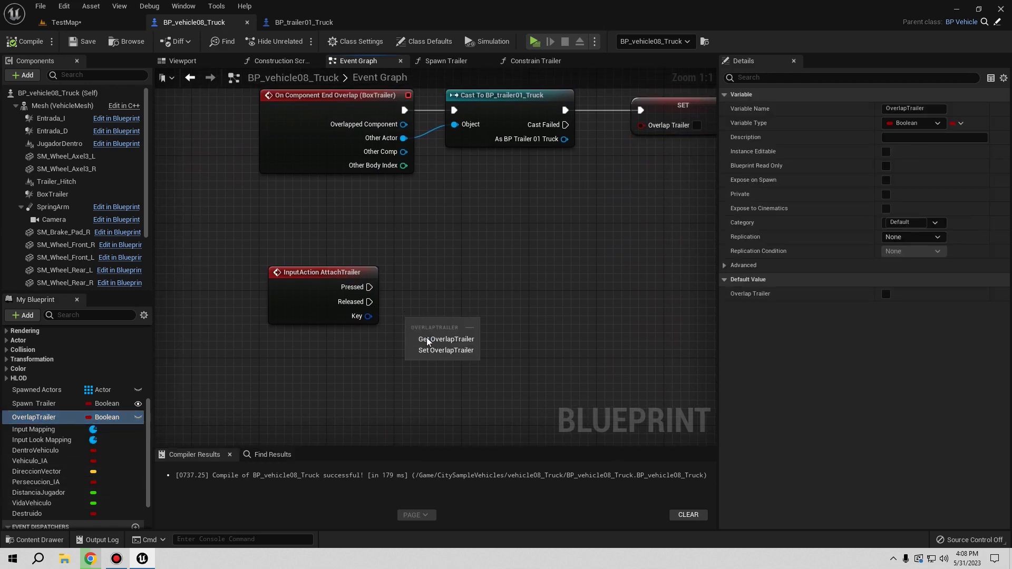
pyautogui.click(428, 340)
pyautogui.moveTo(459, 326); pyautogui.dragTo(435, 279)
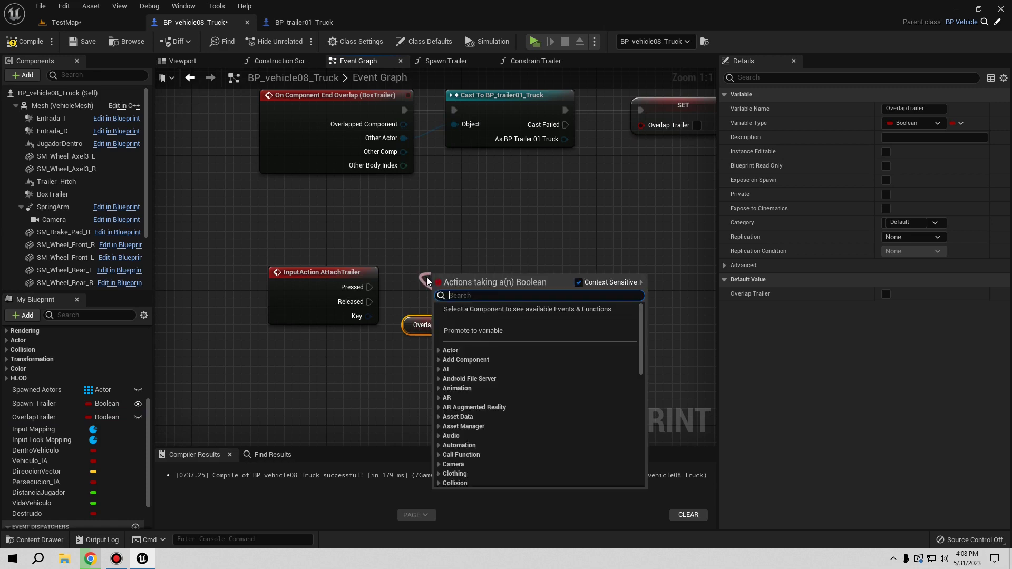
pyautogui.write('b')
pyautogui.click(491, 431)
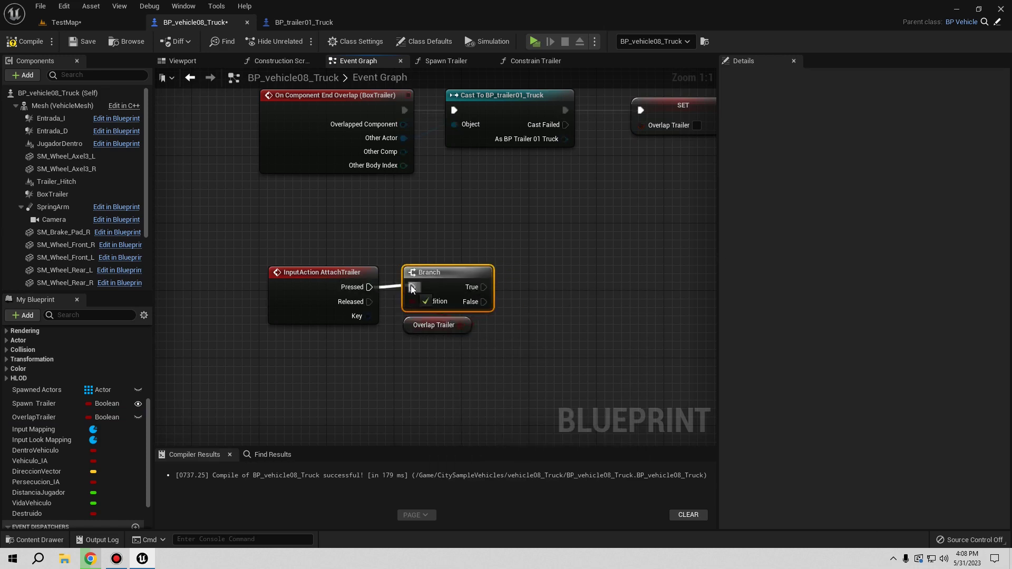
pyautogui.moveTo(368, 288); pyautogui.dragTo(412, 287)
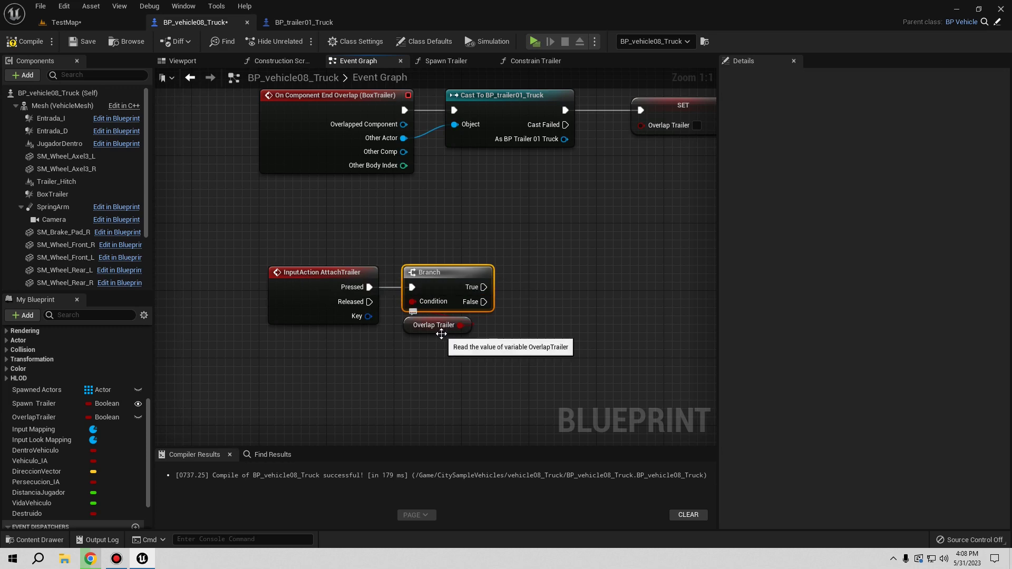
pyautogui.moveTo(561, 270)
pyautogui.mouseDown(button='right')
pyautogui.moveTo(584, 239)
pyautogui.moveTo(580, 250)
pyautogui.mouseUp(button='right')
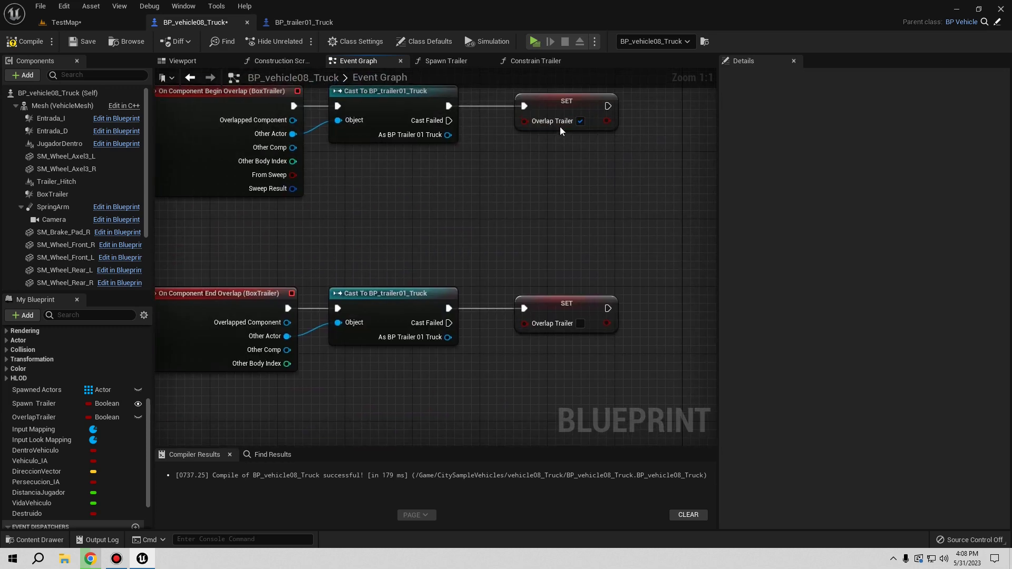
pyautogui.moveTo(450, 335); pyautogui.dragTo(510, 161, button='right')
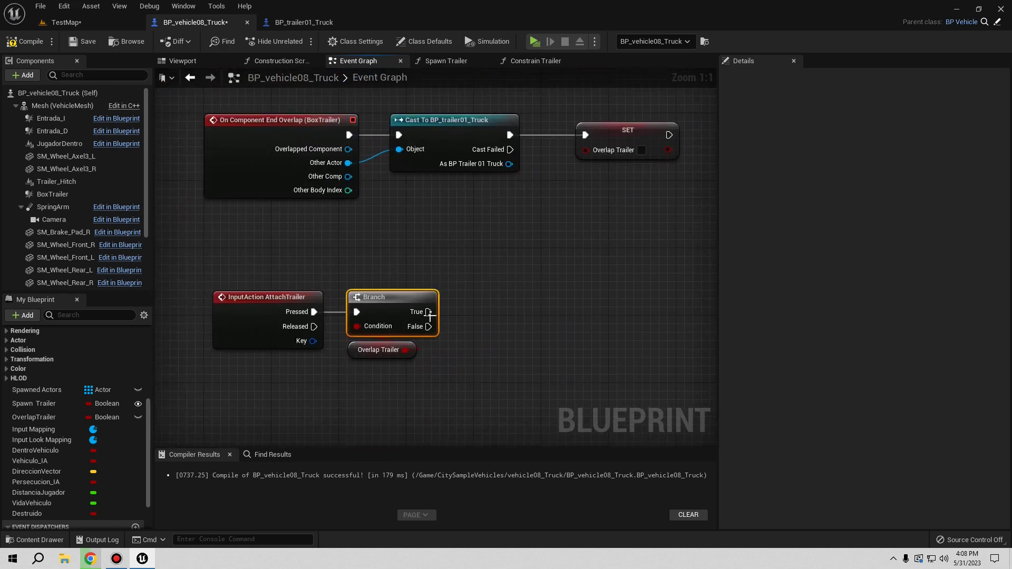
pyautogui.moveTo(429, 312); pyautogui.dragTo(577, 311)
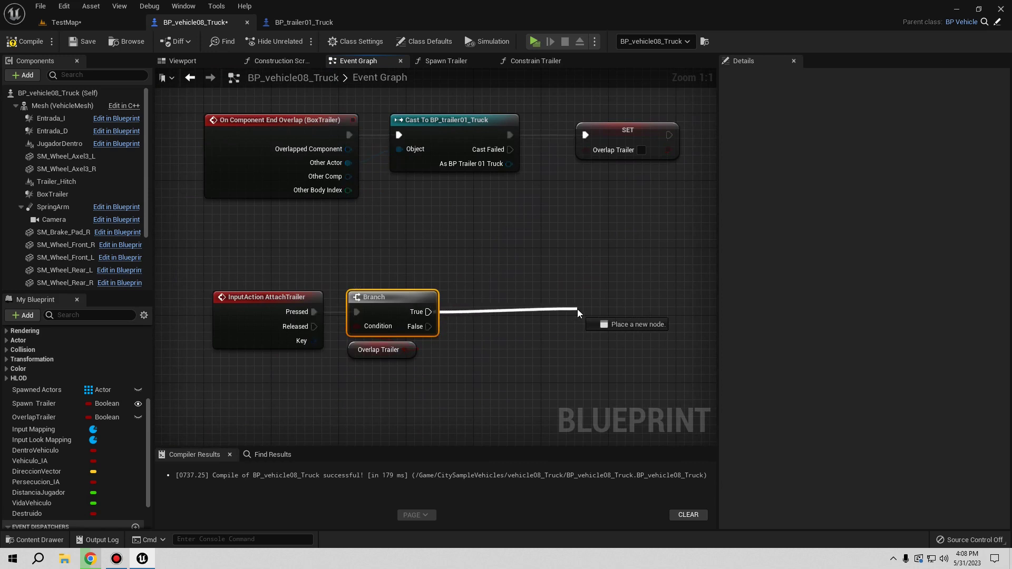
pyautogui.click(501, 287)
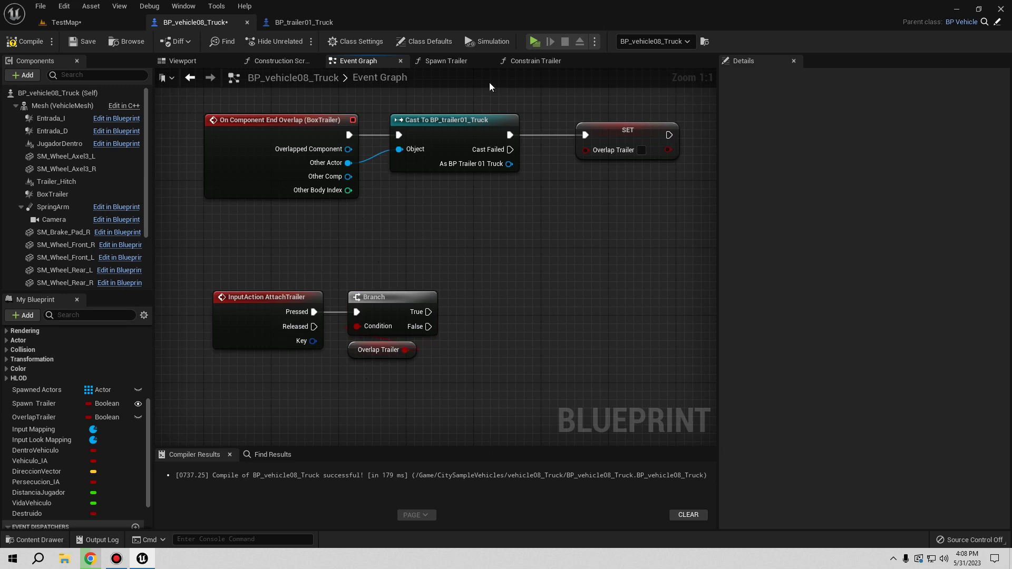
pyautogui.moveTo(552, 243); pyautogui.dragTo(553, 309, button='right')
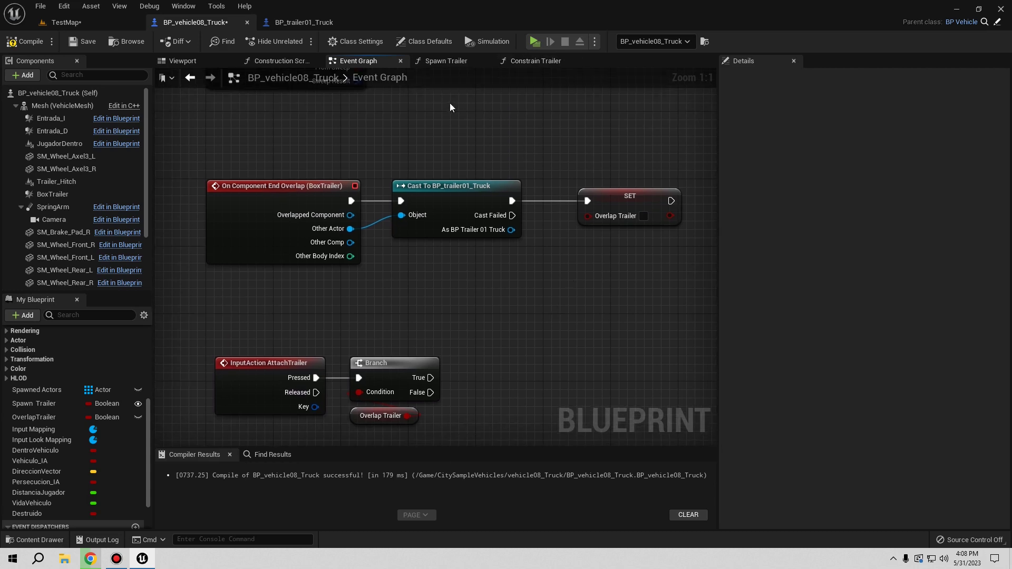
# Open the Constrain Trailer function graph and pan along its chain to Set Disable Collision
pyautogui.click(533, 63)
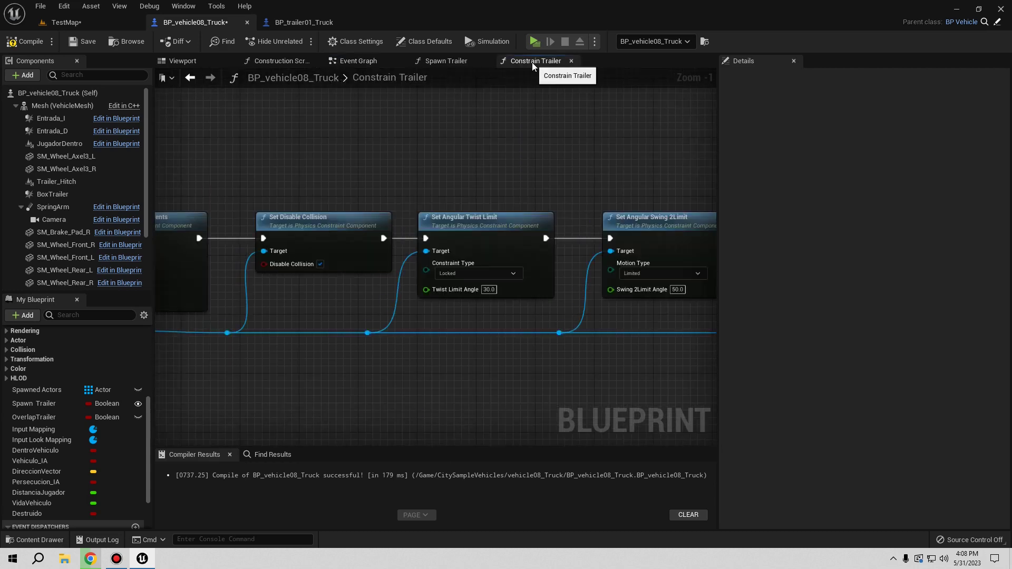
pyautogui.moveTo(362, 374); pyautogui.dragTo(380, 407, button='right')
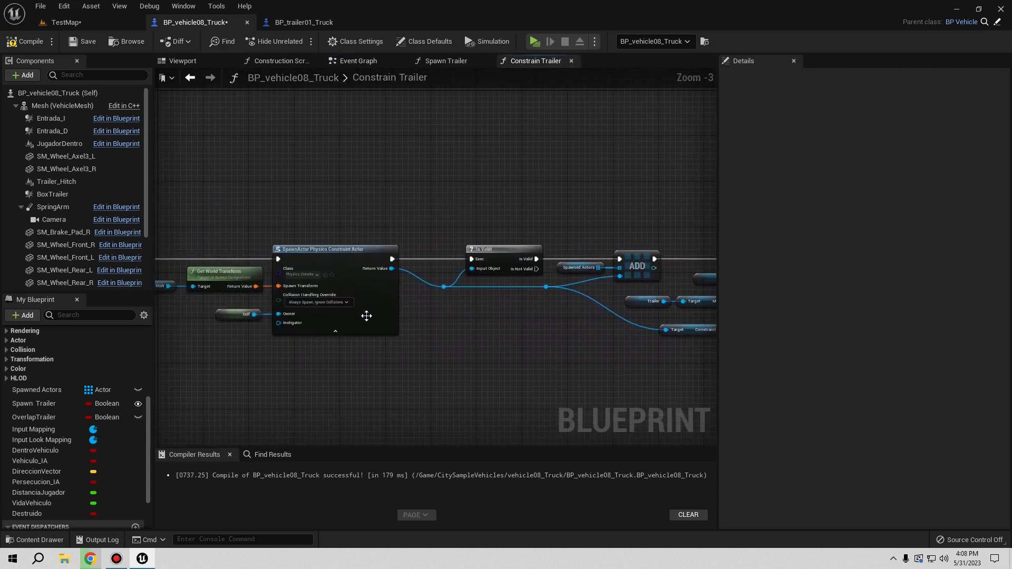
pyautogui.moveTo(89, 321); pyautogui.dragTo(288, 328, button='right')
pyautogui.scroll(3, 289, 329)
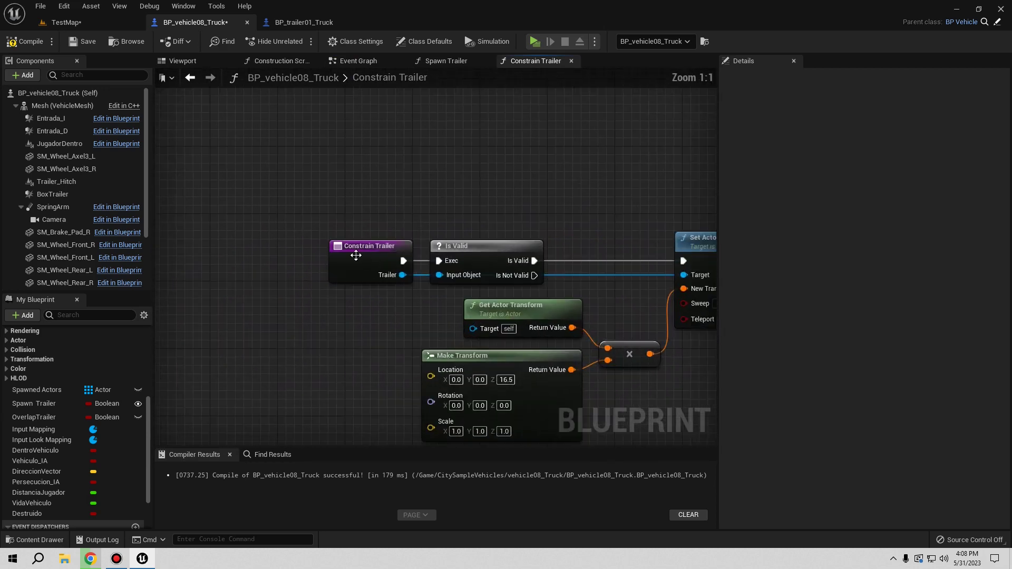
pyautogui.moveTo(432, 313); pyautogui.dragTo(216, 299, button='right')
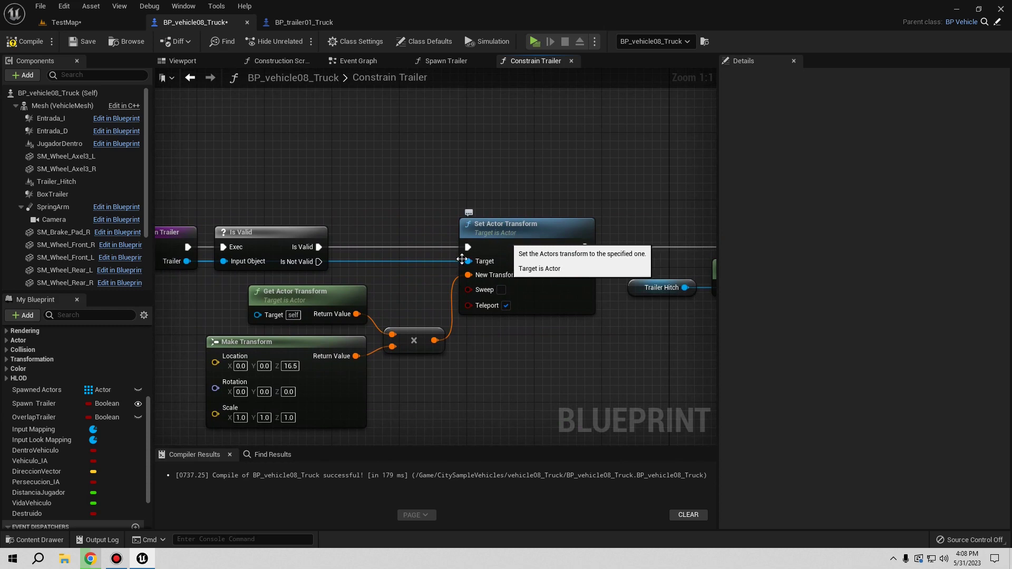
pyautogui.moveTo(554, 401); pyautogui.dragTo(228, 430, button='right')
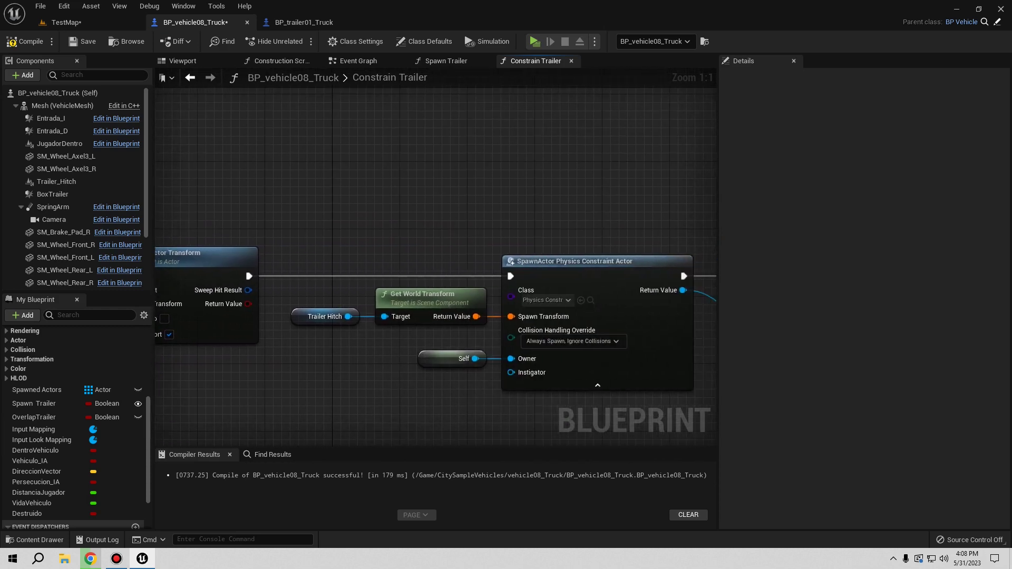
pyautogui.moveTo(426, 283); pyautogui.dragTo(324, 276, button='right')
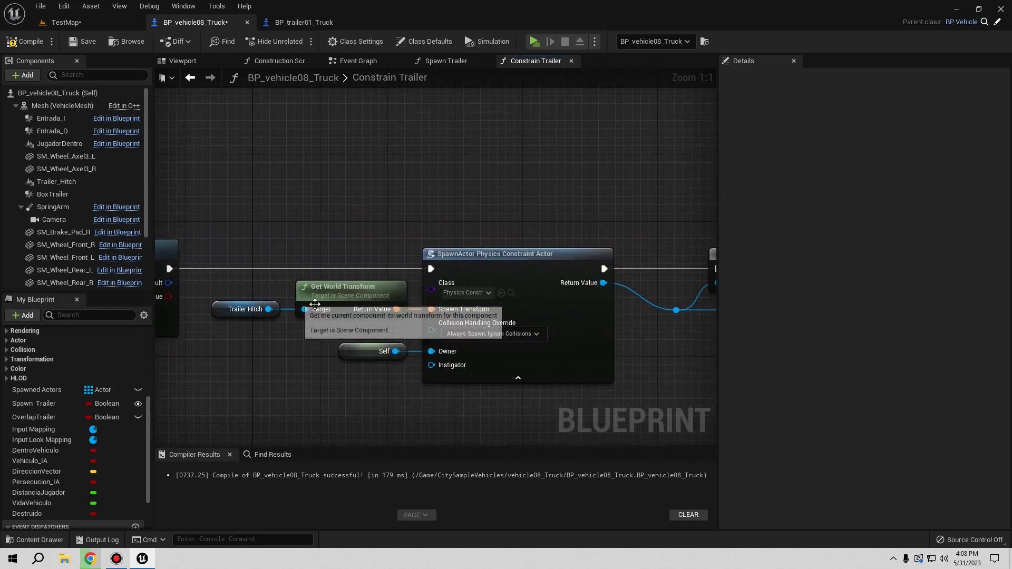
pyautogui.moveTo(435, 379); pyautogui.dragTo(323, 387, button='right')
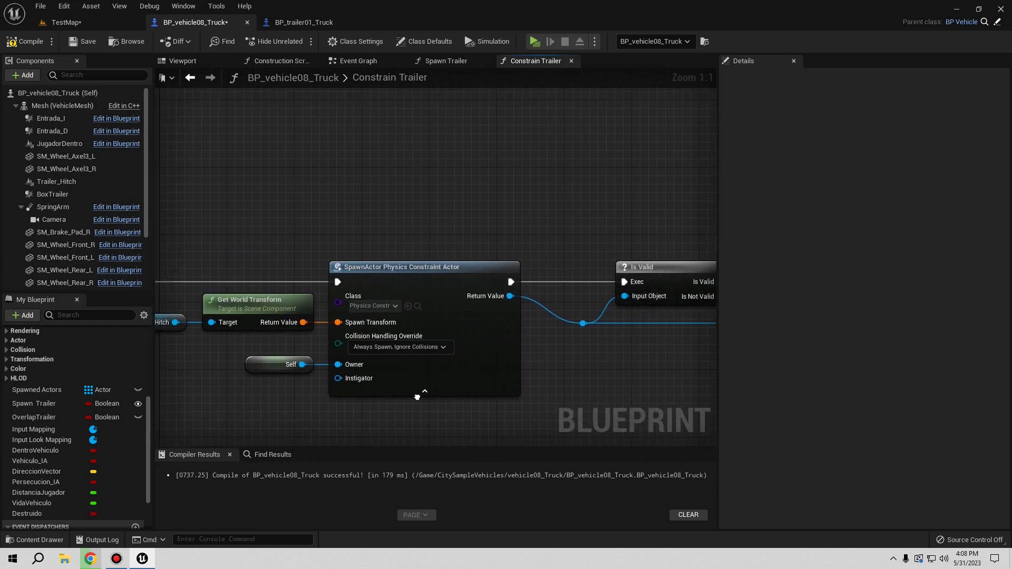
pyautogui.moveTo(549, 430); pyautogui.dragTo(416, 427, button='right')
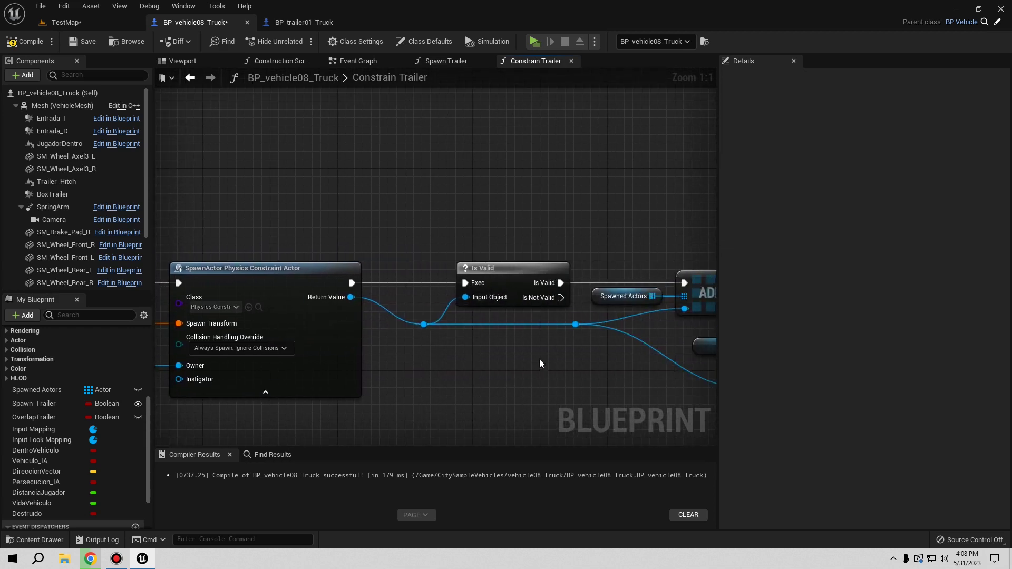
pyautogui.moveTo(540, 364); pyautogui.dragTo(280, 367, button='right')
pyautogui.moveTo(654, 300); pyautogui.dragTo(418, 293, button='right')
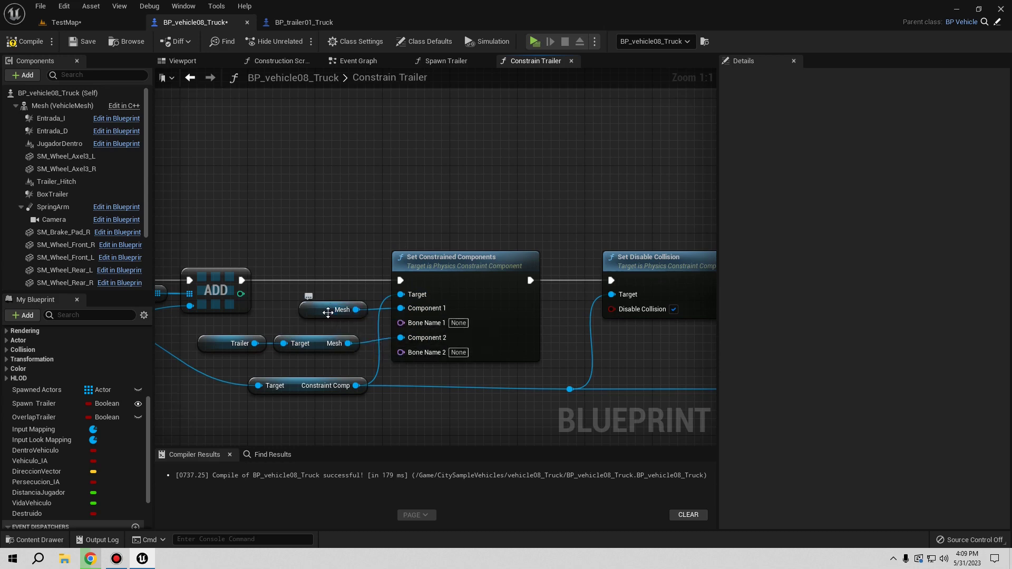
# Reposition the Mesh and Trailer getters beside Set Constrained Components and review the angular limit nodes
pyautogui.moveTo(324, 319); pyautogui.dragTo(317, 311)
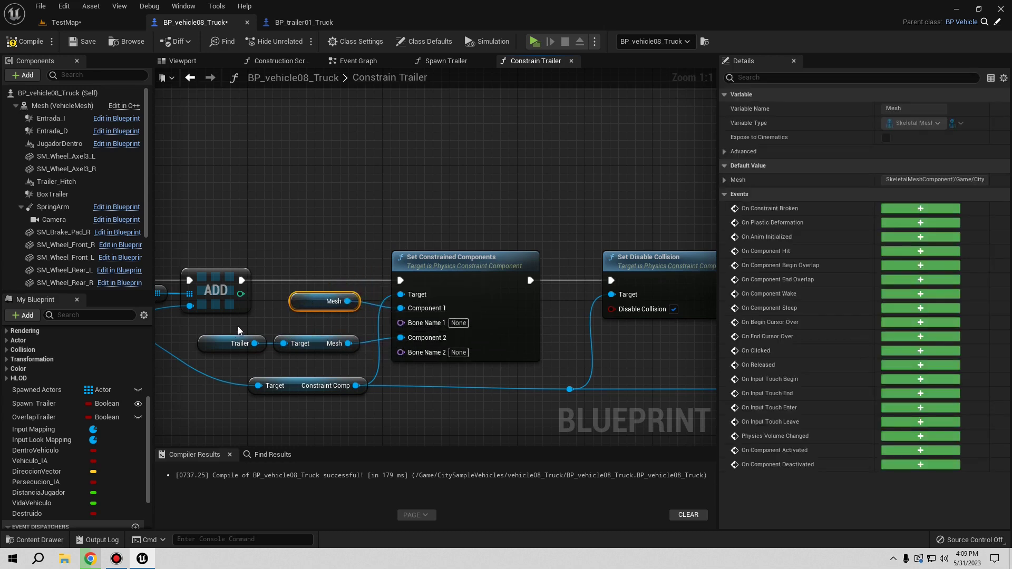
pyautogui.moveTo(221, 338); pyautogui.dragTo(213, 338)
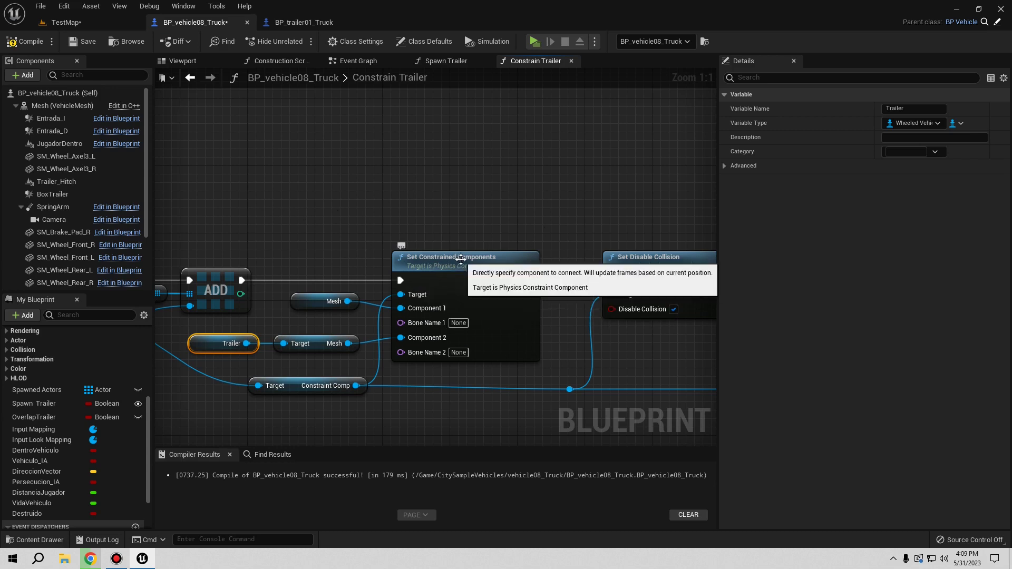
pyautogui.click(309, 301)
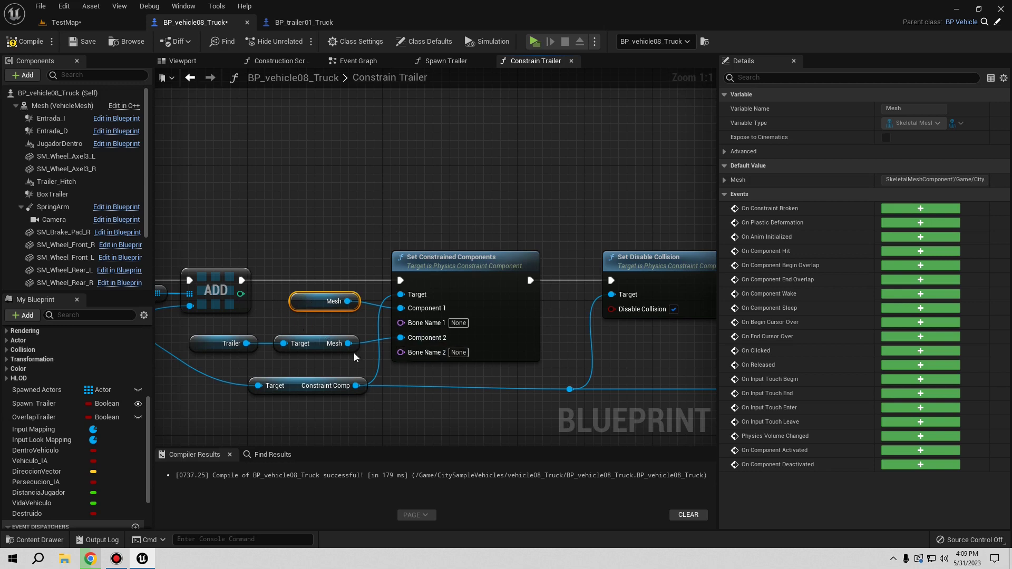
pyautogui.moveTo(620, 280); pyautogui.dragTo(358, 289, button='right')
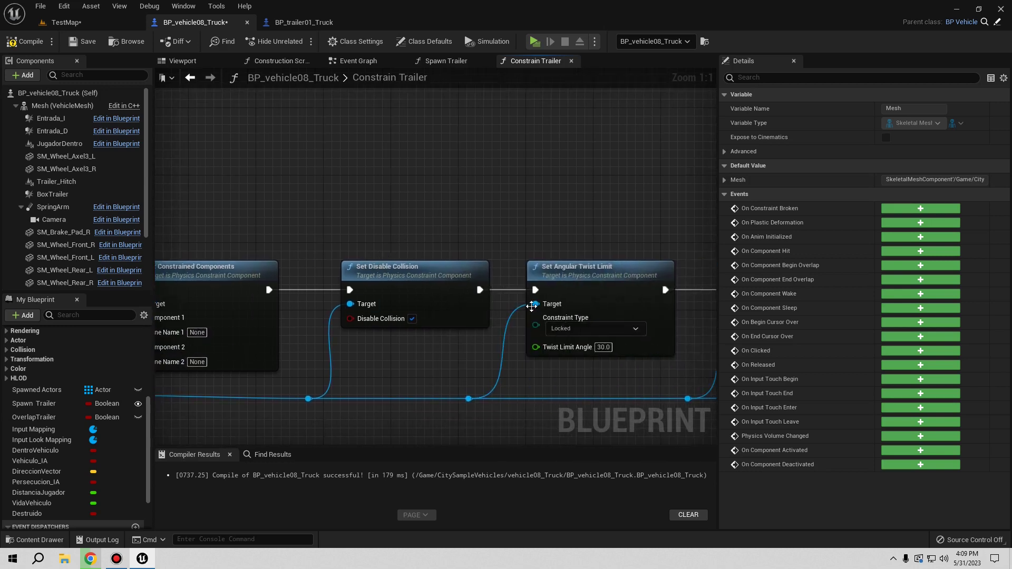
pyautogui.moveTo(584, 291); pyautogui.dragTo(386, 267, button='right')
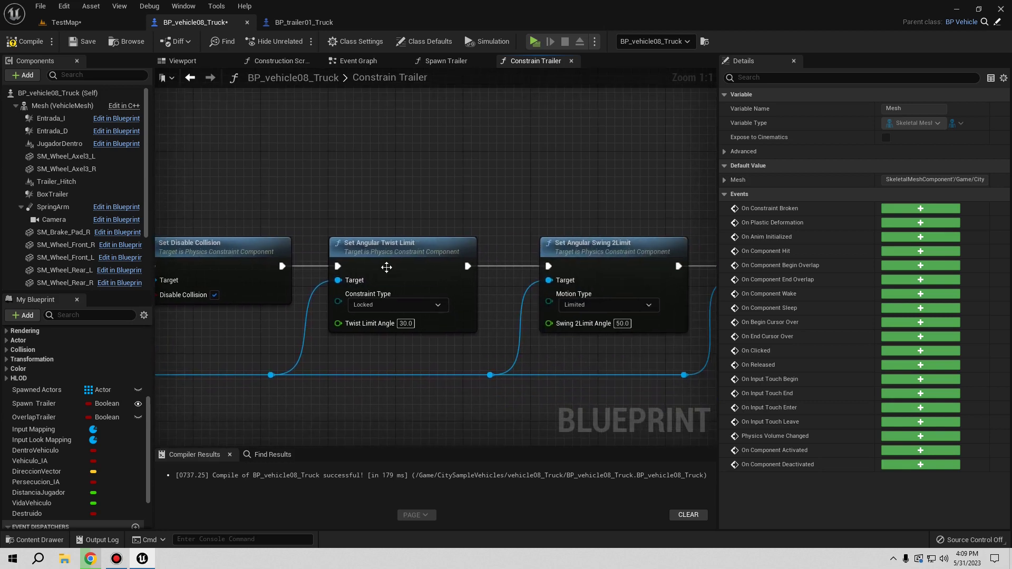
pyautogui.moveTo(590, 284); pyautogui.dragTo(716, 282, button='right')
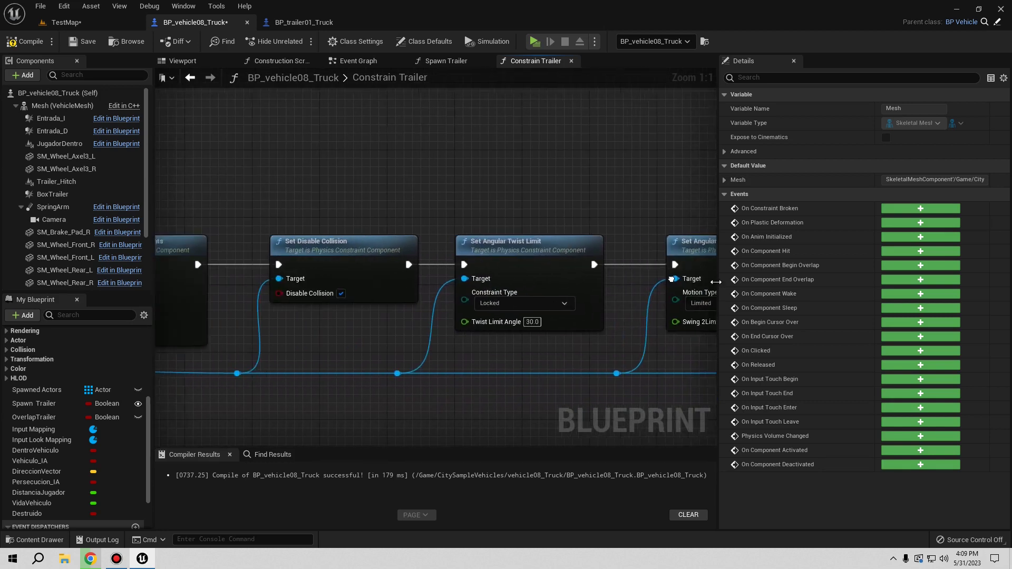
pyautogui.moveTo(226, 267); pyautogui.dragTo(529, 274, button='right')
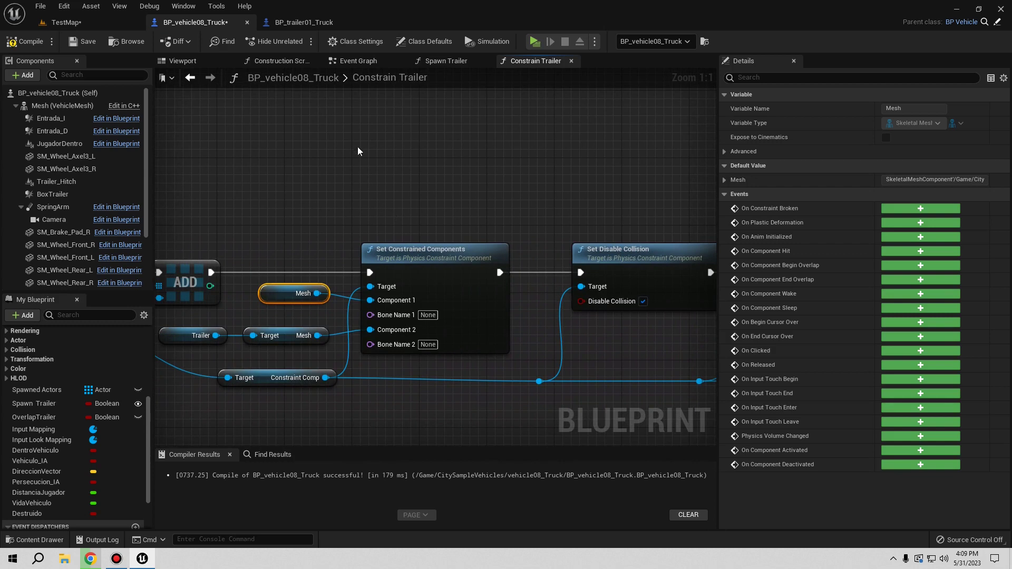
pyautogui.moveTo(517, 343)
pyautogui.mouseDown(button='right')
pyautogui.moveTo(278, 372)
pyautogui.moveTo(410, 308)
pyautogui.mouseUp(button='right')
pyautogui.scroll(-4, 409, 308)
pyautogui.moveTo(368, 354); pyautogui.dragTo(645, 382, button='right')
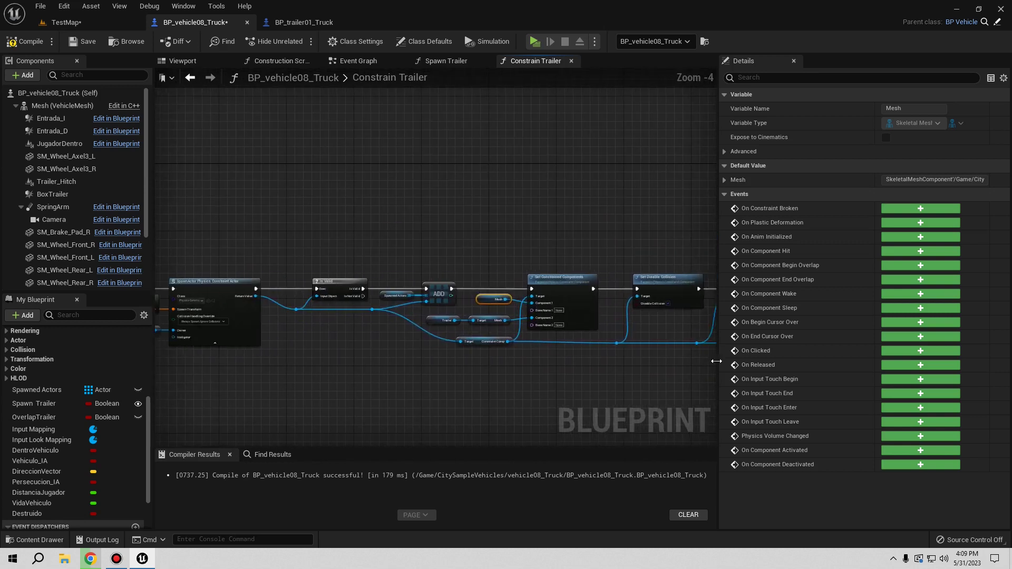
pyautogui.moveTo(242, 261); pyautogui.dragTo(369, 256, button='right')
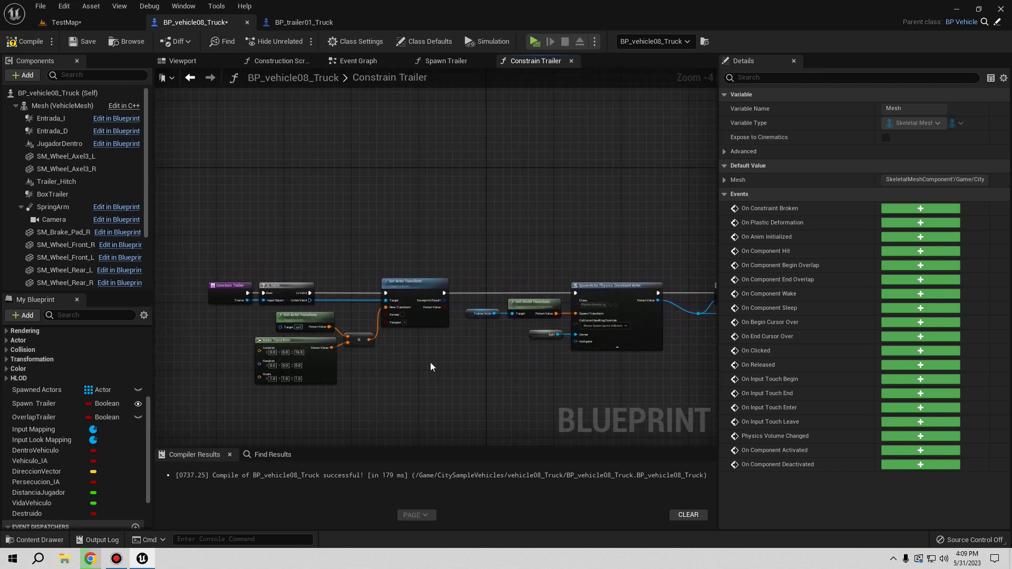
pyautogui.moveTo(430, 362); pyautogui.dragTo(199, 343, button='right')
pyautogui.moveTo(462, 361); pyautogui.dragTo(632, 375, button='right')
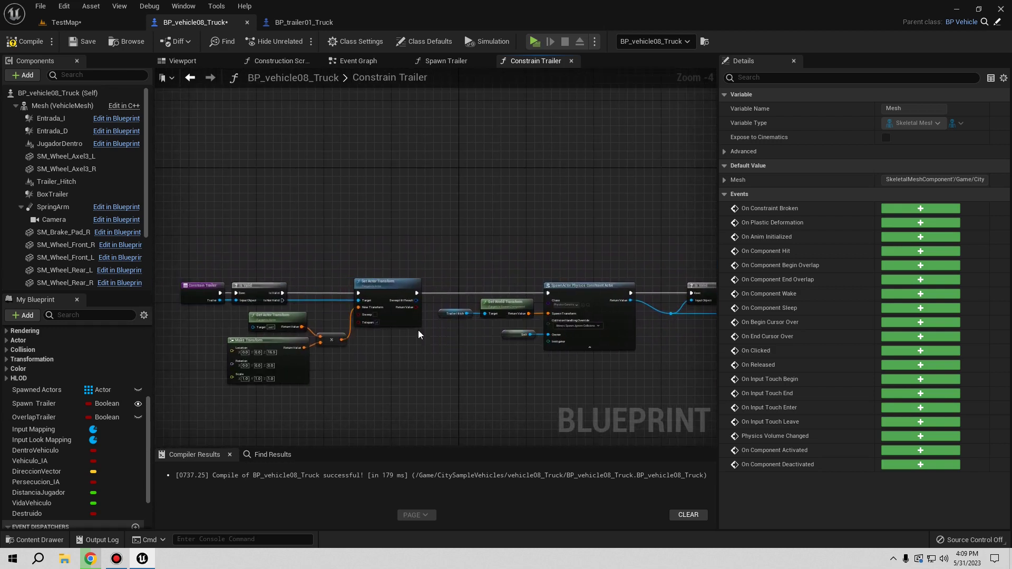
pyautogui.moveTo(430, 362); pyautogui.dragTo(391, 334, button='right')
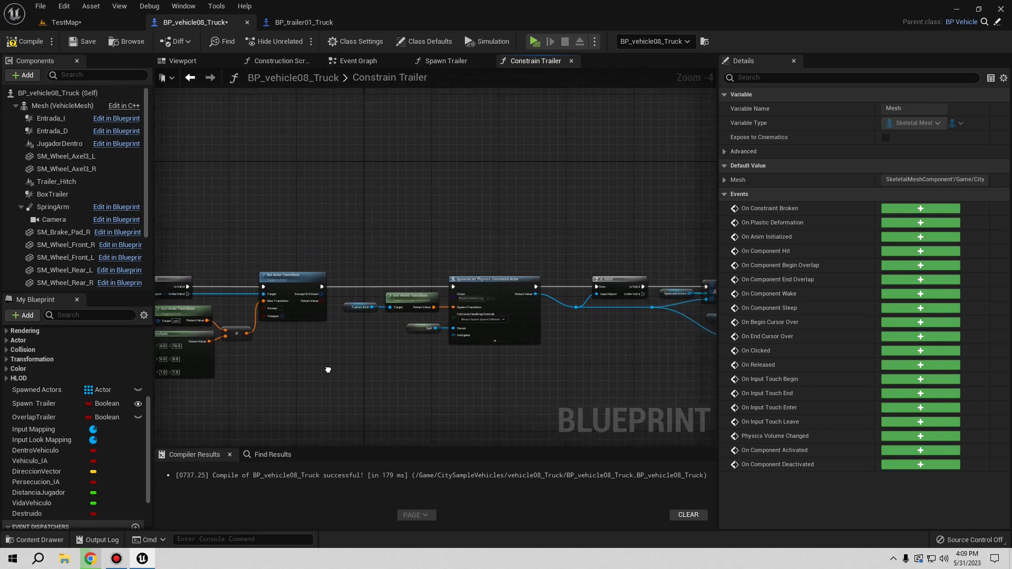
pyautogui.moveTo(293, 318); pyautogui.dragTo(371, 324, button='right')
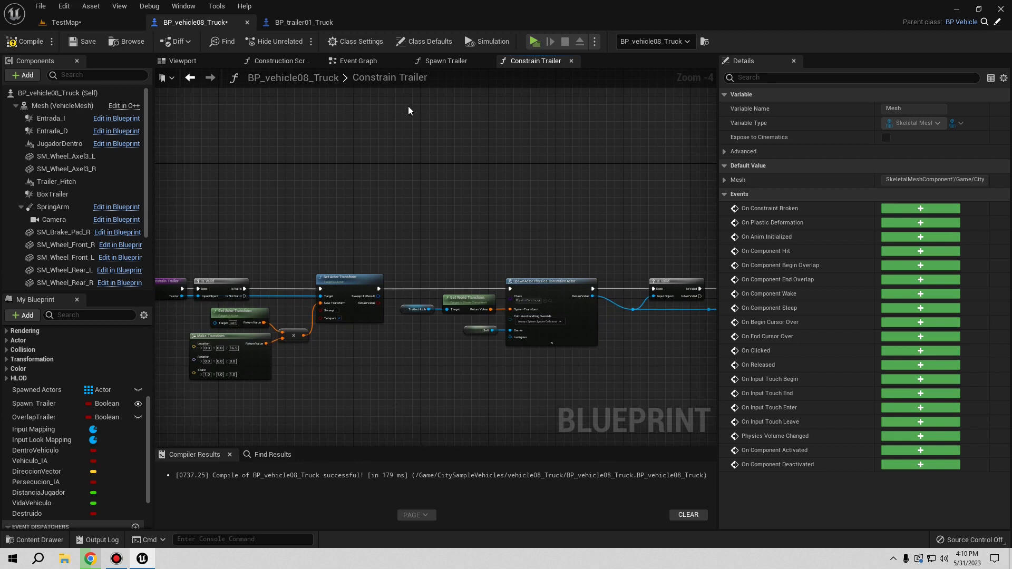
pyautogui.moveTo(542, 334); pyautogui.dragTo(316, 277, button='right')
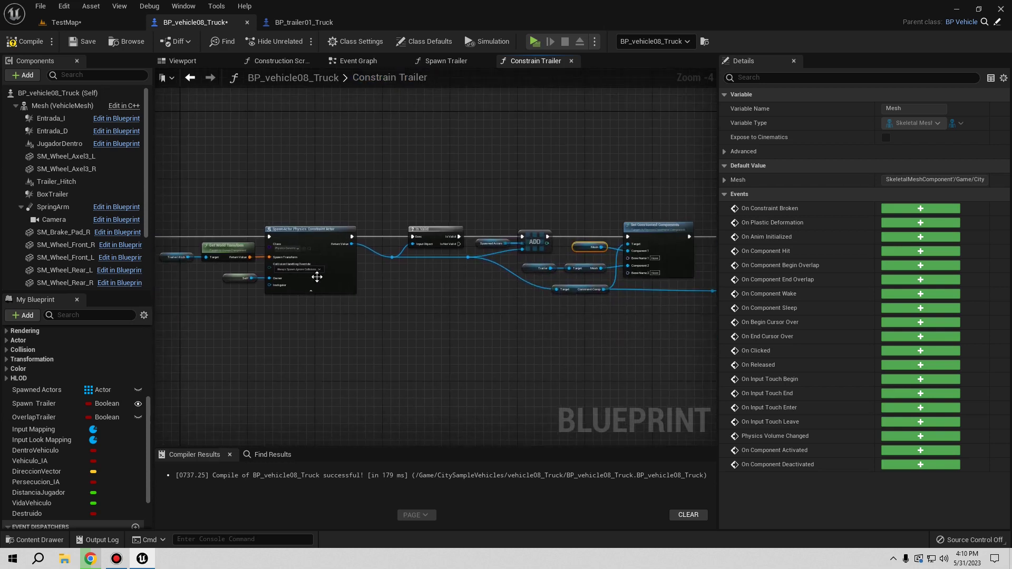
pyautogui.moveTo(474, 322)
pyautogui.mouseDown(button='right')
pyautogui.moveTo(404, 333)
pyautogui.moveTo(402, 258)
pyautogui.mouseUp(button='right')
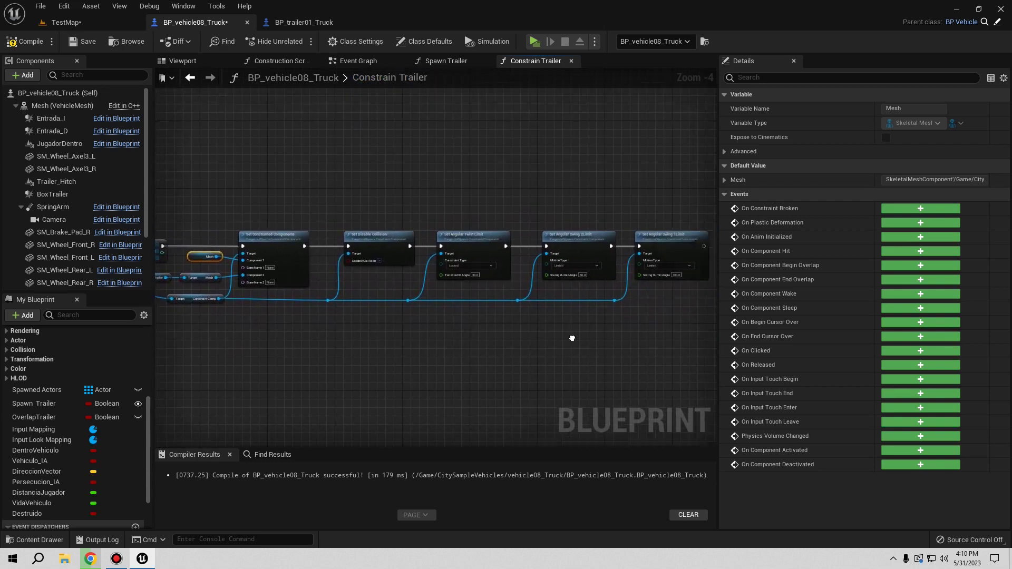
pyautogui.moveTo(571, 339); pyautogui.dragTo(419, 252, button='right')
pyautogui.moveTo(313, 318); pyautogui.dragTo(678, 318, button='right')
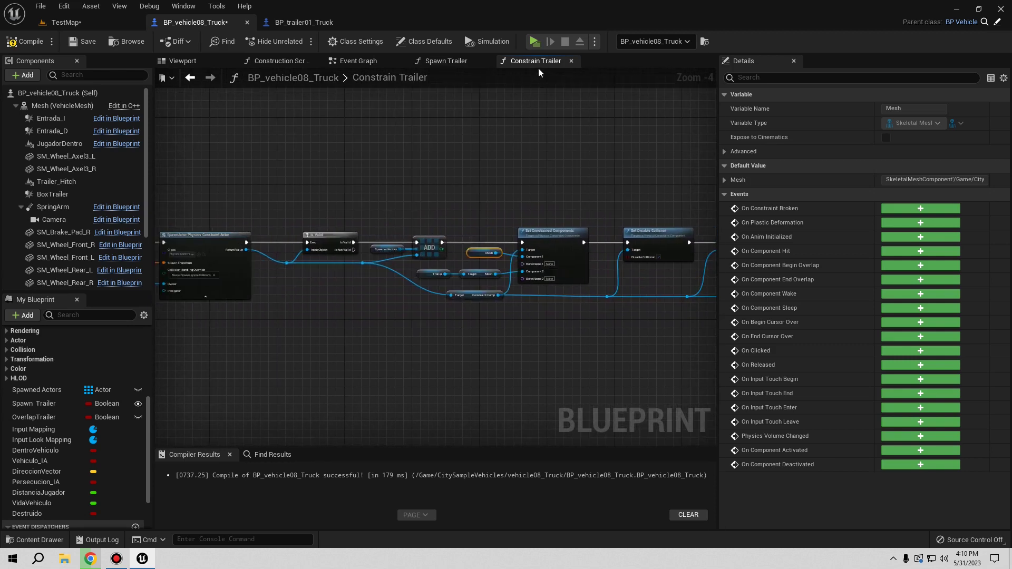
# Review Spawn Trailer's SpawnActor and ADD and Constrain Trailer nodes, then return to the Event Graph
pyautogui.click(431, 64)
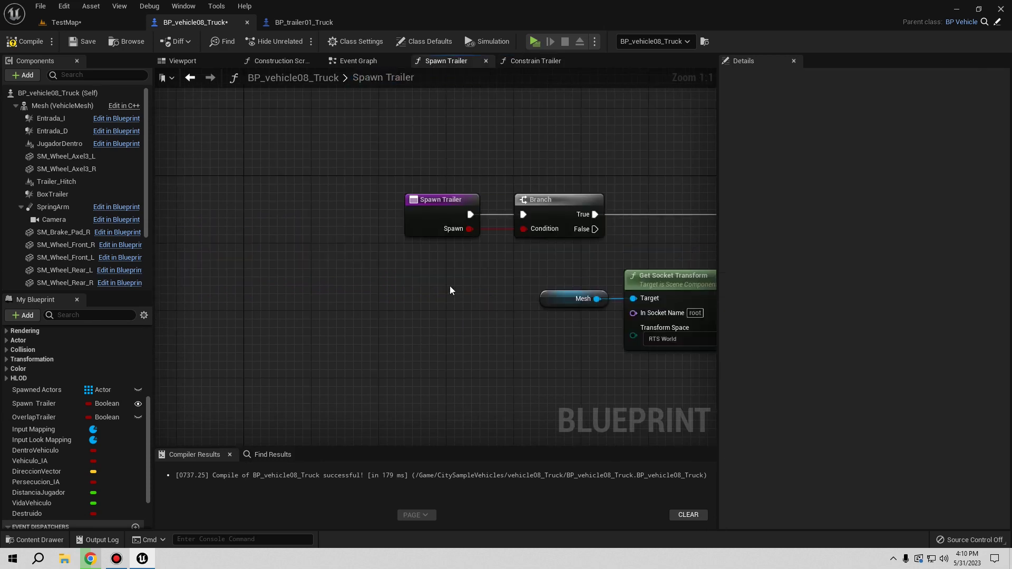
pyautogui.moveTo(450, 289); pyautogui.dragTo(275, 292, button='right')
pyautogui.moveTo(401, 311); pyautogui.dragTo(332, 309, button='right')
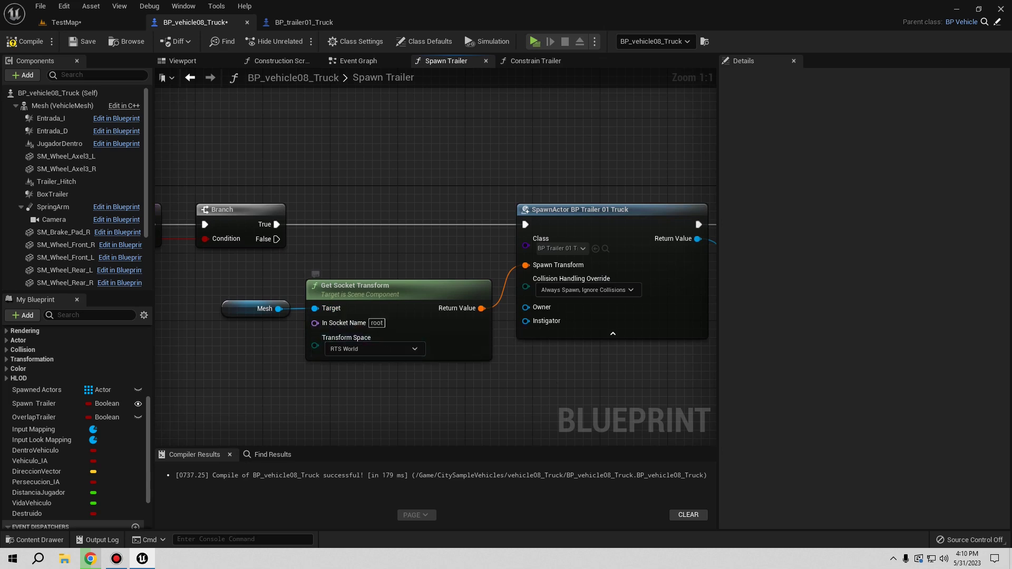
pyautogui.moveTo(580, 296); pyautogui.dragTo(402, 302, button='right')
pyautogui.moveTo(584, 343); pyautogui.dragTo(402, 355, button='right')
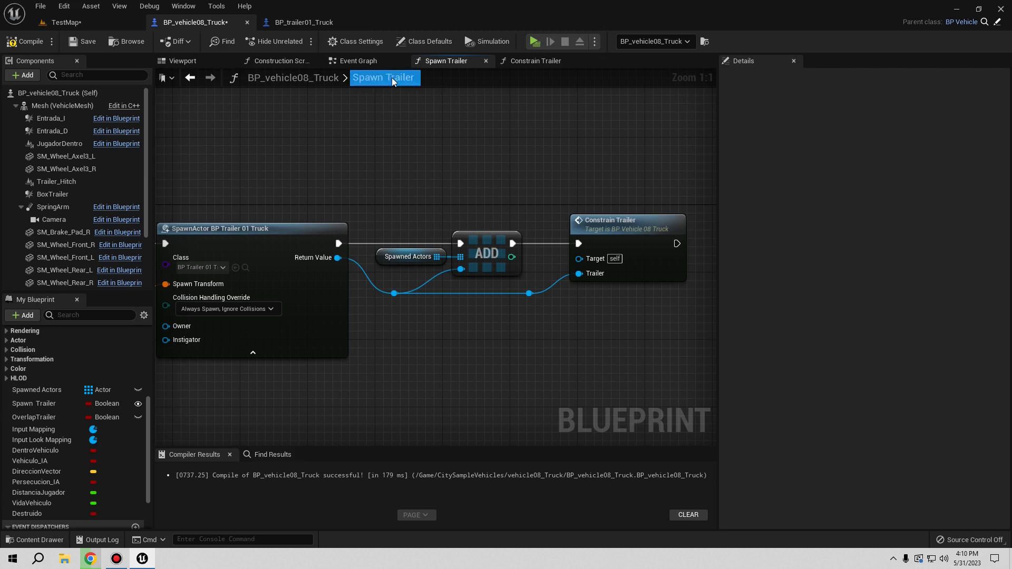
pyautogui.click(378, 65)
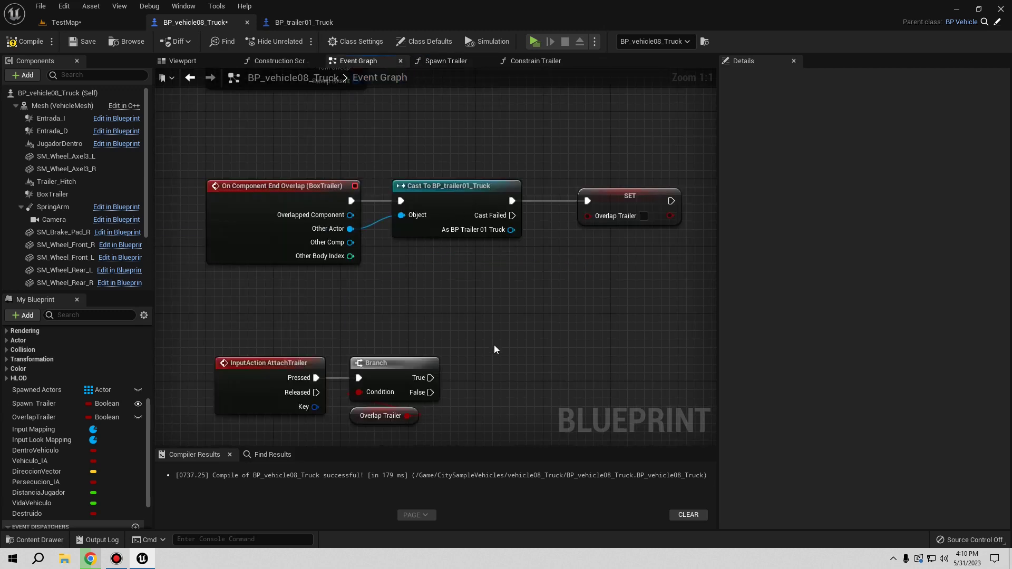
pyautogui.moveTo(496, 348); pyautogui.dragTo(522, 224, button='right')
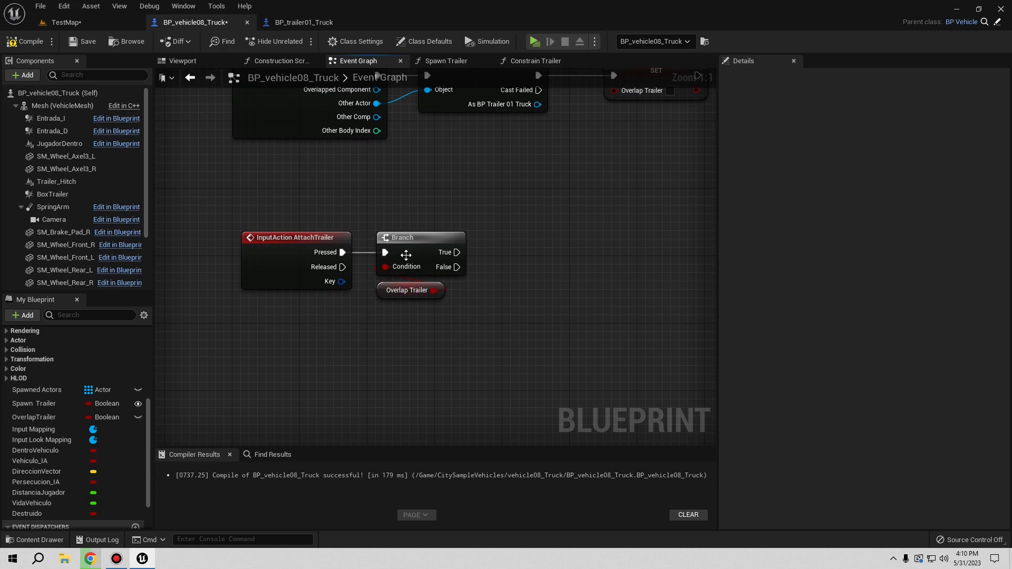
pyautogui.moveTo(554, 327); pyautogui.dragTo(468, 343, button='right')
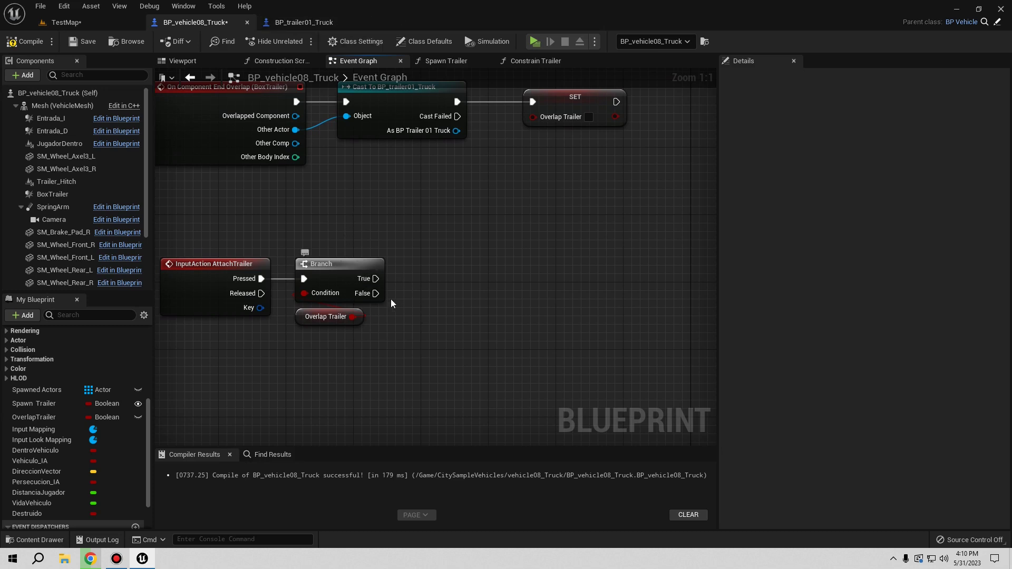
pyautogui.moveTo(400, 337); pyautogui.dragTo(425, 328, button='right')
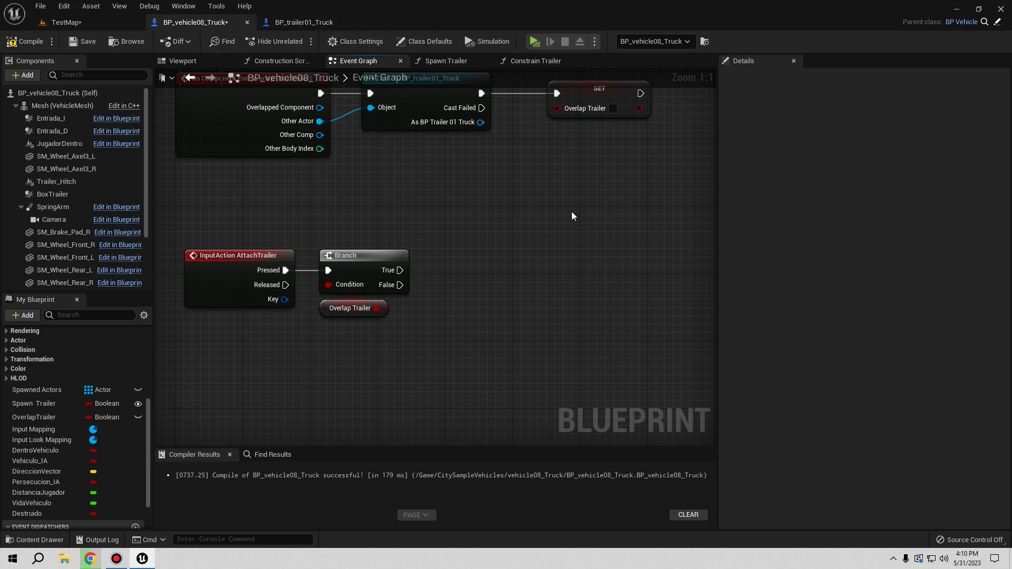
# In Spawn Trailer, shift the Spawned Actors, ADD and Constrain Trailer nodes right to make room
pyautogui.click(447, 62)
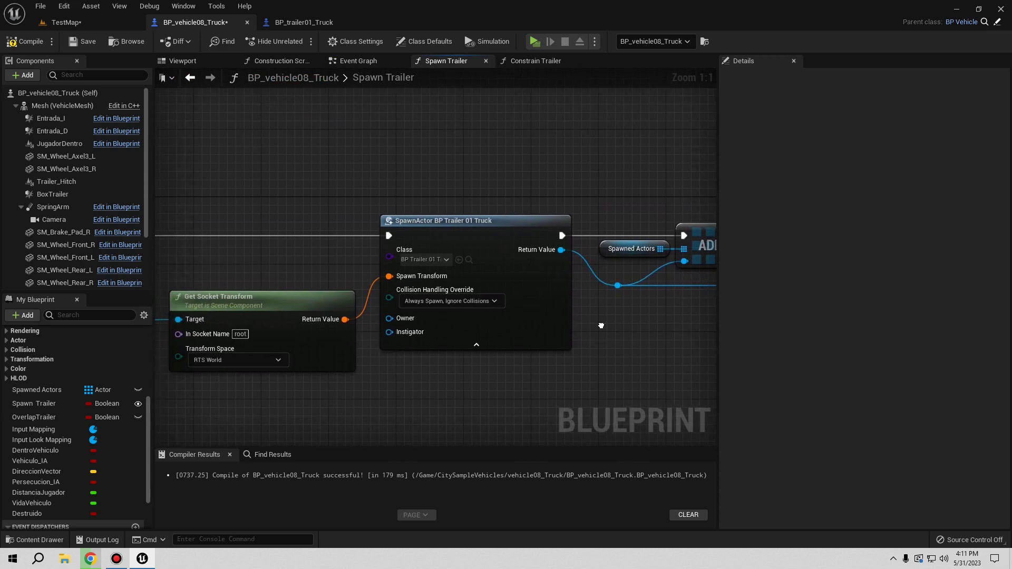
pyautogui.moveTo(377, 337); pyautogui.dragTo(369, 319, button='right')
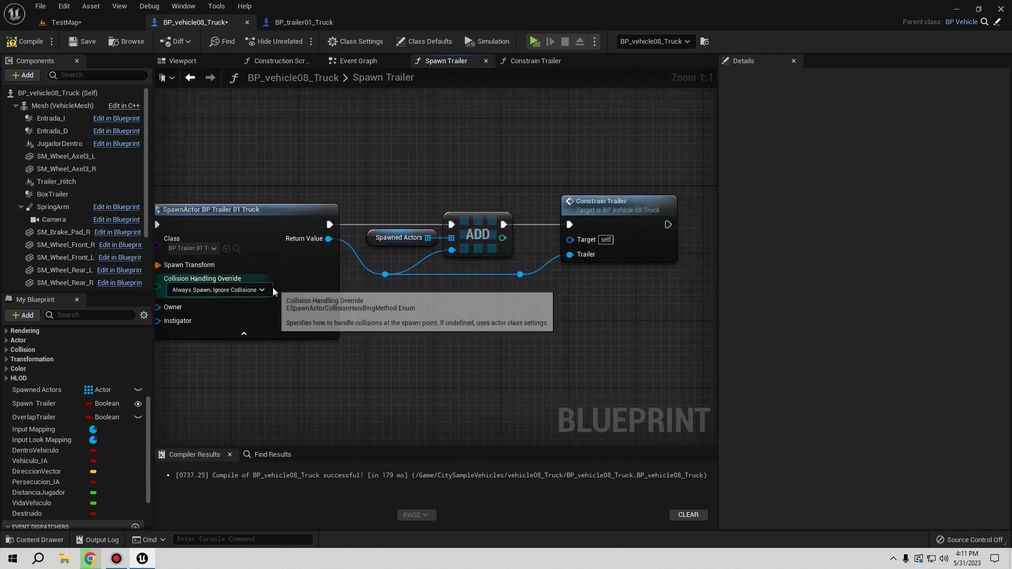
pyautogui.moveTo(373, 177); pyautogui.dragTo(344, 175, button='right')
pyautogui.moveTo(344, 175); pyautogui.dragTo(542, 307)
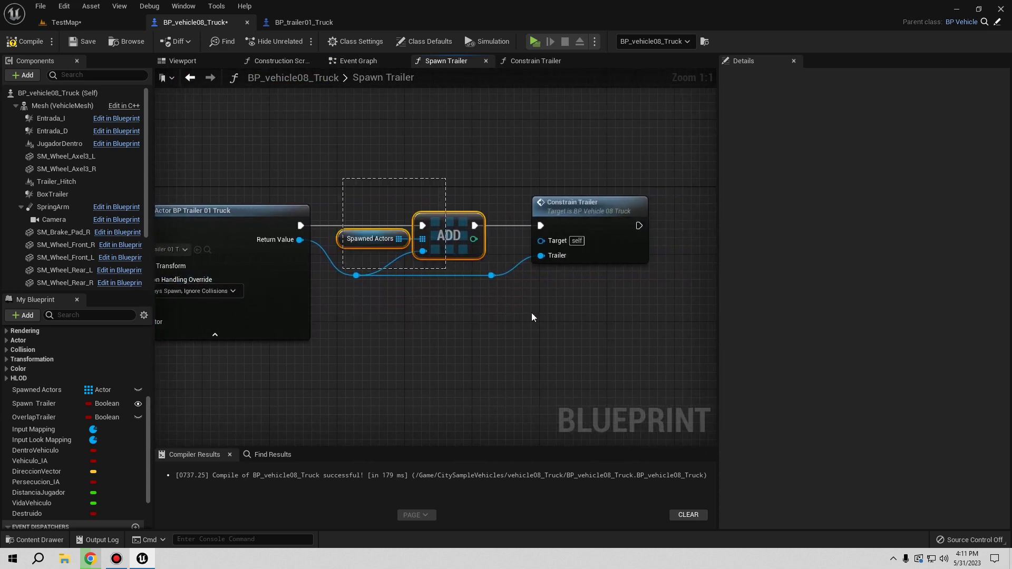
pyautogui.moveTo(431, 228); pyautogui.dragTo(612, 227)
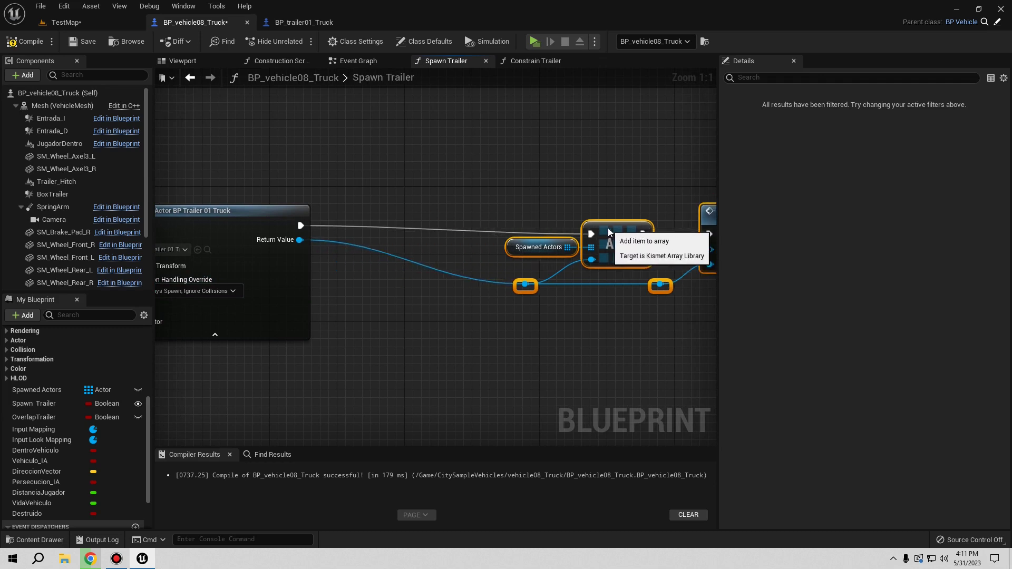
pyautogui.moveTo(326, 215); pyautogui.dragTo(521, 216, button='right')
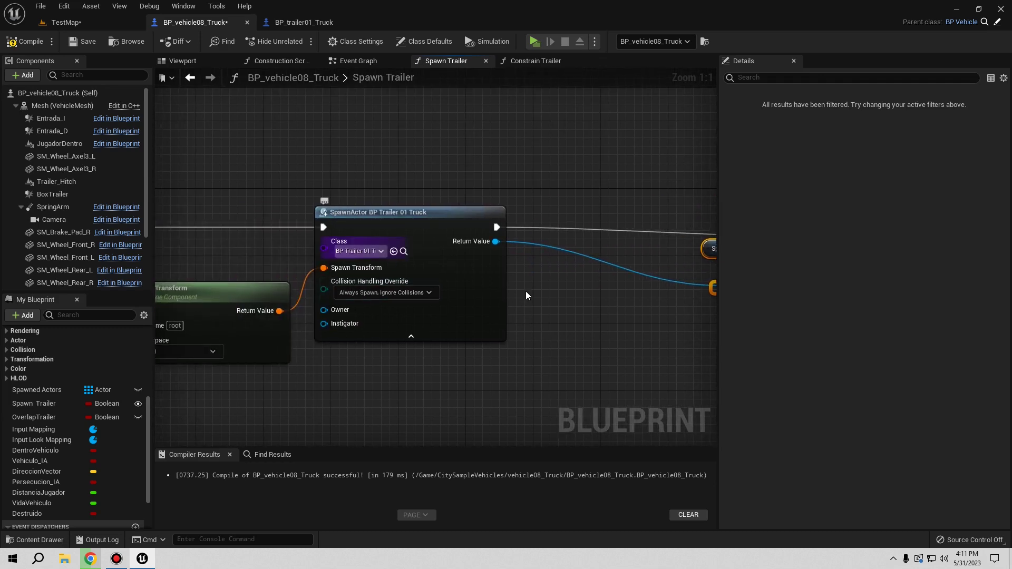
# Store the spawned trailer's return value in a new Trailer Ref variable, wiring its setter into ADD
pyautogui.moveTo(526, 291); pyautogui.dragTo(392, 310, button='right')
pyautogui.moveTo(362, 260); pyautogui.dragTo(441, 246)
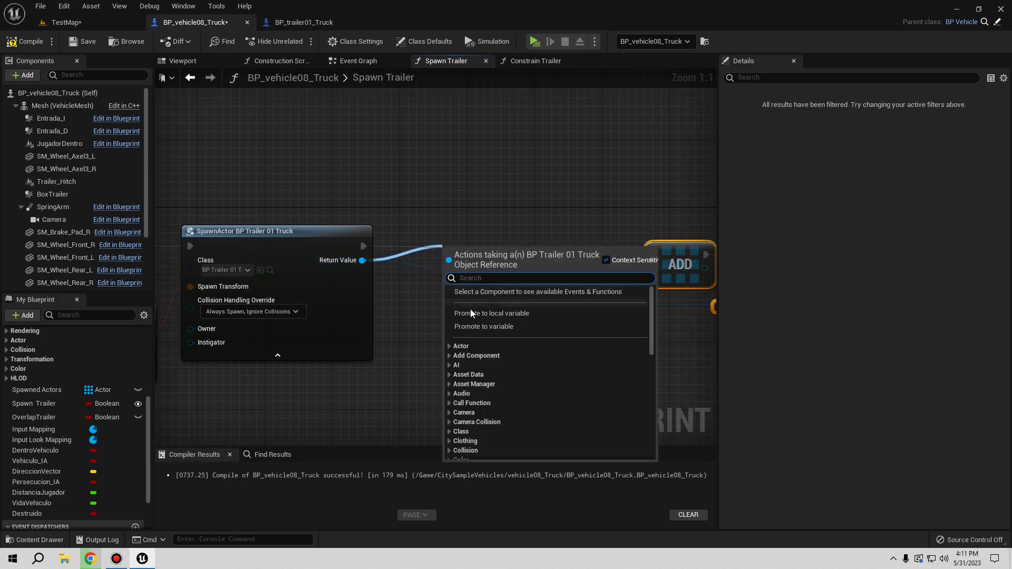
pyautogui.click(483, 326)
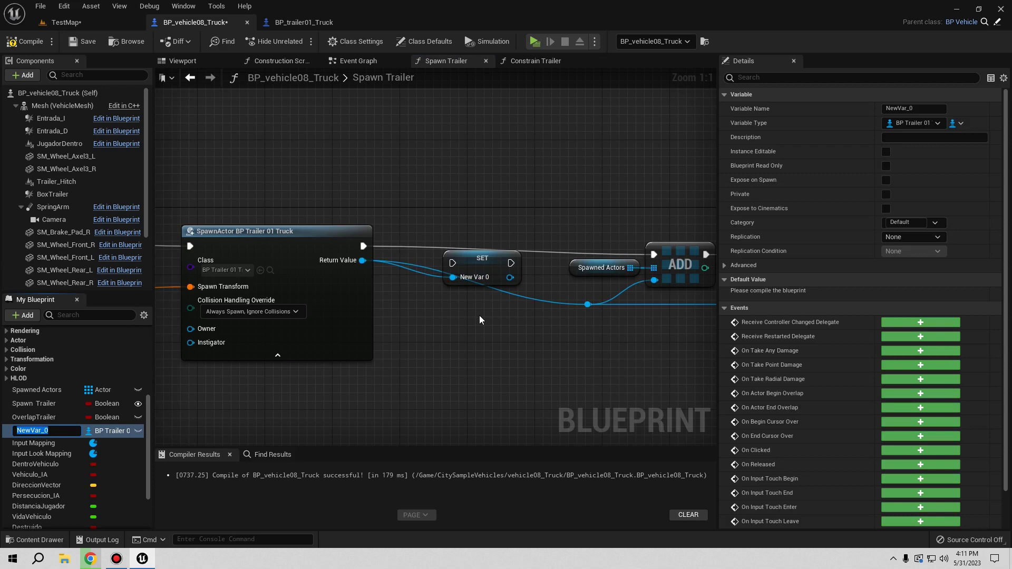
pyautogui.write('Trailer Ref')
pyautogui.press('Return')
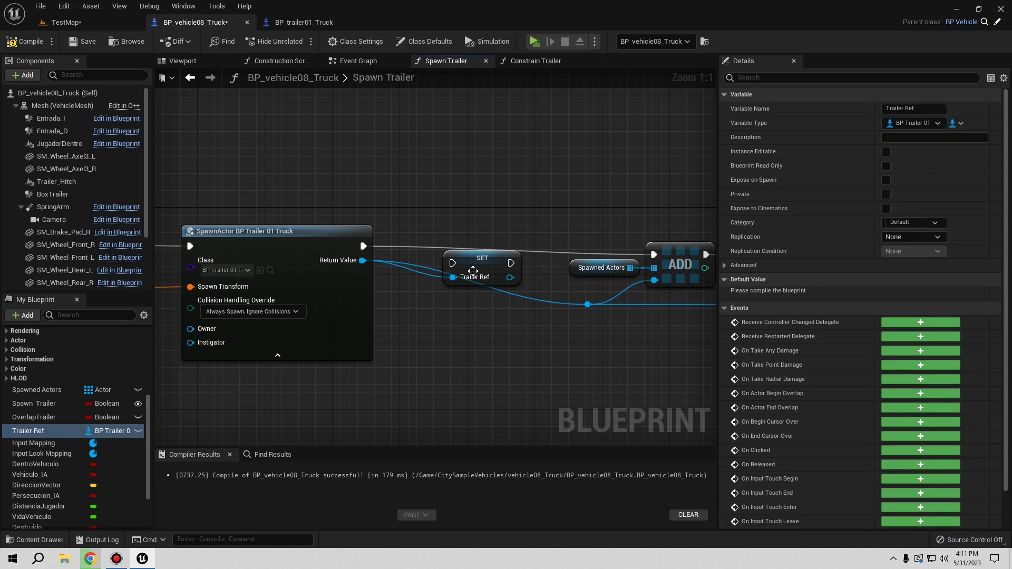
pyautogui.moveTo(475, 264); pyautogui.dragTo(413, 251)
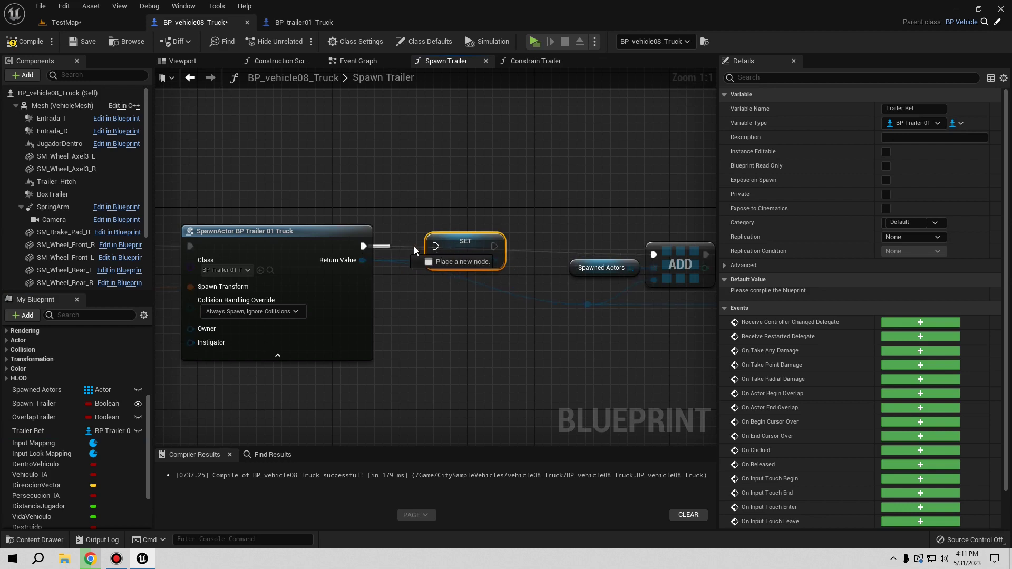
pyautogui.moveTo(494, 246); pyautogui.dragTo(653, 256)
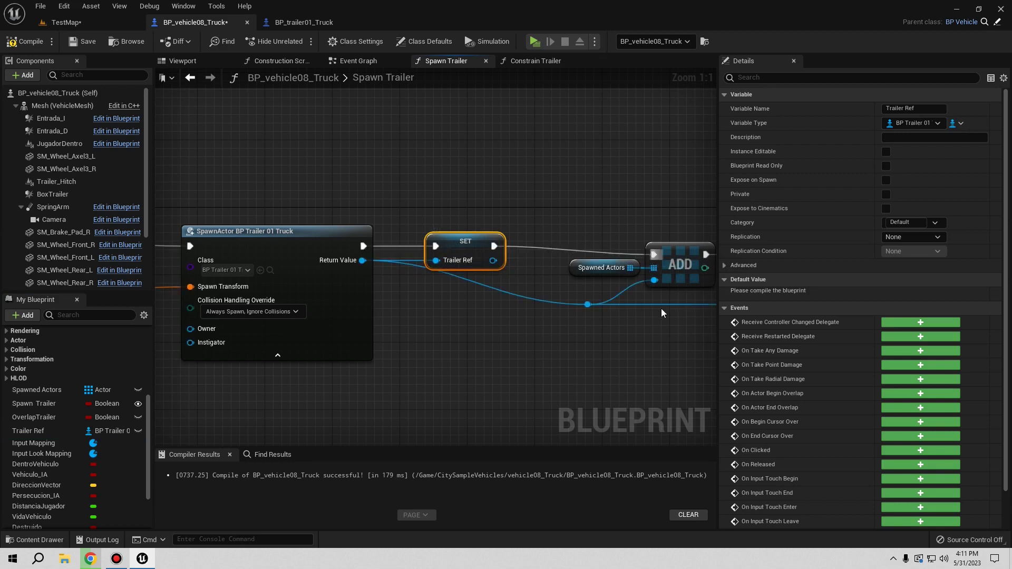
pyautogui.moveTo(661, 309); pyautogui.dragTo(385, 314, button='right')
# Line up the node group to straighten the wires, then compile and save the truck Blueprint
pyautogui.scroll(-3, 341, 245)
pyautogui.moveTo(336, 246); pyautogui.dragTo(494, 314)
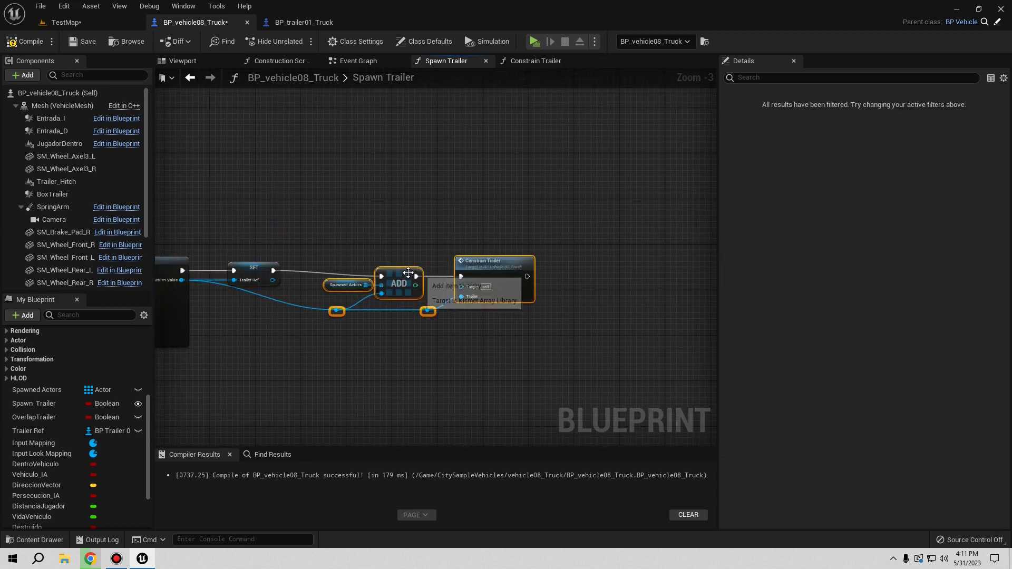
pyautogui.moveTo(412, 268); pyautogui.dragTo(366, 268)
pyautogui.click(318, 338)
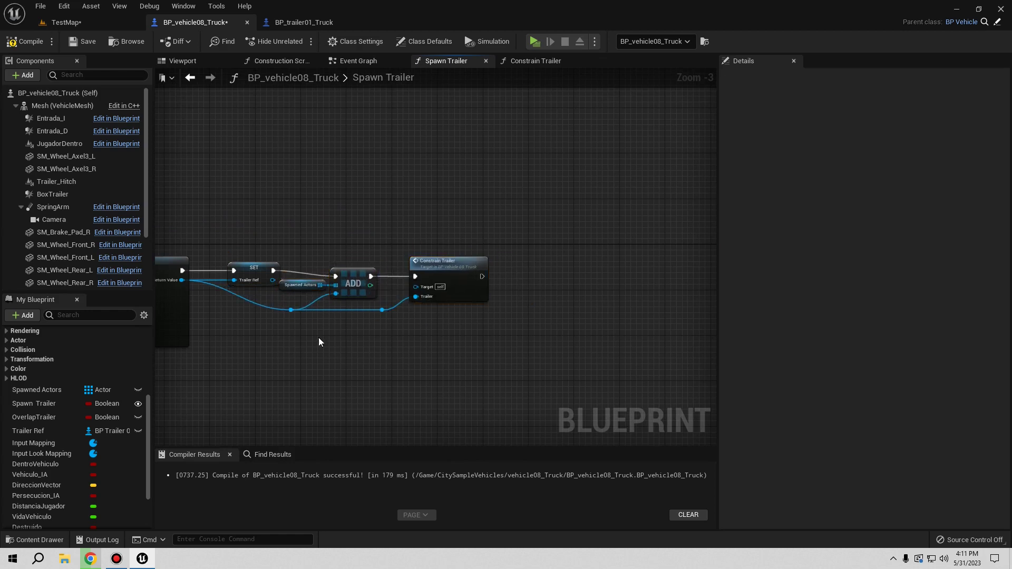
pyautogui.moveTo(289, 248); pyautogui.dragTo(469, 323)
pyautogui.moveTo(361, 276); pyautogui.dragTo(362, 271)
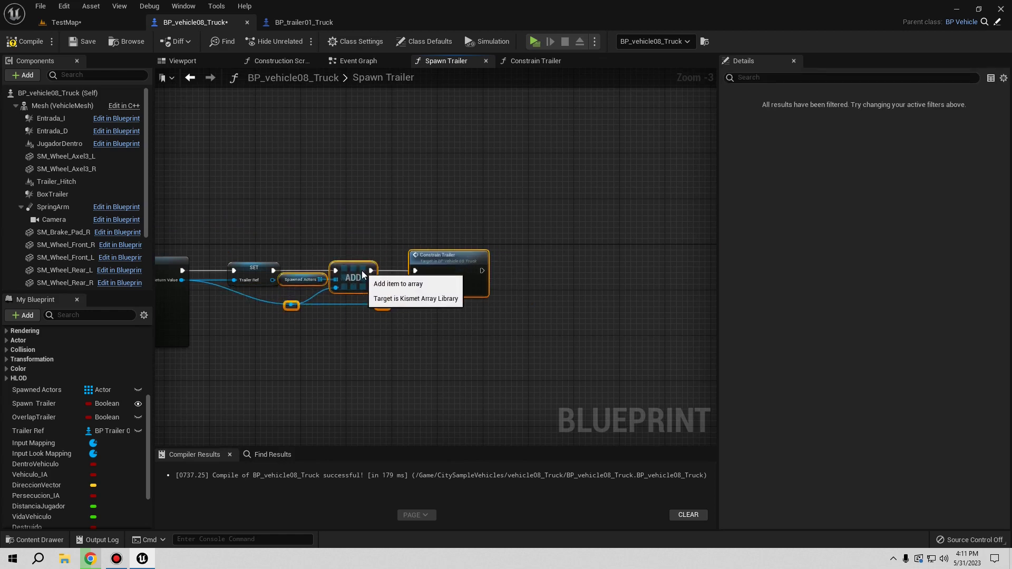
pyautogui.scroll(1, 369, 345)
pyautogui.scroll(2, 402, 358)
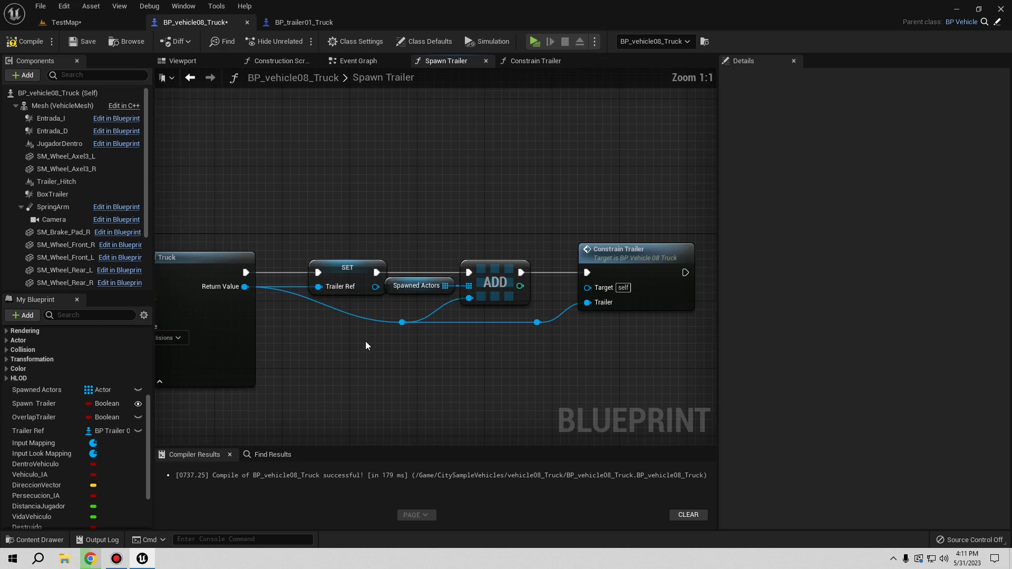
pyautogui.click(335, 278)
pyautogui.moveTo(336, 278); pyautogui.dragTo(433, 271, button='right')
pyautogui.click(24, 42)
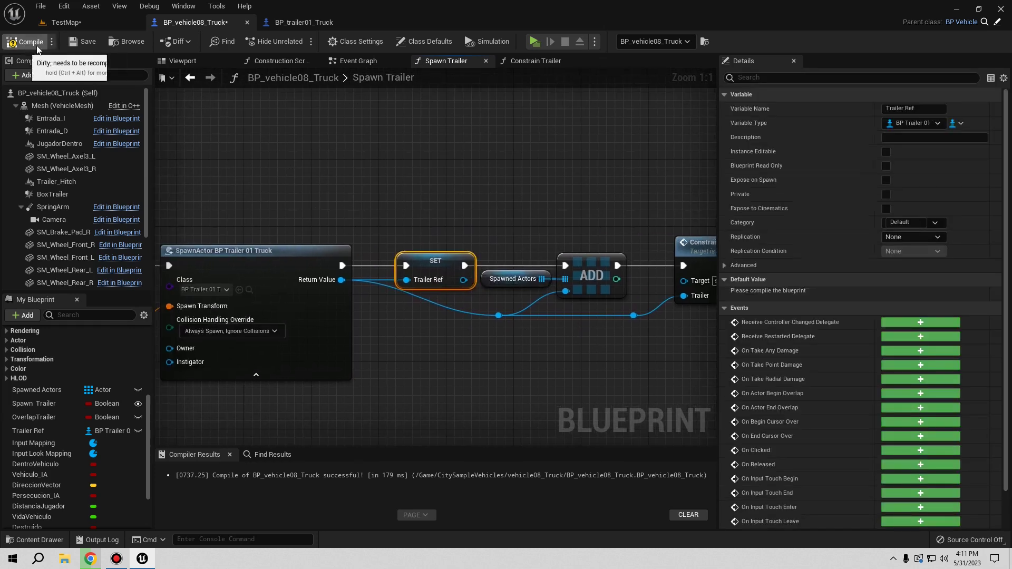
pyautogui.click(70, 41)
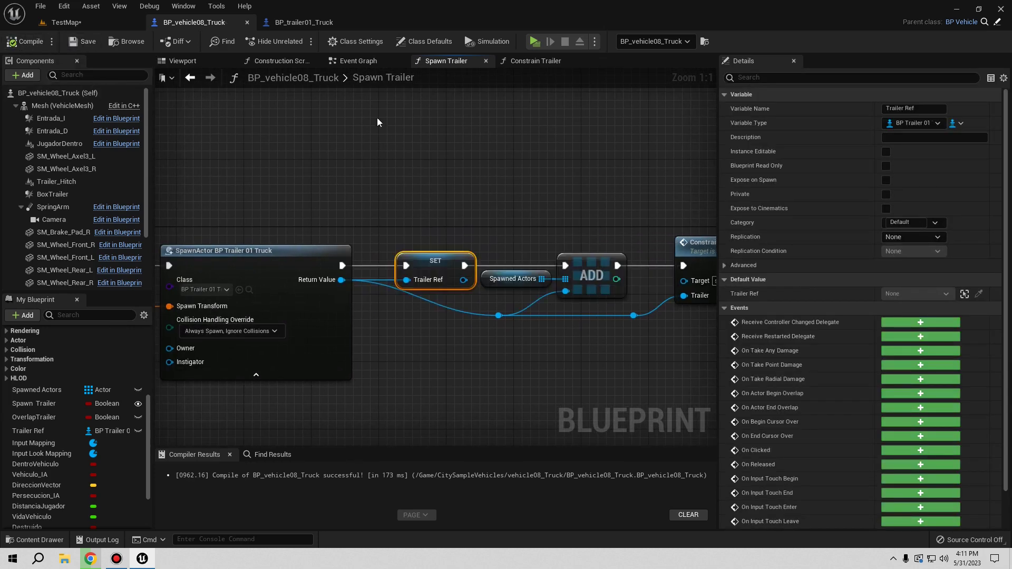
# Add a Trailer Ref getter, convert it to a Validated Get, and run Branch True into it
pyautogui.click(352, 61)
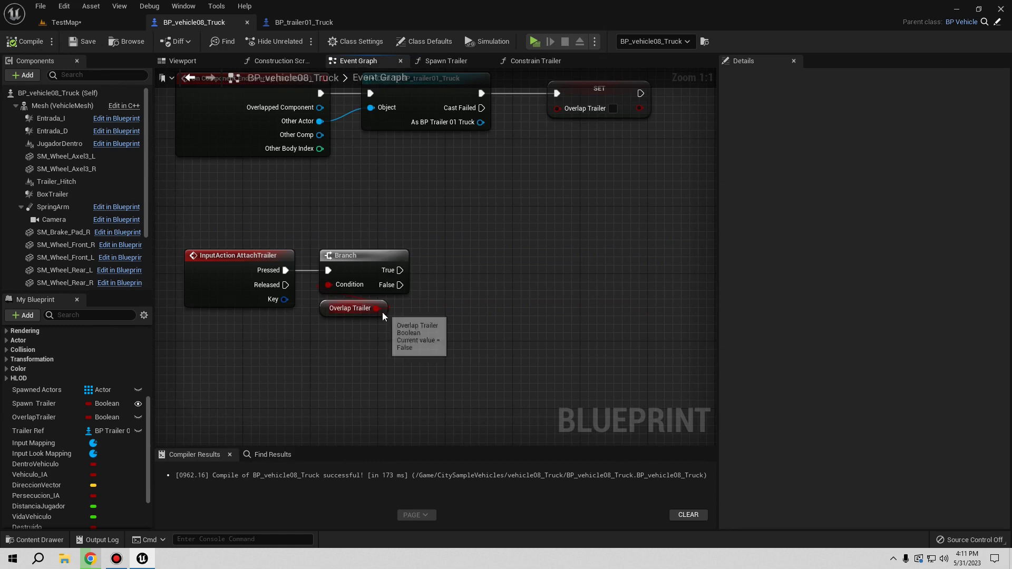
pyautogui.moveTo(28, 431)
pyautogui.mouseDown()
pyautogui.moveTo(416, 302)
pyautogui.moveTo(428, 289)
pyautogui.mouseUp()
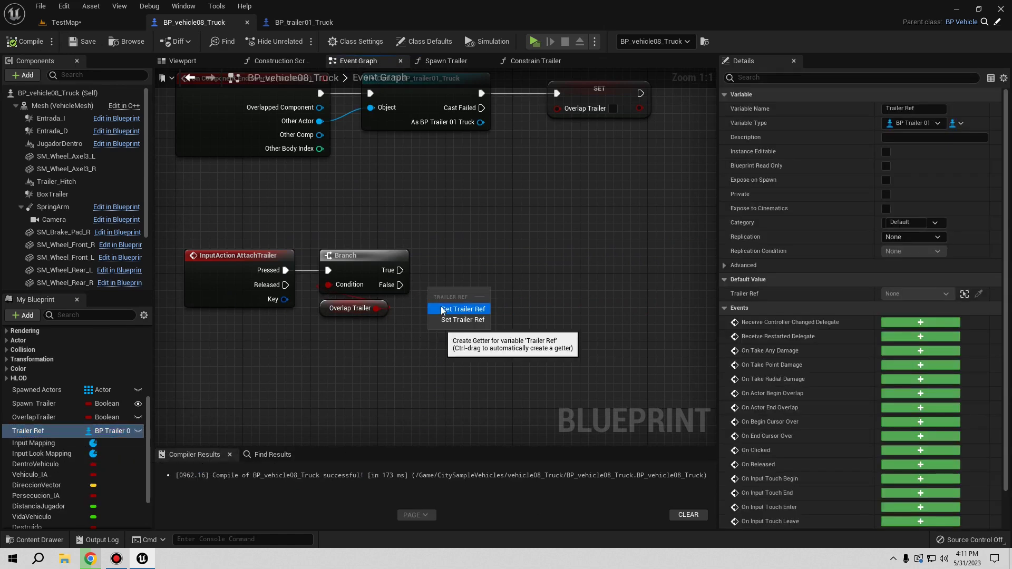
pyautogui.click(442, 310)
pyautogui.rightClick(438, 298)
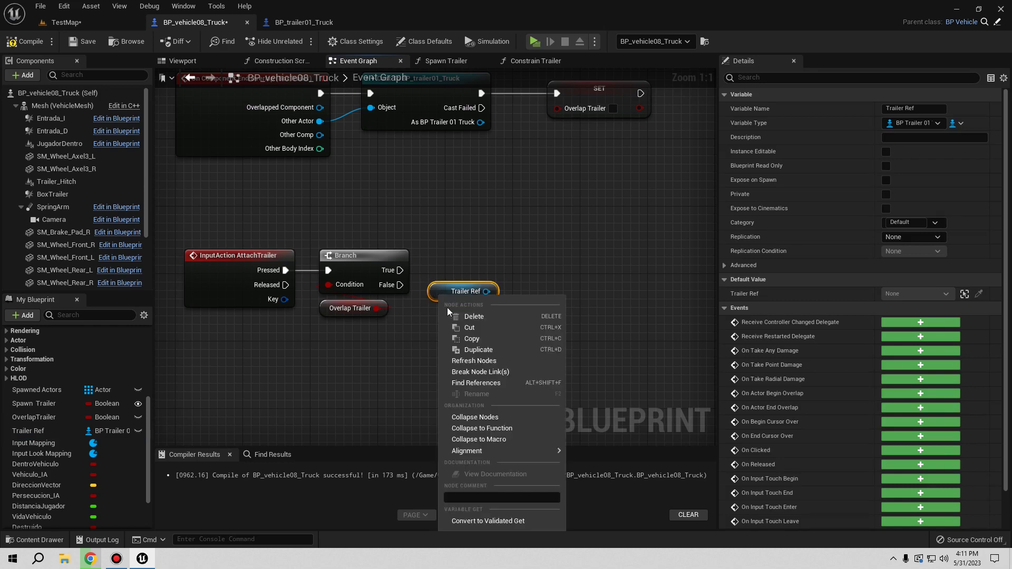
pyautogui.click(499, 522)
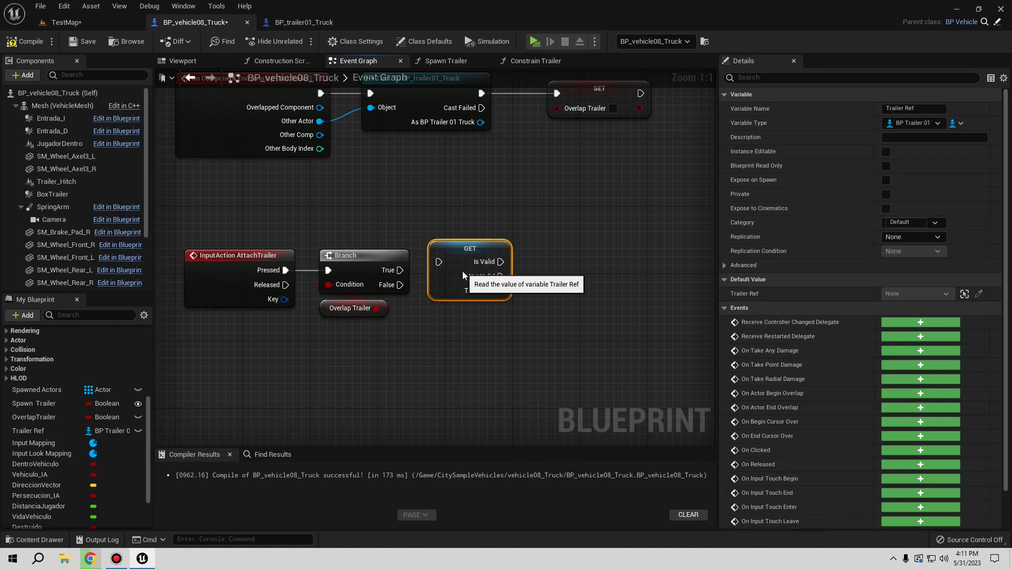
pyautogui.moveTo(430, 270); pyautogui.dragTo(399, 269)
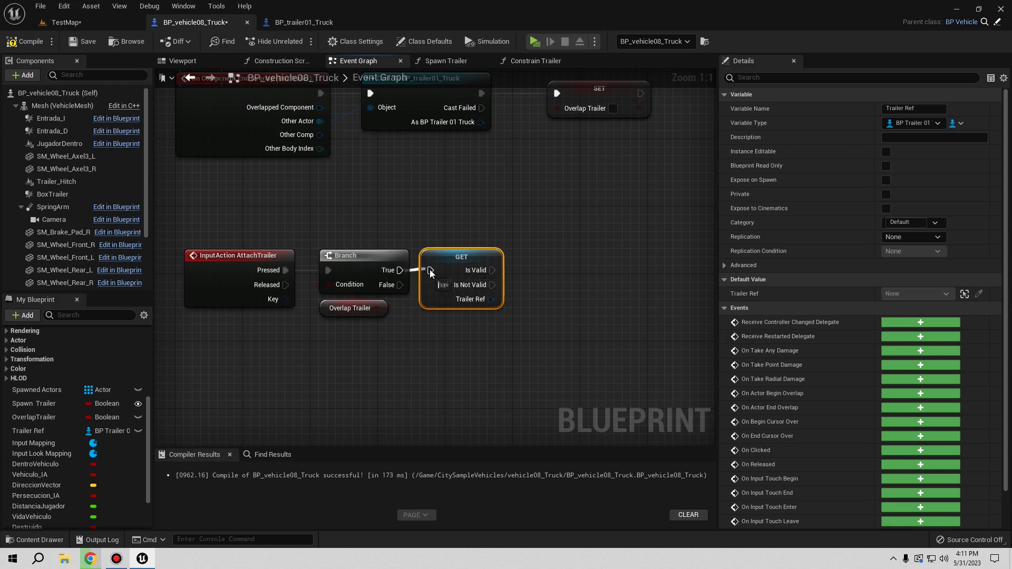
pyautogui.moveTo(431, 271); pyautogui.dragTo(328, 336, button='right')
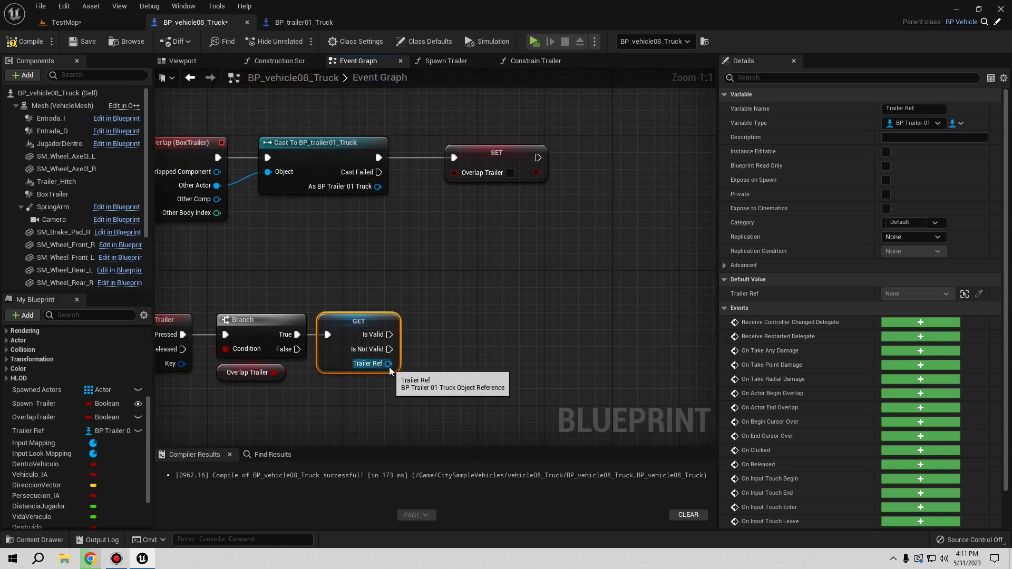
# Destroy the valid Trailer Ref with a Destroy Actor node
pyautogui.moveTo(388, 363); pyautogui.dragTo(469, 337)
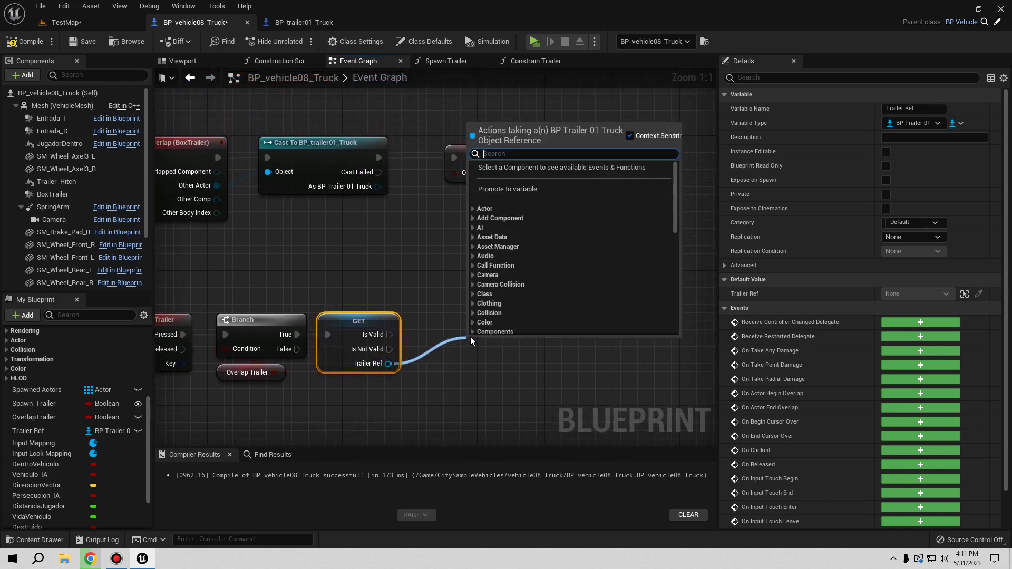
pyautogui.write('destr')
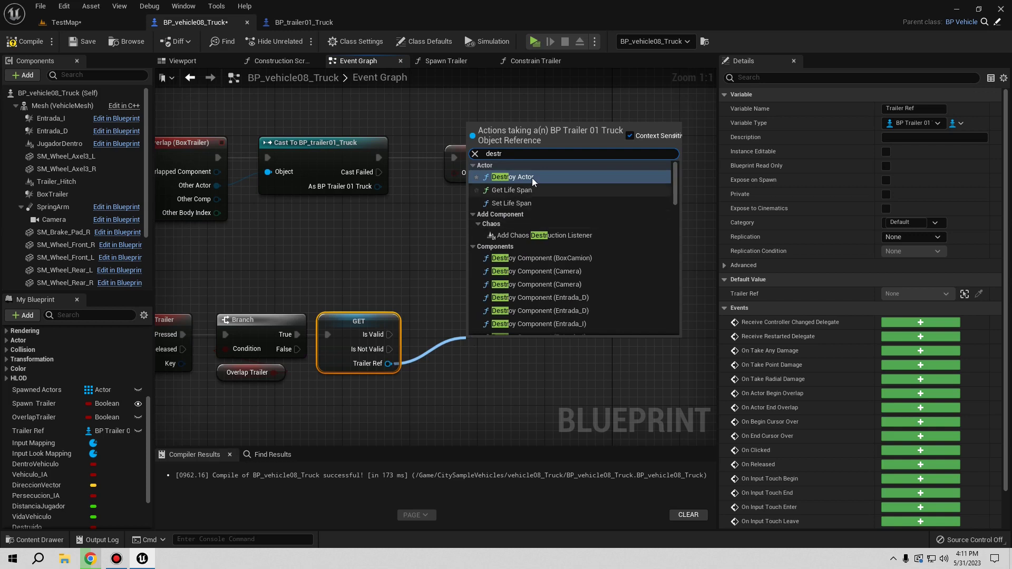
pyautogui.click(533, 177)
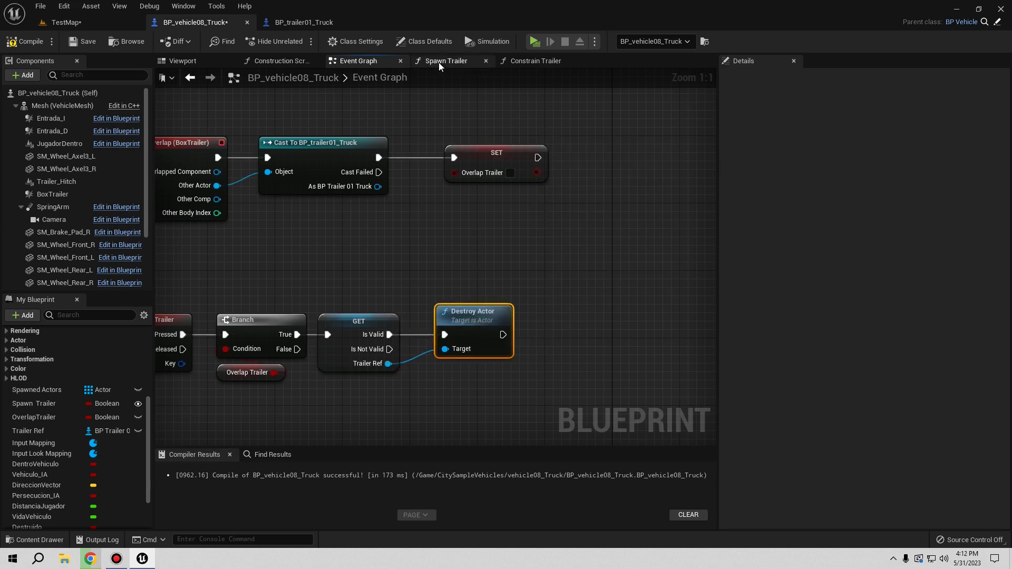
pyautogui.moveTo(486, 324); pyautogui.dragTo(415, 285, button='right')
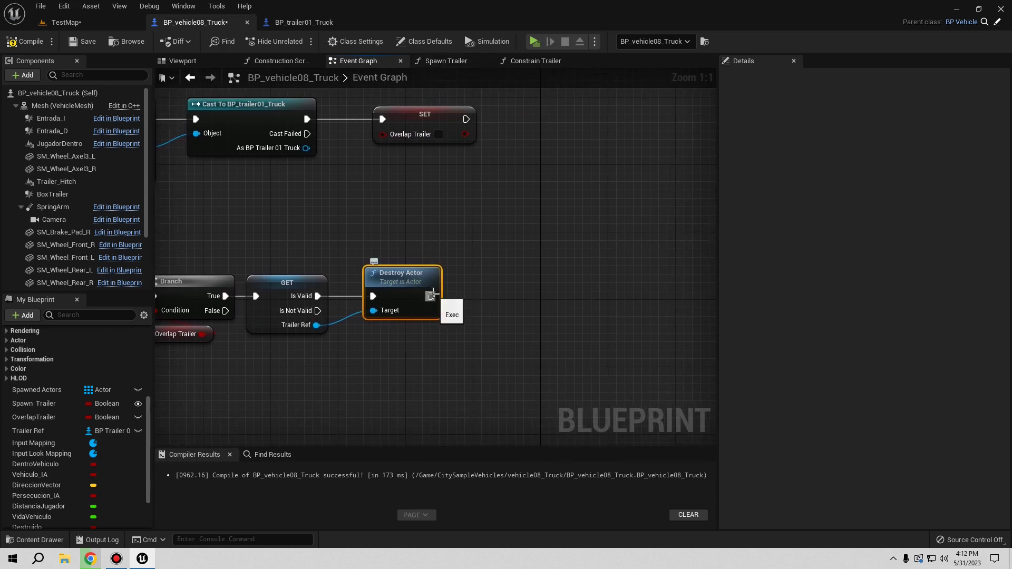
# Call Spawn Trailer with Spawn ticked after Destroy Actor and from Is Not Valid, then compile
pyautogui.moveTo(431, 296); pyautogui.dragTo(522, 296)
pyautogui.write('spawn tra')
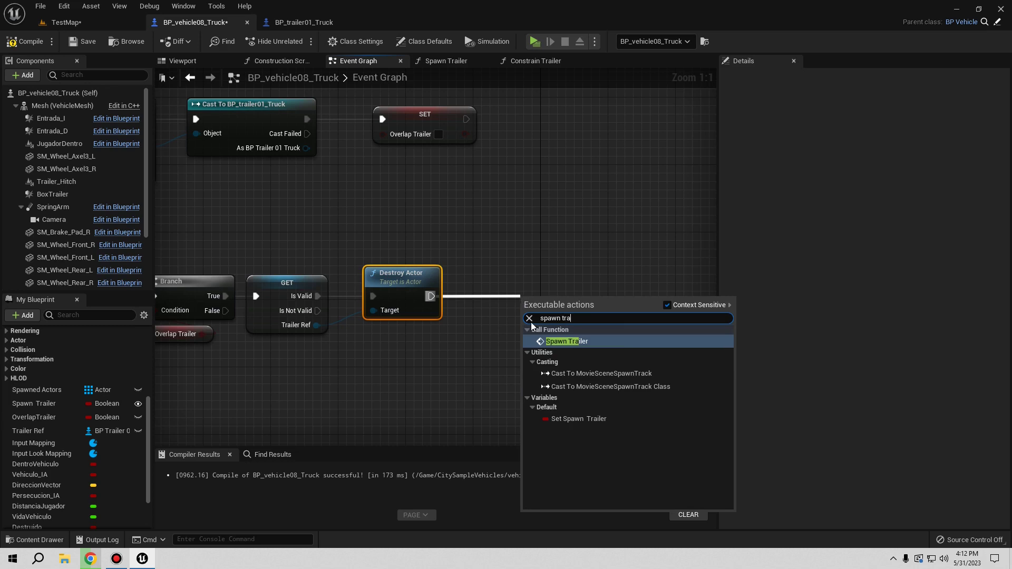
pyautogui.click(580, 341)
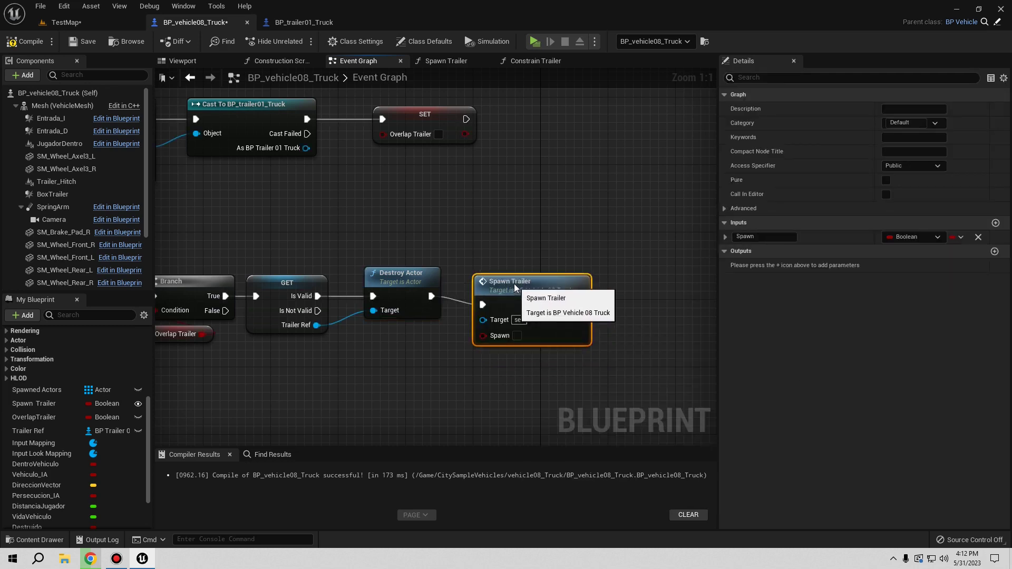
pyautogui.moveTo(514, 281); pyautogui.dragTo(506, 263)
pyautogui.click(517, 326)
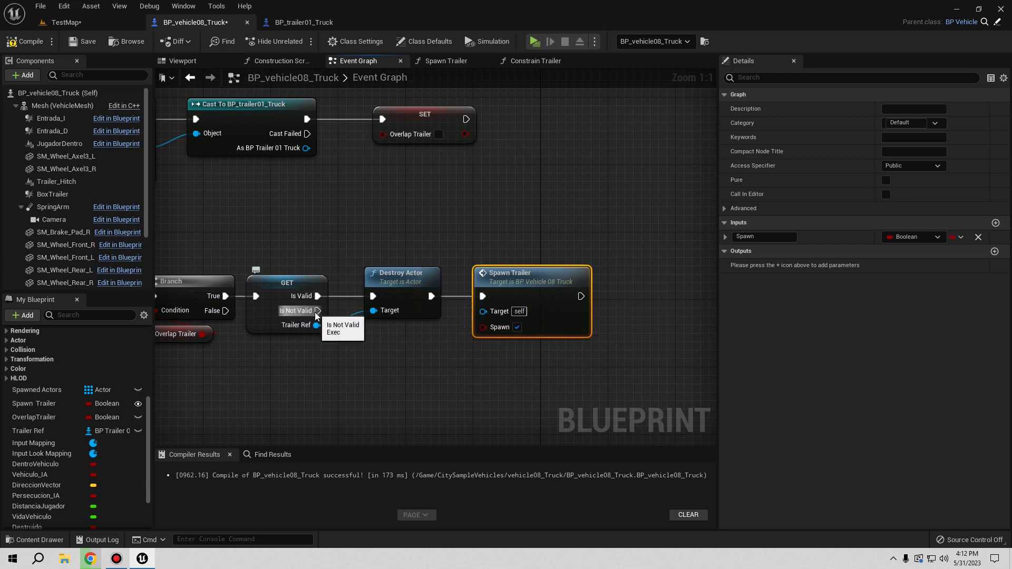
pyautogui.moveTo(318, 311); pyautogui.dragTo(483, 297)
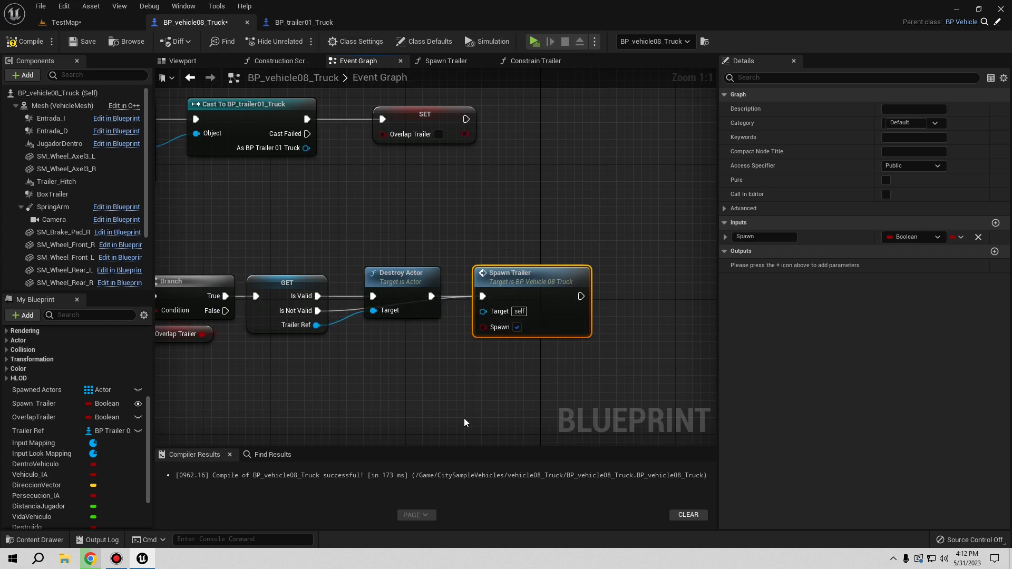
pyautogui.moveTo(465, 420); pyautogui.dragTo(552, 424, button='right')
pyautogui.click(37, 43)
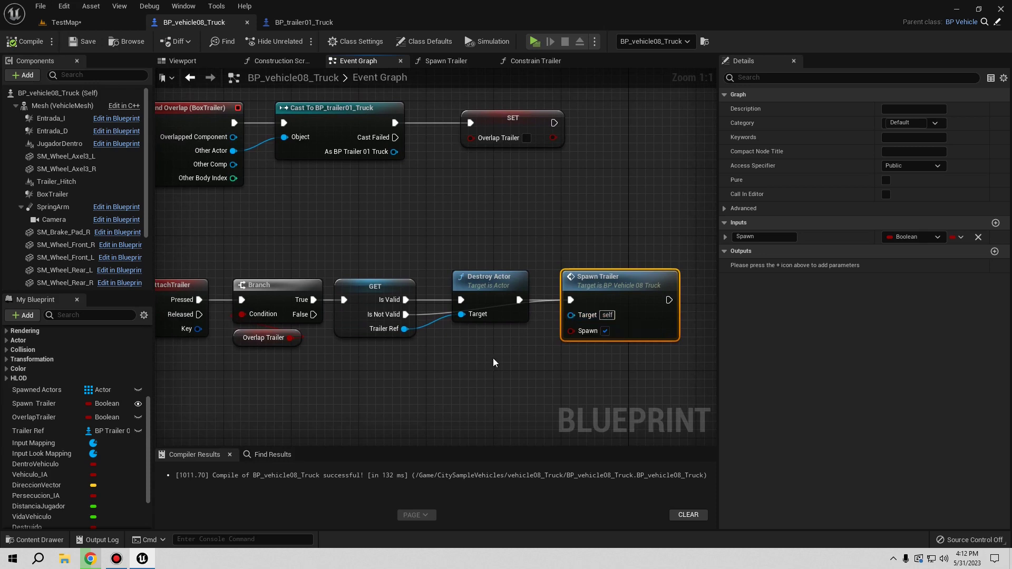
pyautogui.click(538, 45)
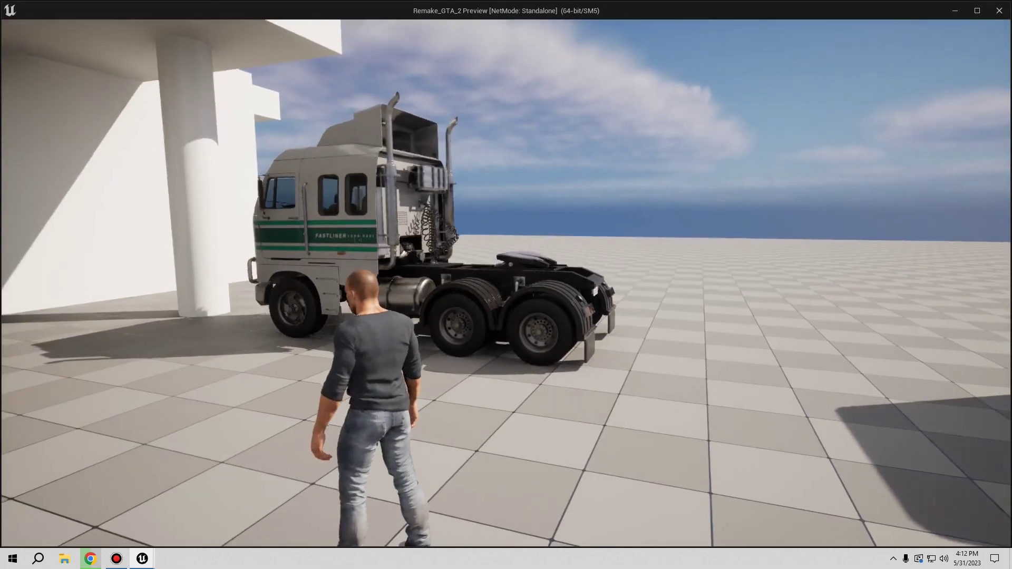
pyautogui.press('w')
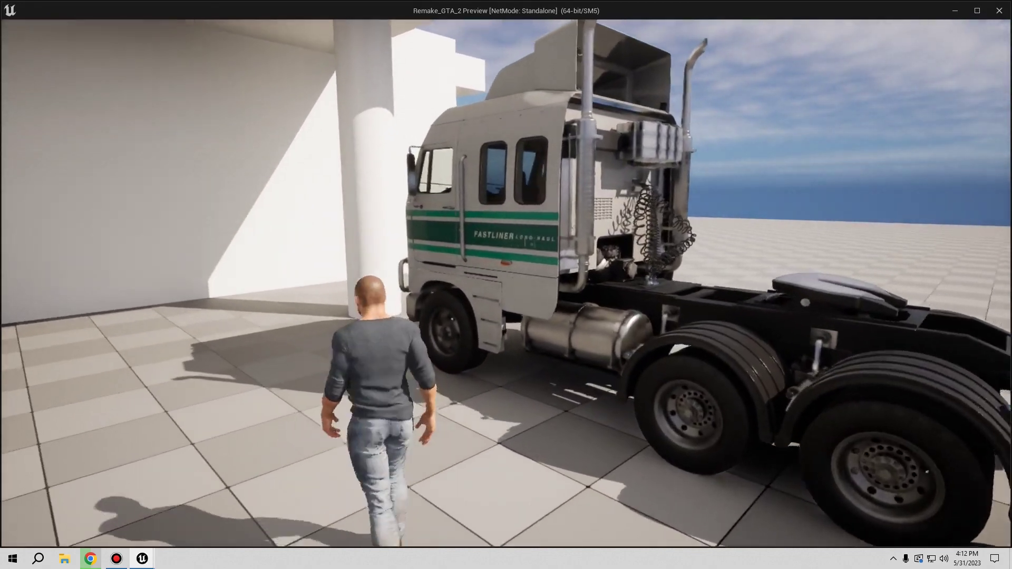
pyautogui.press('w')
pyautogui.press('c')
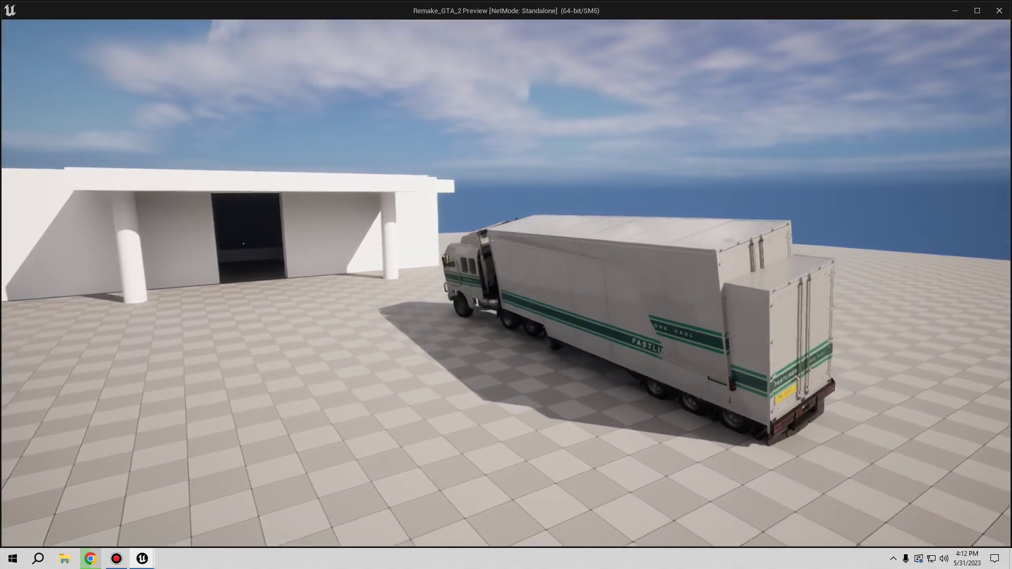
pyautogui.press('Escape')
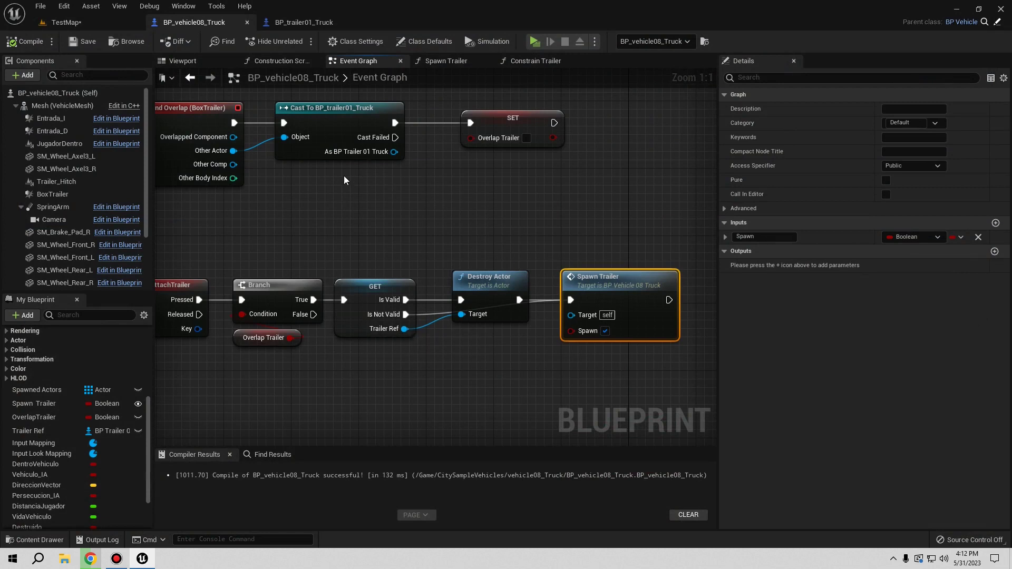
# Delete SET Trailer Ref in Spawn Trailer, wire the spawn straight into ADD, and return to Begin Overlap
pyautogui.moveTo(344, 176)
pyautogui.mouseDown(button='right')
pyautogui.moveTo(396, 206)
pyautogui.moveTo(399, 226)
pyautogui.mouseUp(button='right')
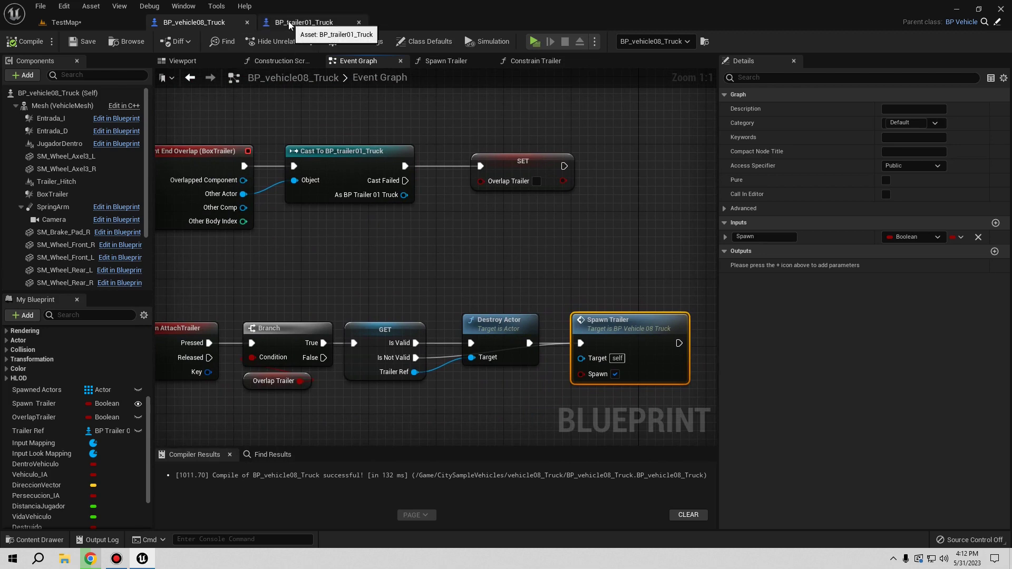
pyautogui.doubleClick(643, 327)
pyautogui.moveTo(487, 336); pyautogui.dragTo(437, 341, button='right')
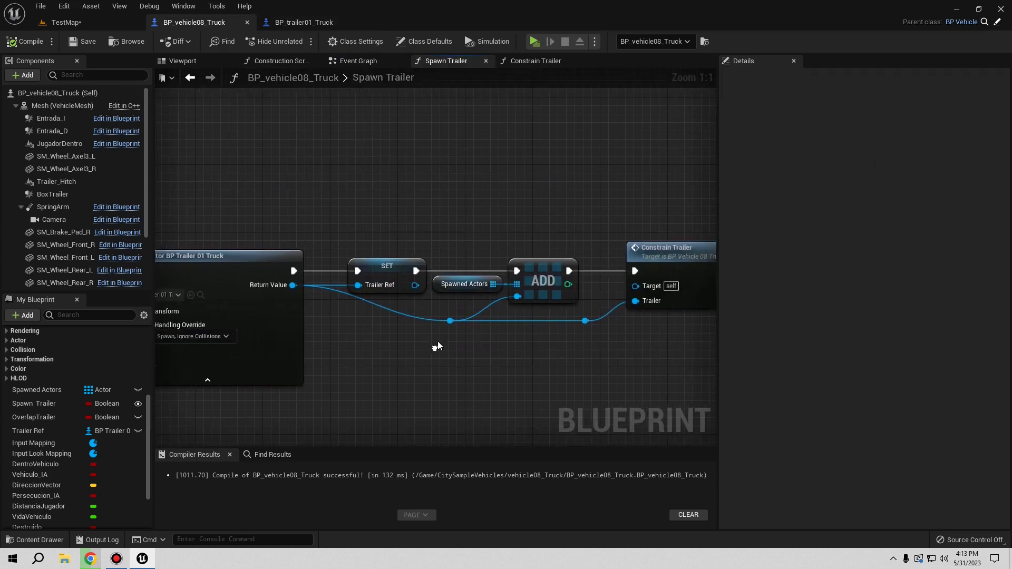
pyautogui.click(383, 271)
pyautogui.press('Delete')
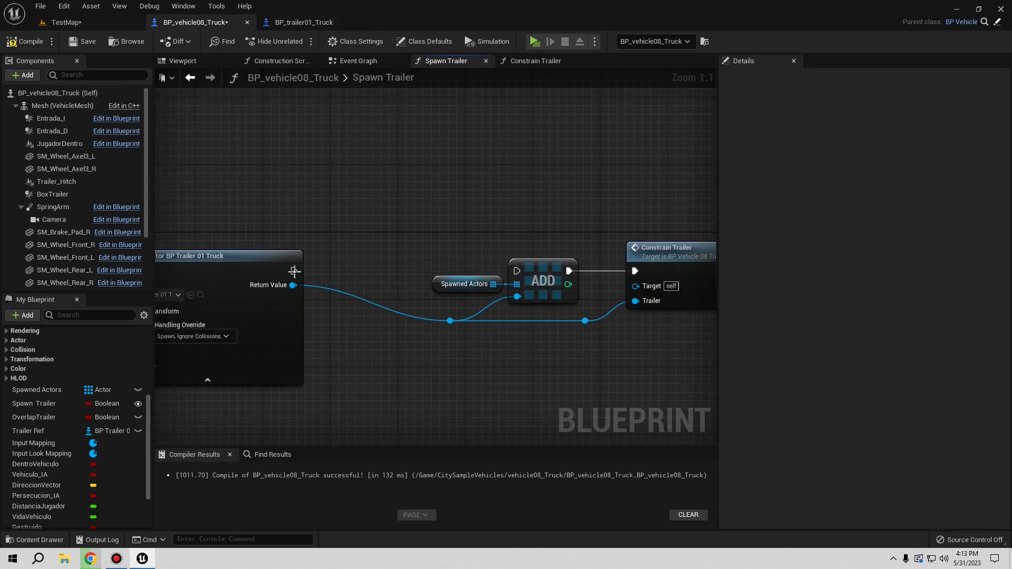
pyautogui.moveTo(294, 270)
pyautogui.mouseDown()
pyautogui.moveTo(486, 280)
pyautogui.moveTo(517, 272)
pyautogui.mouseUp()
pyautogui.click(356, 62)
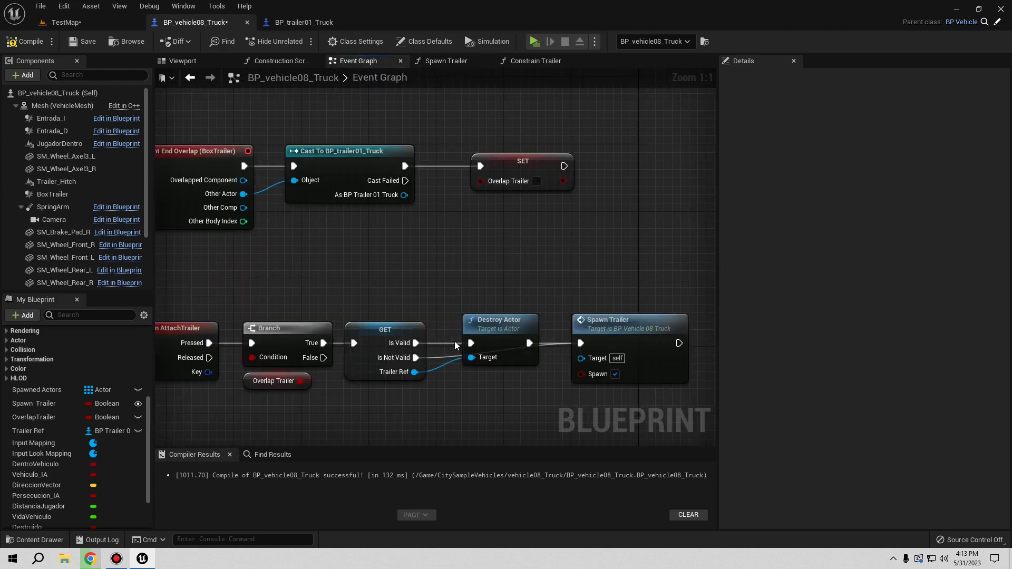
pyautogui.moveTo(448, 186); pyautogui.dragTo(447, 417, button='right')
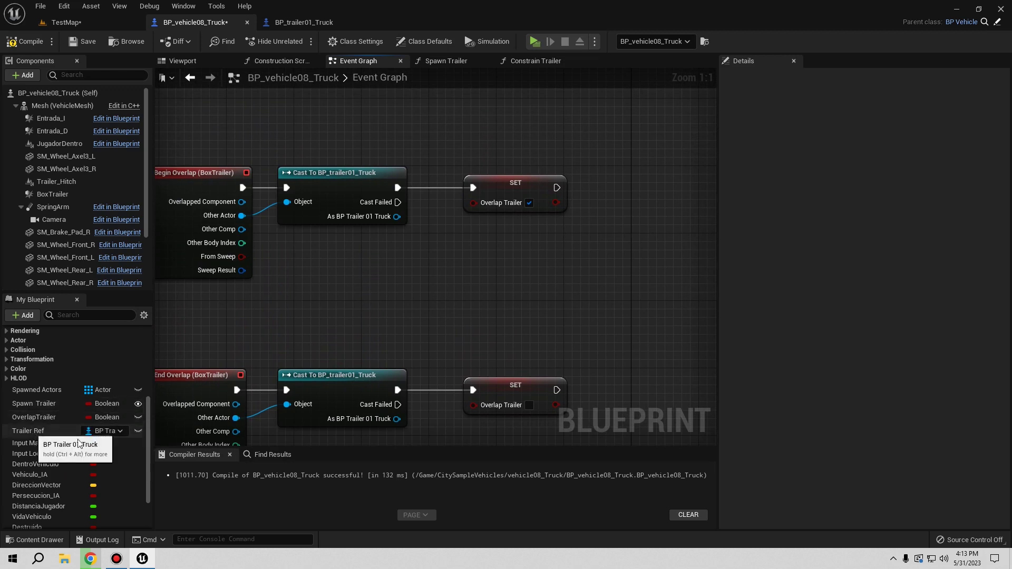
# Set Trailer Ref from the Cast To BP_trailer01_Truck result, then set Overlap Trailer true
pyautogui.moveTo(53, 430)
pyautogui.mouseDown()
pyautogui.moveTo(439, 247)
pyautogui.moveTo(451, 256)
pyautogui.mouseUp()
pyautogui.click(465, 276)
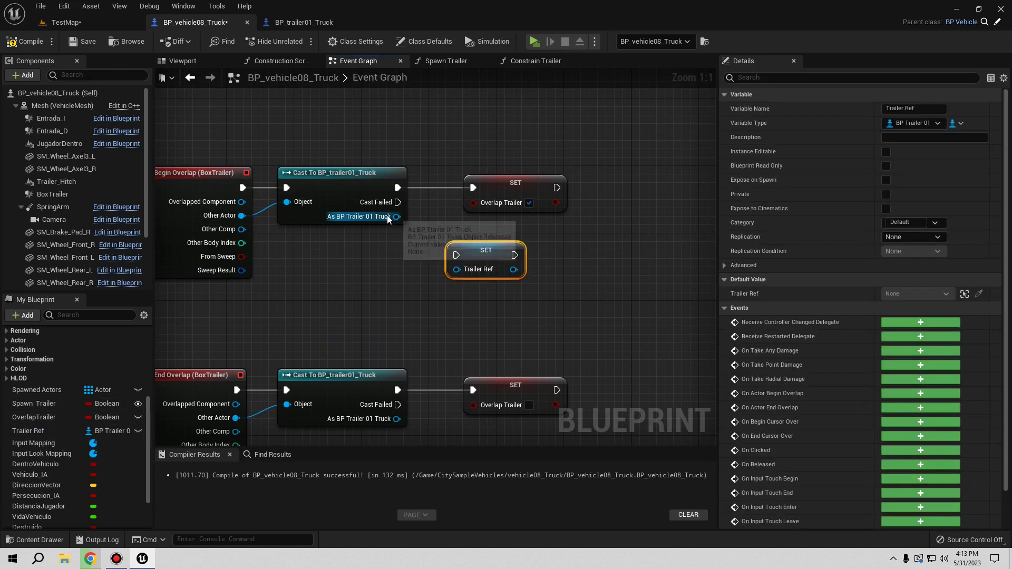
pyautogui.moveTo(396, 217)
pyautogui.mouseDown()
pyautogui.moveTo(438, 270)
pyautogui.moveTo(458, 270)
pyautogui.mouseUp()
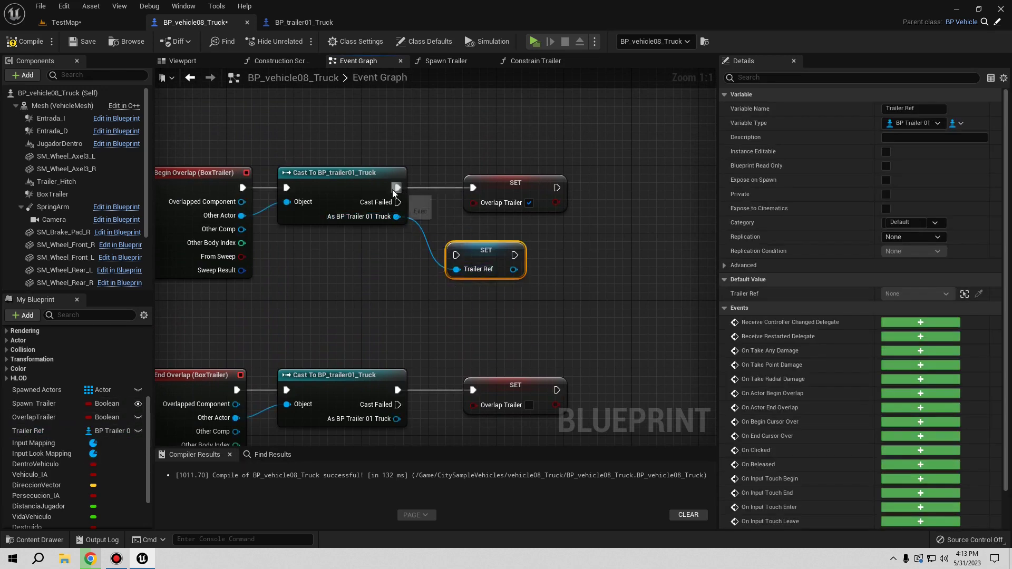
pyautogui.moveTo(393, 189); pyautogui.dragTo(461, 256)
pyautogui.moveTo(516, 183); pyautogui.dragTo(609, 183)
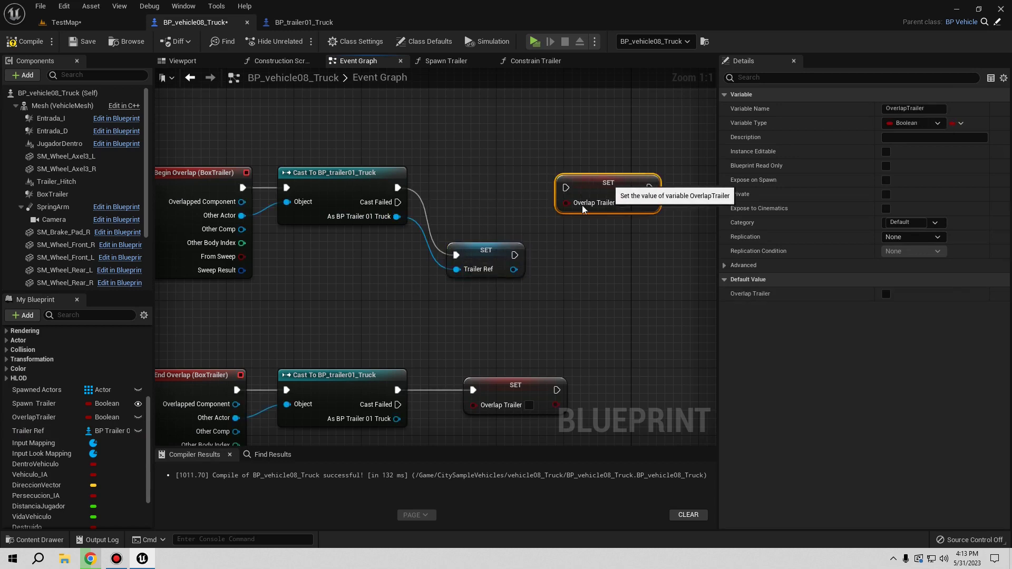
pyautogui.moveTo(483, 243); pyautogui.dragTo(466, 175)
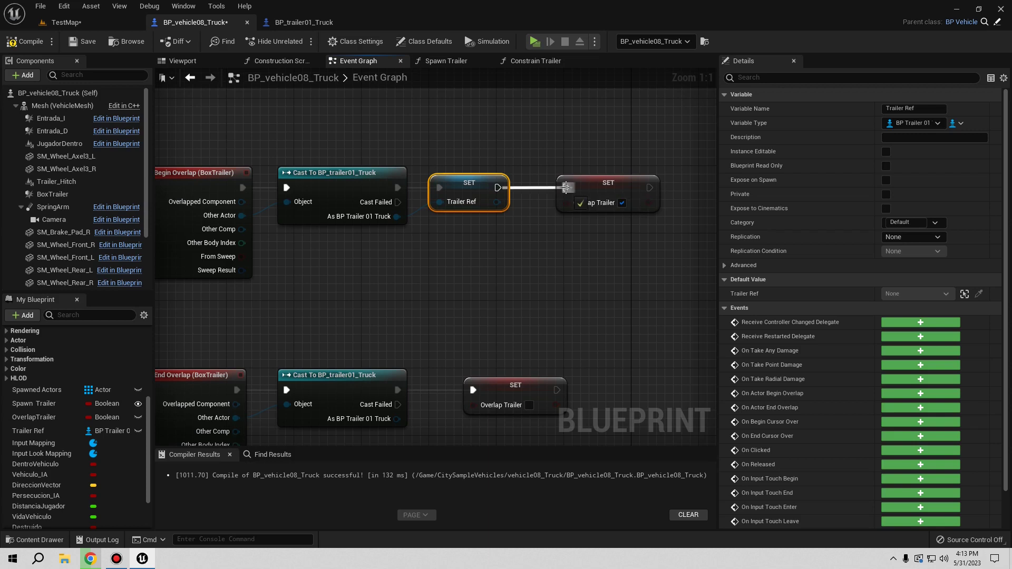
pyautogui.moveTo(565, 187); pyautogui.dragTo(569, 187)
pyautogui.click(597, 182)
pyautogui.moveTo(483, 353); pyautogui.dragTo(520, 271, button='right')
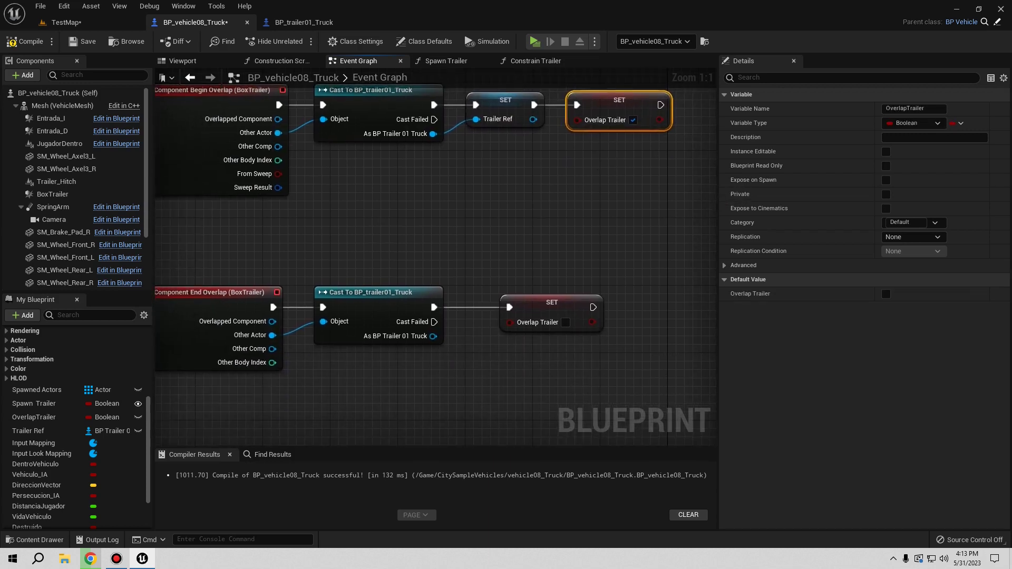
# Compile the truck blueprint and look over the AttachTrailer and Begin Overlap nodes
pyautogui.moveTo(203, 86); pyautogui.dragTo(220, 155, button='right')
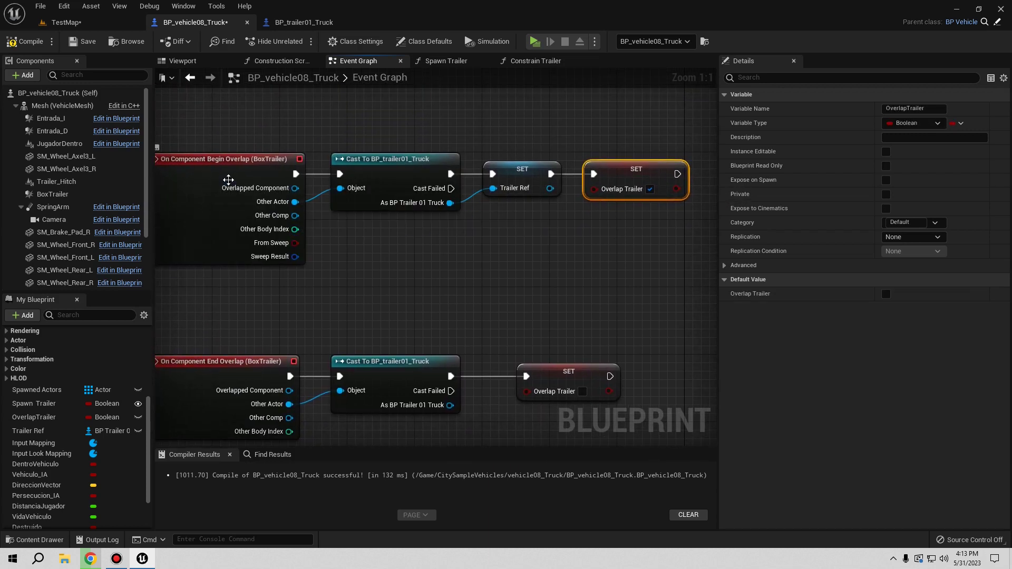
pyautogui.moveTo(519, 301); pyautogui.dragTo(233, 41, button='right')
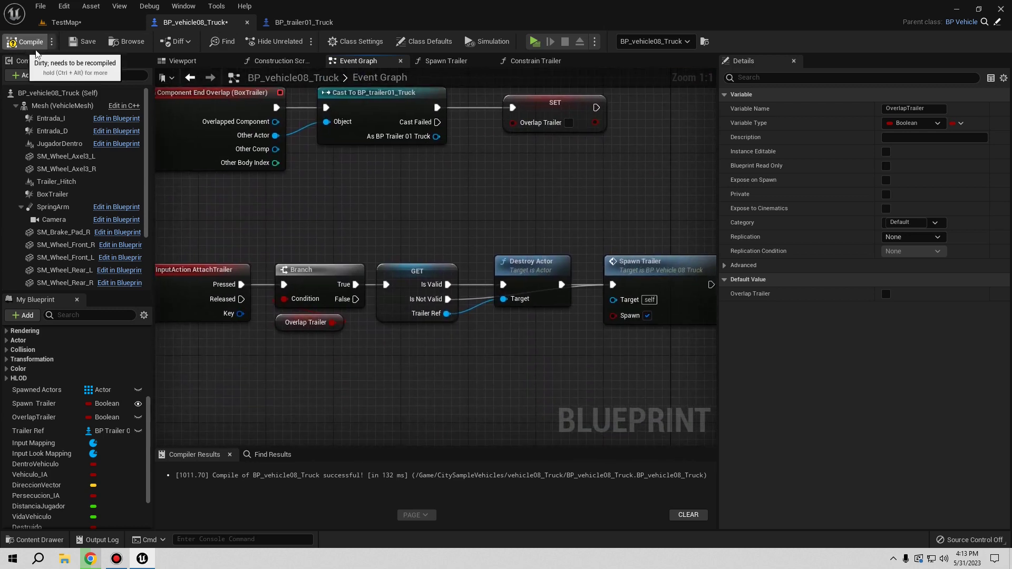
pyautogui.click(21, 41)
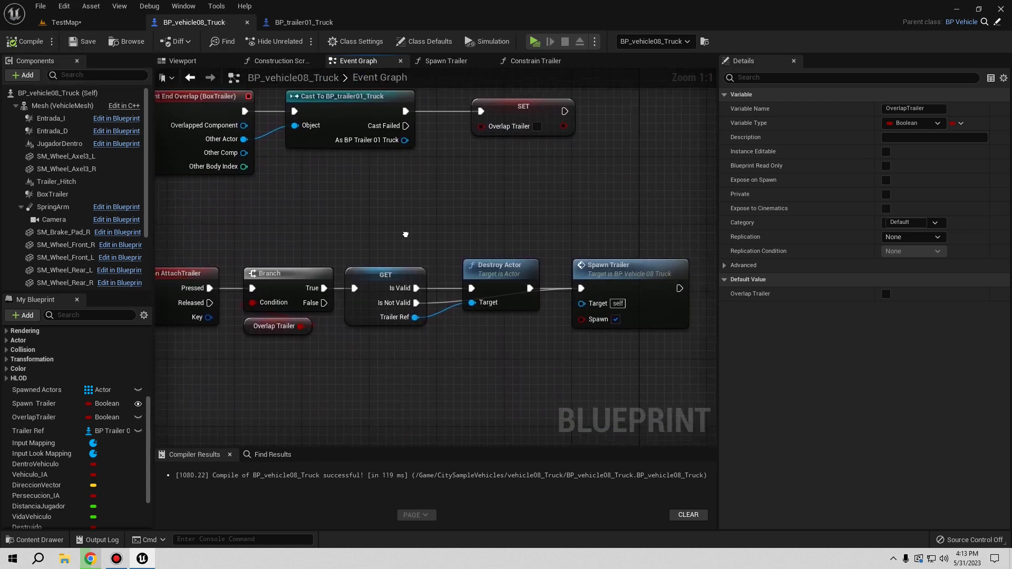
pyautogui.moveTo(345, 269); pyautogui.dragTo(403, 274, button='right')
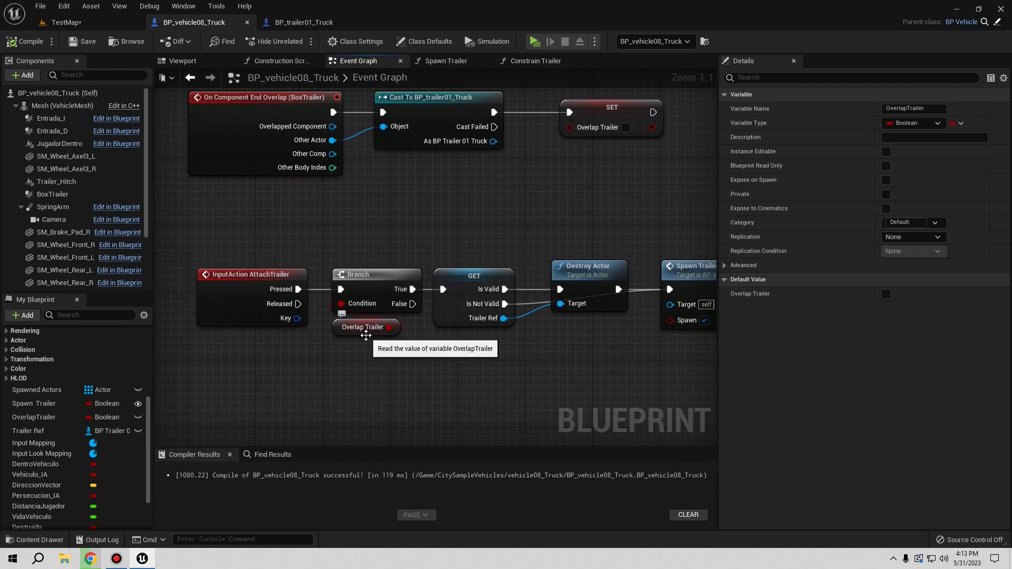
pyautogui.moveTo(435, 359); pyautogui.dragTo(365, 424, button='right')
pyautogui.moveTo(453, 244); pyautogui.dragTo(448, 415, button='right')
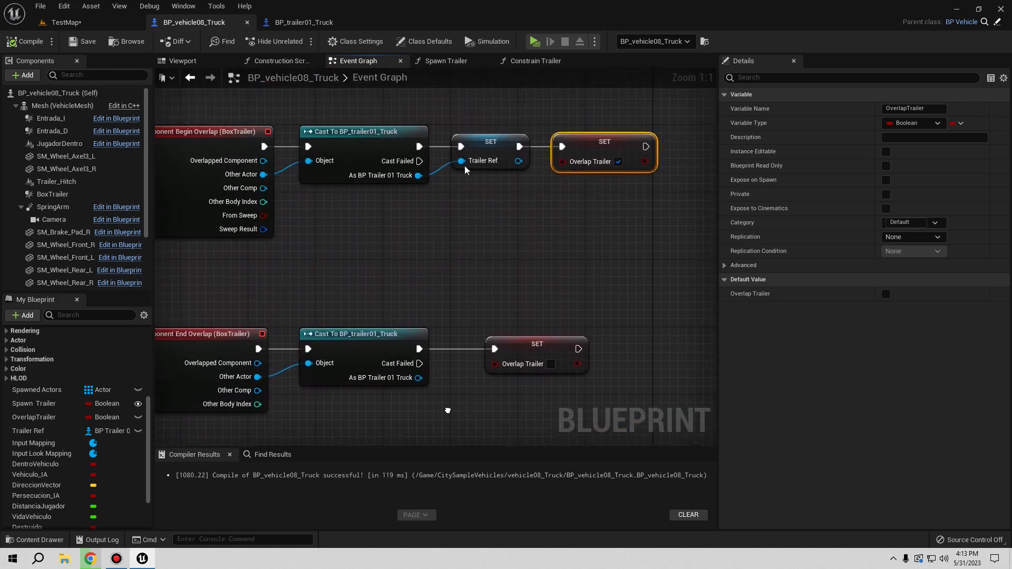
pyautogui.moveTo(620, 443); pyautogui.dragTo(594, 358, button='right')
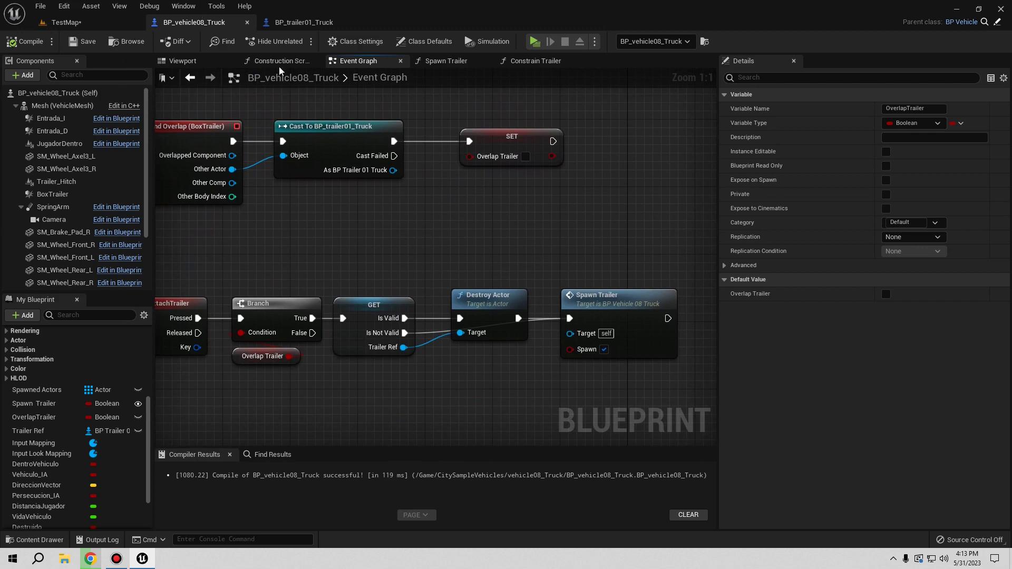
pyautogui.click(535, 41)
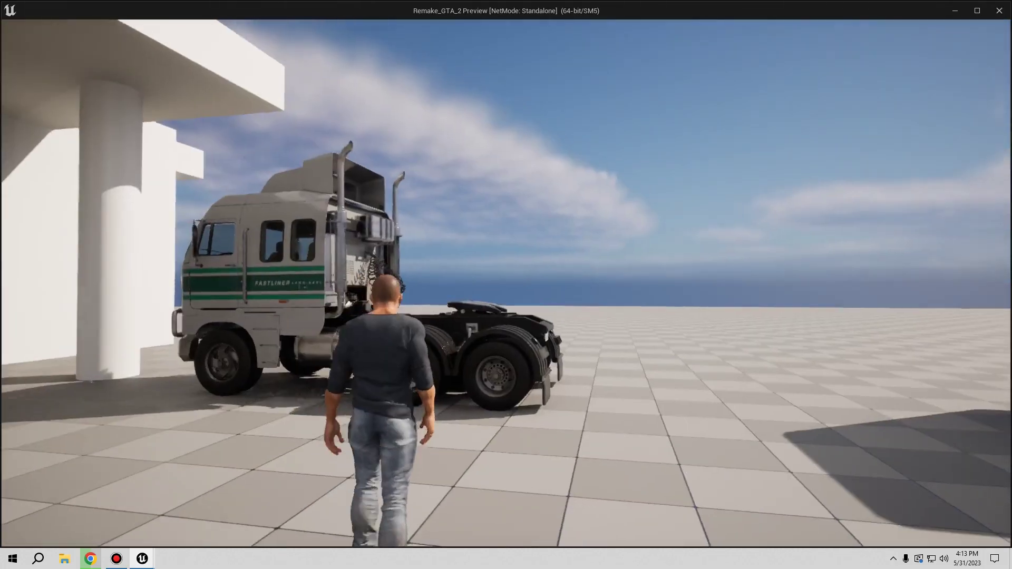
pyautogui.press('w')
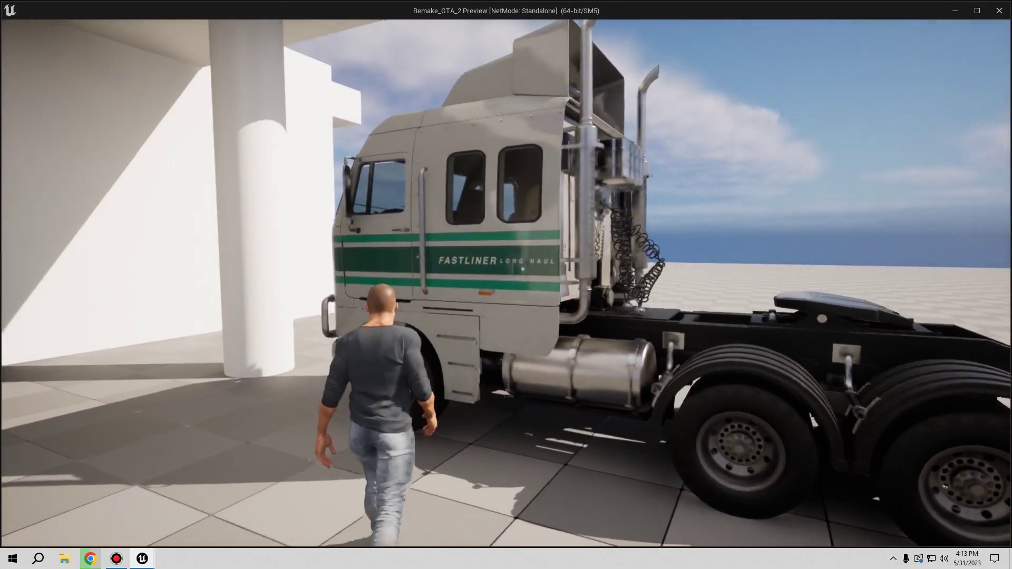
pyautogui.press('w')
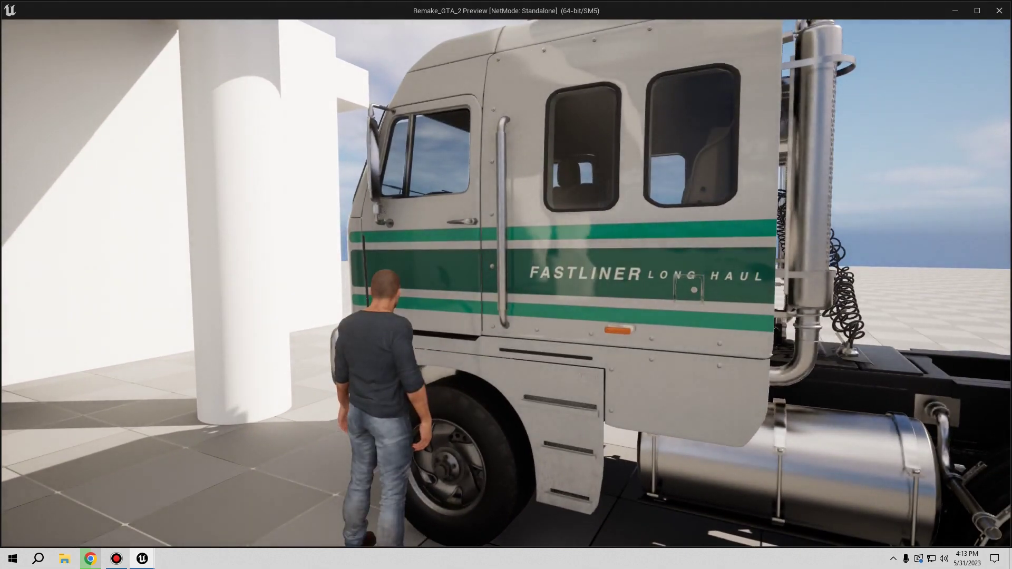
pyautogui.press('e')
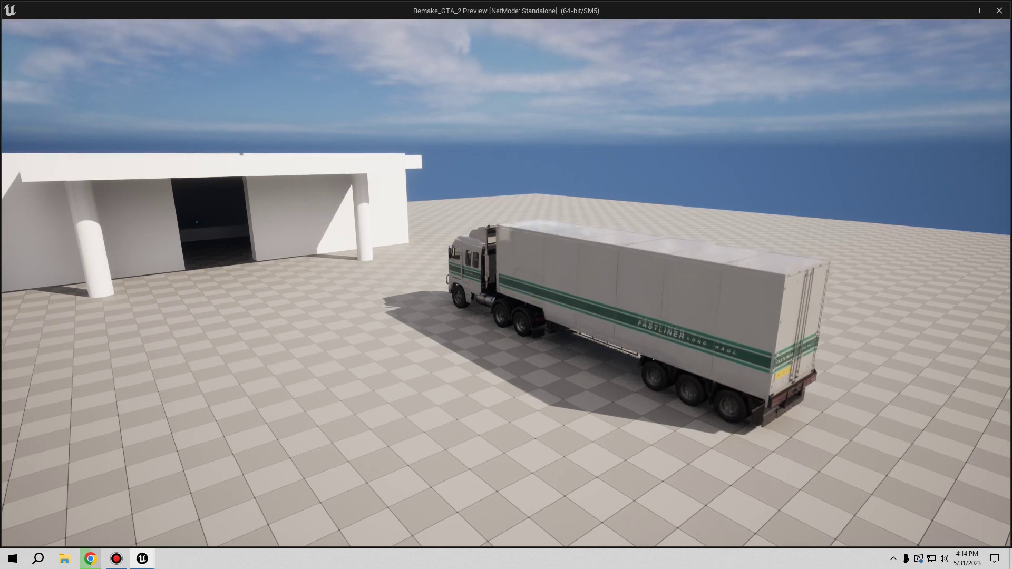
pyautogui.press('Escape')
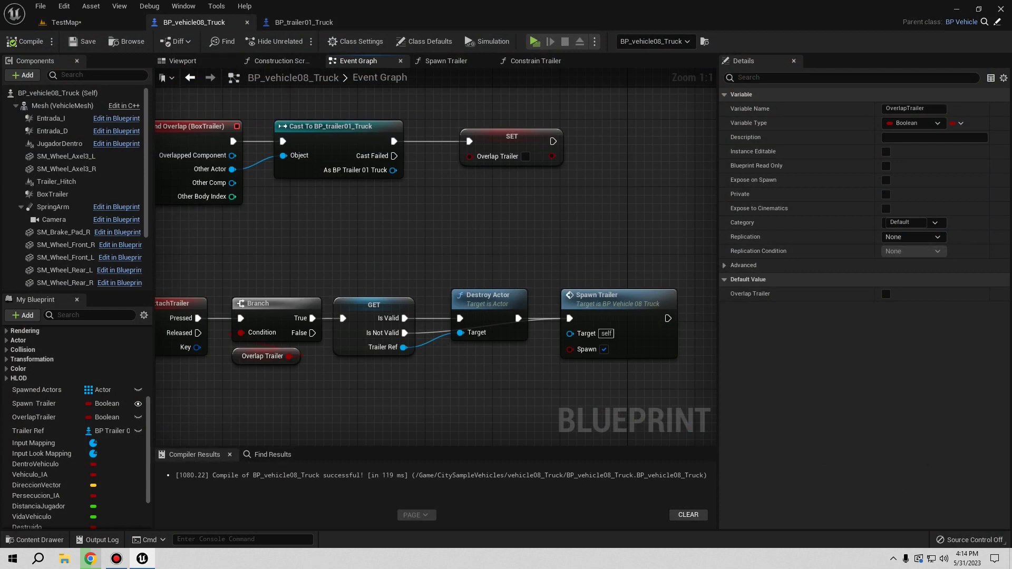
# Move the GET, Destroy Actor and Spawn Trailer nodes right and insert a Do Once after Branch True
pyautogui.moveTo(380, 360); pyautogui.dragTo(354, 352, button='right')
pyautogui.moveTo(396, 406); pyautogui.dragTo(496, 394, button='right')
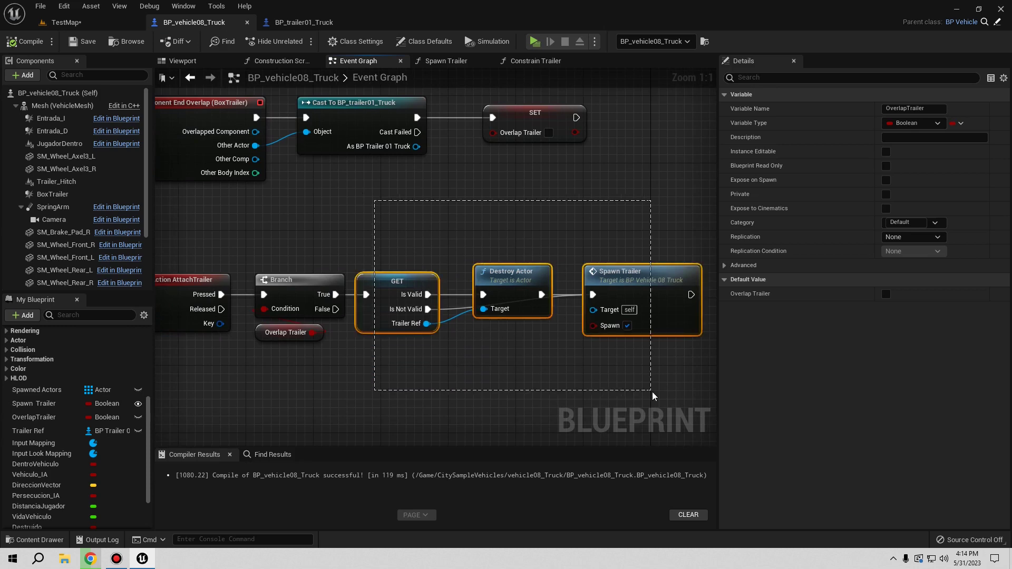
pyautogui.moveTo(479, 322); pyautogui.dragTo(655, 389)
pyautogui.moveTo(385, 279); pyautogui.dragTo(543, 279)
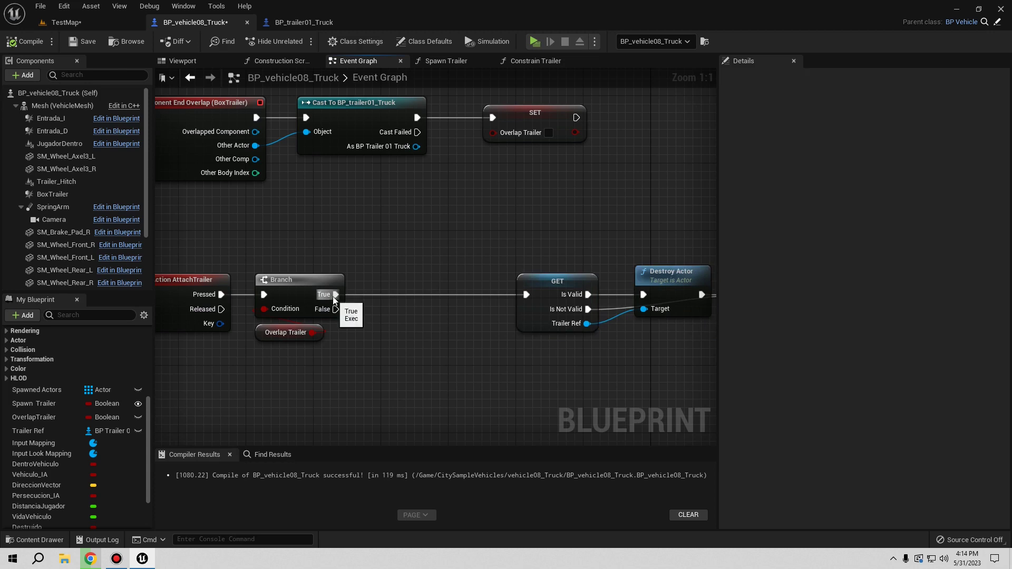
pyautogui.keyDown('ctrl'); pyautogui.moveTo(335, 294); pyautogui.dragTo(391, 292); pyautogui.keyUp('ctrl')
pyautogui.write('do onv')
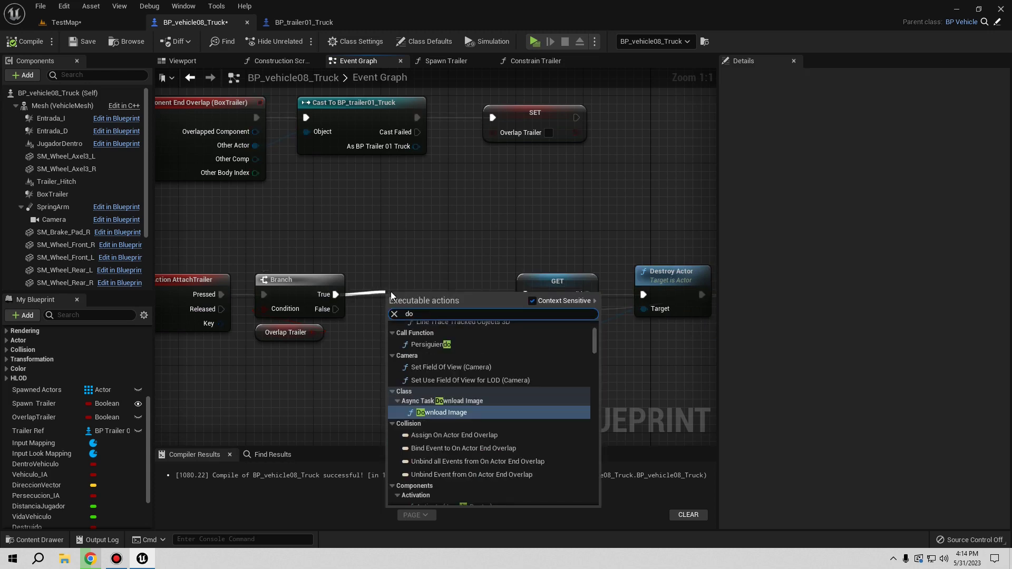
pyautogui.press('BackSpace')
pyautogui.write('ce')
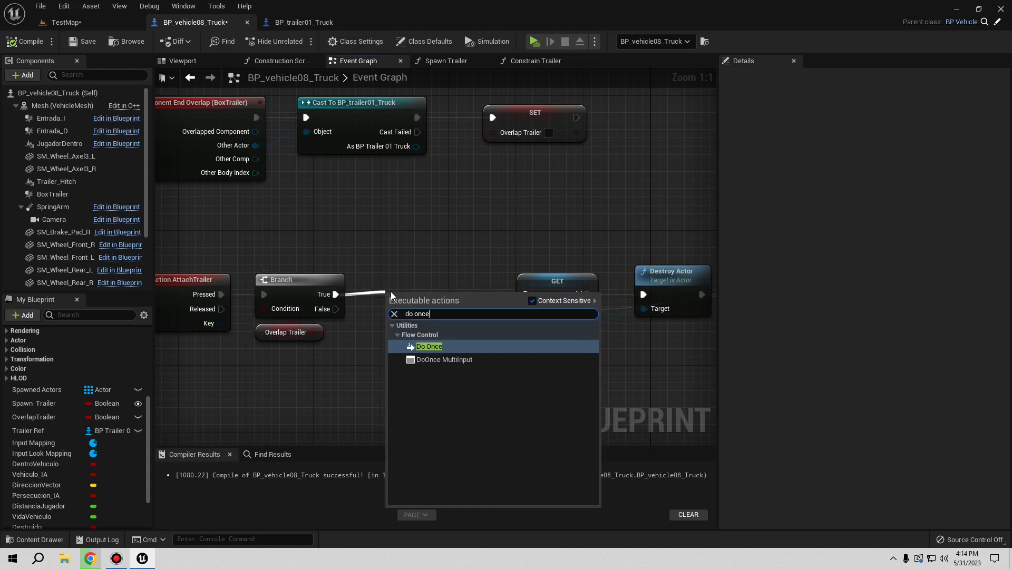
pyautogui.press('Return')
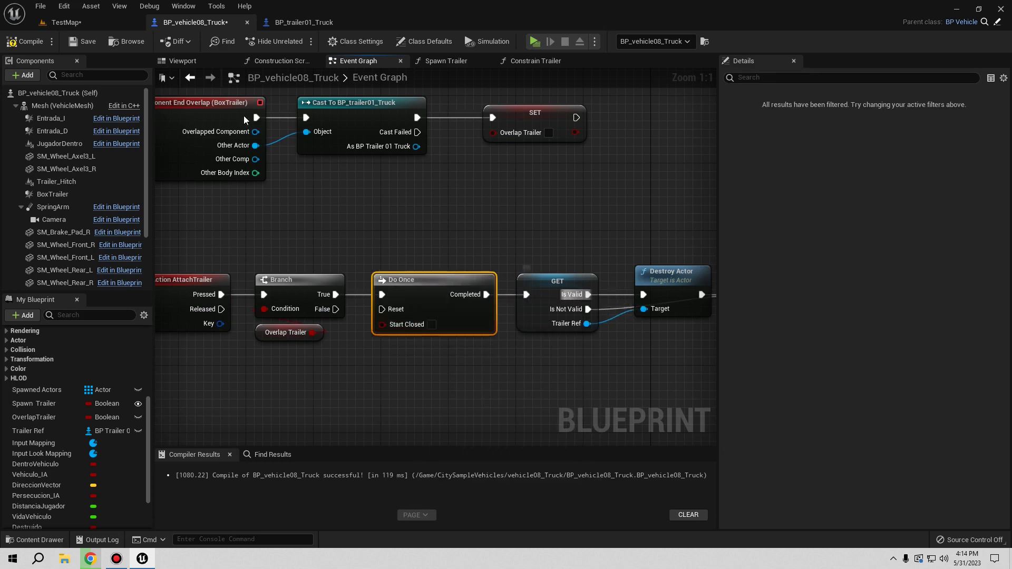
# Compile and save the truck blueprint, then start a play test
pyautogui.click(18, 45)
pyautogui.click(83, 41)
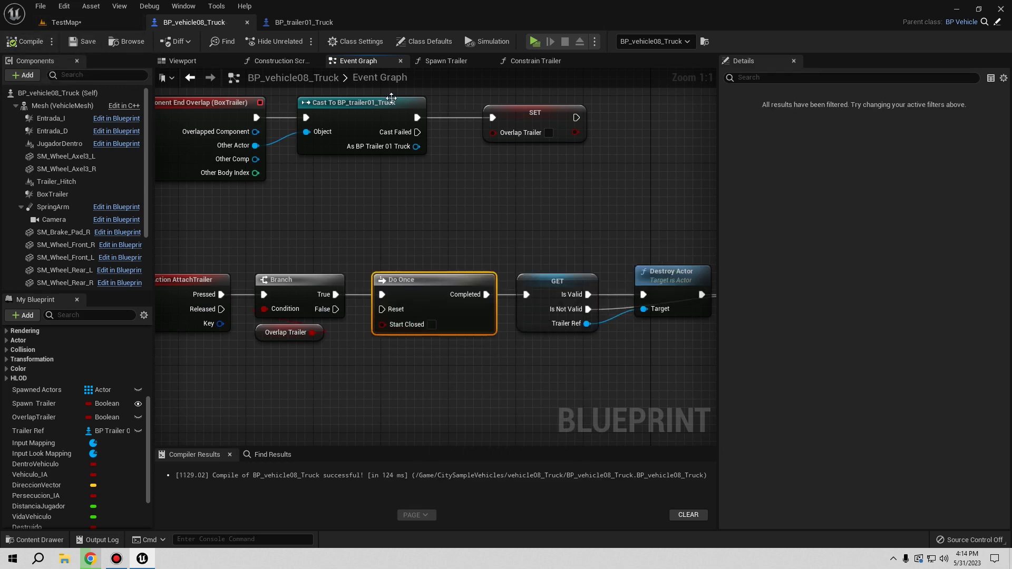
pyautogui.click(534, 41)
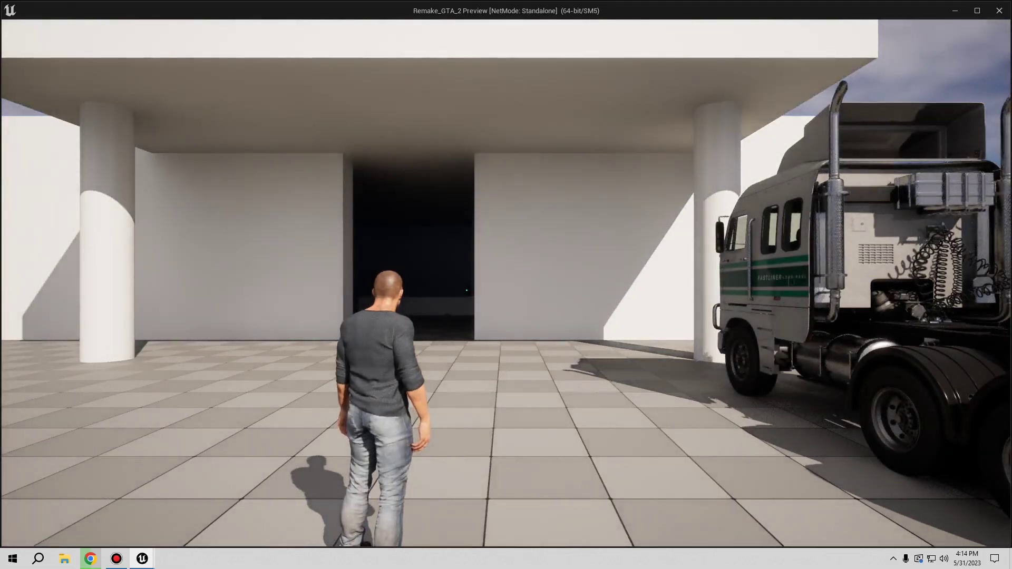
# Walk to the truck, enter it with E, and reverse onto the trailer to hitch it
pyautogui.press('w')
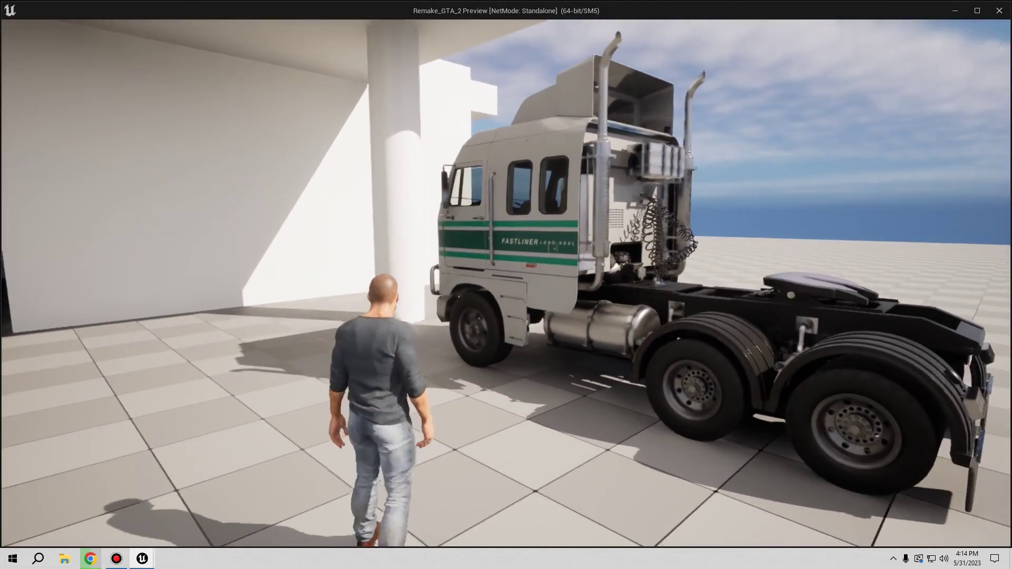
pyautogui.press('w')
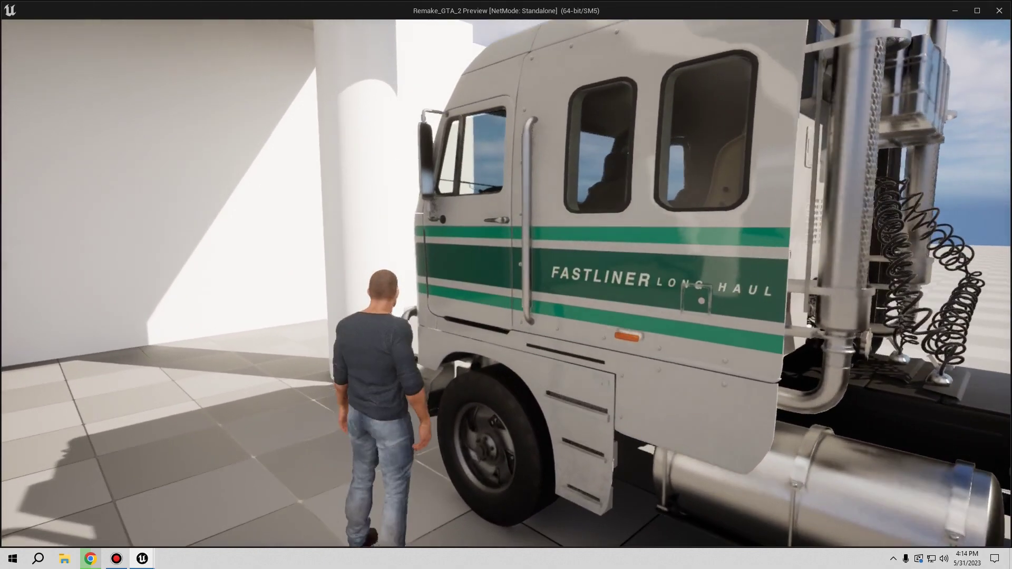
pyautogui.press('e')
pyautogui.press('w')
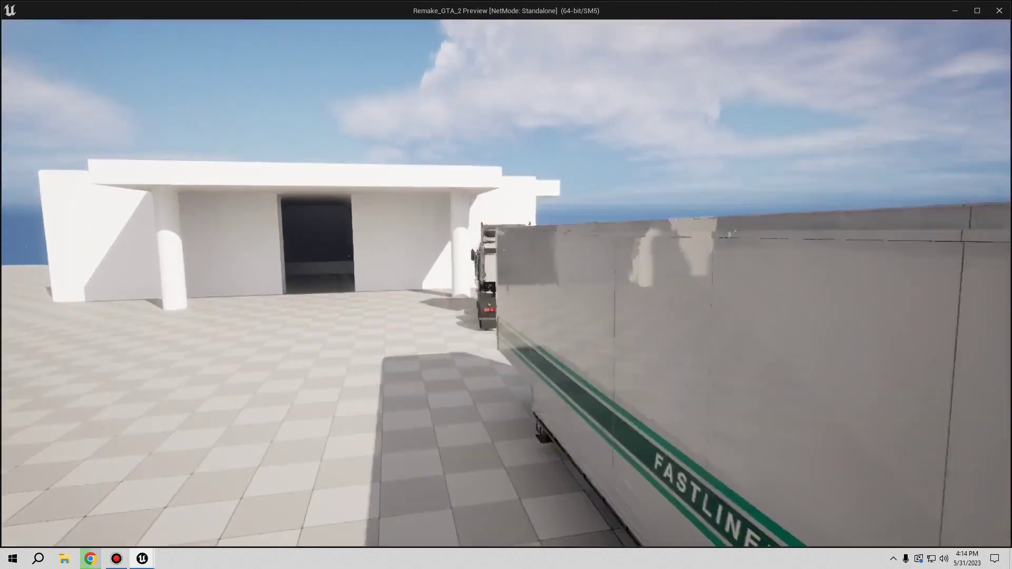
pyautogui.press('s')
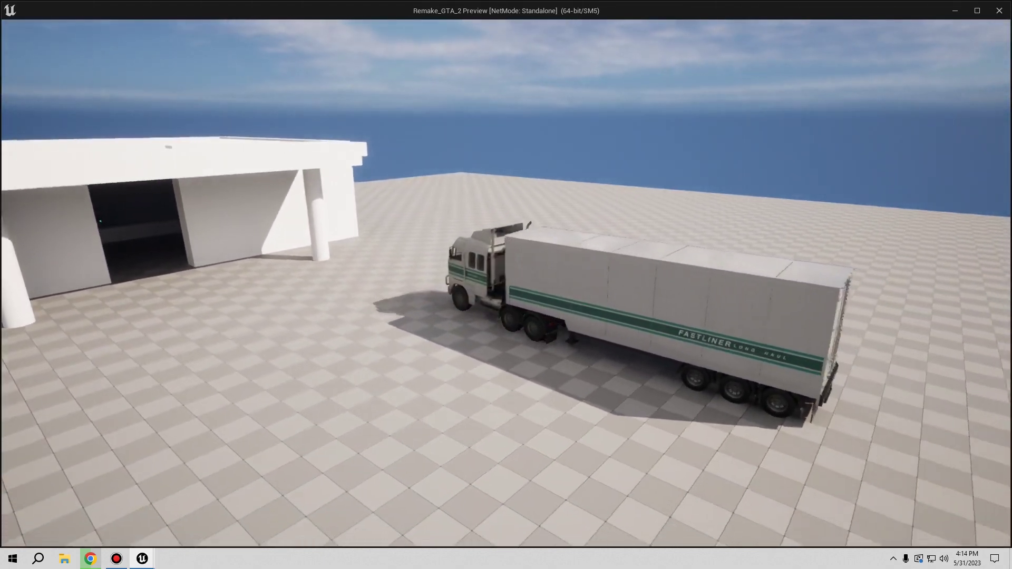
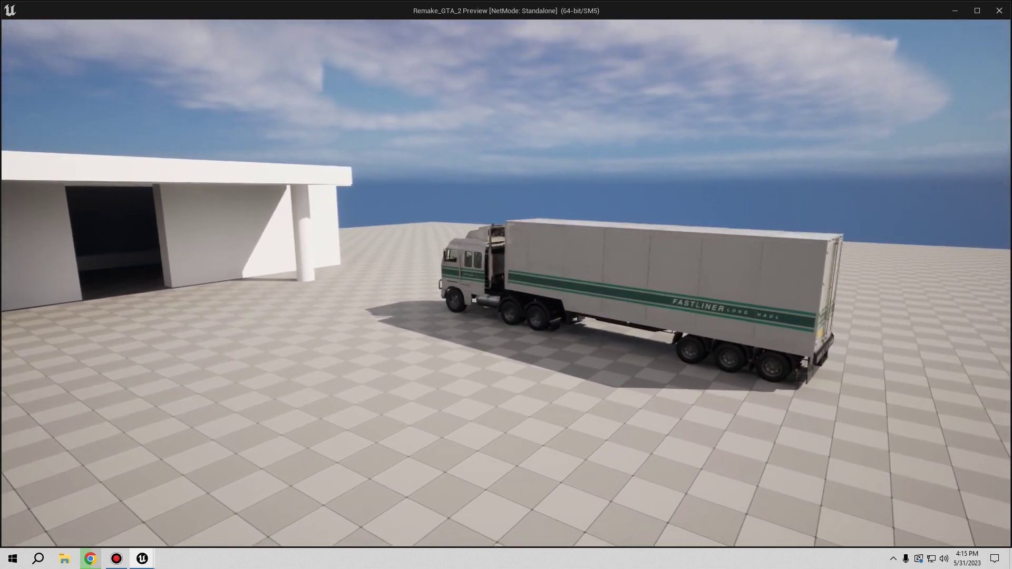
# End the play test, view the trailer in BP_trailer01_Truck, and browse to its parent BP_Vehicle
pyautogui.press('Escape')
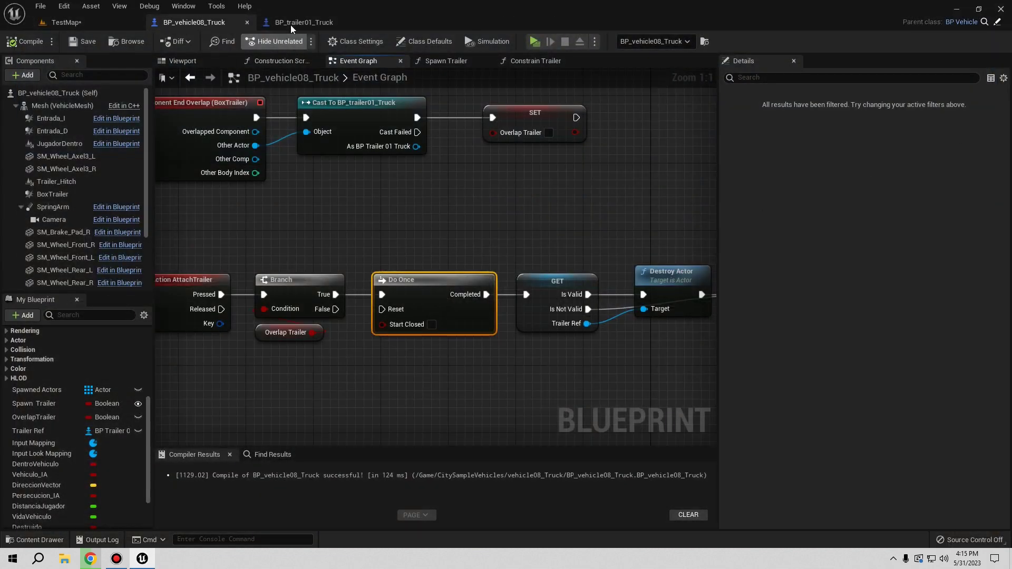
pyautogui.click(291, 25)
pyautogui.moveTo(361, 247)
pyautogui.mouseDown()
pyautogui.moveTo(300, 164)
pyautogui.moveTo(316, 158)
pyautogui.mouseUp()
pyautogui.moveTo(437, 190); pyautogui.dragTo(437, 179, button='right')
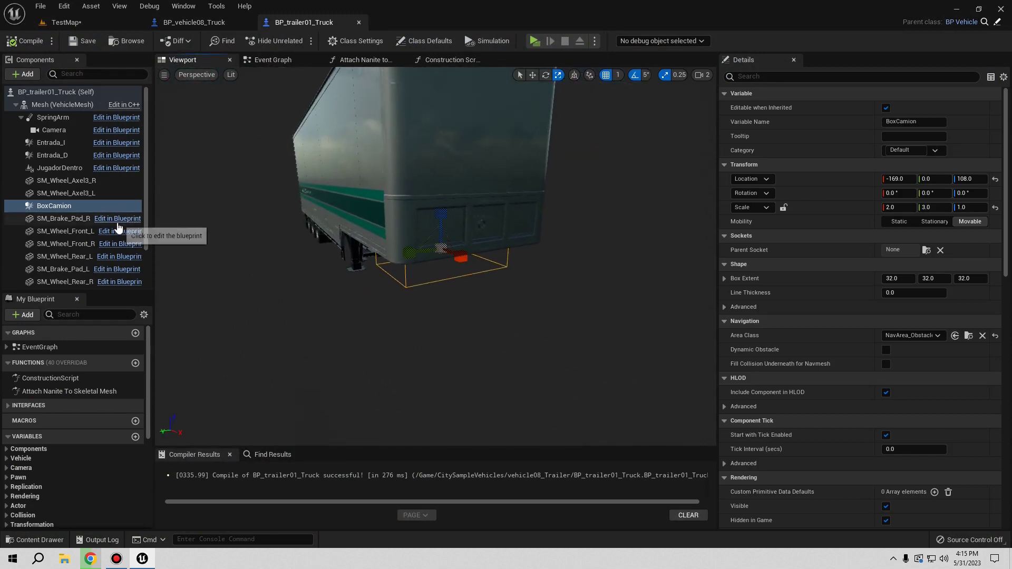
pyautogui.scroll(-3, 52, 238)
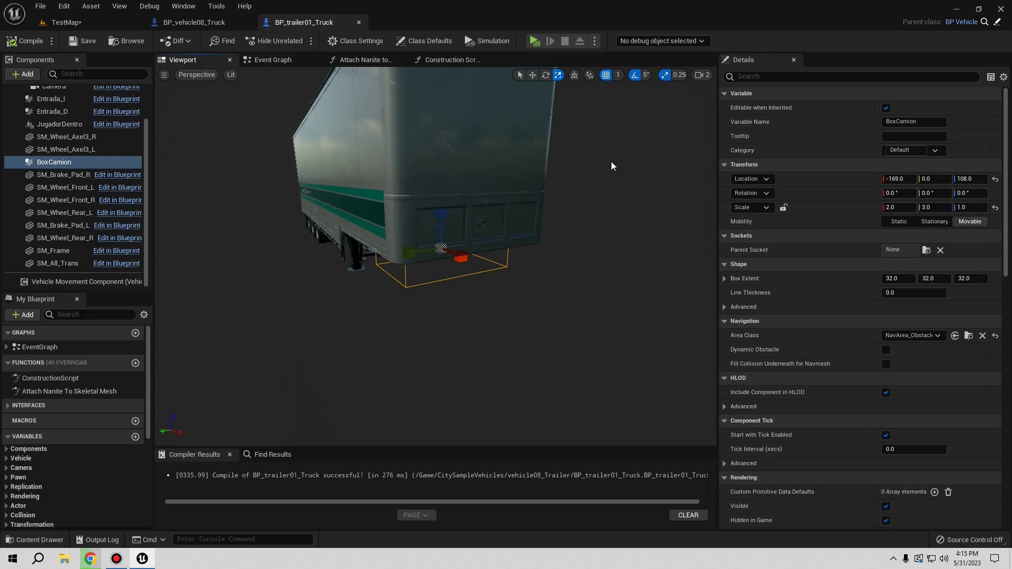
pyautogui.click(984, 22)
# Open BP_Vehicle, add a Boolean variable named Trailer, and compile
pyautogui.doubleClick(147, 440)
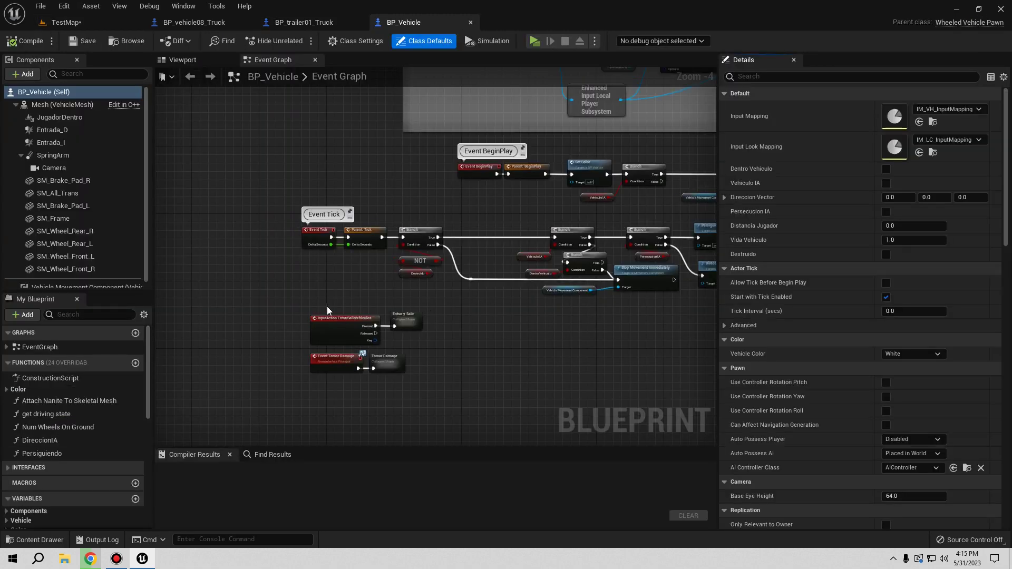
pyautogui.moveTo(328, 311); pyautogui.dragTo(341, 315, button='right')
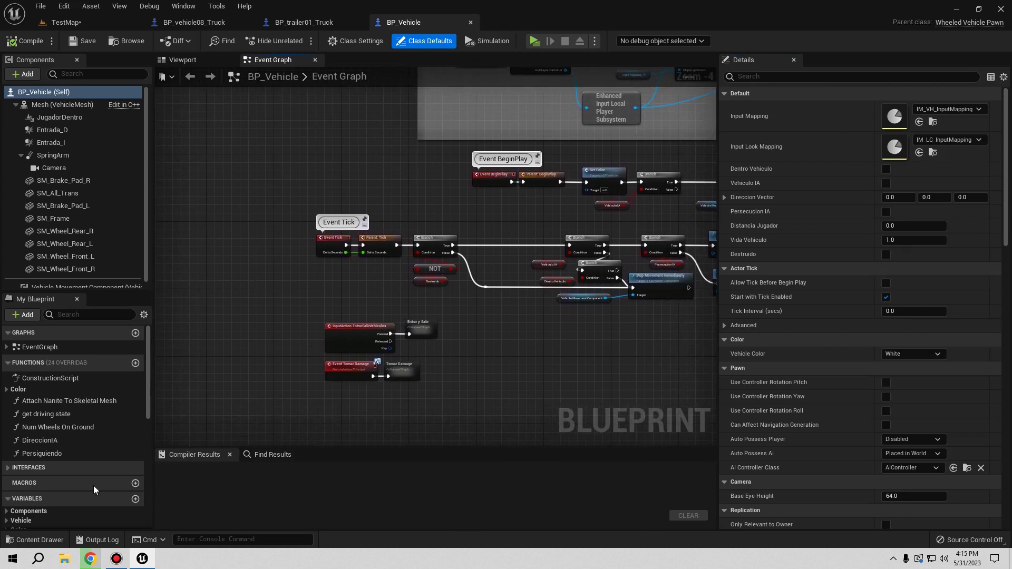
pyautogui.scroll(-3, 84, 459)
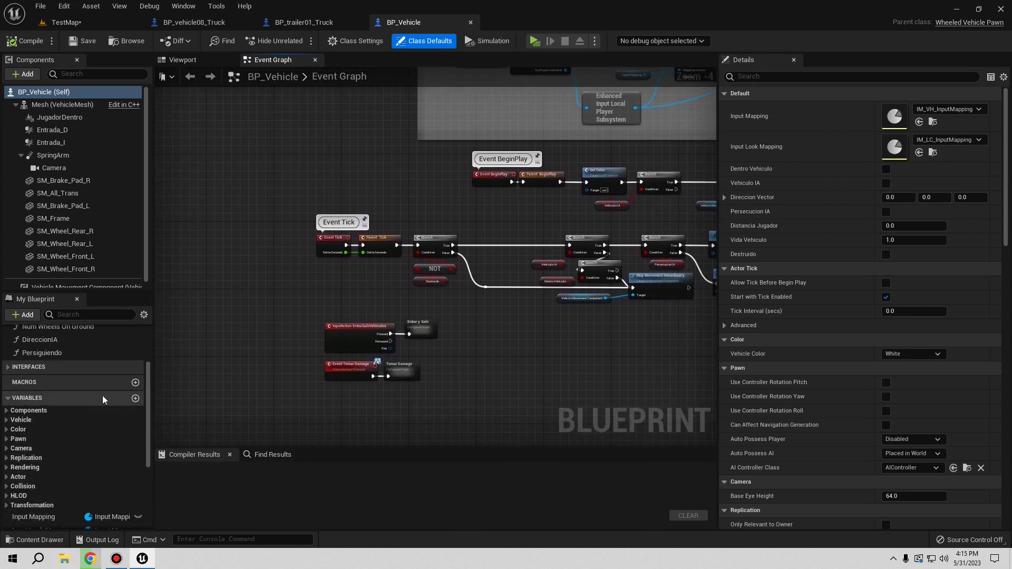
pyautogui.click(135, 398)
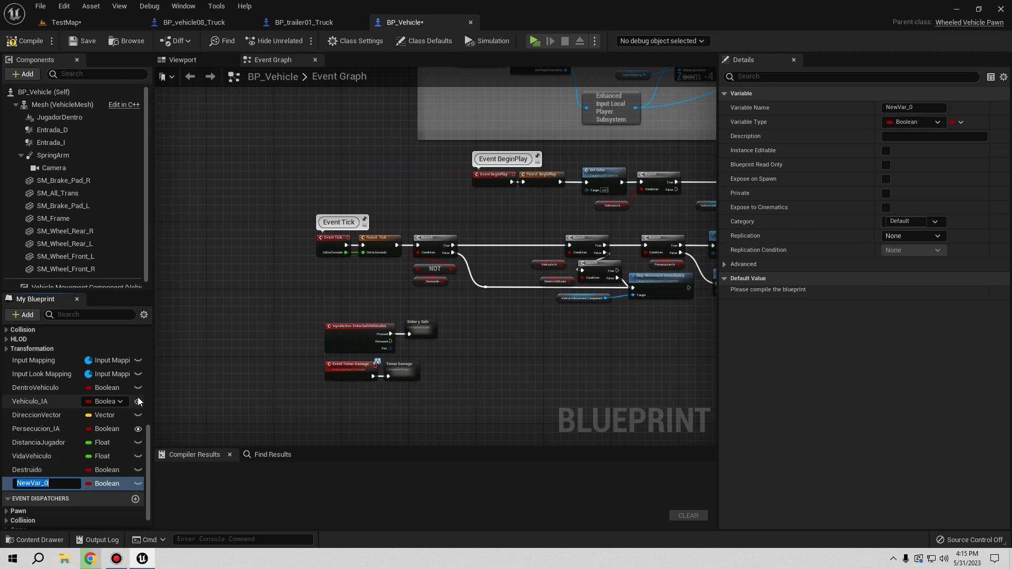
pyautogui.write('T')
pyautogui.write('railer')
pyautogui.press('Return')
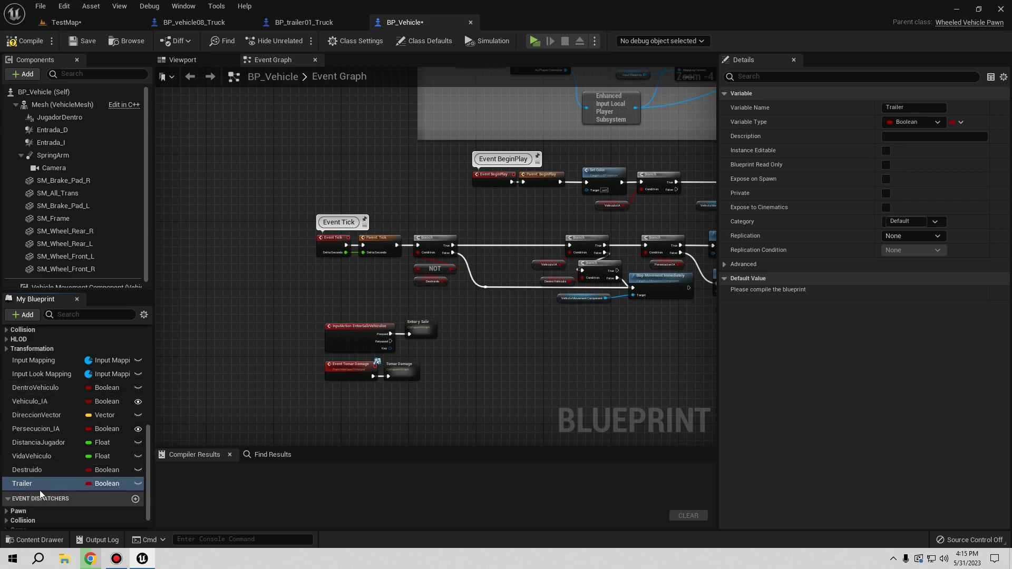
pyautogui.click(12, 43)
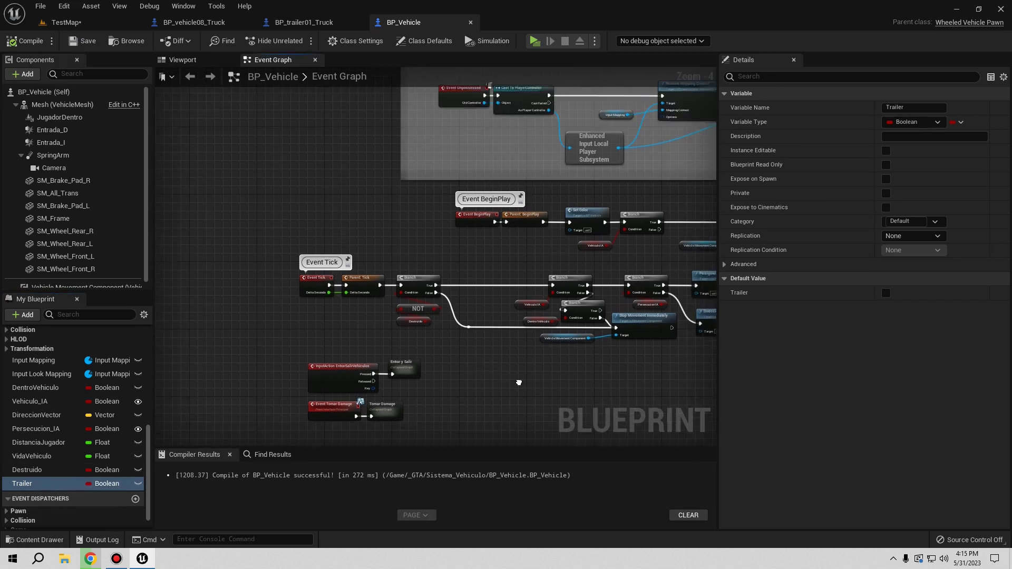
pyautogui.scroll(2, 445, 380)
# Drag the Stop Movement Immediately node and its movement-component input down and right in the Event Tick chain
pyautogui.scroll(1, 395, 382)
pyautogui.scroll(1, 395, 362)
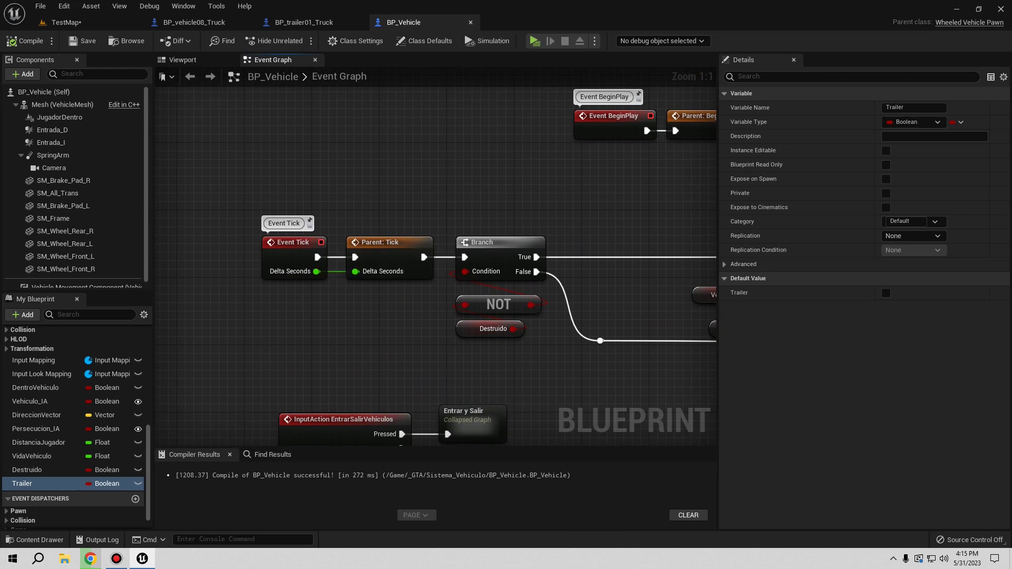
pyautogui.moveTo(399, 328); pyautogui.dragTo(318, 324, button='right')
pyautogui.moveTo(551, 274)
pyautogui.mouseDown(button='right')
pyautogui.moveTo(384, 269)
pyautogui.moveTo(243, 282)
pyautogui.mouseUp(button='right')
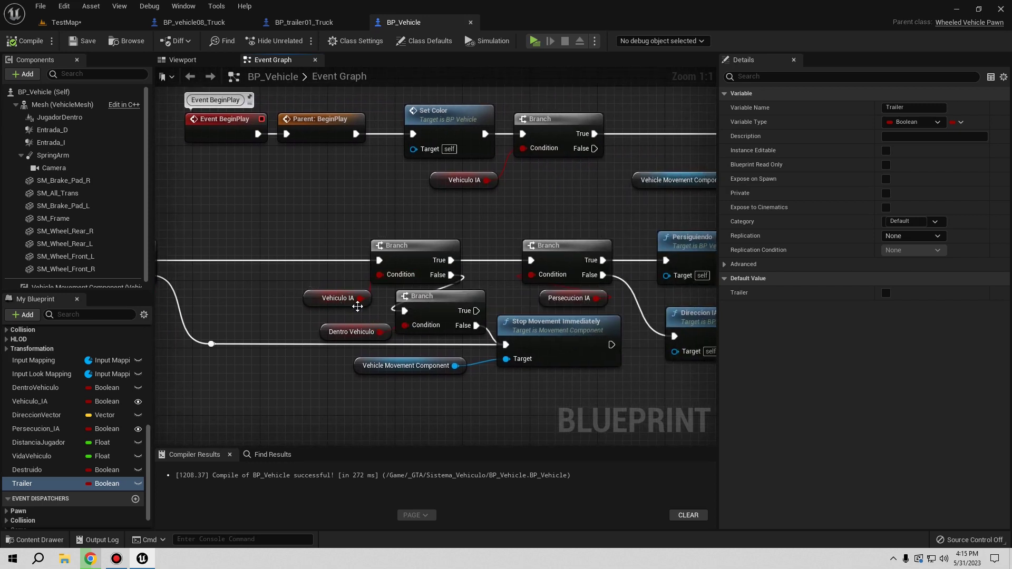
pyautogui.moveTo(357, 306)
pyautogui.mouseDown(button='right')
pyautogui.moveTo(215, 309)
pyautogui.moveTo(311, 304)
pyautogui.mouseUp(button='right')
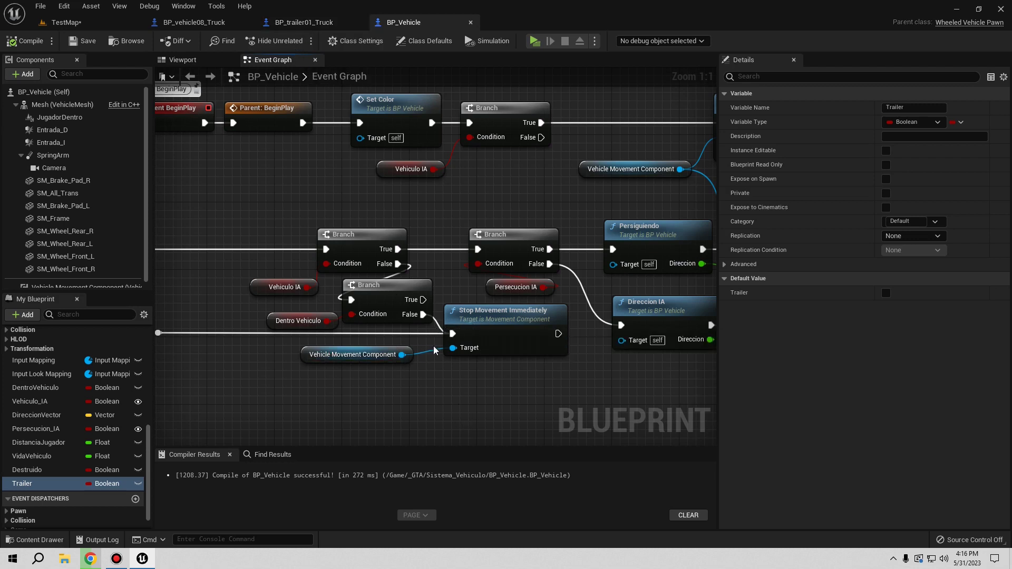
pyautogui.moveTo(456, 413); pyautogui.dragTo(461, 366, button='right')
pyautogui.moveTo(566, 388); pyautogui.dragTo(160, 291)
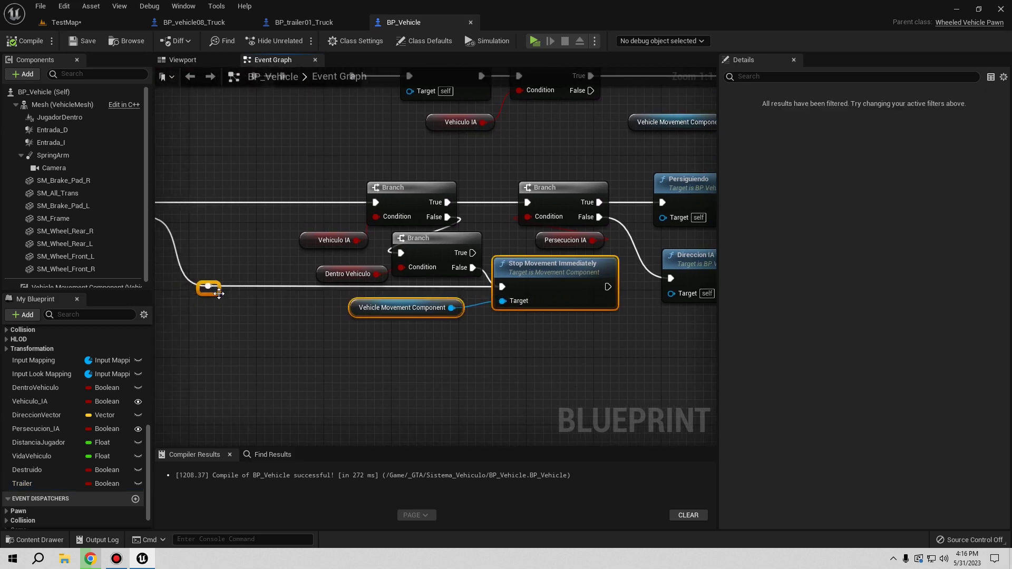
pyautogui.moveTo(234, 346); pyautogui.dragTo(302, 401)
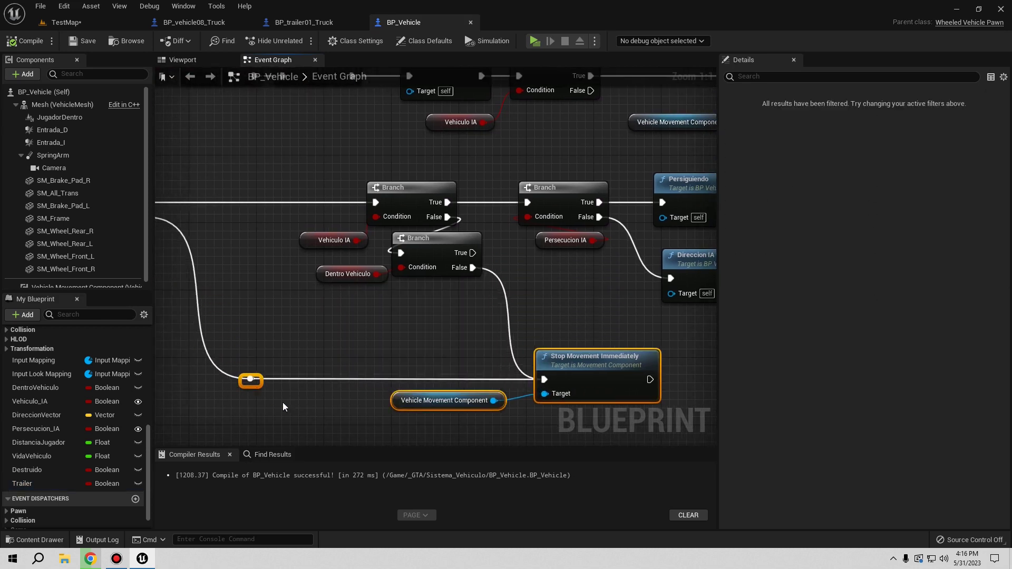
pyautogui.moveTo(302, 401); pyautogui.dragTo(381, 374, button='right')
pyautogui.moveTo(240, 270); pyautogui.dragTo(281, 283, button='right')
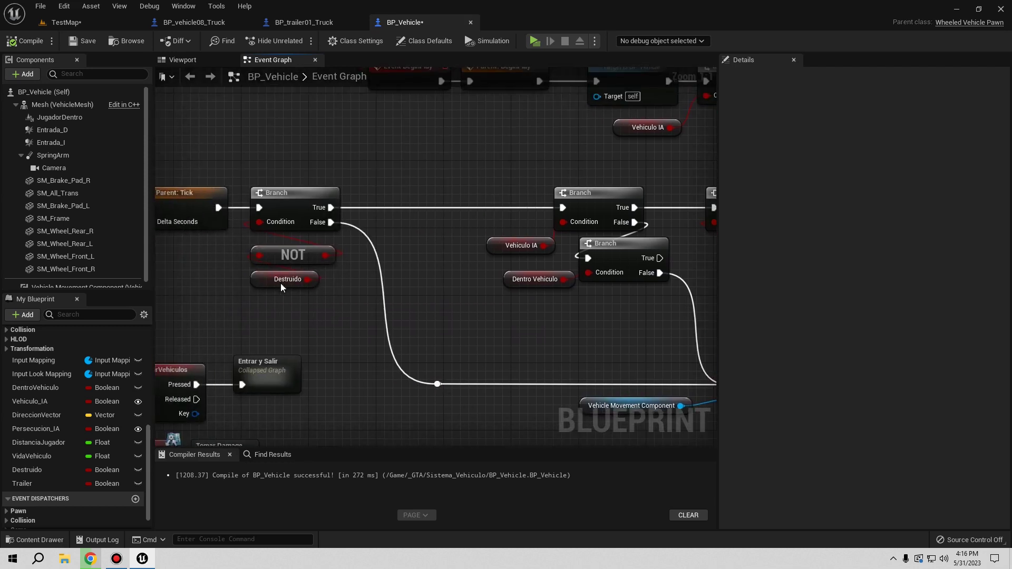
pyautogui.moveTo(361, 333); pyautogui.dragTo(147, 257, button='right')
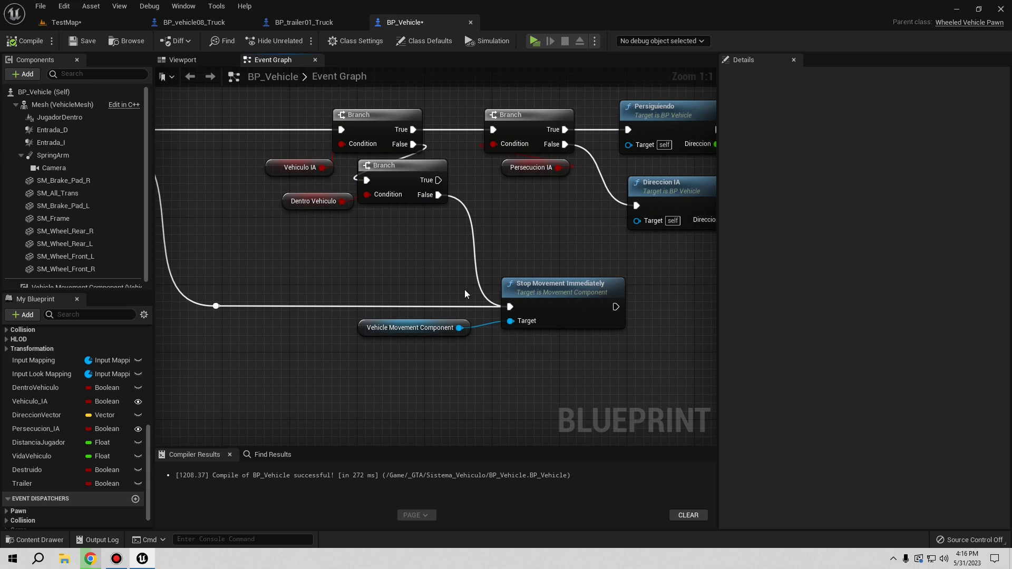
pyautogui.moveTo(462, 290); pyautogui.dragTo(324, 293, button='right')
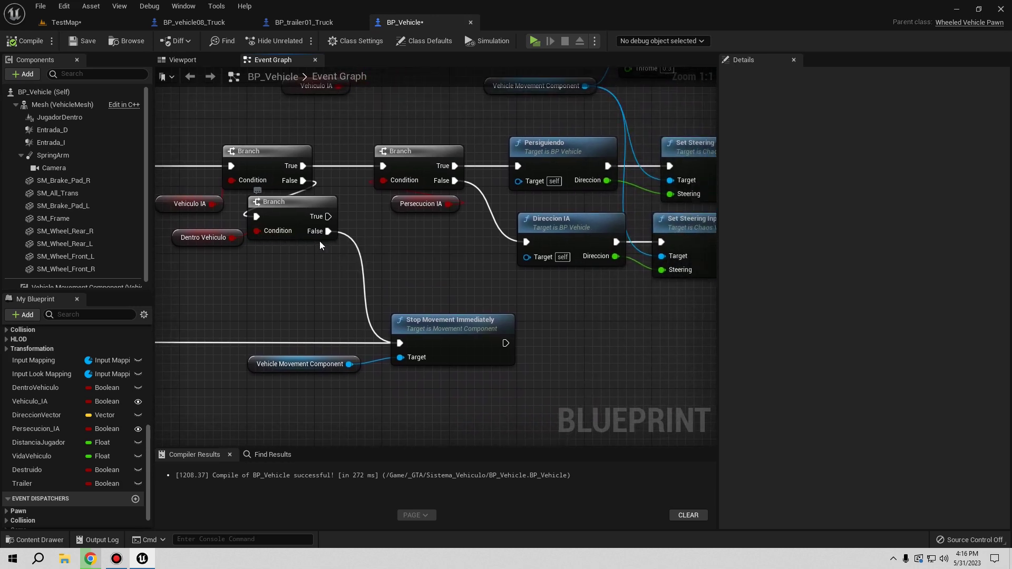
# Add a Get Trailer node and feed it into a new Branch
pyautogui.moveTo(24, 485); pyautogui.dragTo(287, 308)
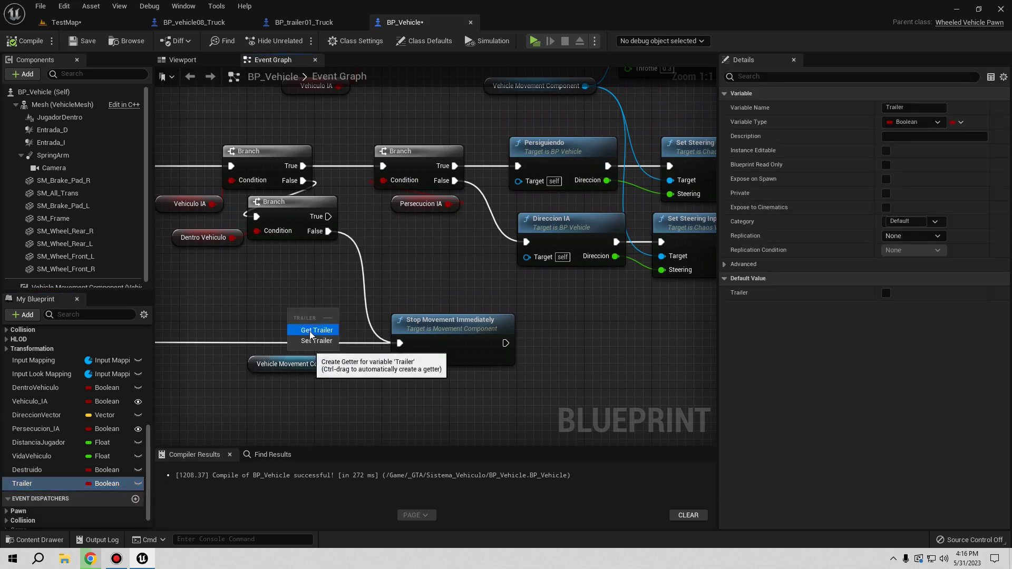
pyautogui.click(309, 331)
pyautogui.moveTo(354, 313)
pyautogui.mouseDown()
pyautogui.moveTo(355, 271)
pyautogui.moveTo(345, 273)
pyautogui.mouseUp()
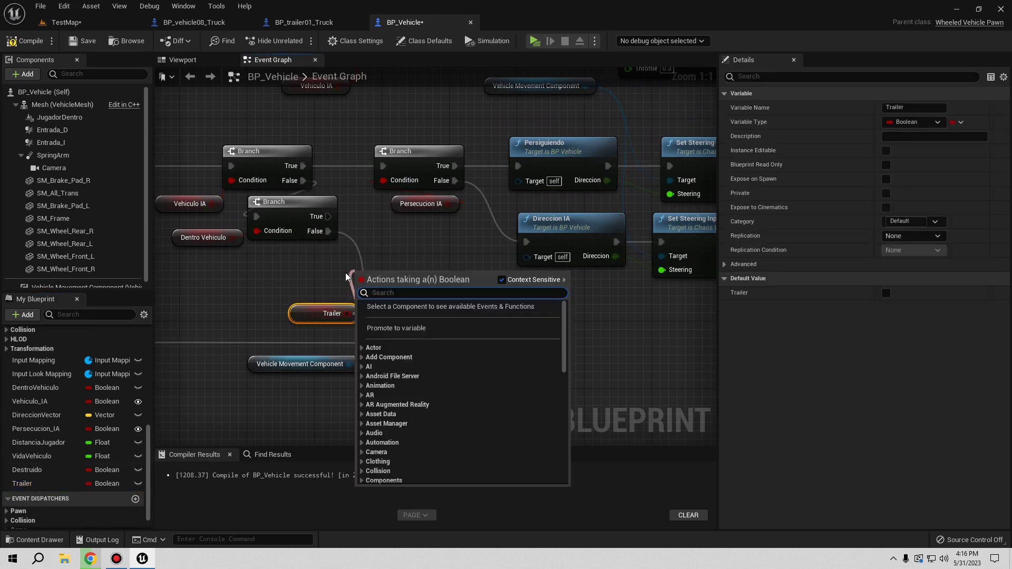
pyautogui.write('branch')
pyautogui.click(404, 425)
pyautogui.moveTo(395, 299); pyautogui.dragTo(386, 274)
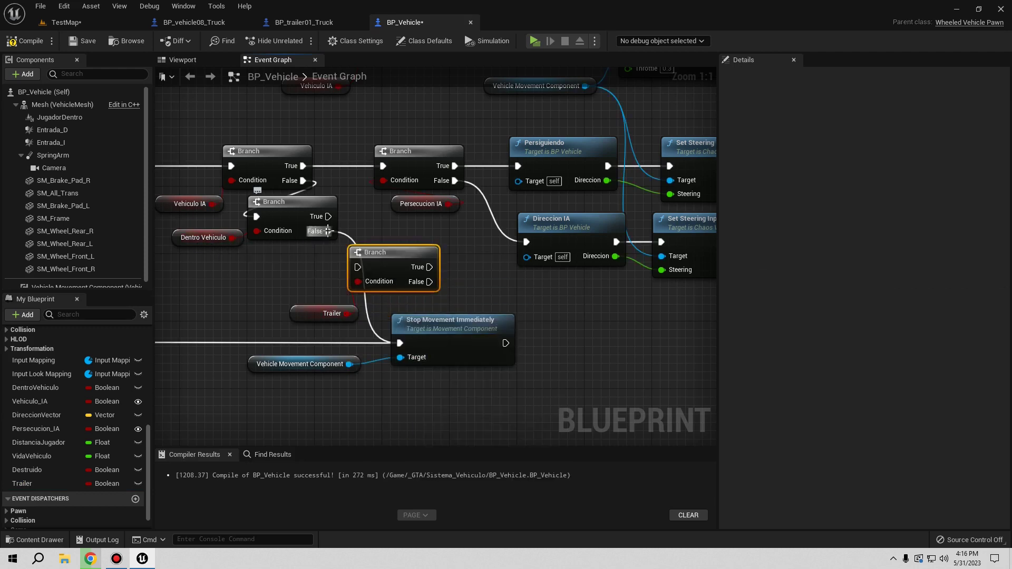
# Wire the upper Branch's False into it and its False to Stop Movement Immediately, compile, and close
pyautogui.moveTo(329, 230); pyautogui.dragTo(357, 268)
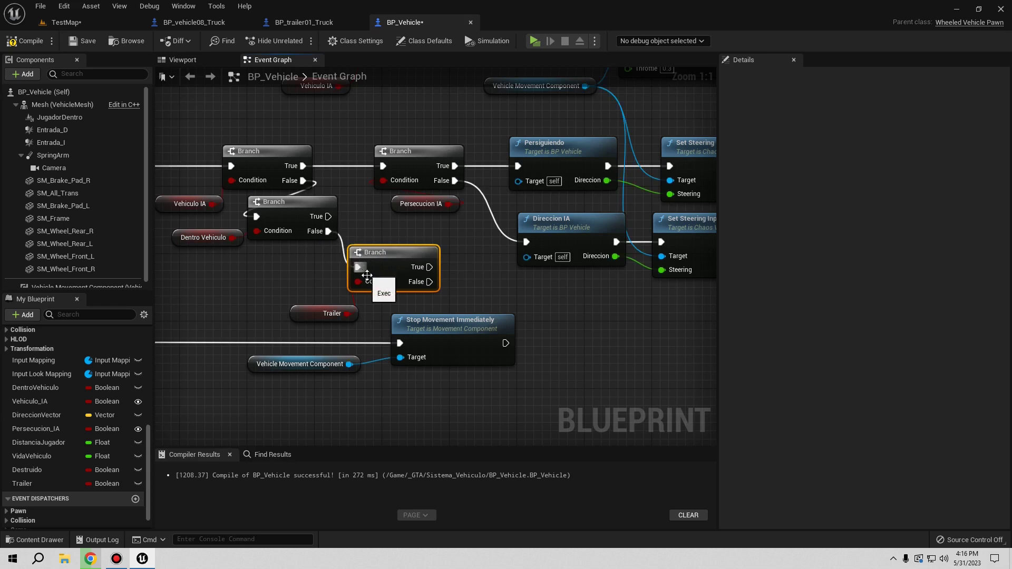
pyautogui.moveTo(316, 314)
pyautogui.mouseDown()
pyautogui.moveTo(299, 288)
pyautogui.moveTo(285, 290)
pyautogui.mouseUp()
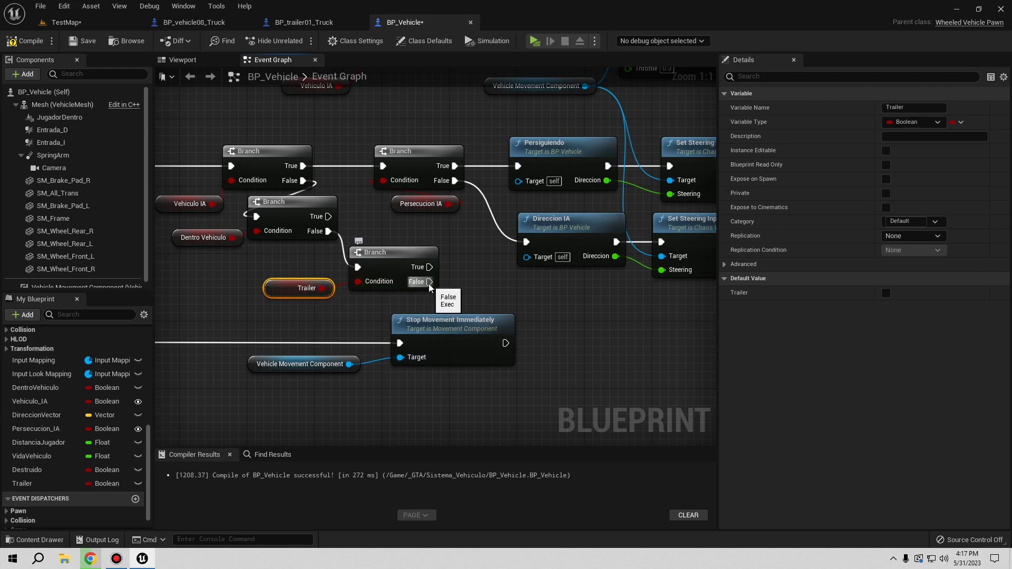
pyautogui.moveTo(429, 282)
pyautogui.mouseDown()
pyautogui.moveTo(382, 331)
pyautogui.moveTo(399, 343)
pyautogui.mouseUp()
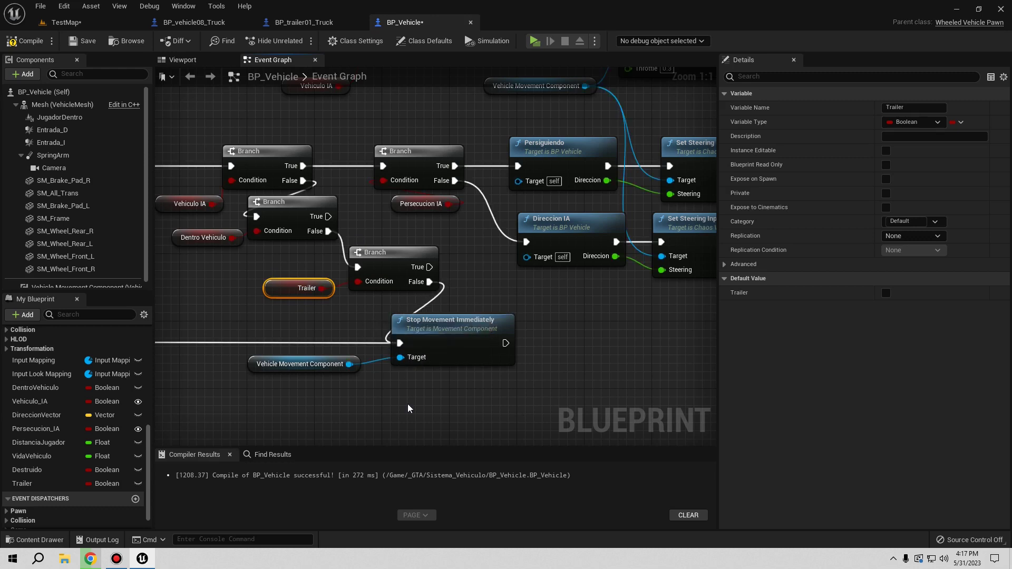
pyautogui.moveTo(303, 331)
pyautogui.mouseDown()
pyautogui.moveTo(411, 369)
pyautogui.moveTo(513, 338)
pyautogui.moveTo(536, 336)
pyautogui.moveTo(537, 343)
pyautogui.mouseUp()
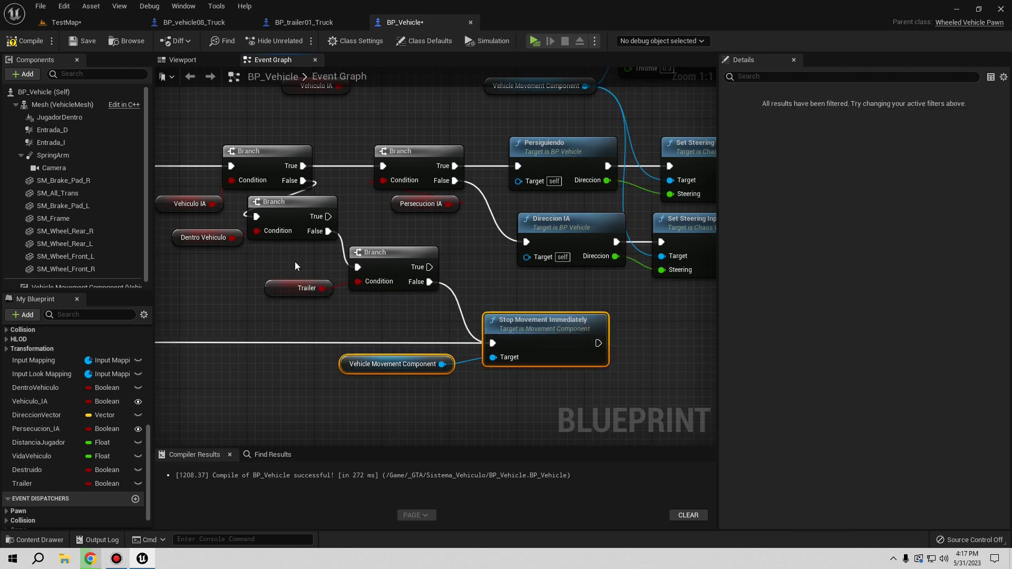
pyautogui.click(38, 47)
pyautogui.moveTo(314, 271); pyautogui.dragTo(515, 244, button='right')
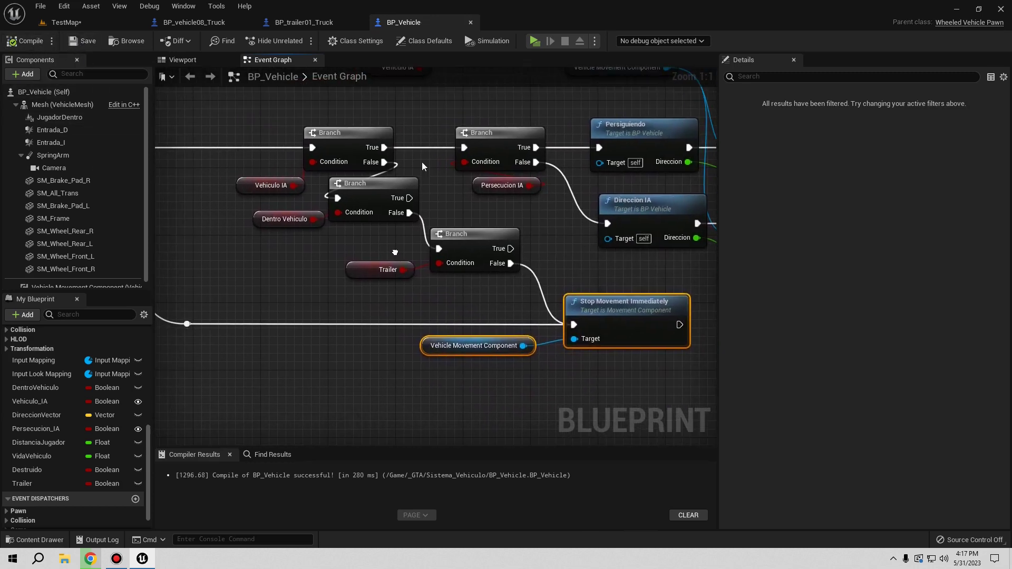
pyautogui.click(471, 22)
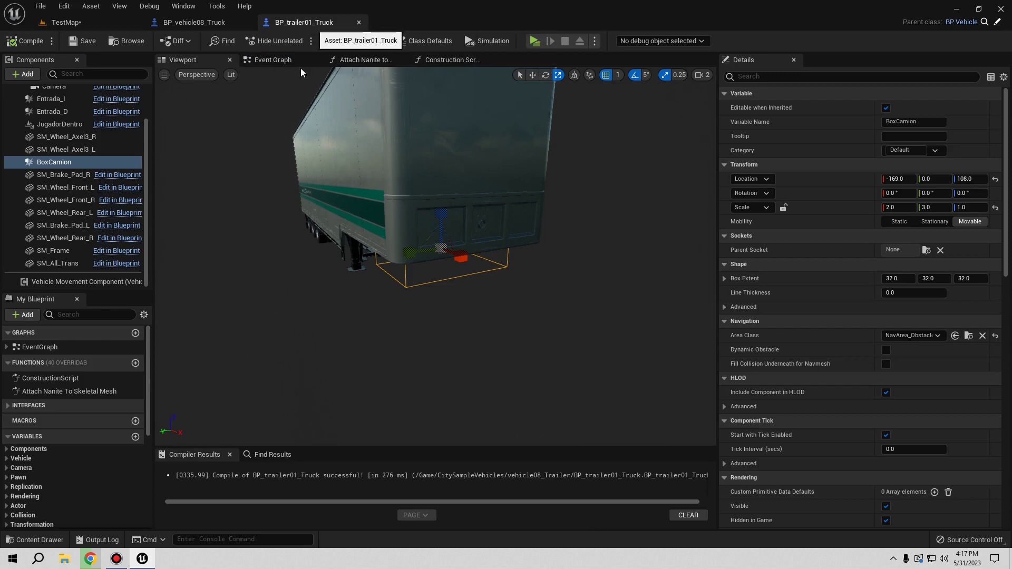
# Inspect the inherited Trailer variable in the trailer blueprint
pyautogui.scroll(-3, 113, 374)
pyautogui.scroll(-2, 114, 375)
pyautogui.scroll(-1, 113, 374)
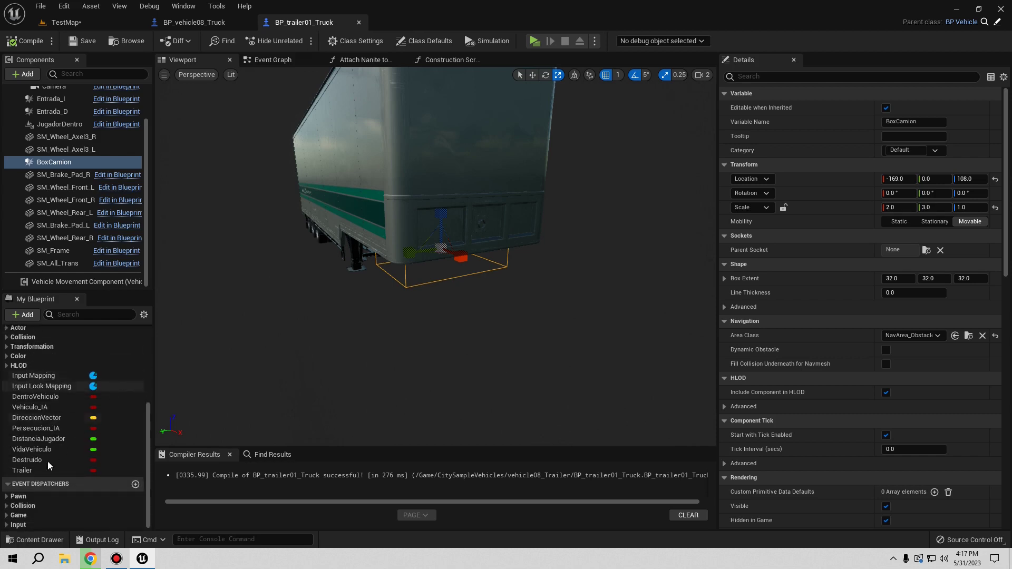
pyautogui.click(34, 472)
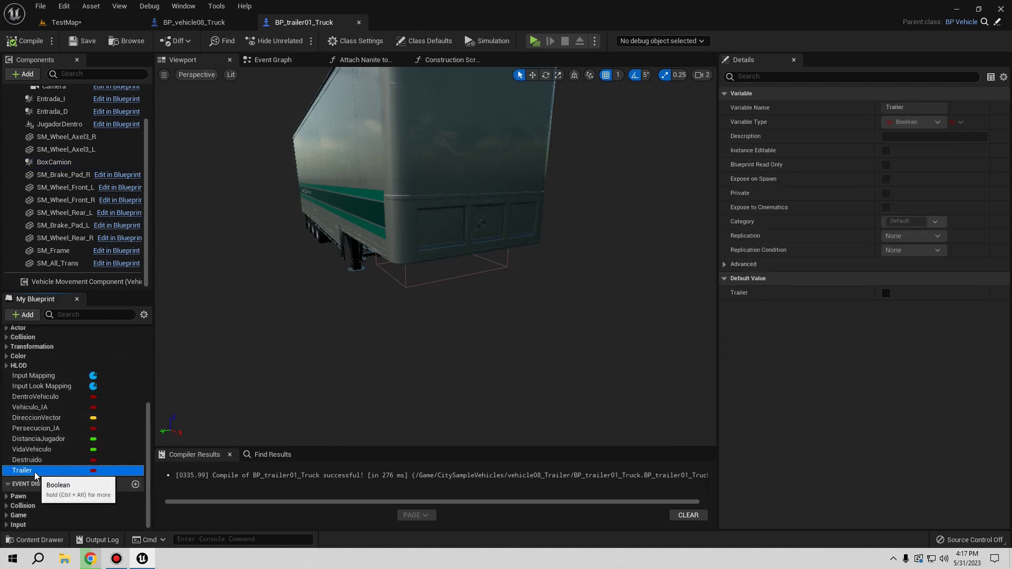
pyautogui.click(207, 24)
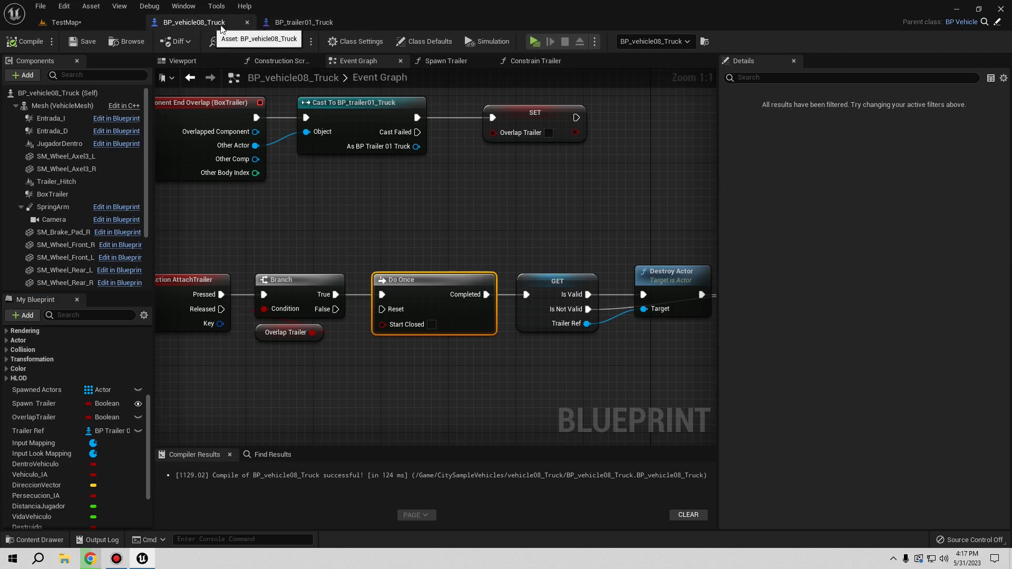
pyautogui.click(295, 24)
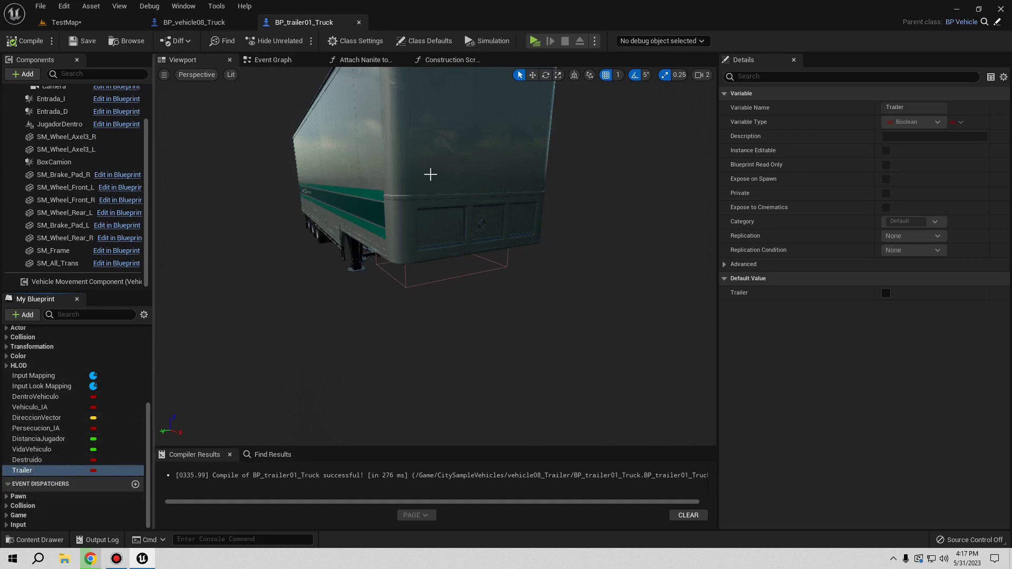
# Set Trailer's default to true, compile and save, and start a play test
pyautogui.click(886, 293)
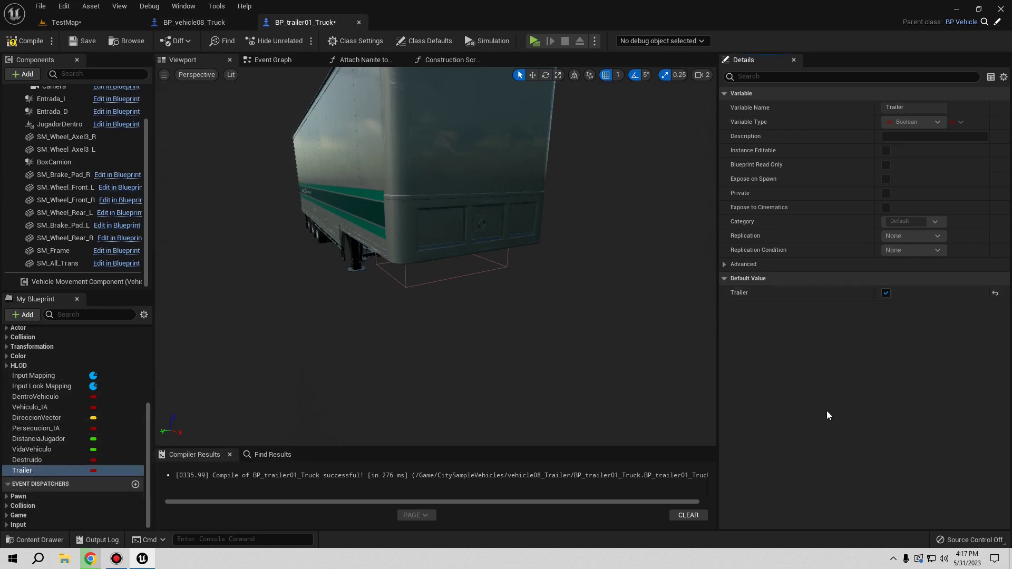
pyautogui.click(25, 41)
pyautogui.click(87, 41)
pyautogui.click(537, 40)
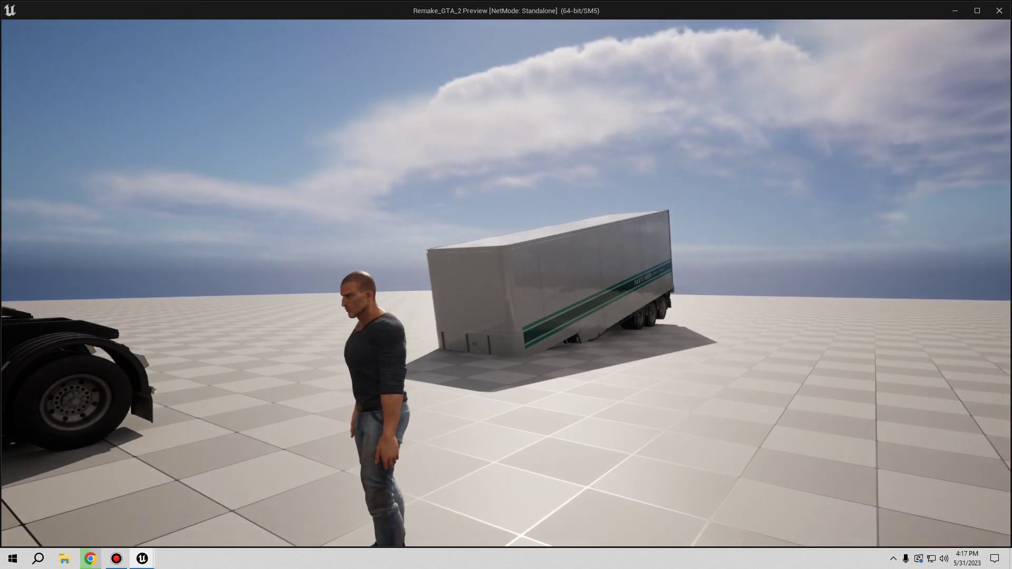
# Stop the standalone play test with Esc
pyautogui.press('Escape')
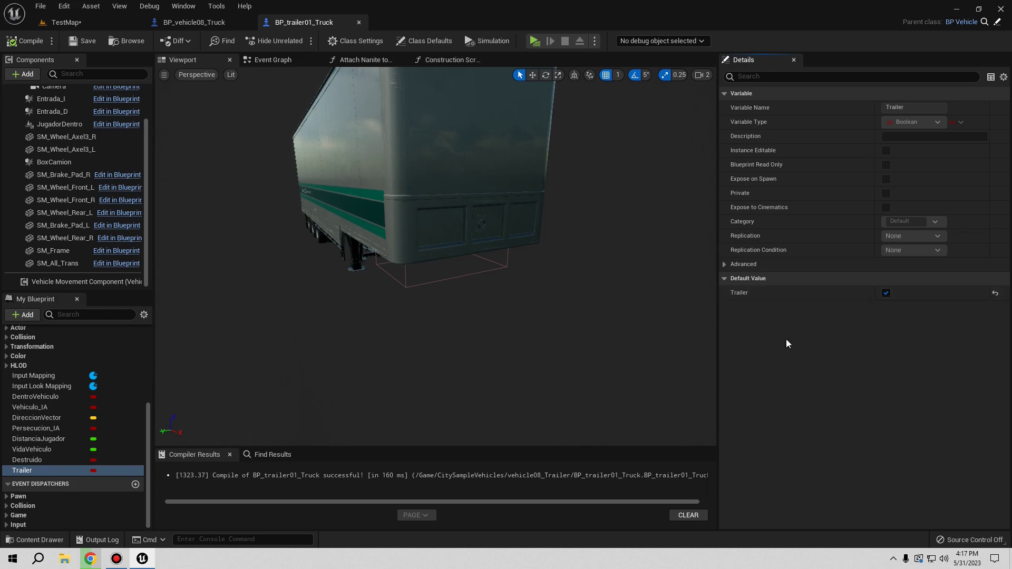
# Compile and save the trailer with Trailer defaulting to false, review the truck's attach logic, then open TestMap
pyautogui.click(27, 42)
pyautogui.click(83, 42)
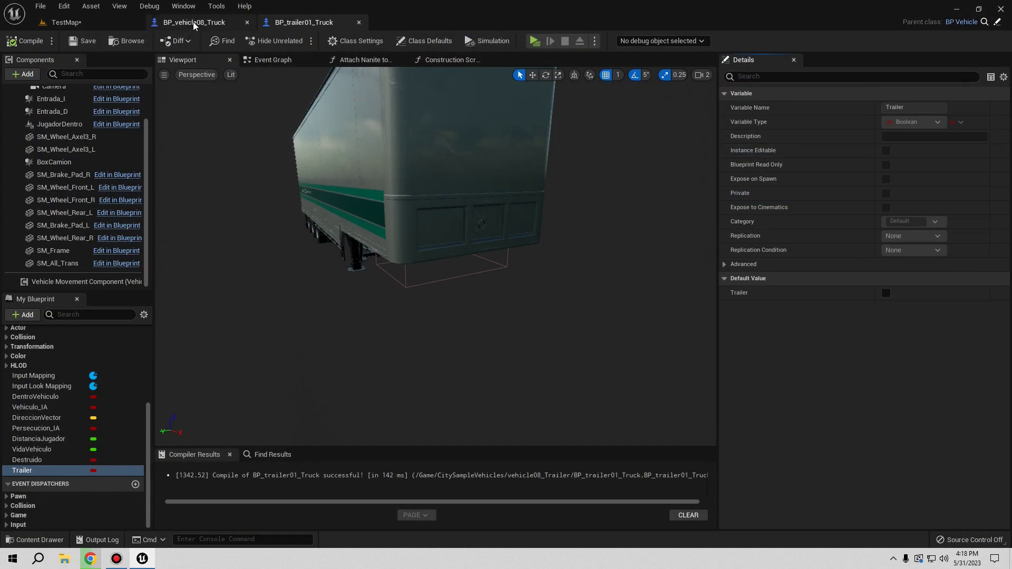
pyautogui.click(193, 23)
pyautogui.scroll(4, 591, 335)
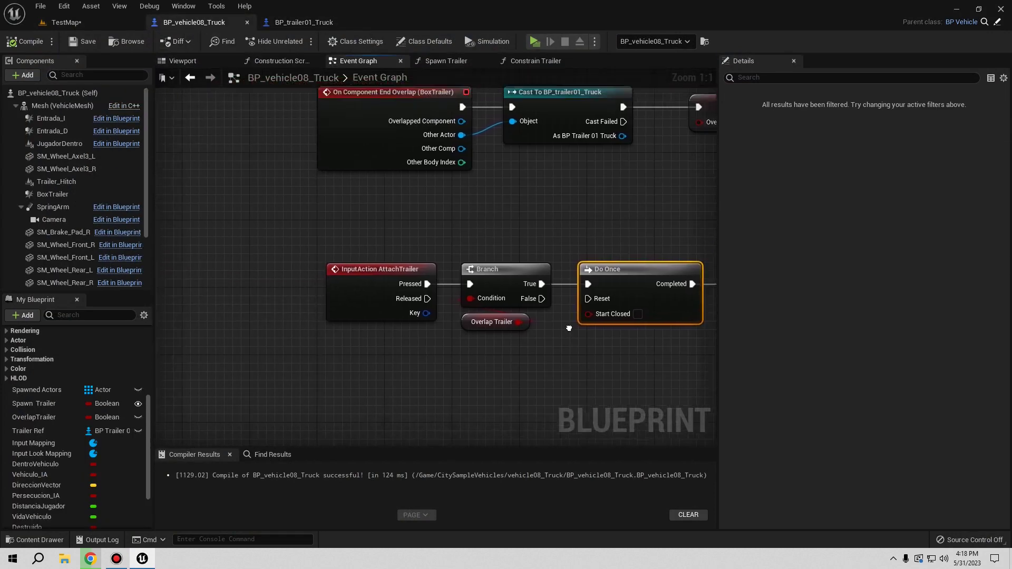
pyautogui.moveTo(591, 336)
pyautogui.mouseDown(button='right')
pyautogui.moveTo(346, 302)
pyautogui.moveTo(338, 361)
pyautogui.mouseUp(button='right')
pyautogui.scroll(-1, 344, 369)
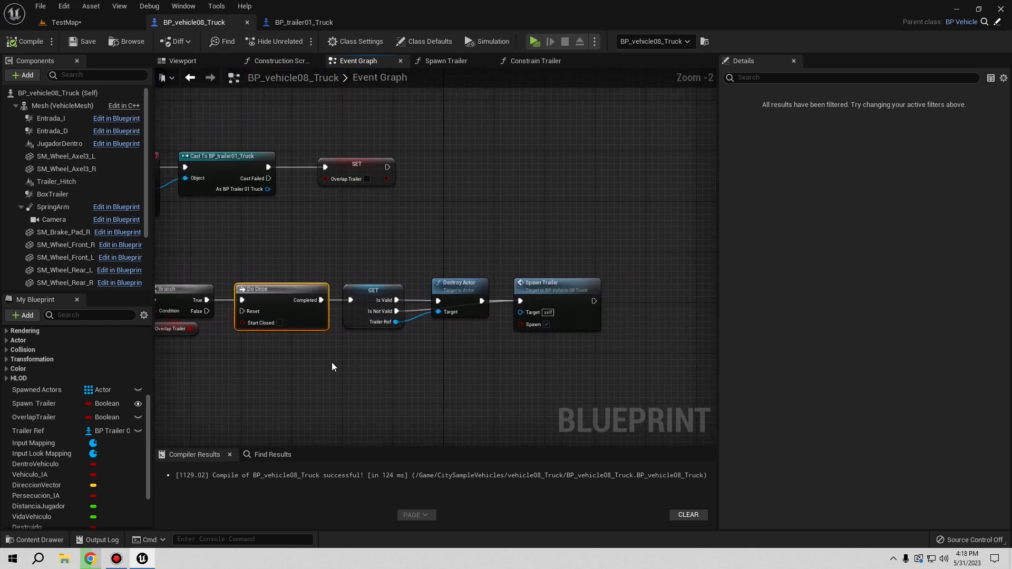
pyautogui.scroll(-1, 338, 361)
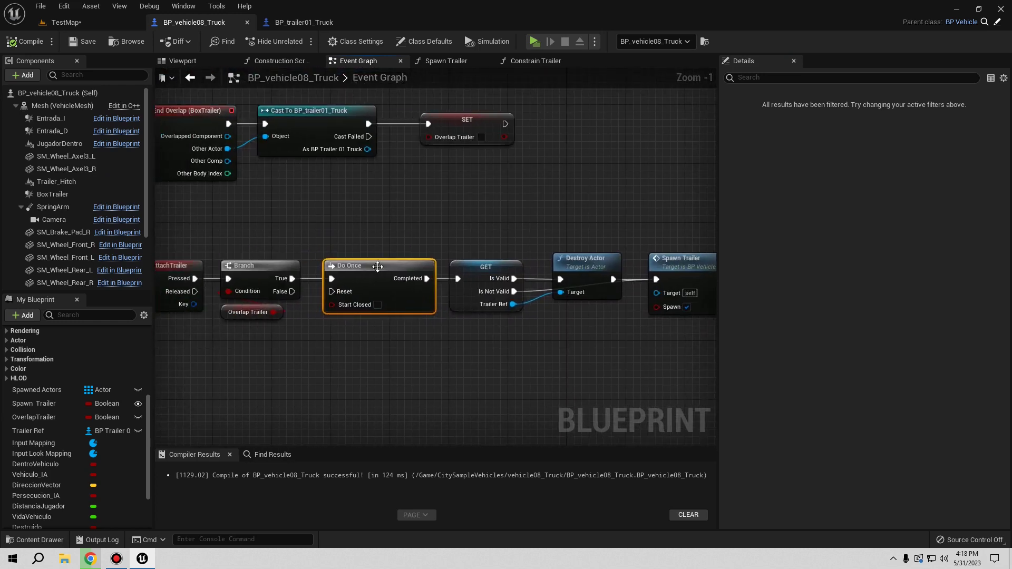
pyautogui.click(300, 25)
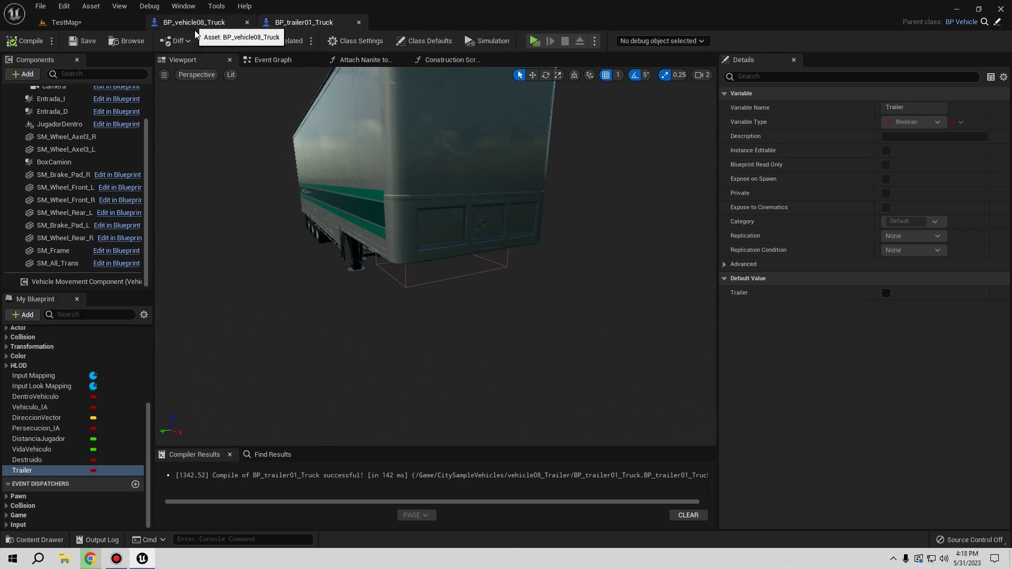
pyautogui.click(128, 42)
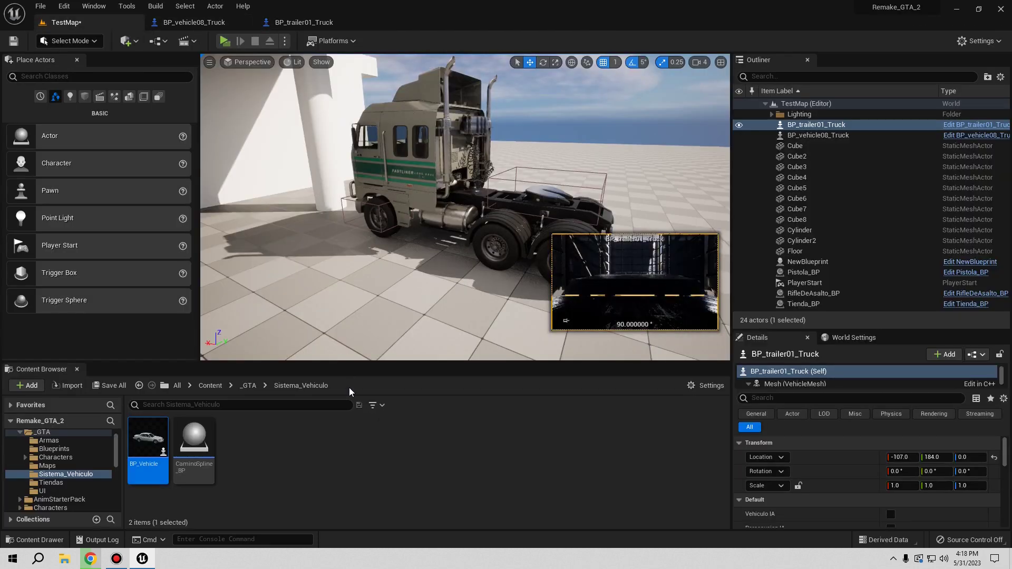
# Open the InterfacePrincipal interface from the _GTA > Blueprints folder
pyautogui.click(248, 386)
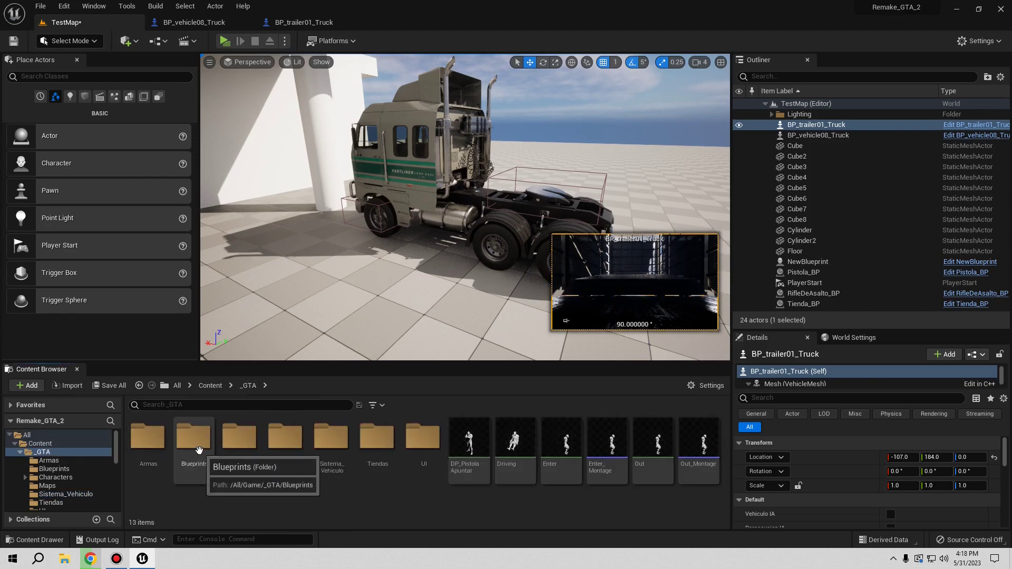
pyautogui.doubleClick(194, 439)
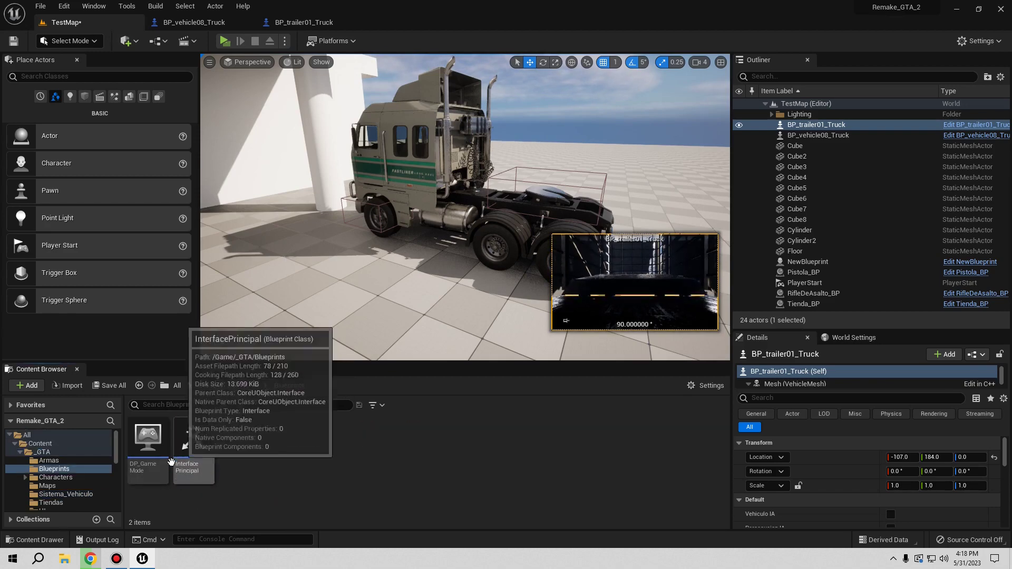
pyautogui.doubleClick(201, 459)
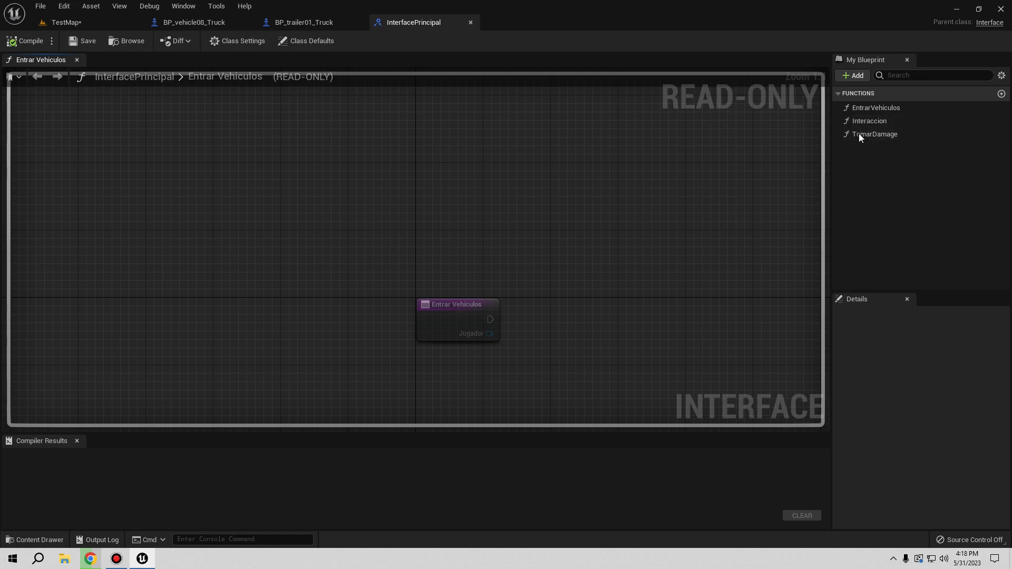
# Add a function named TrailerInput, then compile and save the interface
pyautogui.click(854, 76)
pyautogui.click(873, 104)
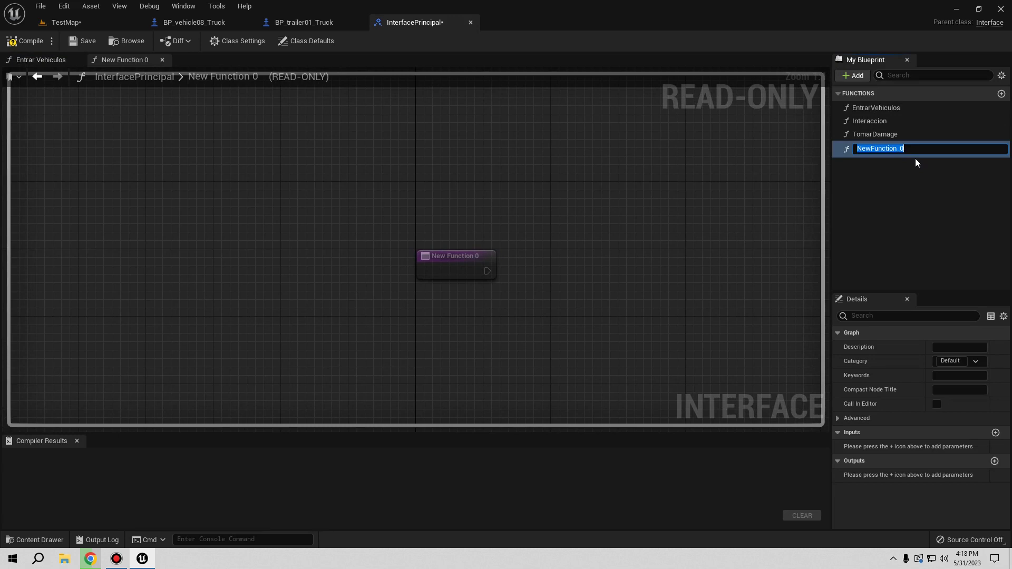
pyautogui.write('T')
pyautogui.write('railerInput')
pyautogui.press('Return')
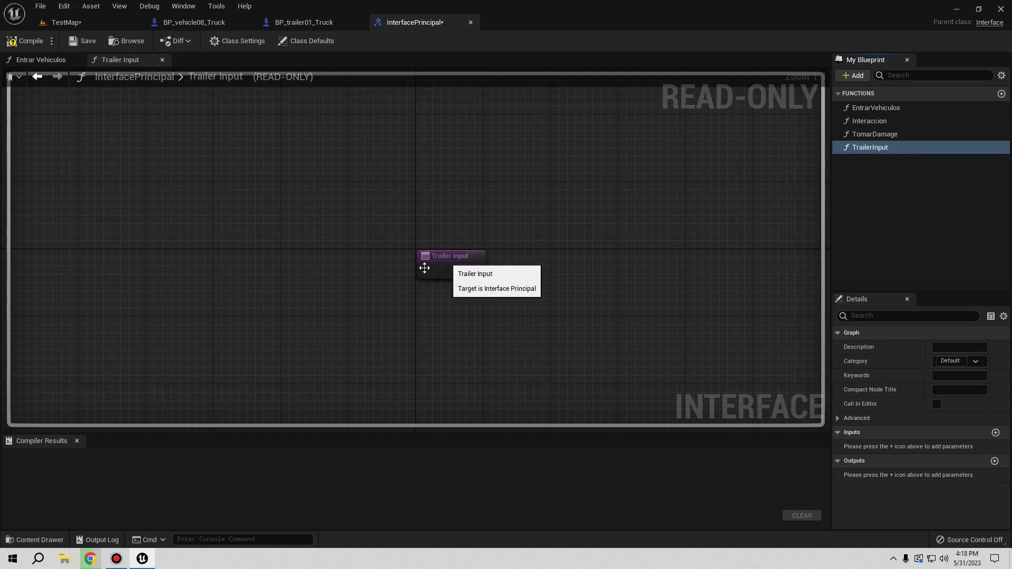
pyautogui.click(25, 40)
pyautogui.click(82, 41)
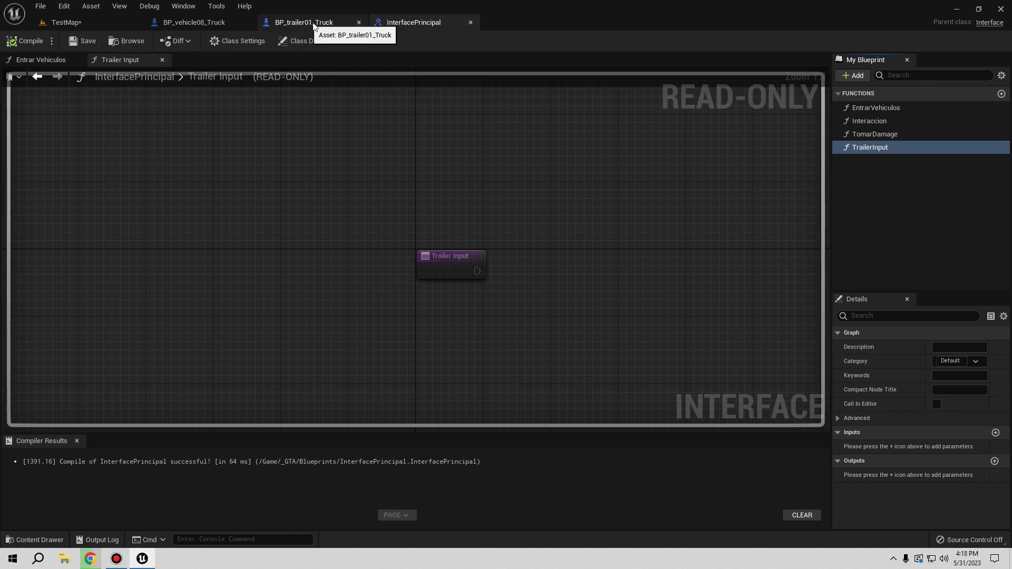
# Implement the Trailer Input interface event in BP_trailer01_Truck's Event Graph
pyautogui.click(322, 23)
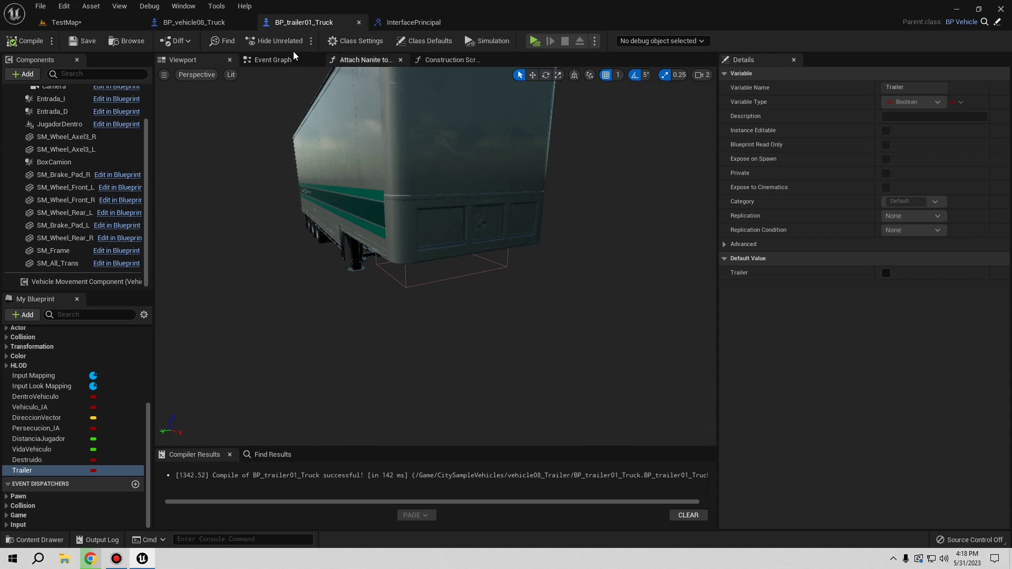
pyautogui.click(273, 60)
pyautogui.moveTo(380, 340)
pyautogui.mouseDown(button='right')
pyautogui.moveTo(386, 330)
pyautogui.moveTo(432, 371)
pyautogui.moveTo(440, 260)
pyautogui.mouseUp(button='right')
pyautogui.scroll(-2, 432, 372)
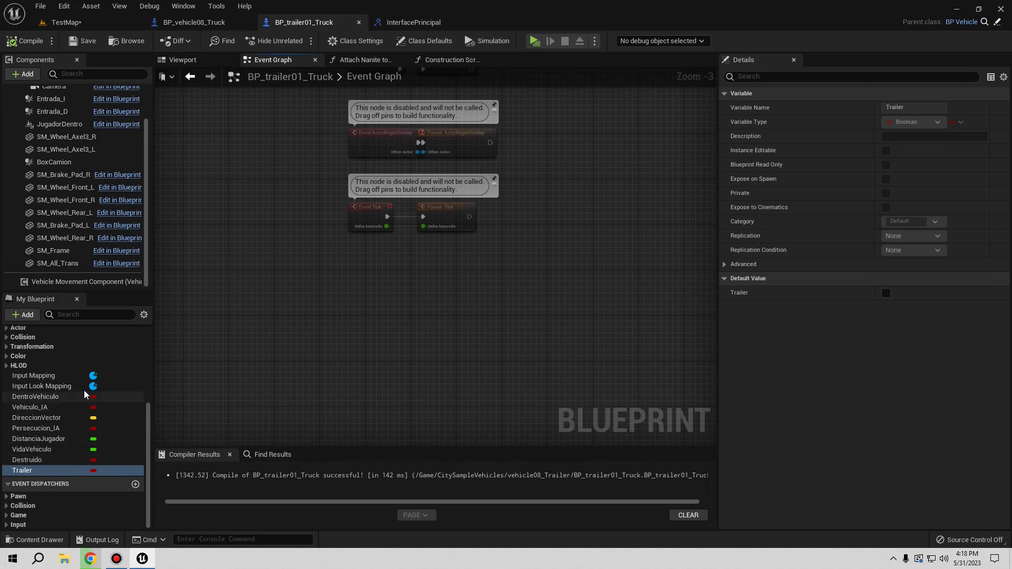
pyautogui.scroll(5, 74, 436)
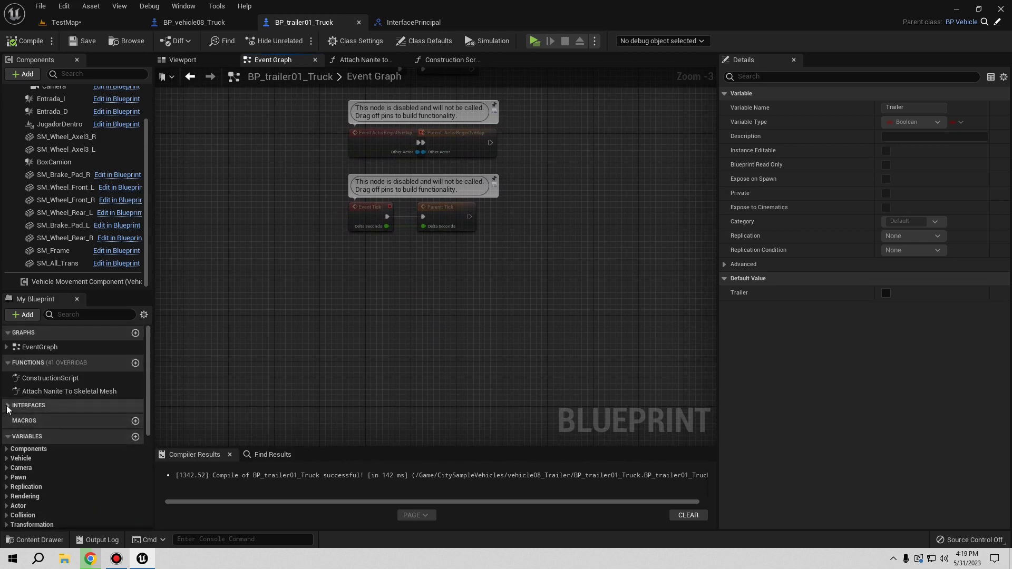
pyautogui.click(12, 407)
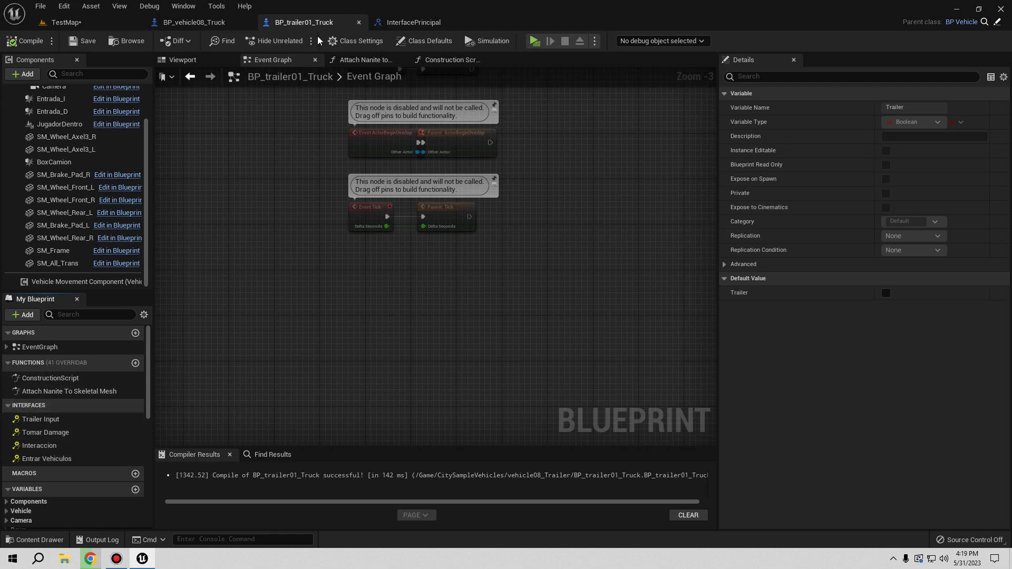
pyautogui.click(40, 422)
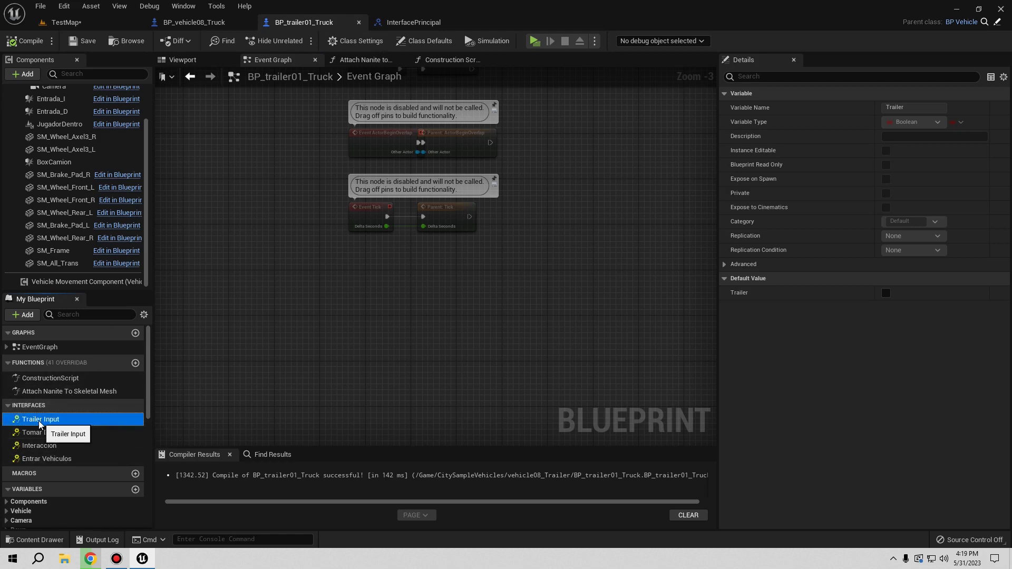
pyautogui.rightClick(39, 420)
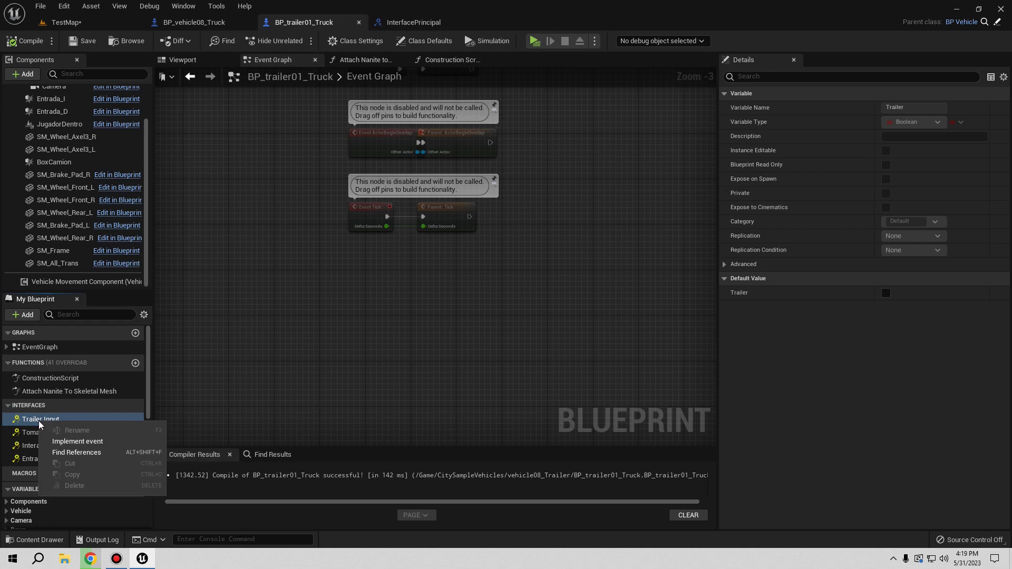
pyautogui.click(70, 442)
# Add a Set Trailer node set to true after the event and compile
pyautogui.scroll(3, 403, 378)
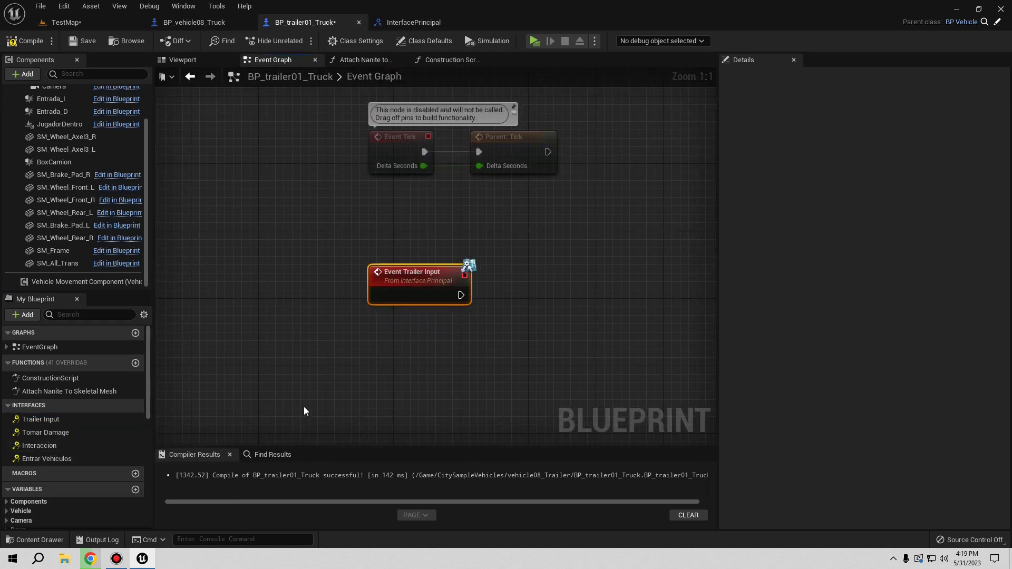
pyautogui.scroll(-3, 102, 452)
pyautogui.scroll(-3, 108, 454)
pyautogui.scroll(-2, 109, 454)
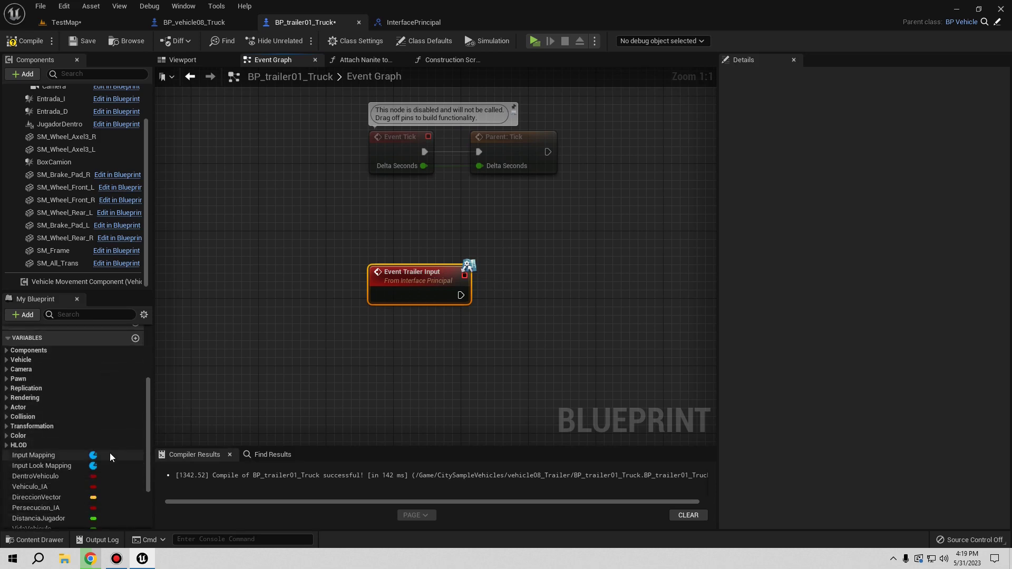
pyautogui.scroll(-2, 115, 453)
pyautogui.scroll(-2, 117, 451)
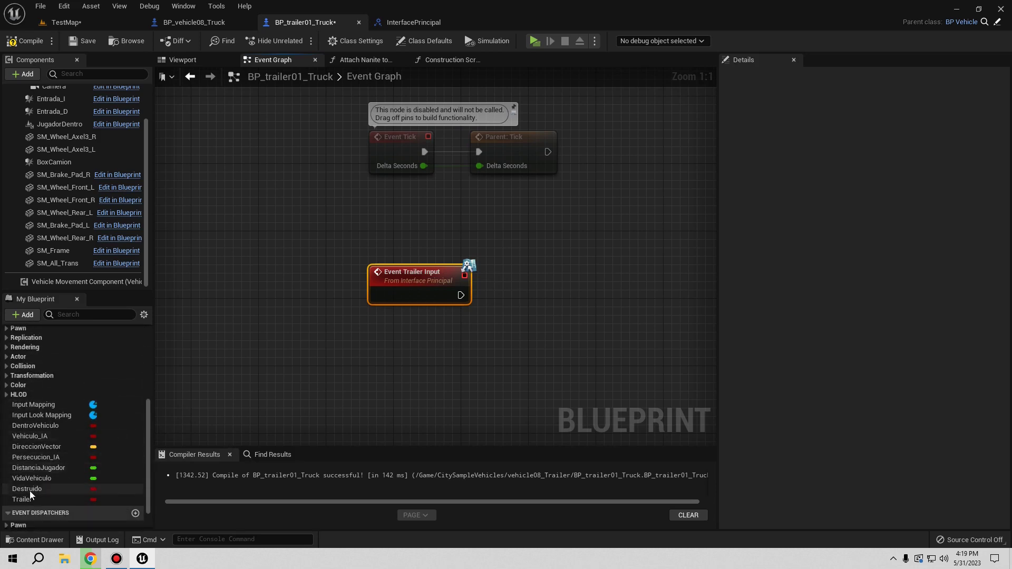
pyautogui.click(29, 499)
pyautogui.moveTo(205, 483)
pyautogui.mouseDown()
pyautogui.moveTo(539, 279)
pyautogui.moveTo(506, 290)
pyautogui.mouseUp()
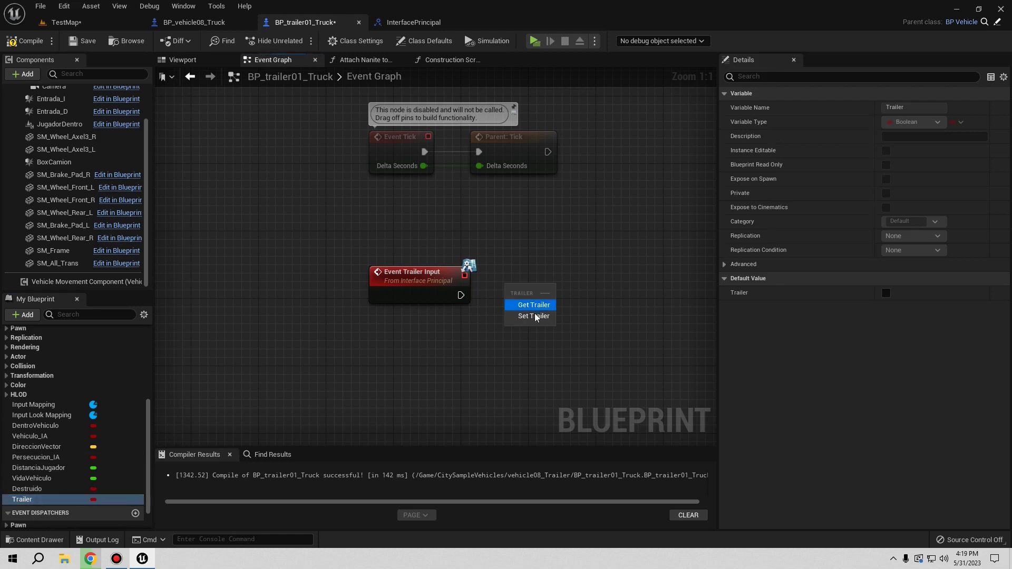
pyautogui.click(532, 315)
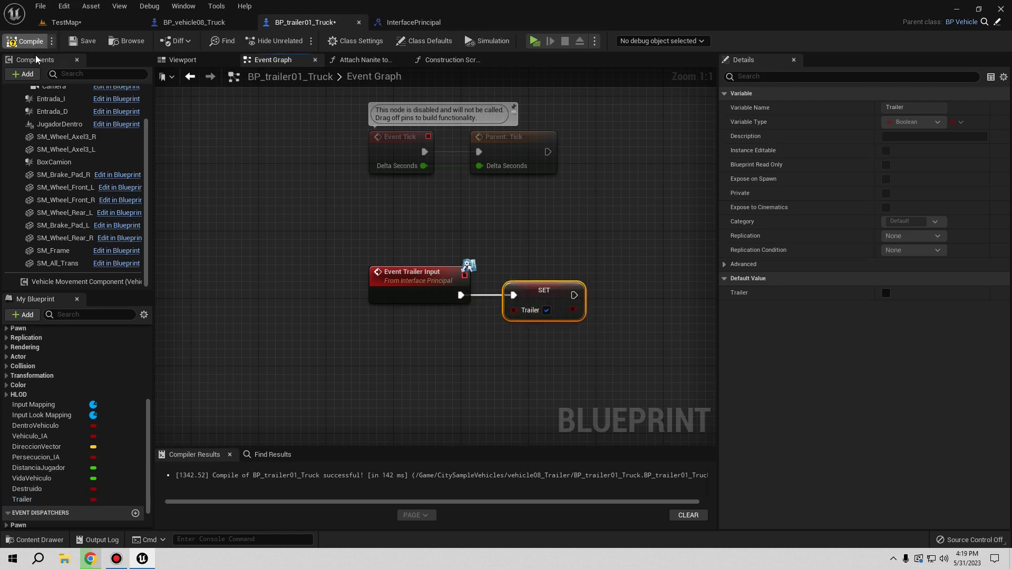
pyautogui.click(84, 41)
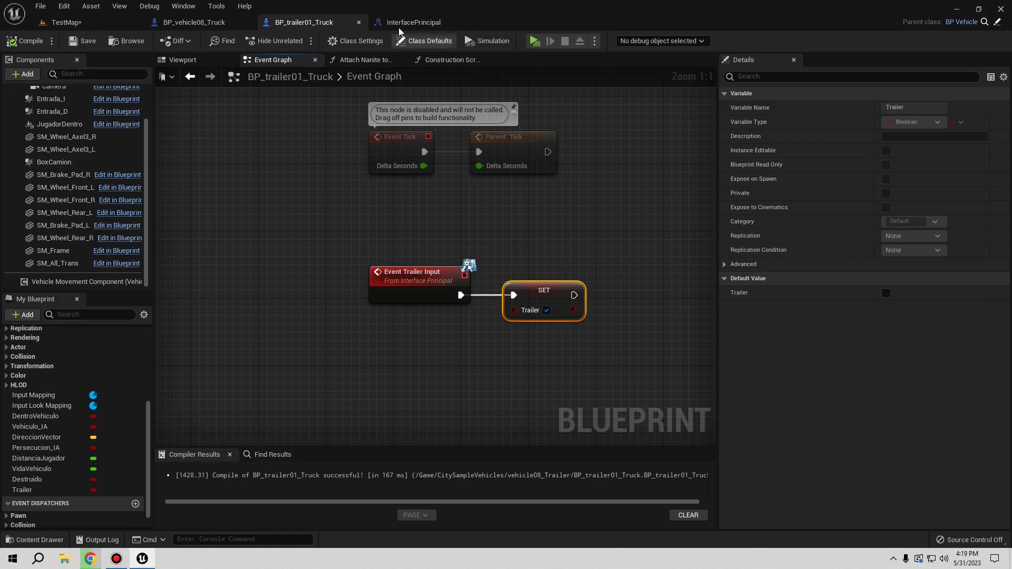
# Play-test the level, move up to the truck, hitch the trailer with E, then stop with Esc
pyautogui.click(535, 42)
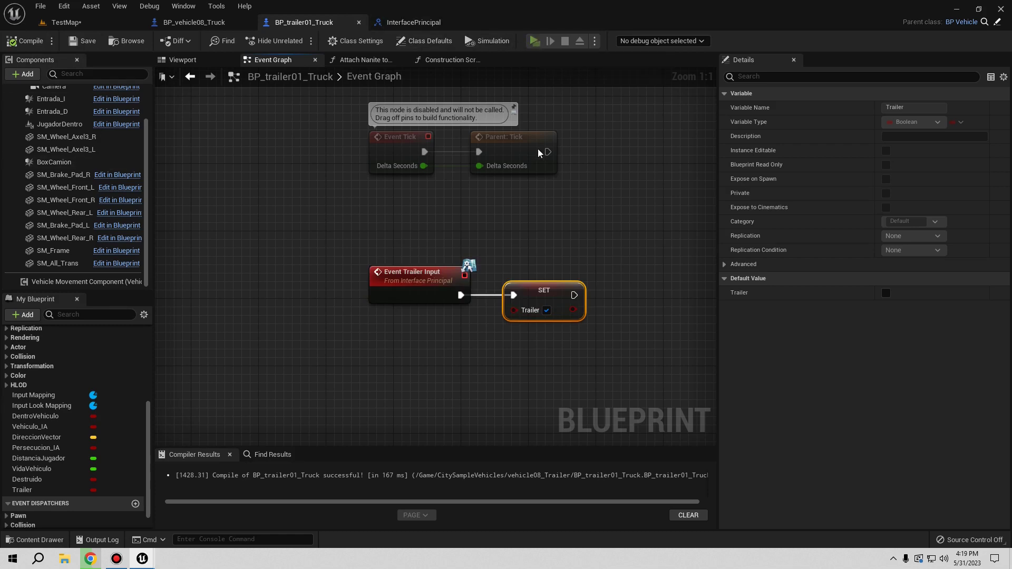
pyautogui.press('w')
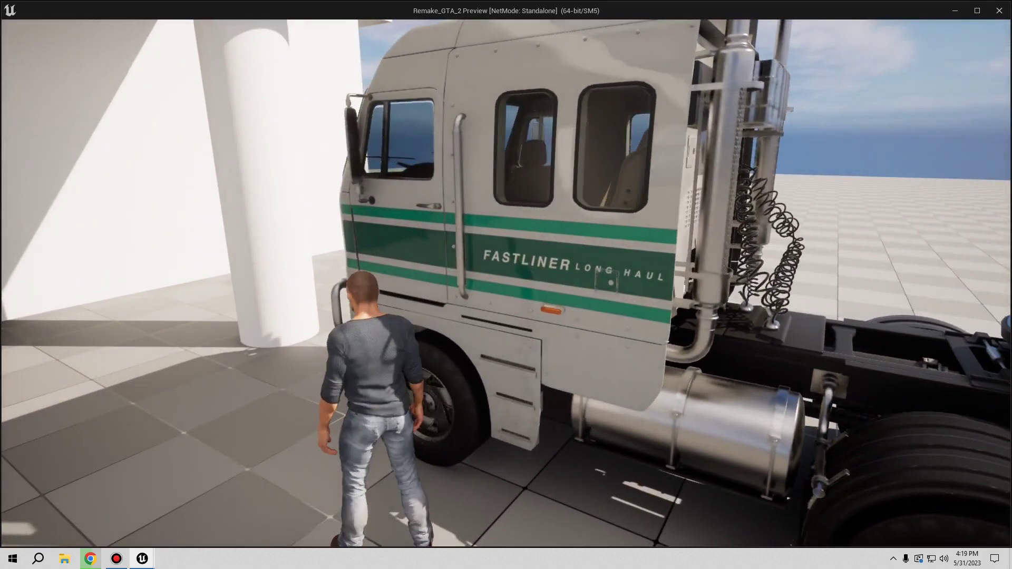
pyautogui.press('c')
pyautogui.press('s')
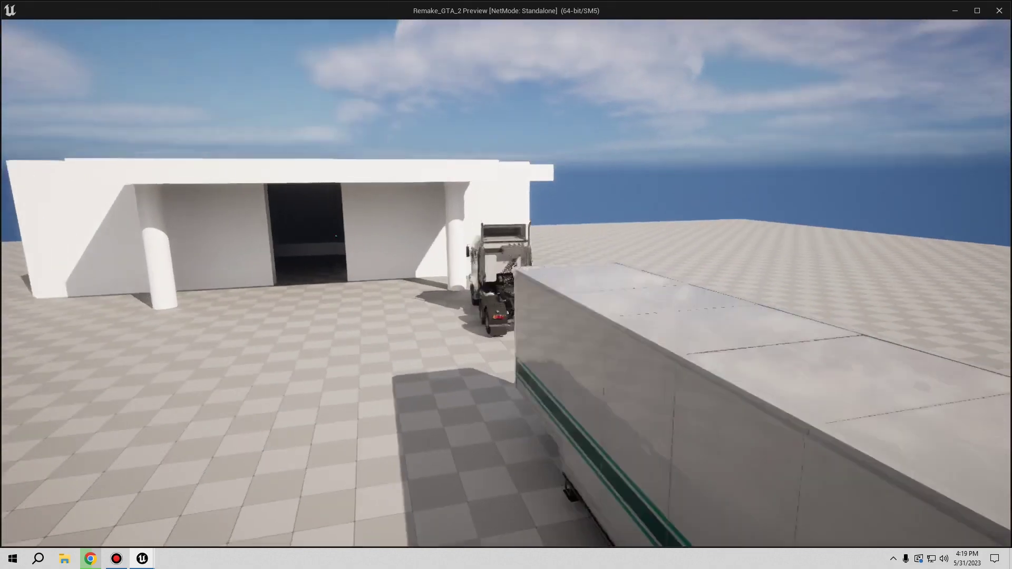
pyautogui.press('e')
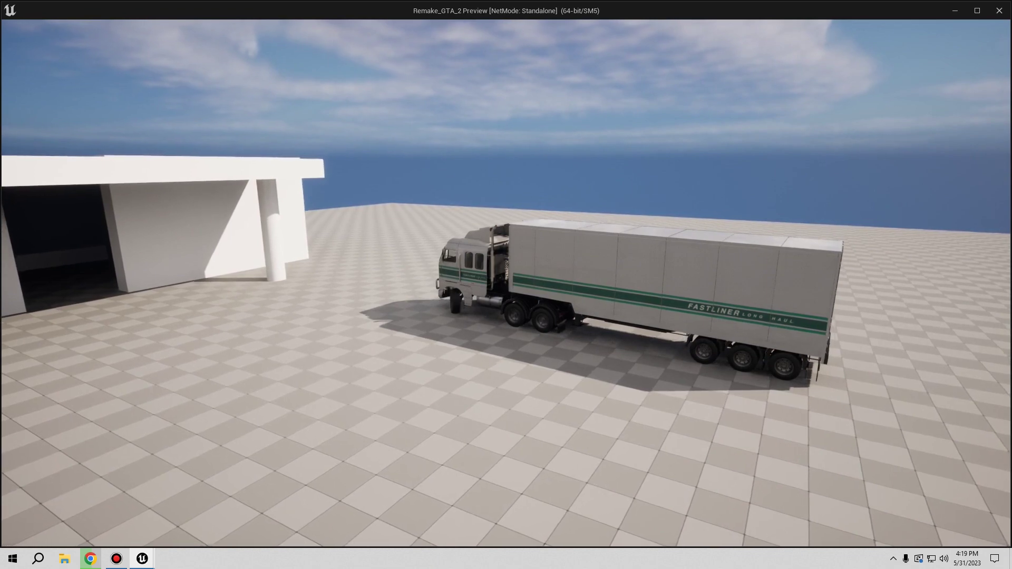
pyautogui.press('Escape')
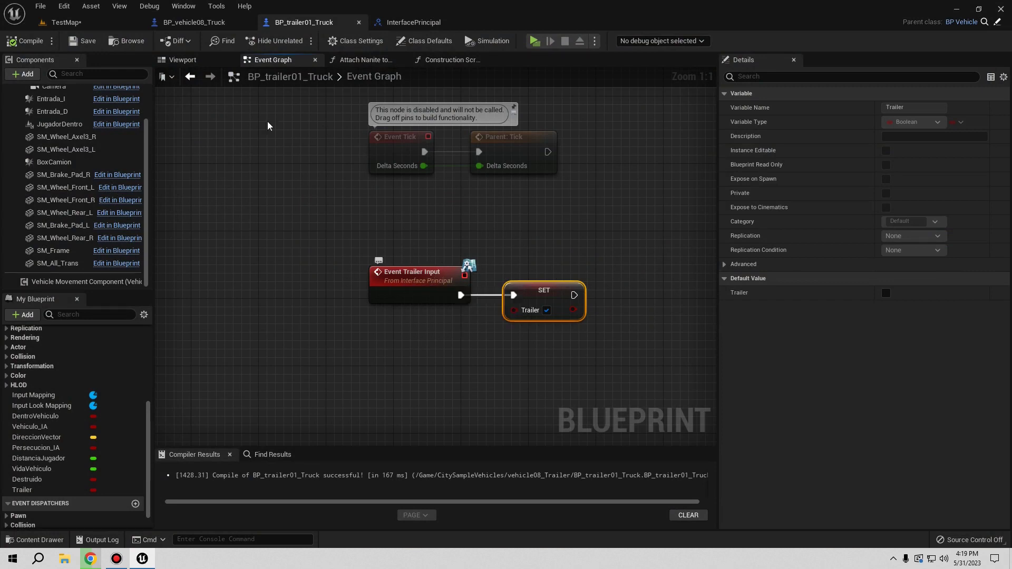
# Open the truck blueprint's Spawn Trailer function and locate its Constrain Trailer call
pyautogui.click(196, 22)
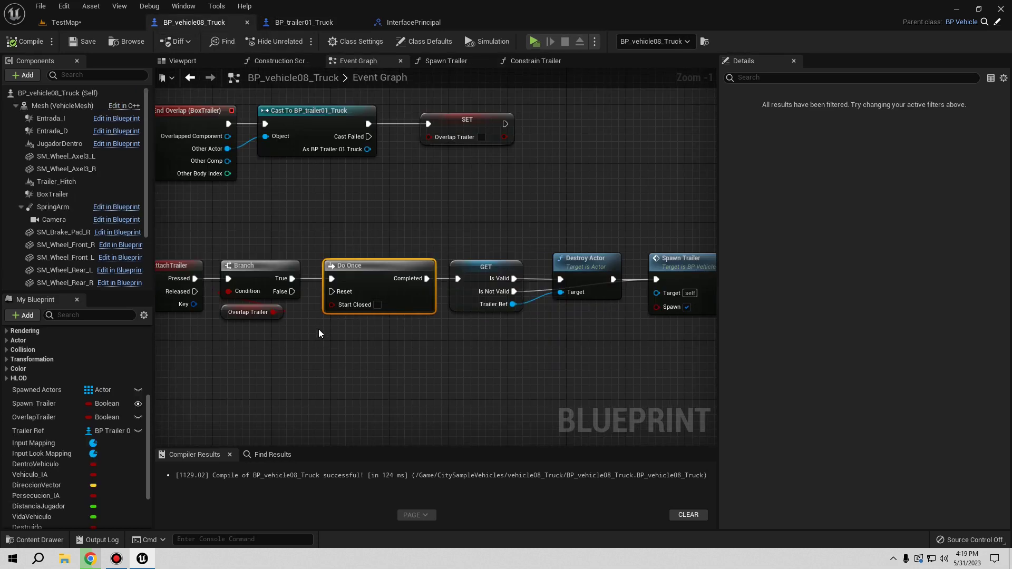
pyautogui.moveTo(318, 333); pyautogui.dragTo(201, 338, button='right')
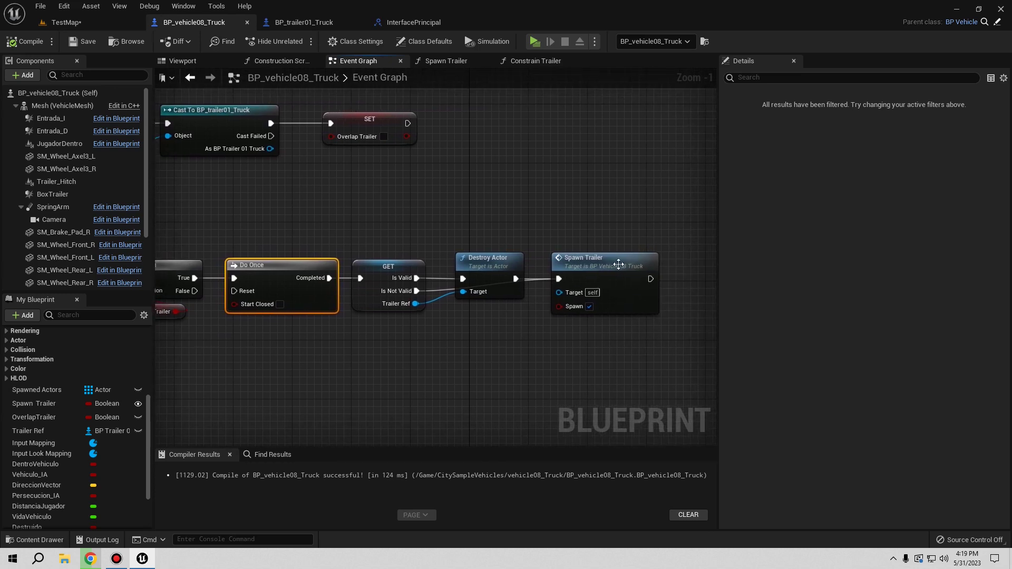
pyautogui.doubleClick(618, 264)
pyautogui.moveTo(351, 378); pyautogui.dragTo(604, 304, button='right')
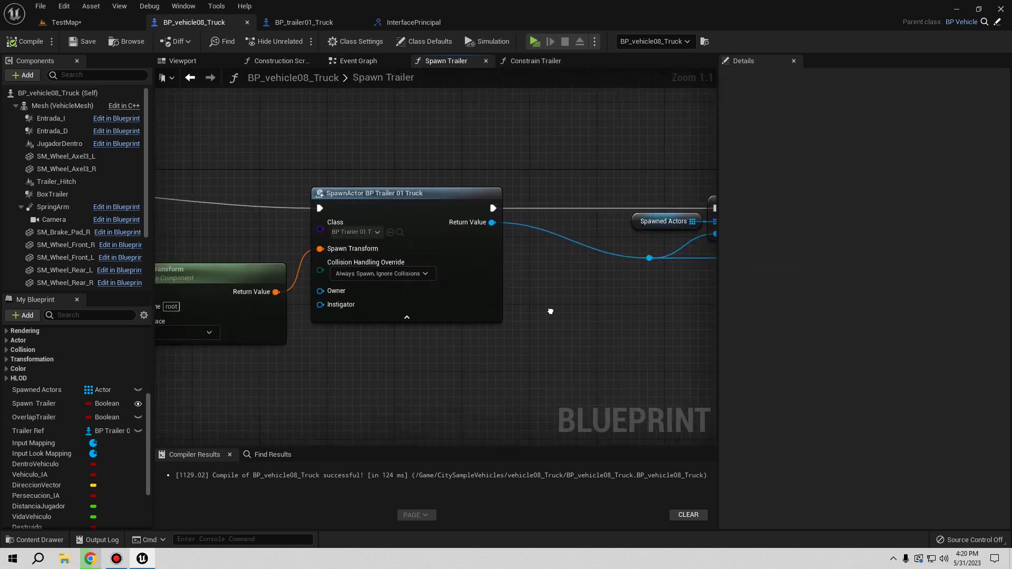
pyautogui.press('Home')
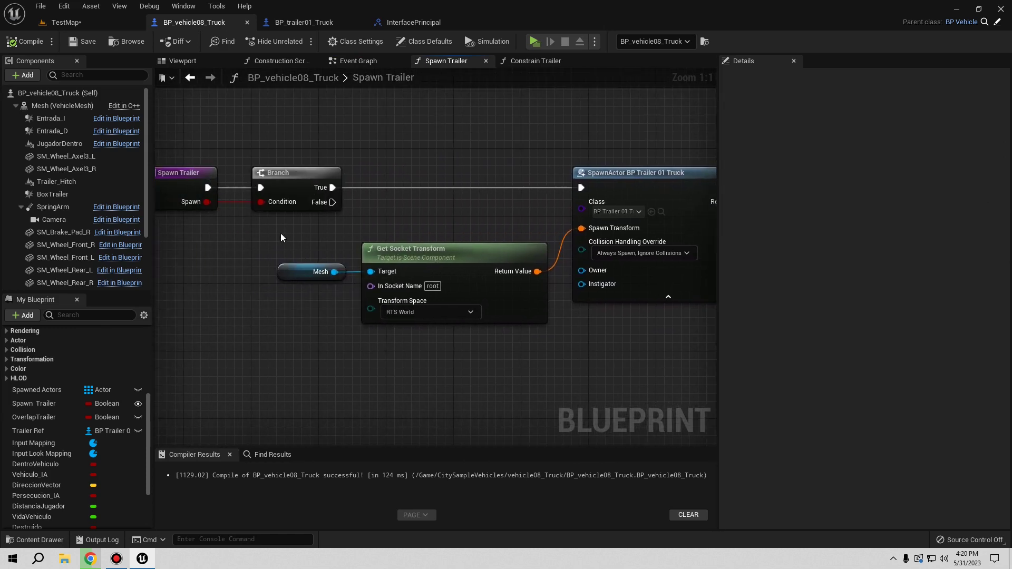
pyautogui.moveTo(532, 335); pyautogui.dragTo(267, 369, button='right')
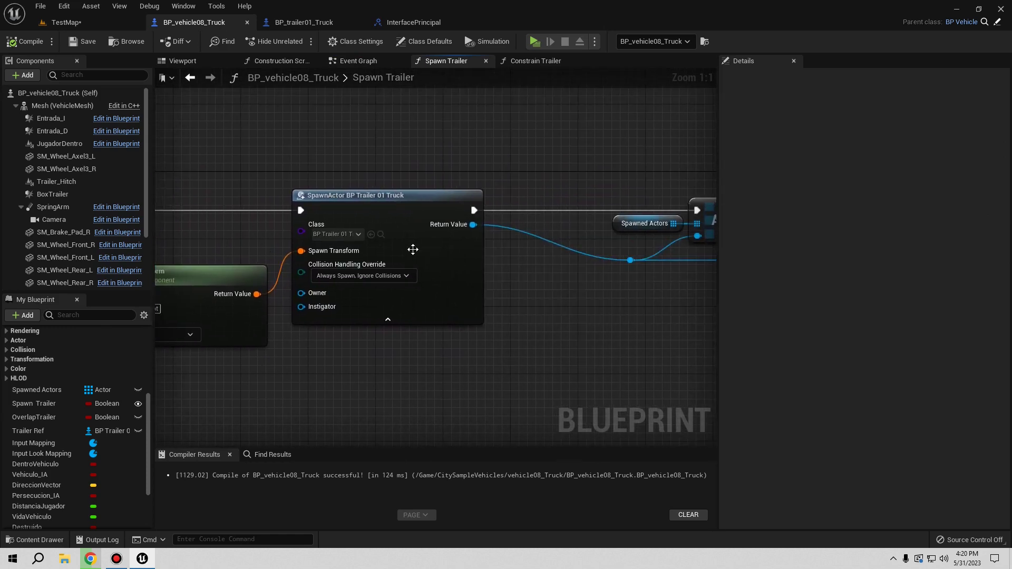
pyautogui.moveTo(413, 249); pyautogui.dragTo(79, 260, button='right')
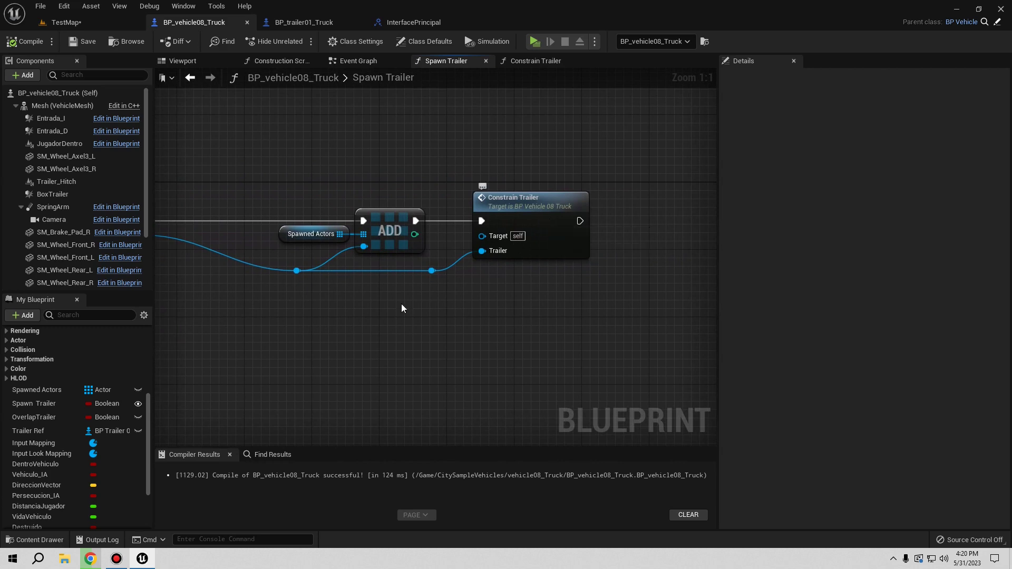
pyautogui.moveTo(491, 344); pyautogui.dragTo(450, 380, button='right')
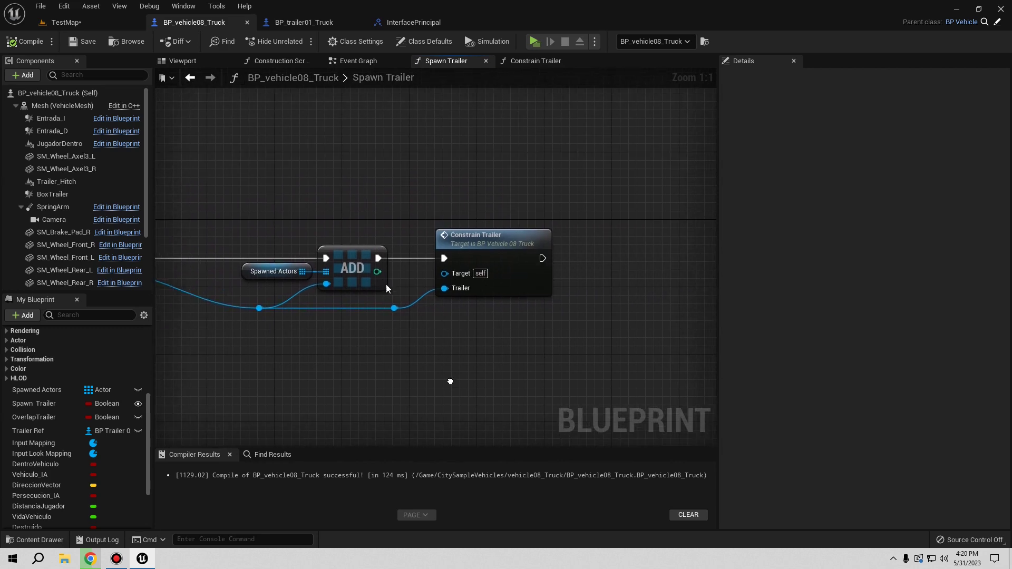
# Open Constrain Trailer and rearrange its Trailer getter and downstream constraint nodes
pyautogui.doubleClick(495, 258)
pyautogui.moveTo(354, 332); pyautogui.dragTo(574, 269, button='right')
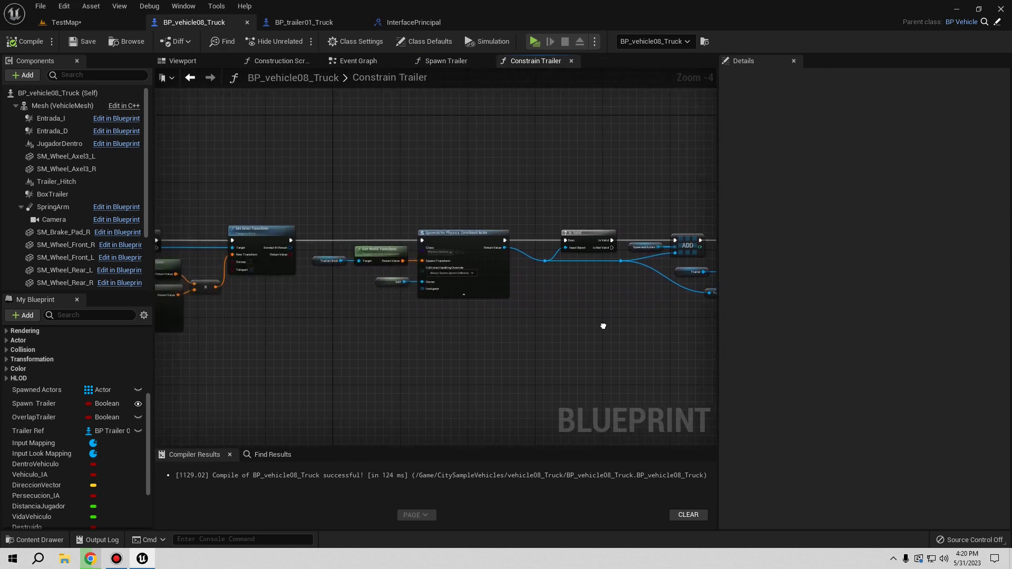
pyautogui.scroll(4, 549, 309)
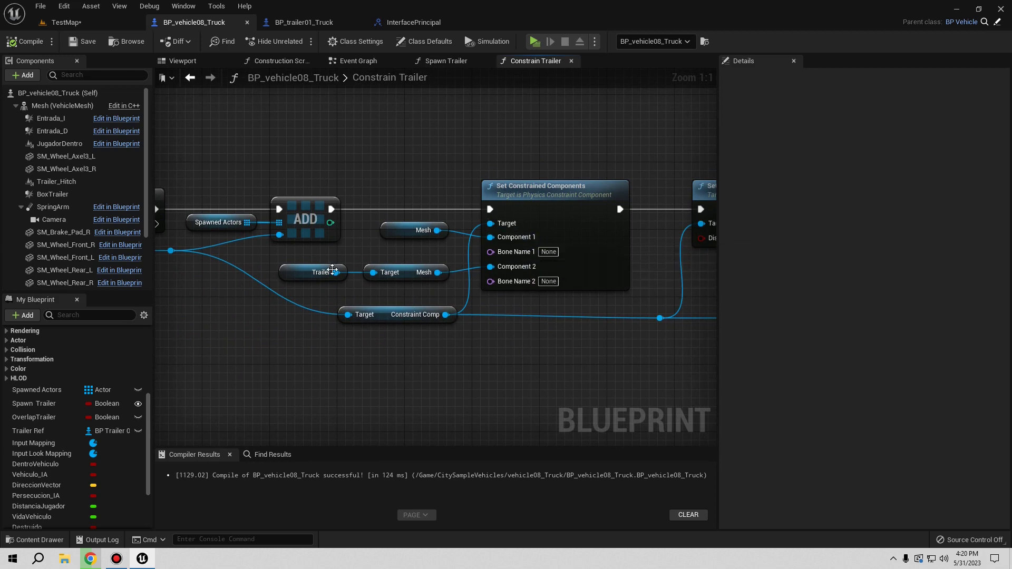
pyautogui.click(292, 276)
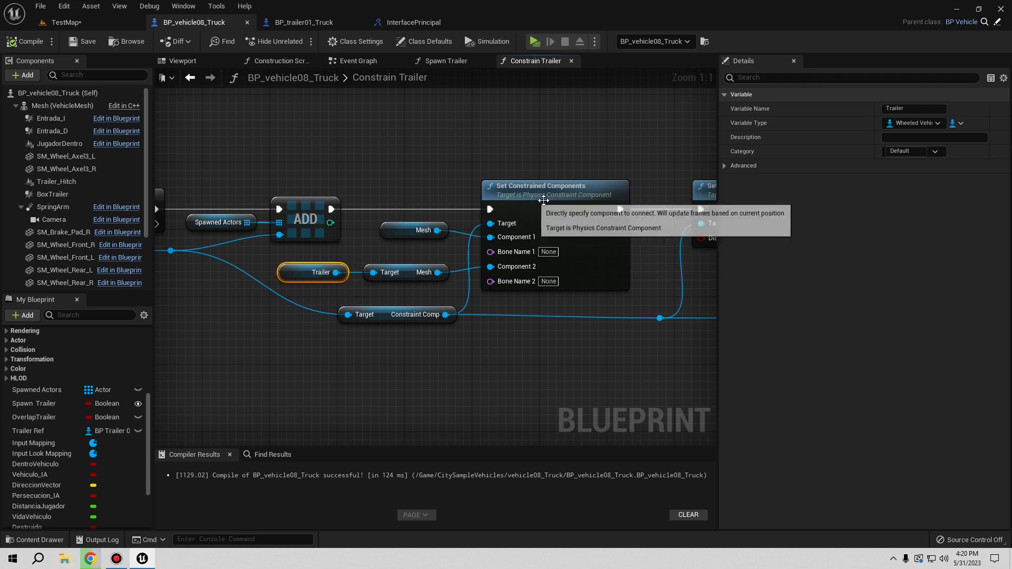
pyautogui.moveTo(315, 275)
pyautogui.mouseDown()
pyautogui.moveTo(323, 284)
pyautogui.moveTo(280, 275)
pyautogui.moveTo(296, 272)
pyautogui.mouseUp()
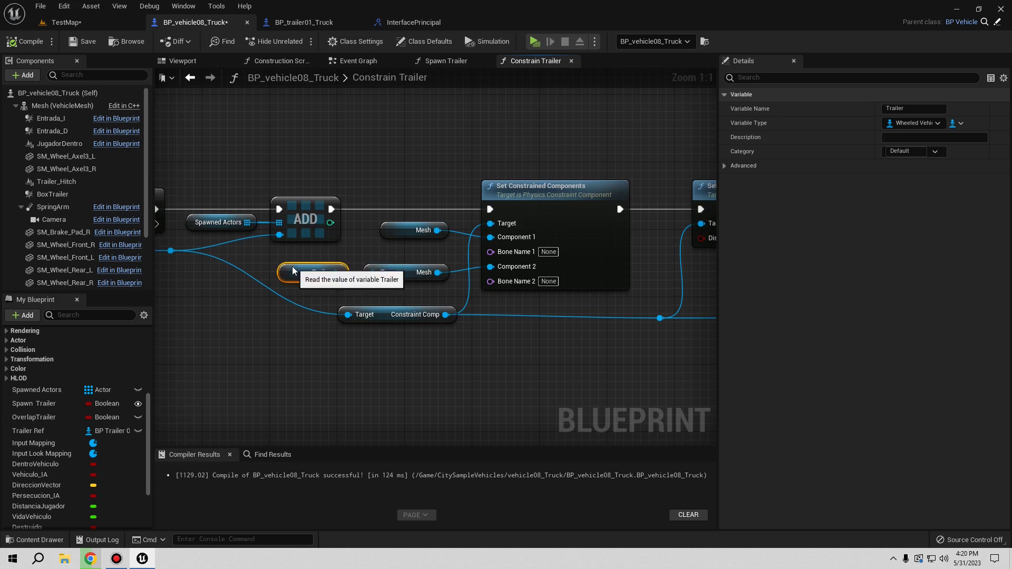
pyautogui.scroll(-3, 323, 309)
pyautogui.moveTo(412, 349); pyautogui.dragTo(320, 358, button='right')
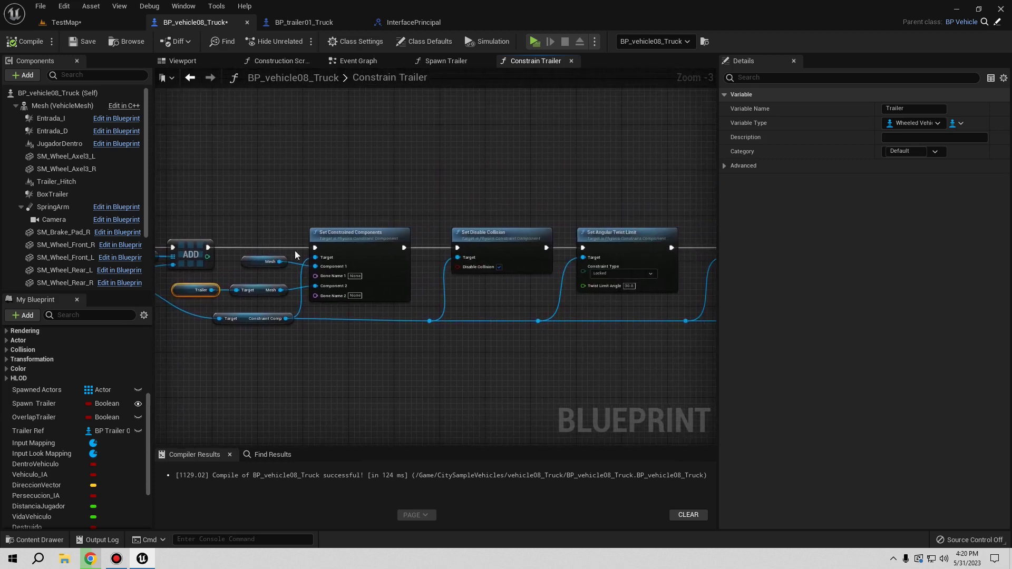
pyautogui.moveTo(248, 199)
pyautogui.mouseDown()
pyautogui.moveTo(552, 400)
pyautogui.moveTo(618, 272)
pyautogui.mouseUp()
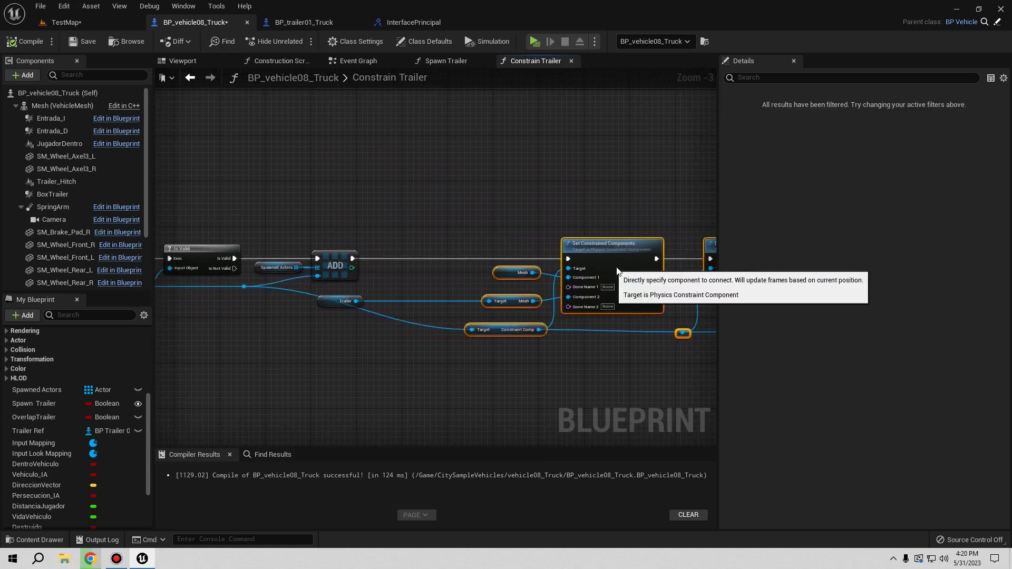
# Add a Trailer Input message on the Trailer reference before Set Constrained Components, then compile
pyautogui.scroll(3, 355, 297)
pyautogui.moveTo(337, 338); pyautogui.dragTo(406, 302)
pyautogui.write('main')
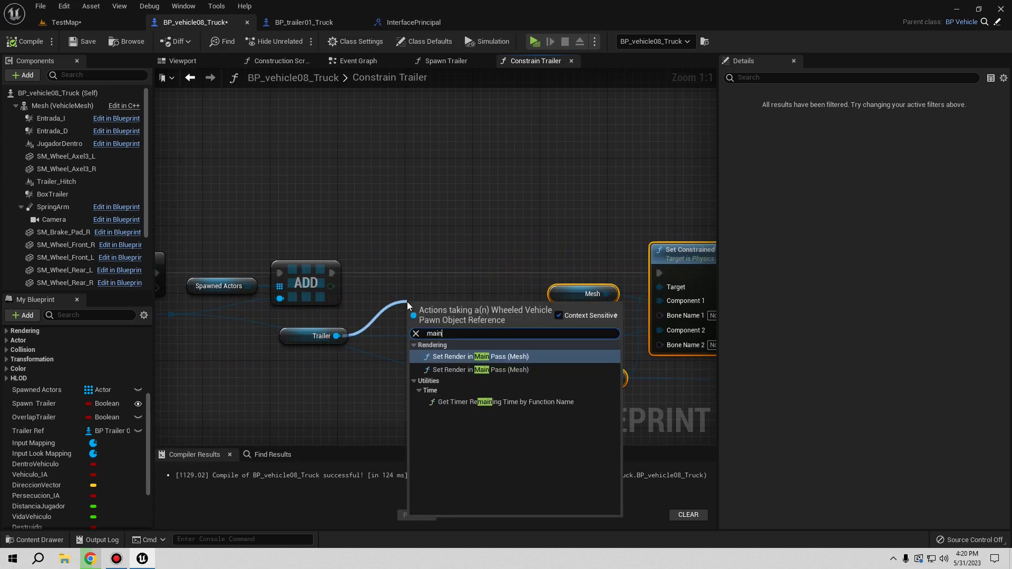
pyautogui.press('BackSpace')
pyautogui.press('BackSpace')
pyautogui.press('BackSpace')
pyautogui.press('BackSpace')
pyautogui.write('p')
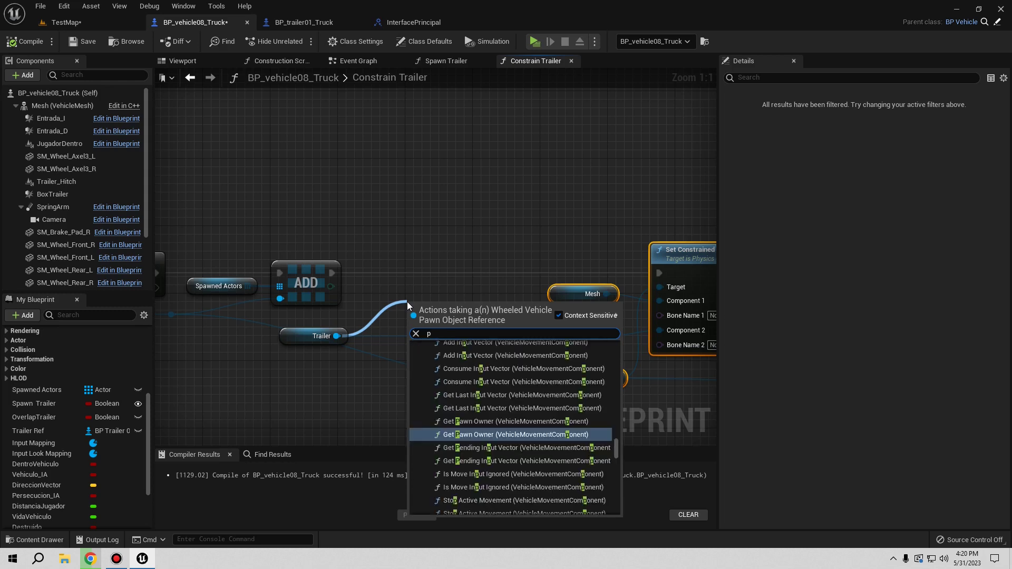
pyautogui.write('rincv')
pyautogui.press('BackSpace')
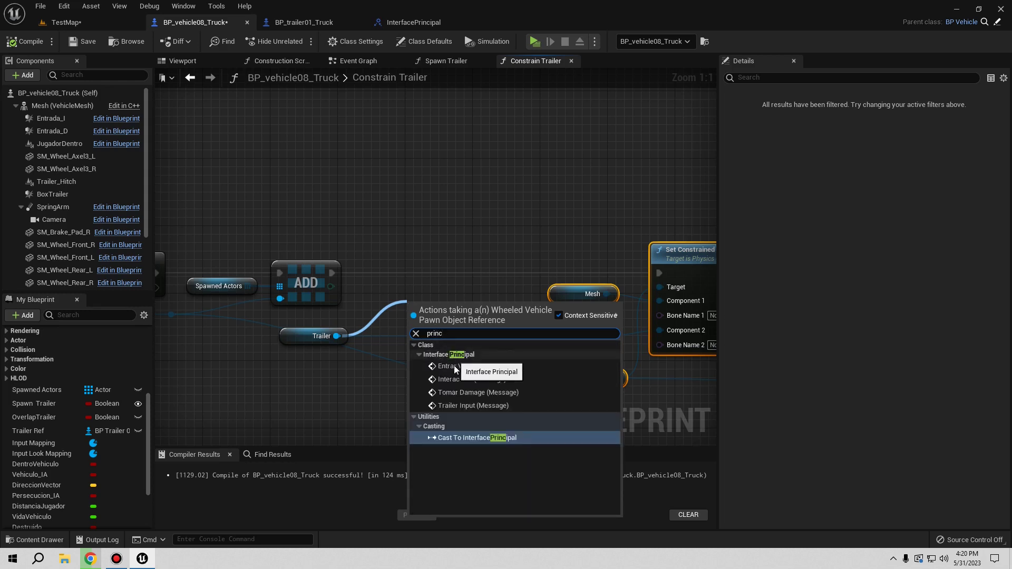
pyautogui.click(463, 405)
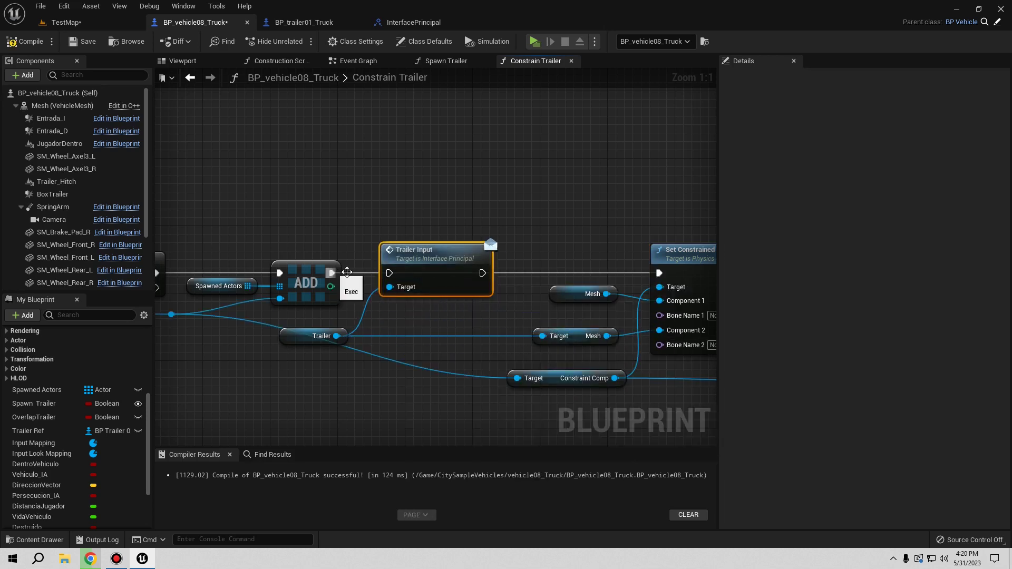
pyautogui.moveTo(482, 273); pyautogui.dragTo(659, 272)
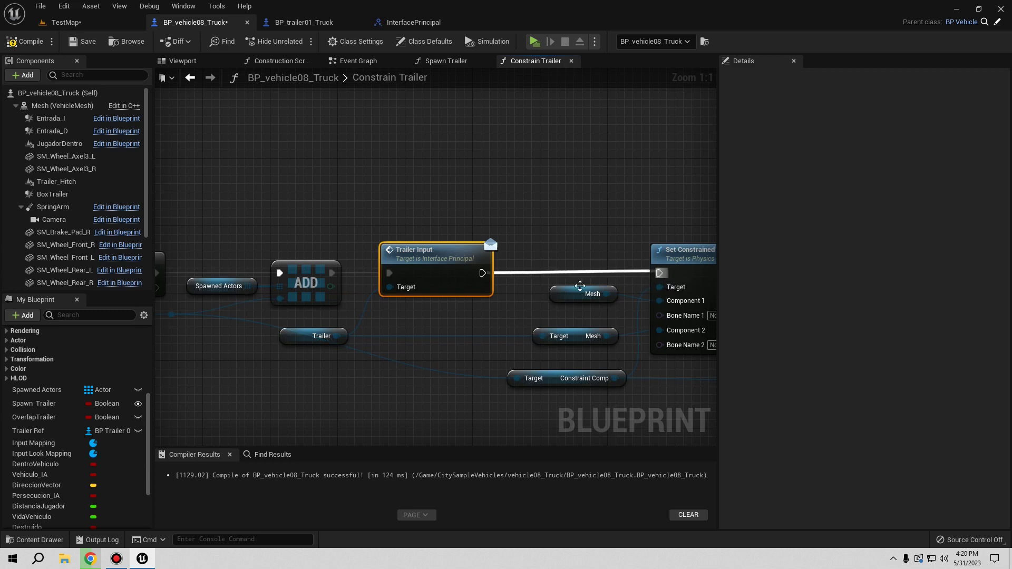
pyautogui.click(23, 42)
pyautogui.click(81, 42)
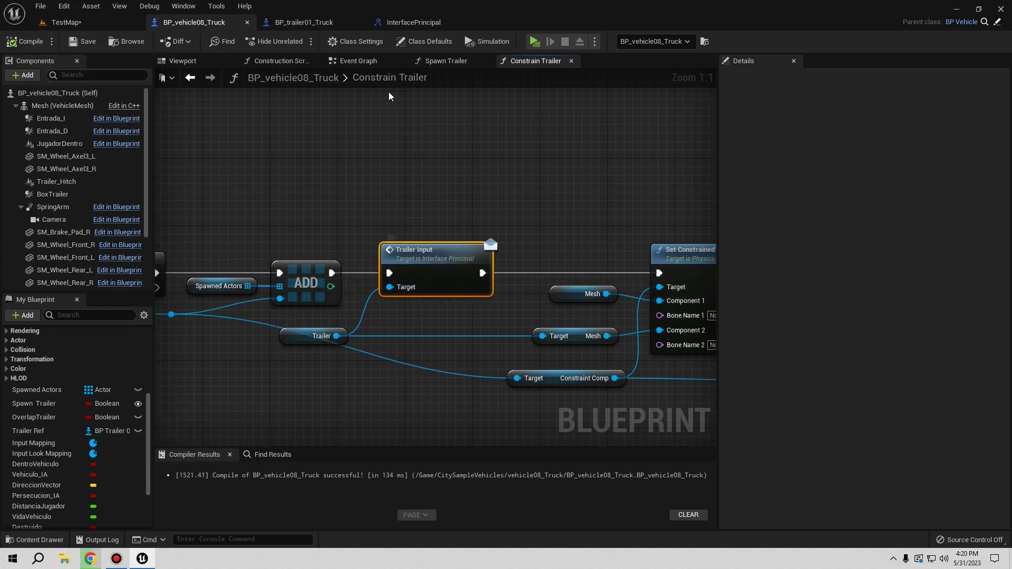
# Play-test the level: board the truck and reverse it into the trailer to couple
pyautogui.click(538, 40)
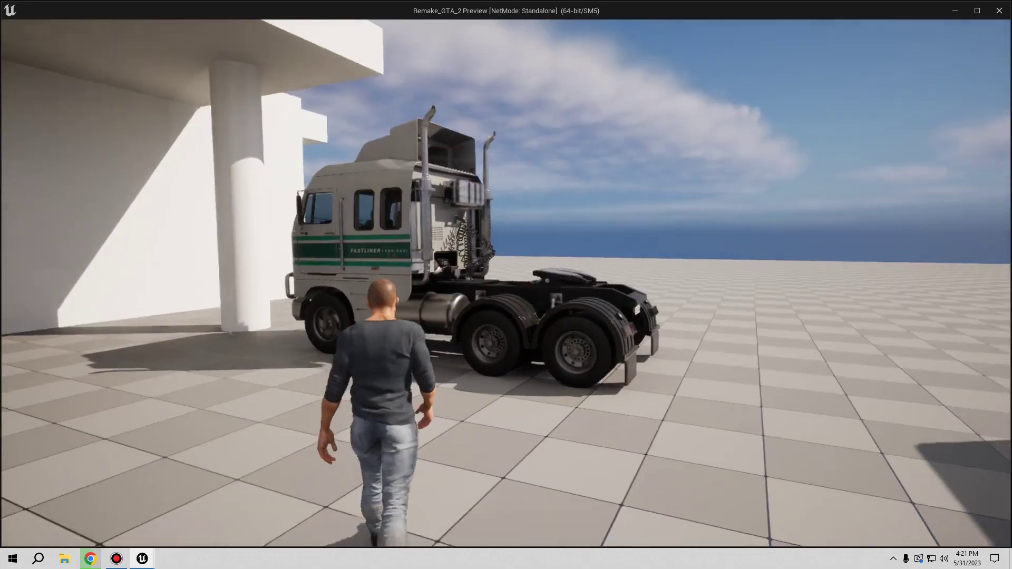
pyautogui.press('w')
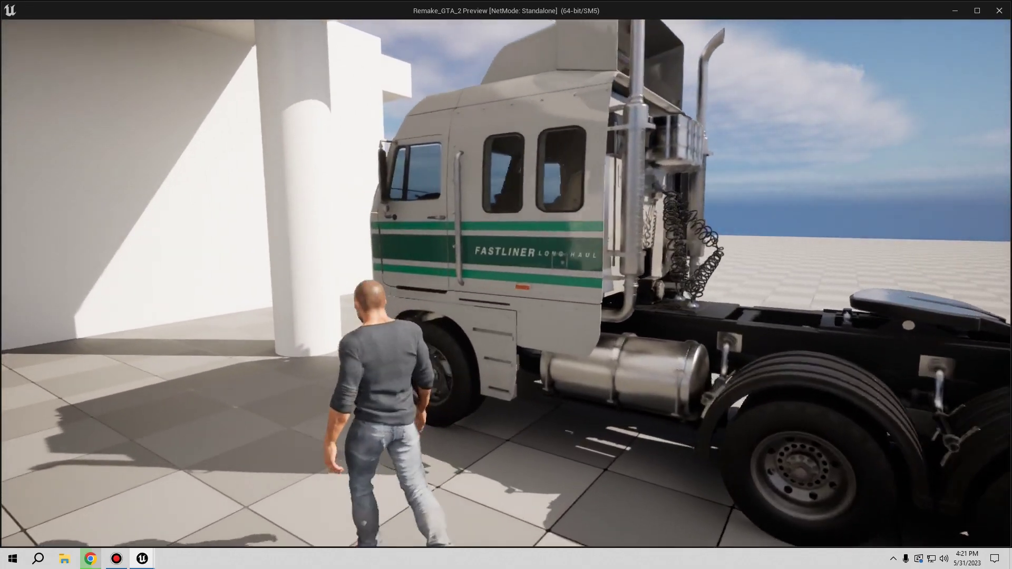
pyautogui.press('e')
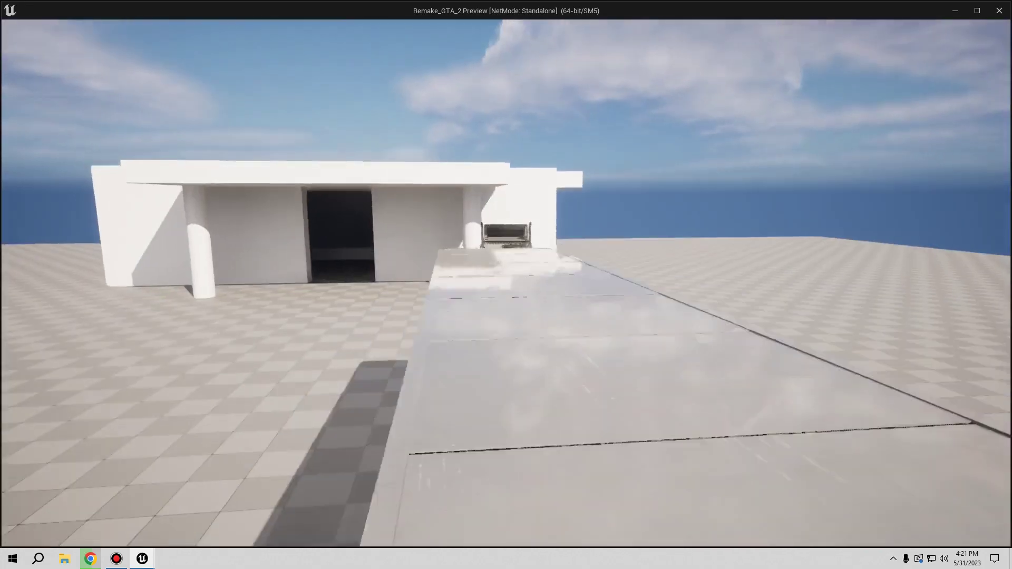
pyautogui.press('s')
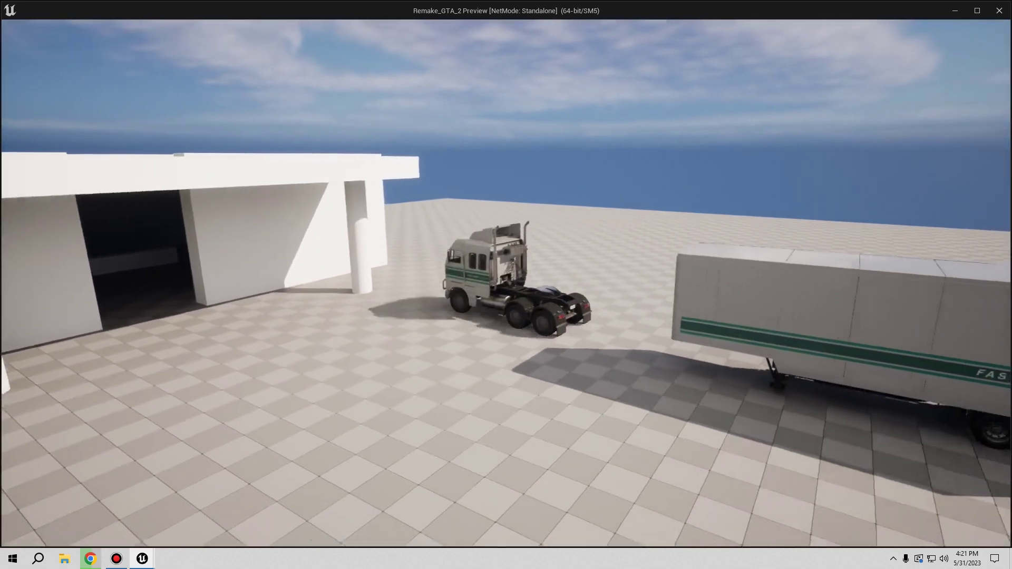
pyautogui.press('s')
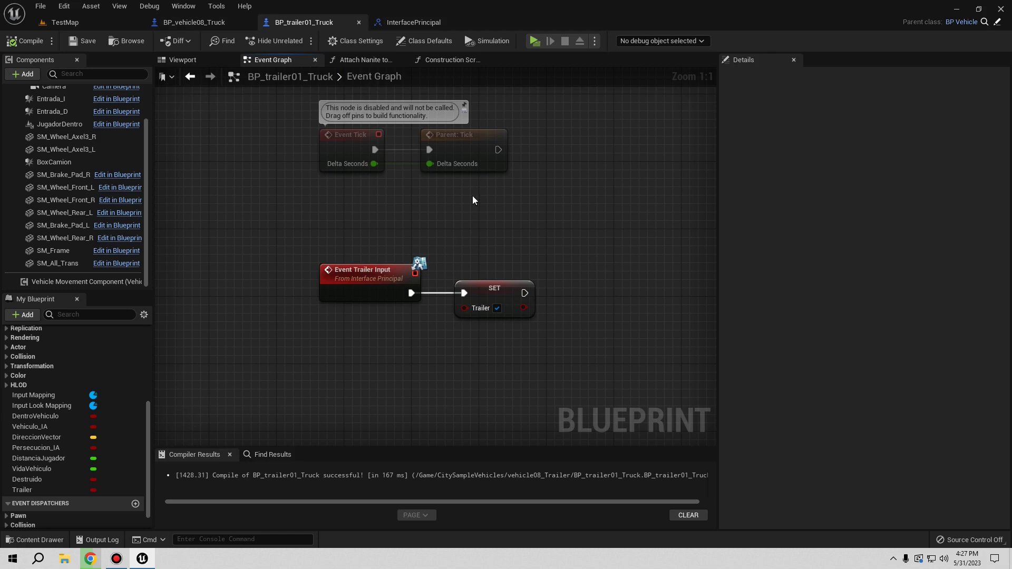
# In the truck's Event Graph, add a Boolean variable named TrailerAcoplado
pyautogui.click(194, 22)
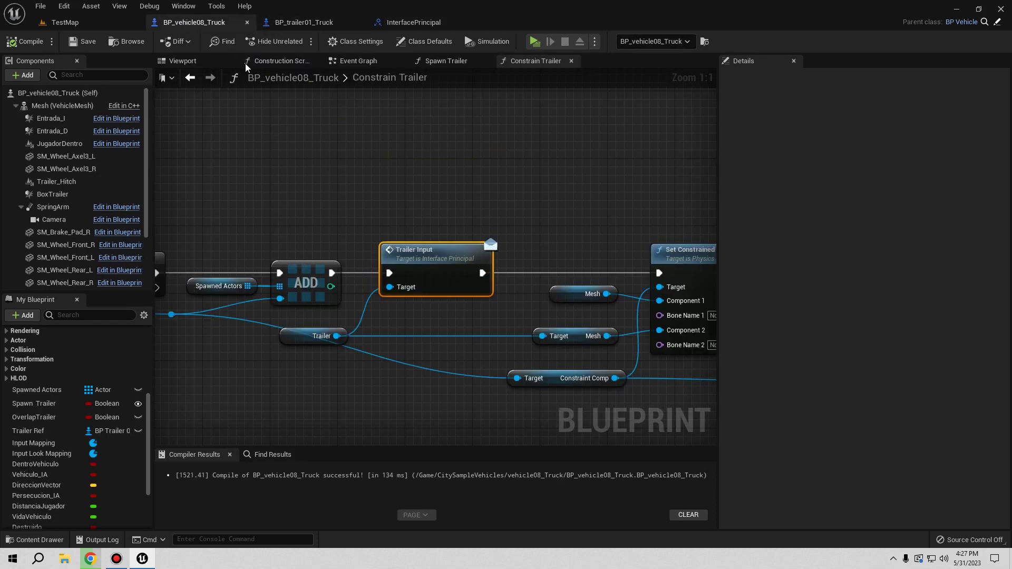
pyautogui.moveTo(234, 195); pyautogui.dragTo(437, 165, button='right')
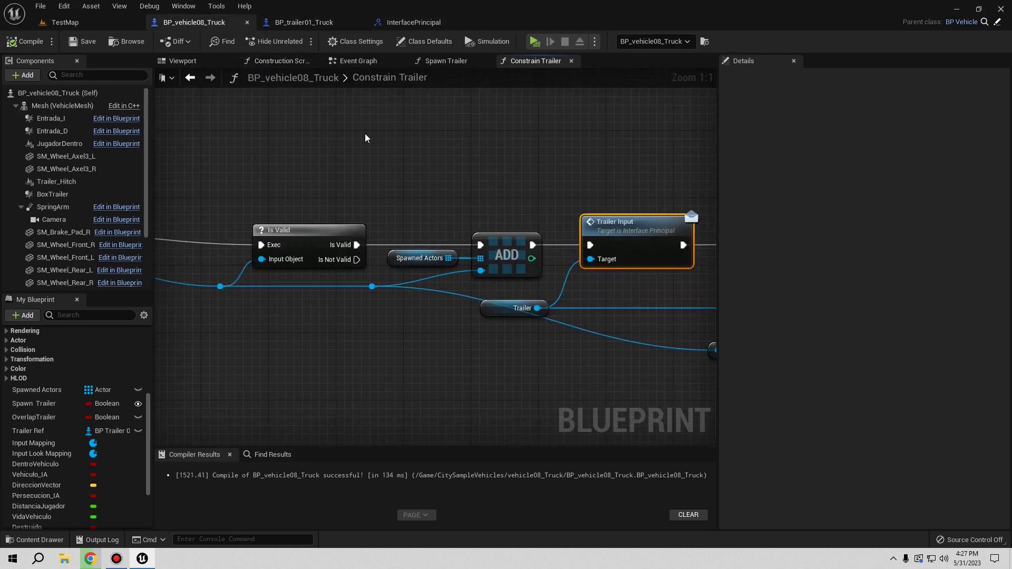
pyautogui.click(356, 62)
pyautogui.scroll(2, 229, 262)
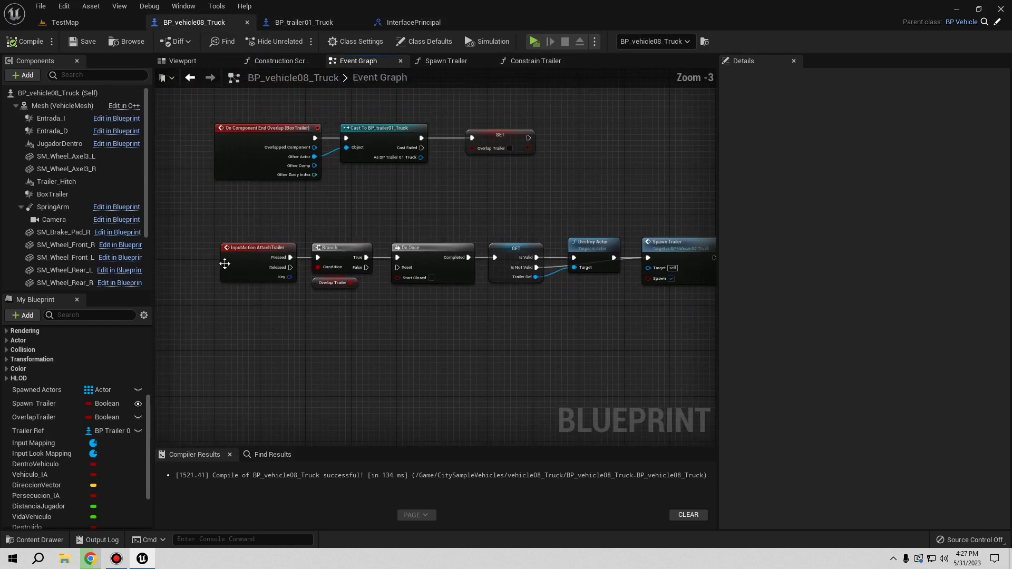
pyautogui.scroll(1, 229, 262)
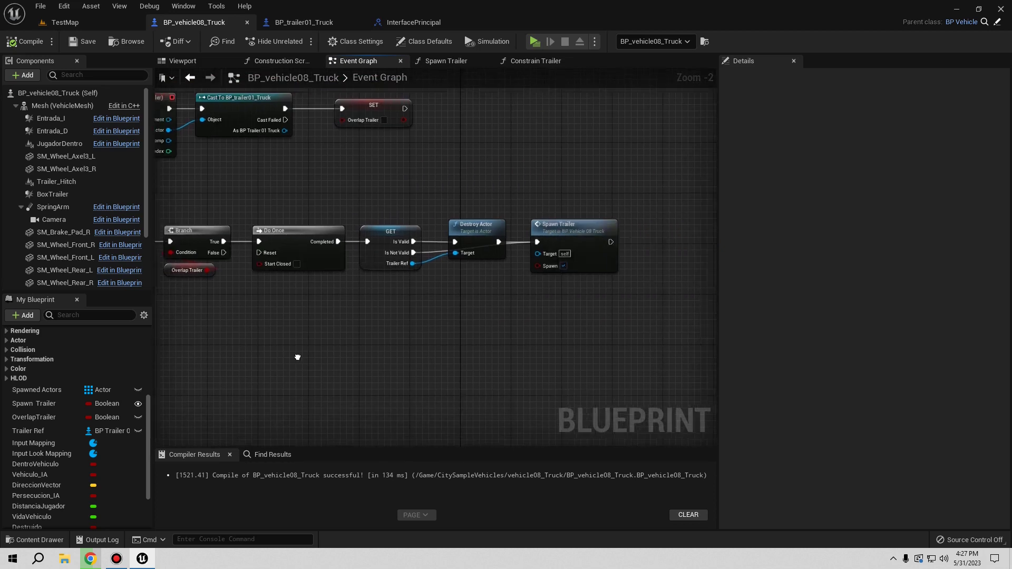
pyautogui.moveTo(229, 262)
pyautogui.mouseDown(button='right')
pyautogui.moveTo(283, 354)
pyautogui.moveTo(366, 356)
pyautogui.mouseUp(button='right')
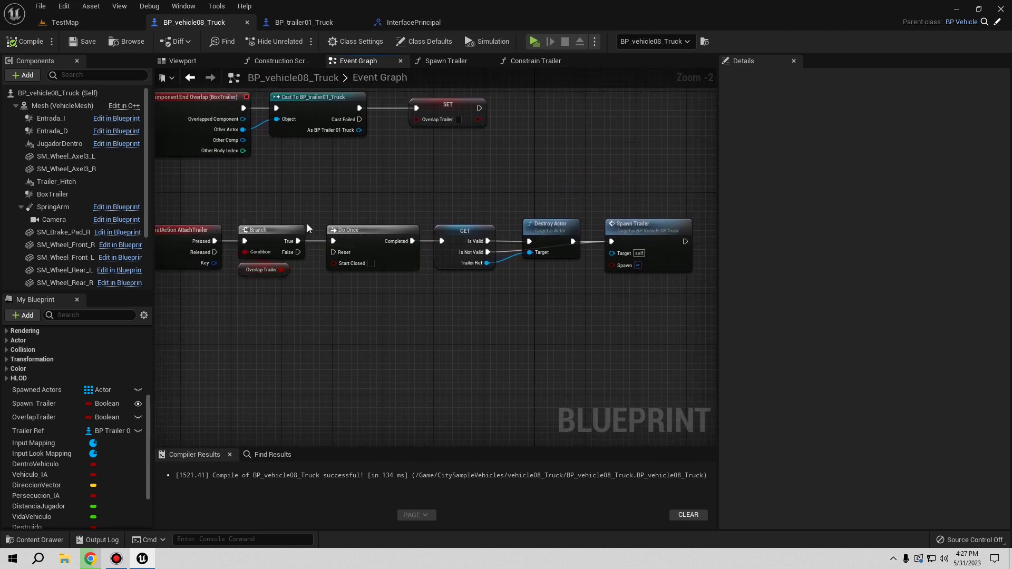
pyautogui.moveTo(521, 349); pyautogui.dragTo(551, 341, button='right')
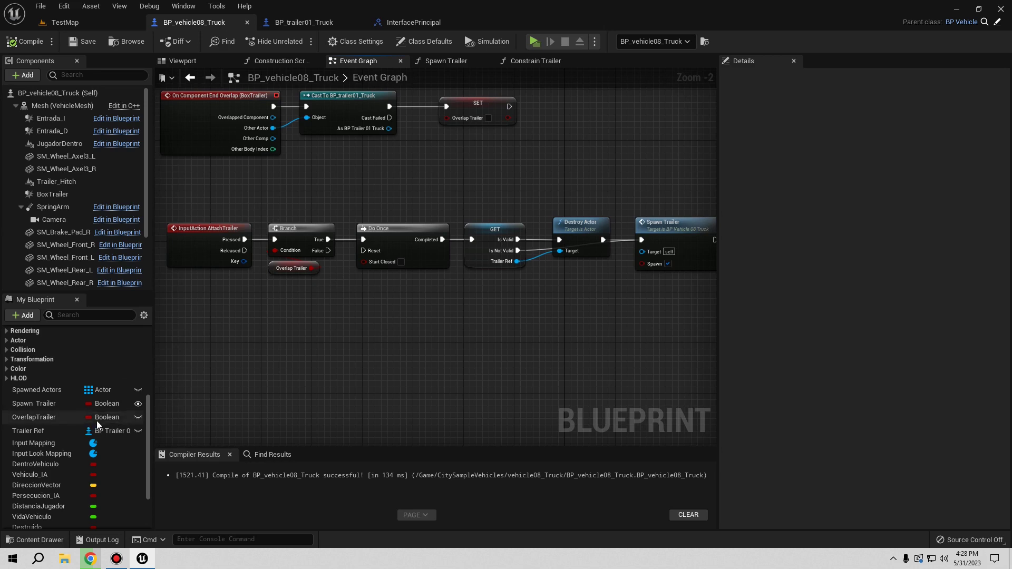
pyautogui.scroll(5, 86, 375)
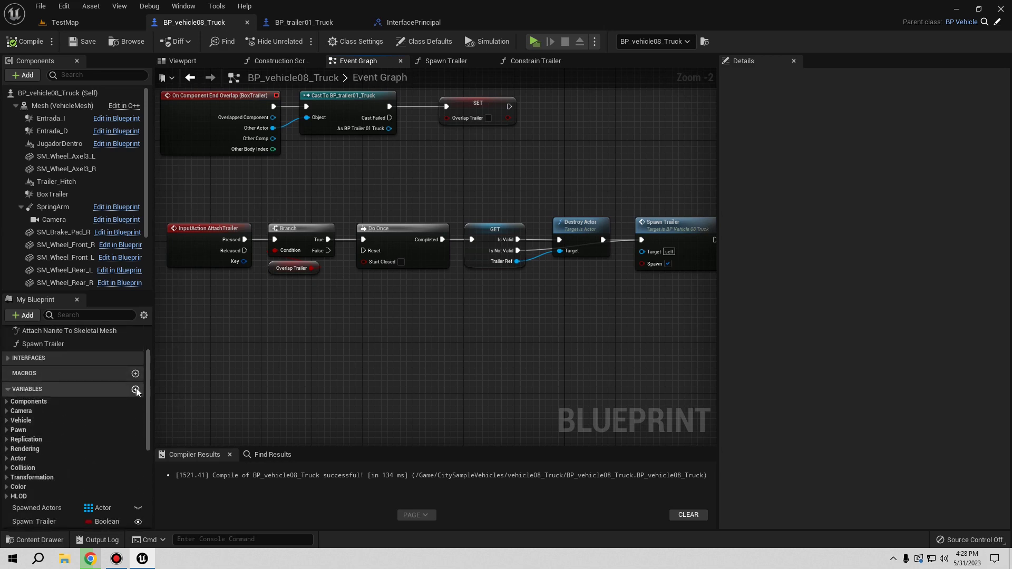
pyautogui.click(135, 390)
pyautogui.write('TrailerAcoplado')
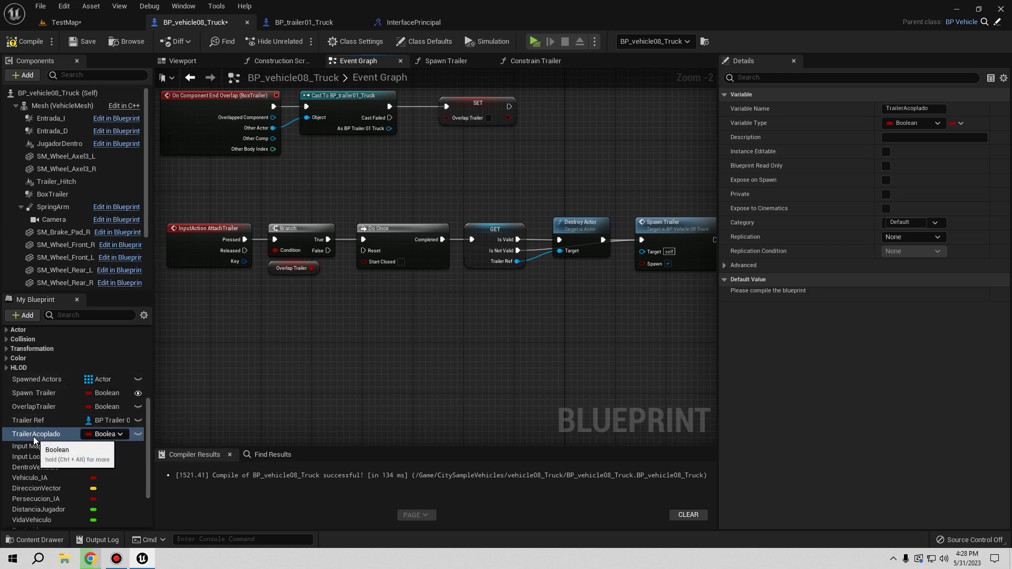
# Add a TrailerAcoplado getter driving a new Branch node
pyautogui.moveTo(33, 436); pyautogui.dragTo(302, 308)
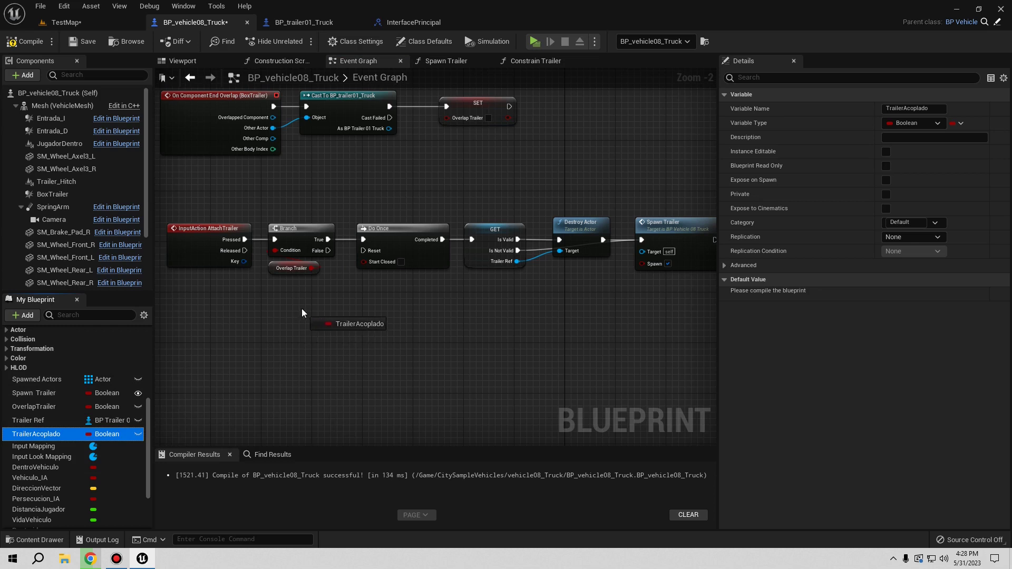
pyautogui.click(325, 331)
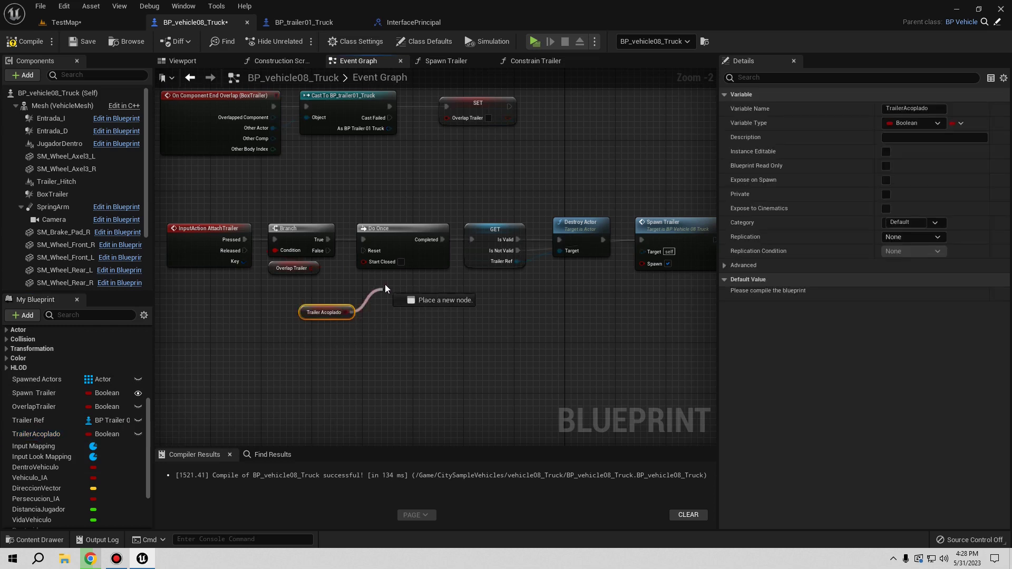
pyautogui.moveTo(350, 313); pyautogui.dragTo(382, 286)
pyautogui.write('b')
pyautogui.click(437, 440)
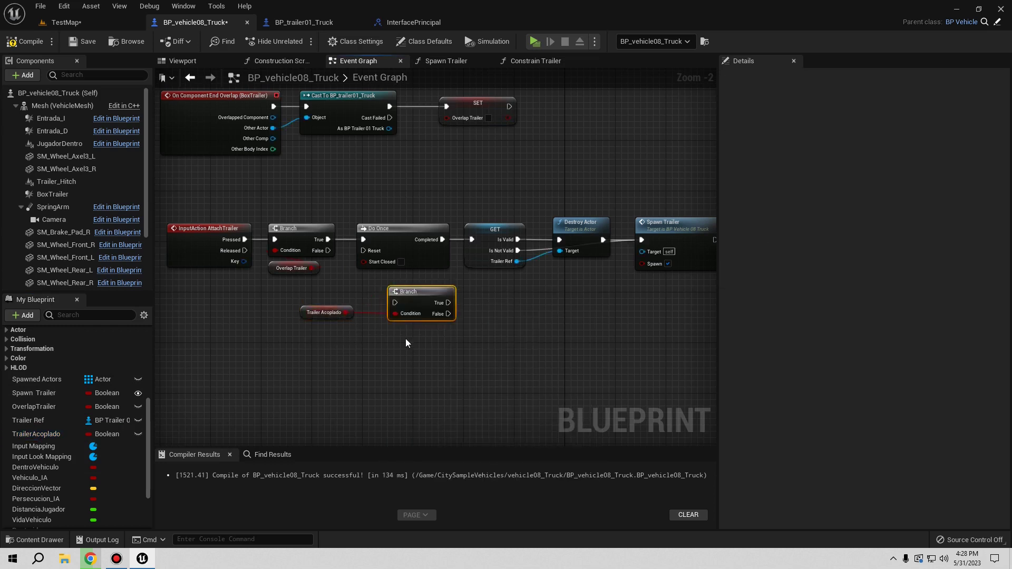
# Rearrange the Do Once–Spawn Trailer nodes, placing the new Branch and its getter beside the first Branch
pyautogui.scroll(2, 327, 385)
pyautogui.scroll(-3, 435, 393)
pyautogui.moveTo(436, 394); pyautogui.dragTo(385, 390, button='right')
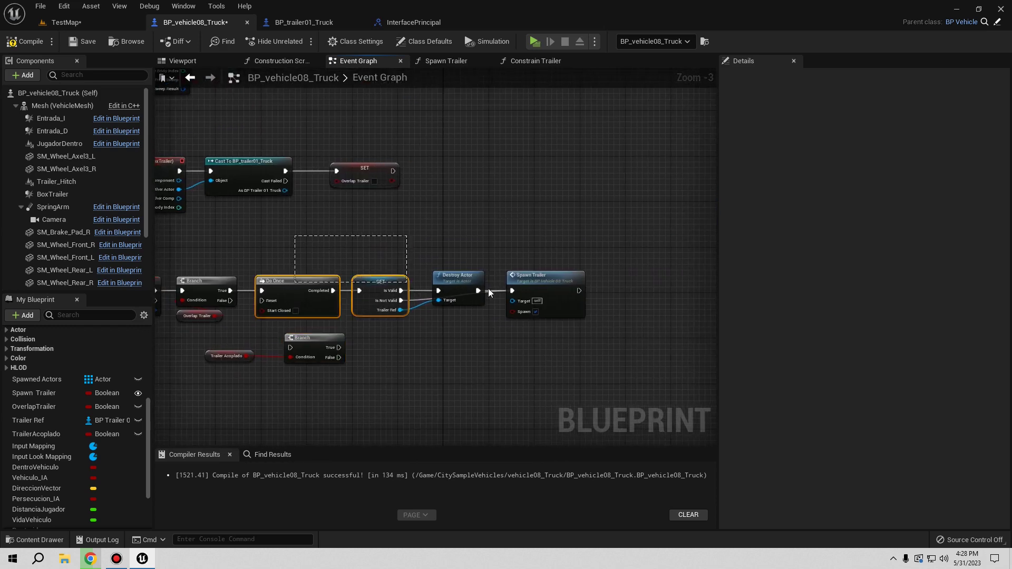
pyautogui.moveTo(311, 244); pyautogui.dragTo(527, 303)
pyautogui.moveTo(288, 283); pyautogui.dragTo(414, 345)
pyautogui.scroll(2, 330, 317)
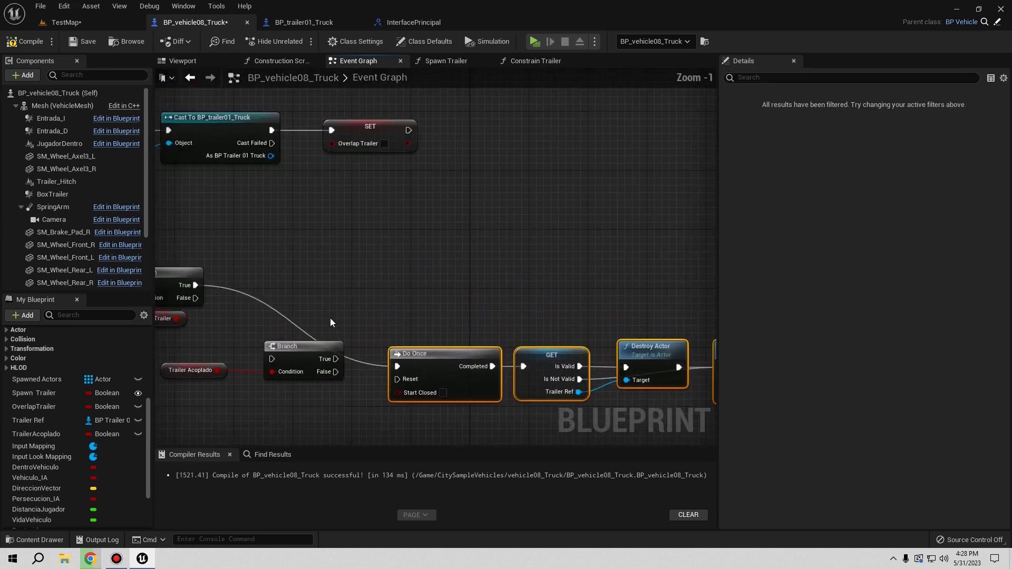
pyautogui.moveTo(330, 318); pyautogui.dragTo(448, 330, button='right')
pyautogui.moveTo(448, 331); pyautogui.dragTo(391, 265)
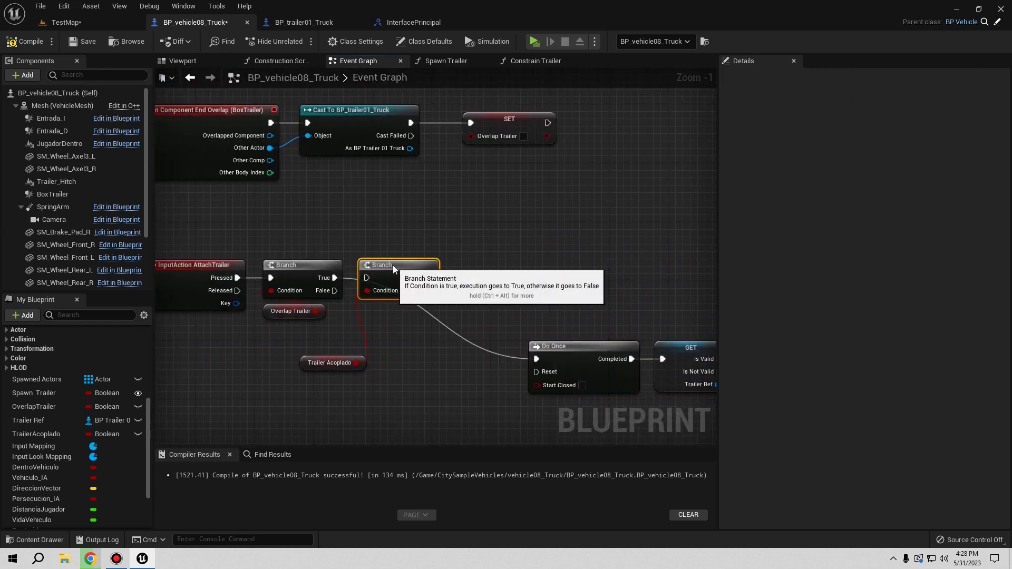
pyautogui.moveTo(305, 363); pyautogui.dragTo(369, 312)
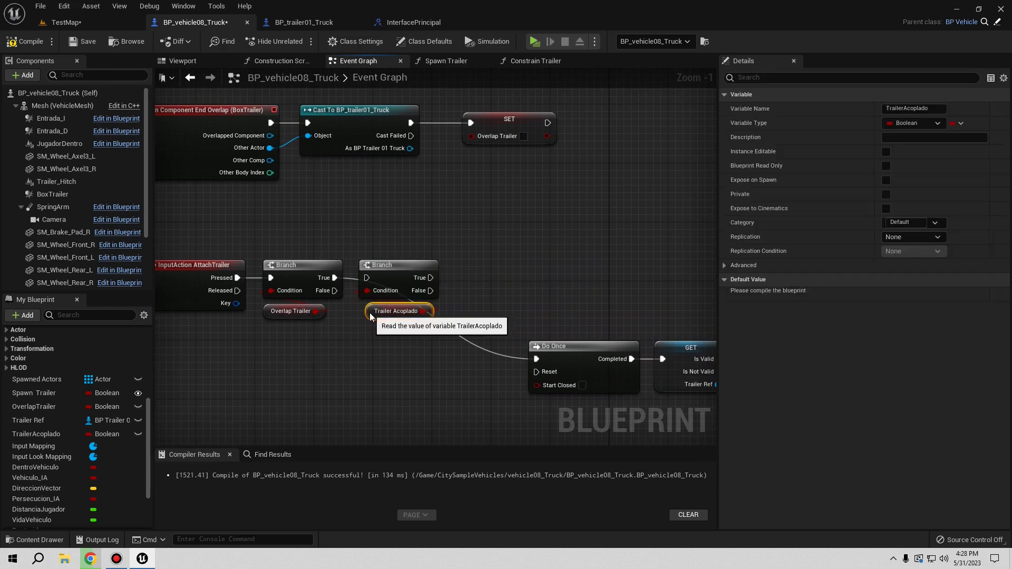
pyautogui.scroll(1, 364, 324)
pyautogui.moveTo(342, 343); pyautogui.dragTo(341, 357, button='right')
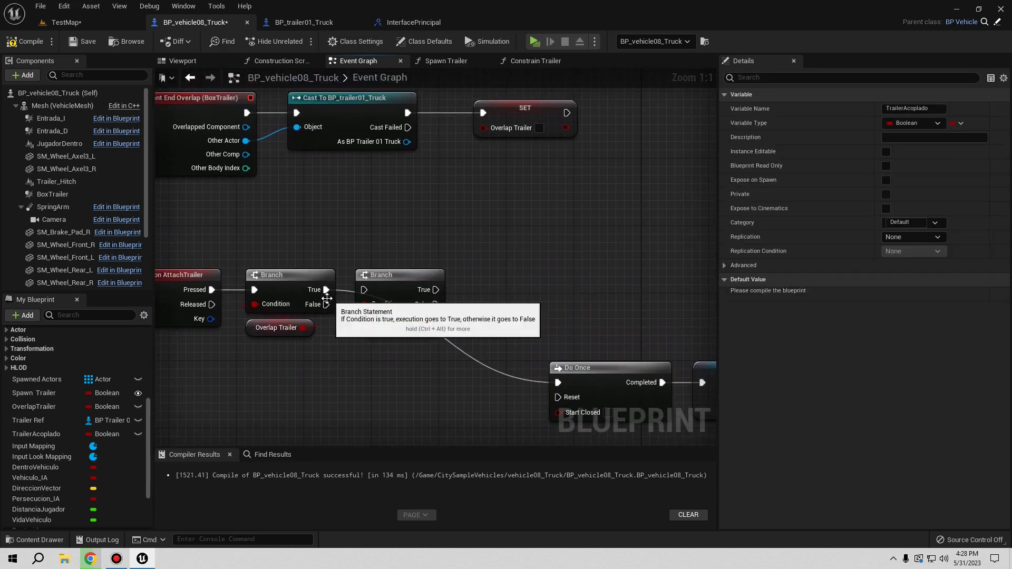
pyautogui.moveTo(326, 289); pyautogui.dragTo(361, 294)
pyautogui.moveTo(306, 329); pyautogui.dragTo(245, 337, button='right')
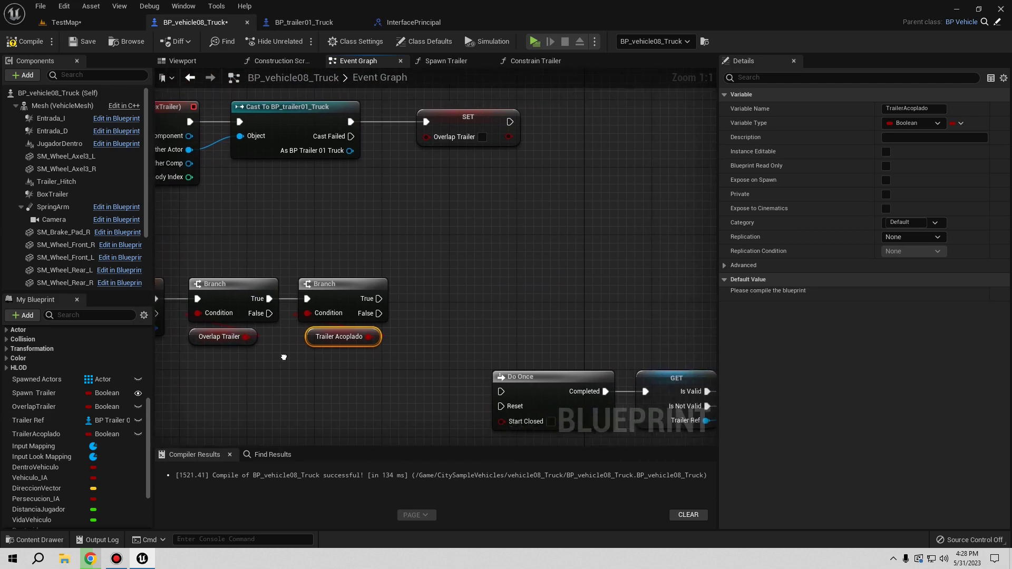
pyautogui.click(322, 352)
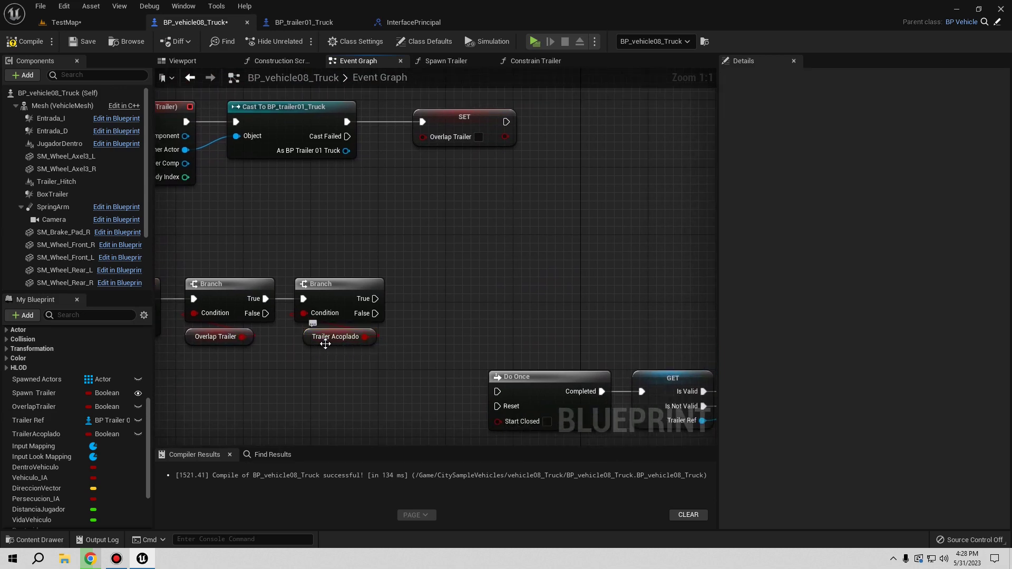
pyautogui.moveTo(332, 341); pyautogui.dragTo(333, 349)
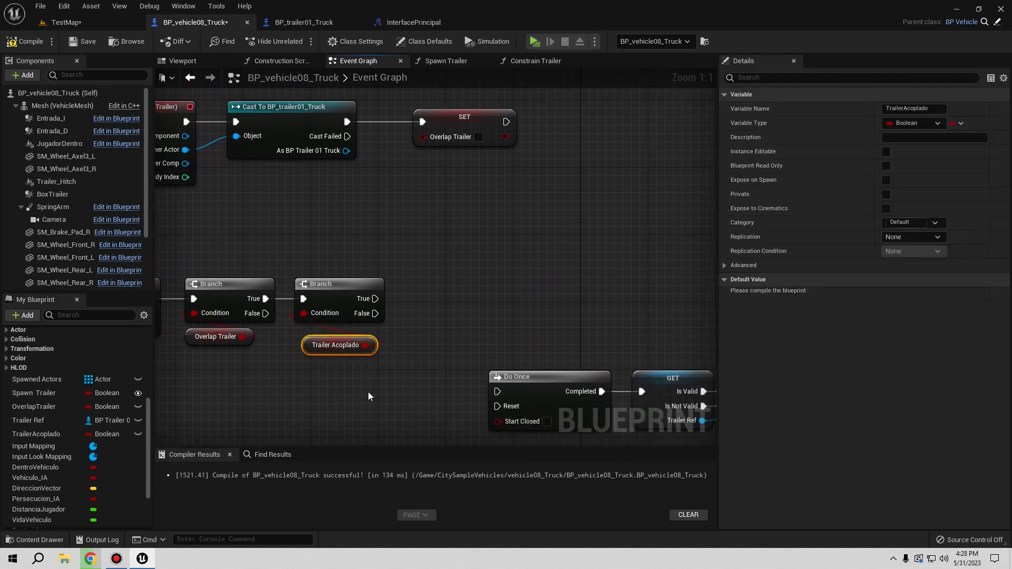
pyautogui.moveTo(369, 396); pyautogui.dragTo(254, 358, button='right')
# Connect the new Branch's False output to Do Once and realign the spawn chain
pyautogui.moveTo(260, 274); pyautogui.dragTo(383, 357)
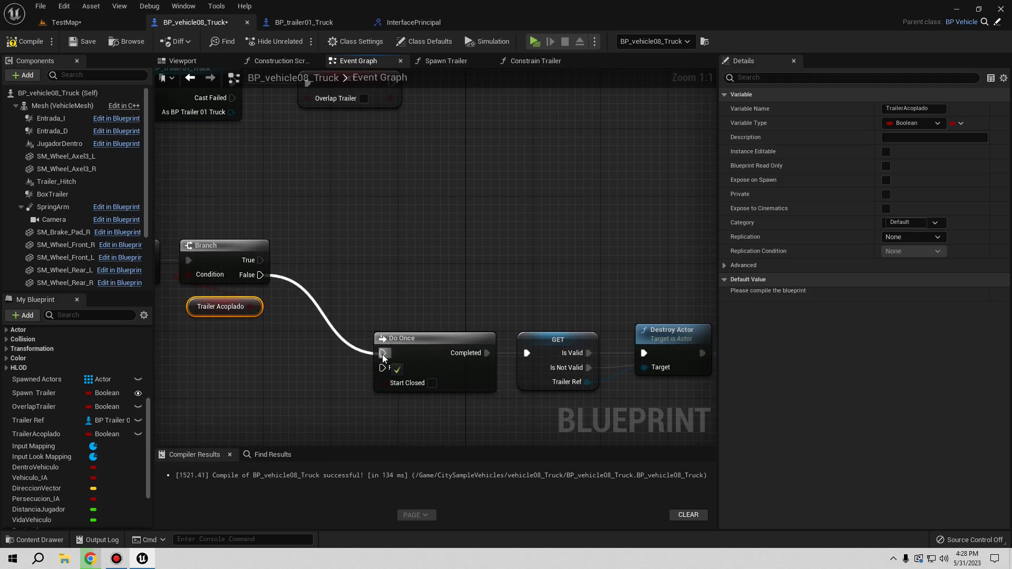
pyautogui.scroll(-2, 355, 327)
pyautogui.moveTo(291, 294); pyautogui.dragTo(549, 383)
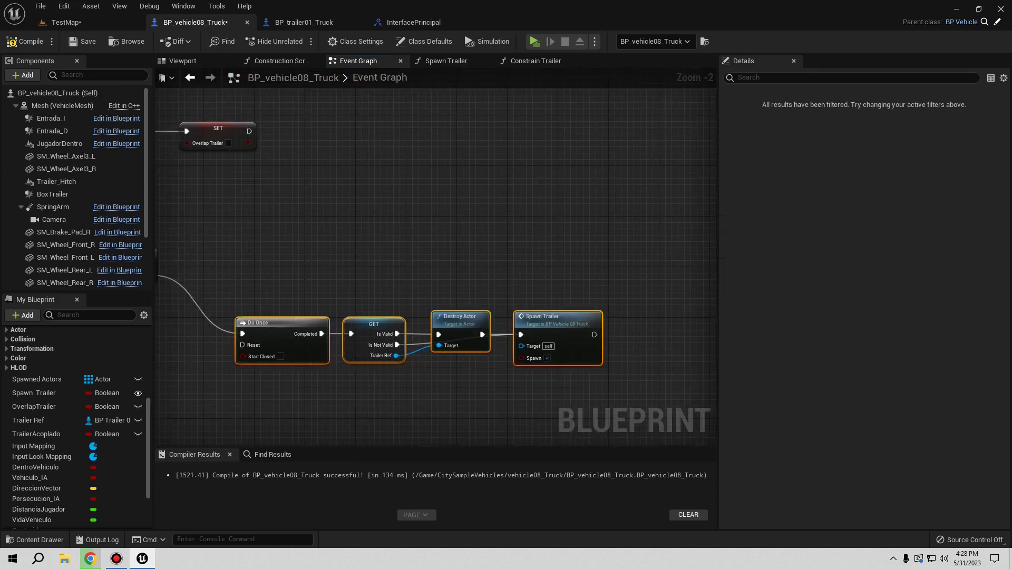
pyautogui.moveTo(276, 334); pyautogui.dragTo(376, 335, button='right')
pyautogui.moveTo(376, 336); pyautogui.dragTo(338, 330)
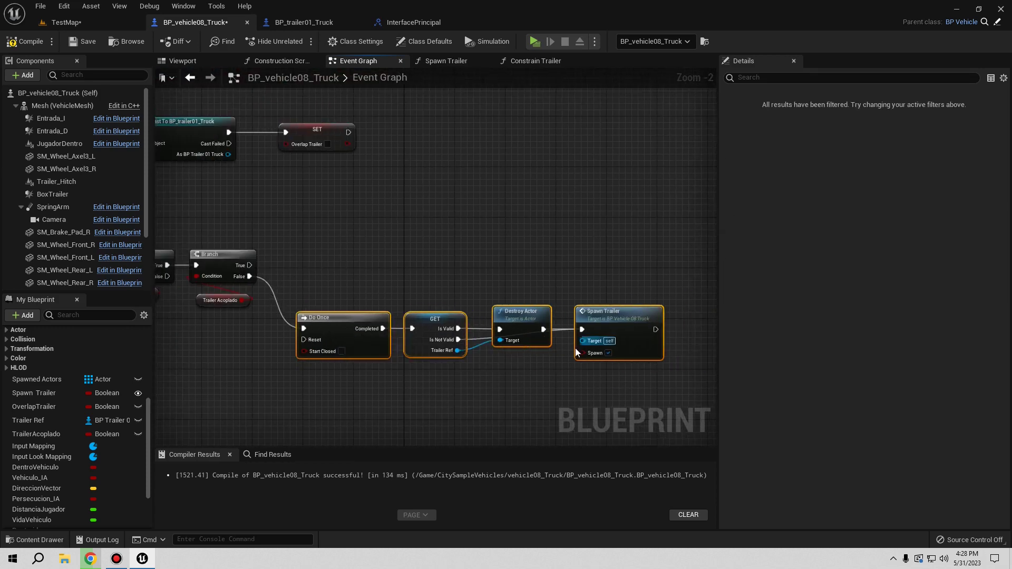
pyautogui.click(572, 363)
pyautogui.moveTo(572, 364); pyautogui.dragTo(398, 344, button='right')
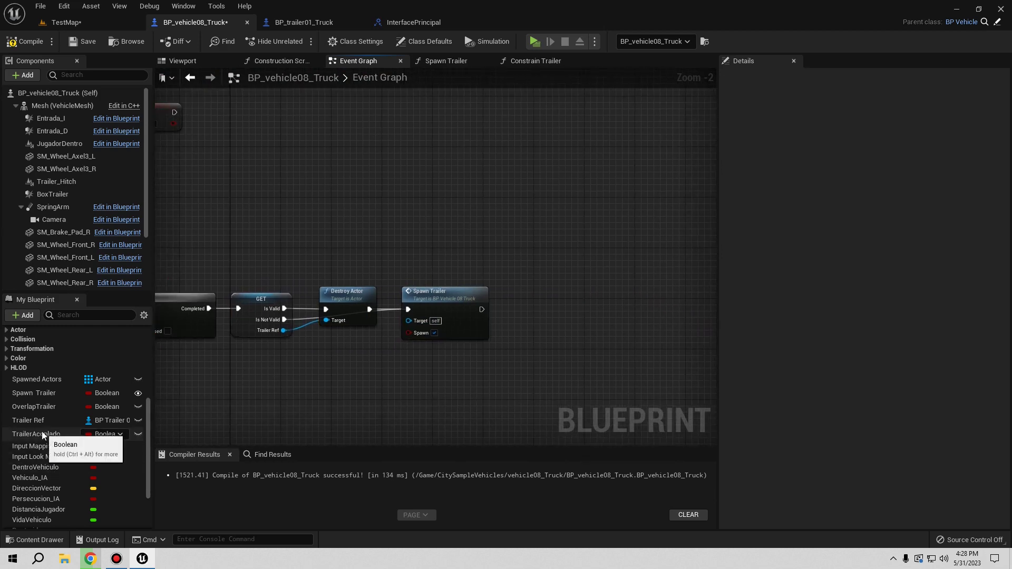
pyautogui.moveTo(43, 433)
pyautogui.mouseDown()
pyautogui.moveTo(522, 305)
pyautogui.moveTo(540, 315)
pyautogui.mouseUp()
# Place a SET TrailerAcoplado node set to true, wired after Spawn Trailer
pyautogui.click(552, 339)
pyautogui.click(527, 368)
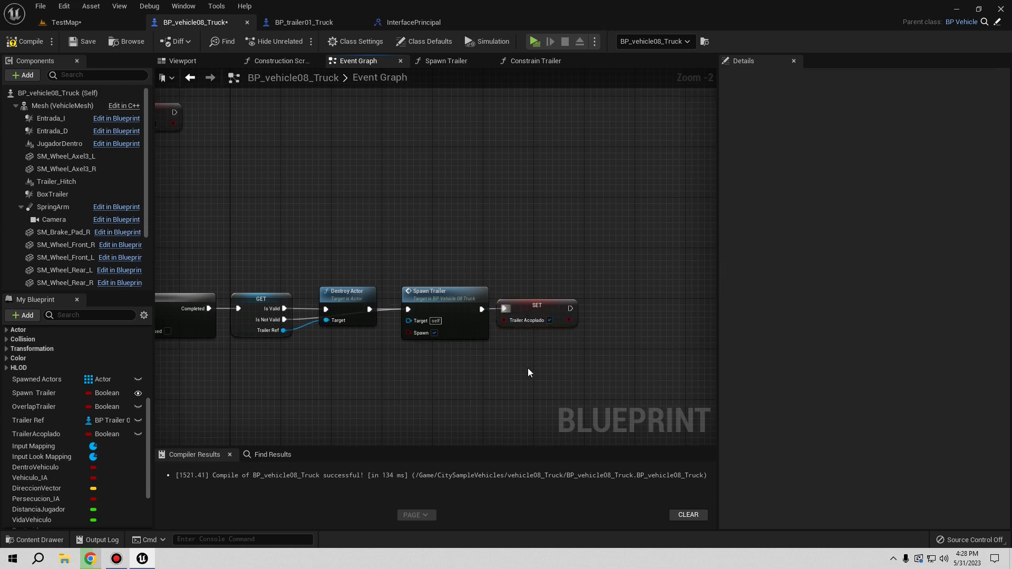
pyautogui.moveTo(527, 368); pyautogui.dragTo(497, 326, button='right')
pyautogui.moveTo(324, 273); pyautogui.dragTo(423, 293, button='right')
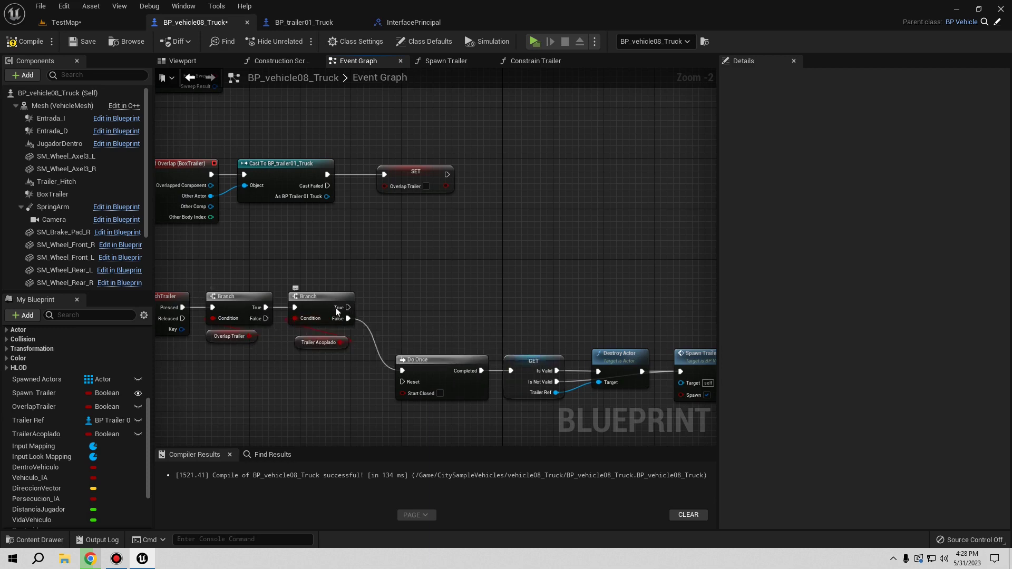
pyautogui.moveTo(435, 287); pyautogui.dragTo(411, 350, button='right')
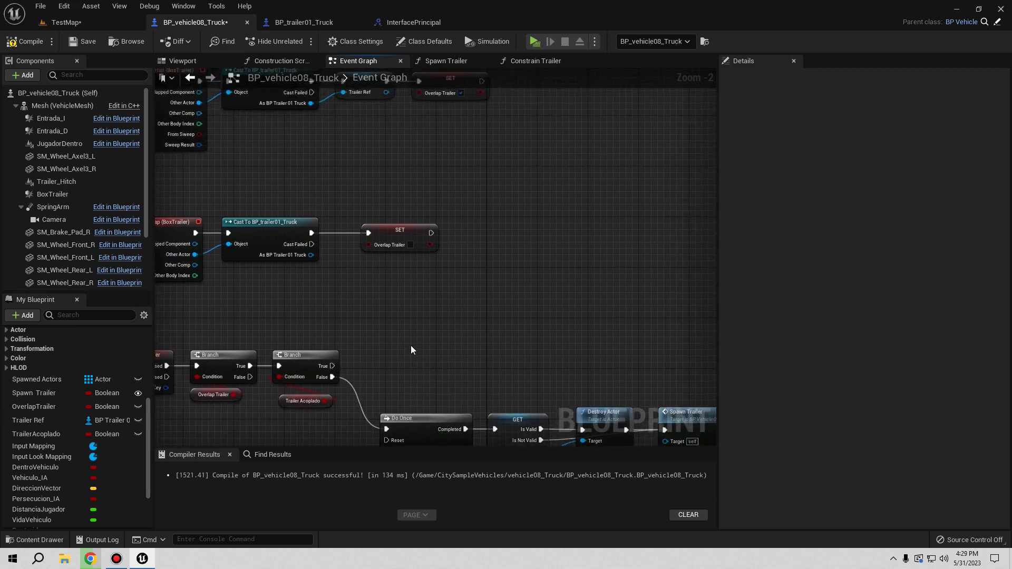
pyautogui.scroll(2, 411, 350)
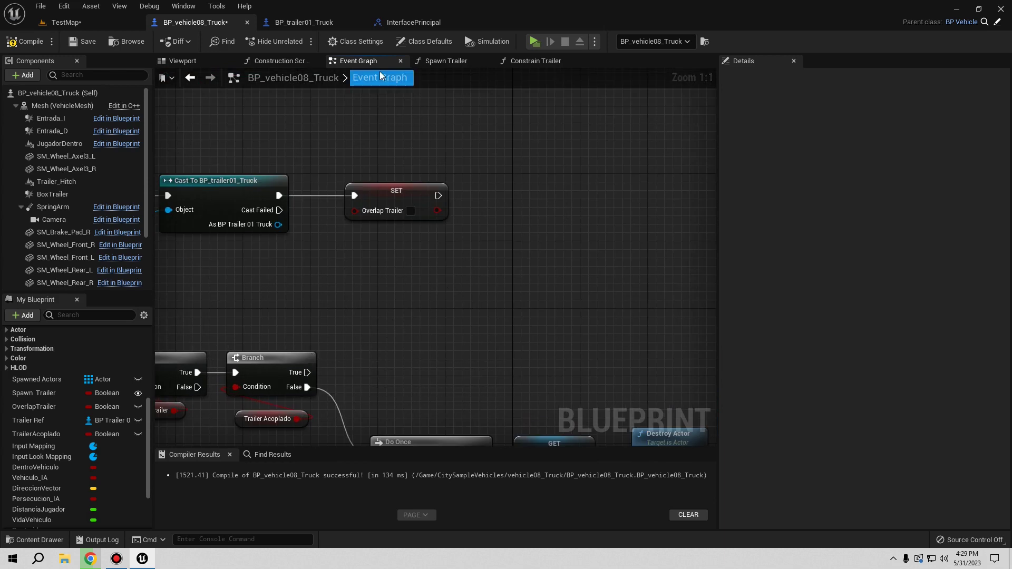
# In Constrain Trailer, frame the node chain around the SpawnActor Physics Constraint Actor node
pyautogui.click(542, 62)
pyautogui.scroll(-2, 397, 353)
pyautogui.scroll(-2, 402, 311)
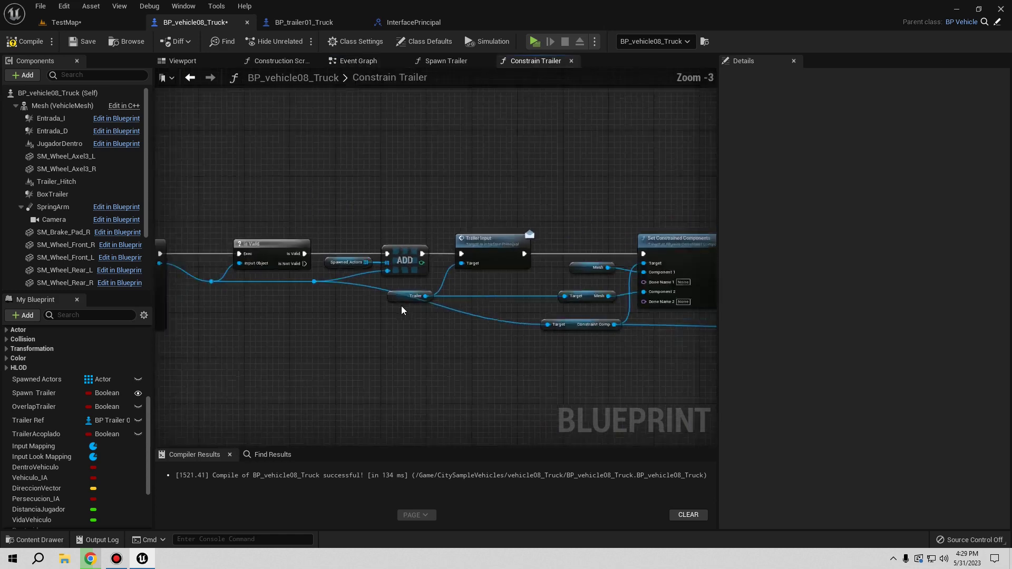
pyautogui.scroll(-1, 403, 307)
pyautogui.moveTo(403, 307)
pyautogui.mouseDown(button='right')
pyautogui.moveTo(362, 304)
pyautogui.moveTo(484, 301)
pyautogui.mouseUp(button='right')
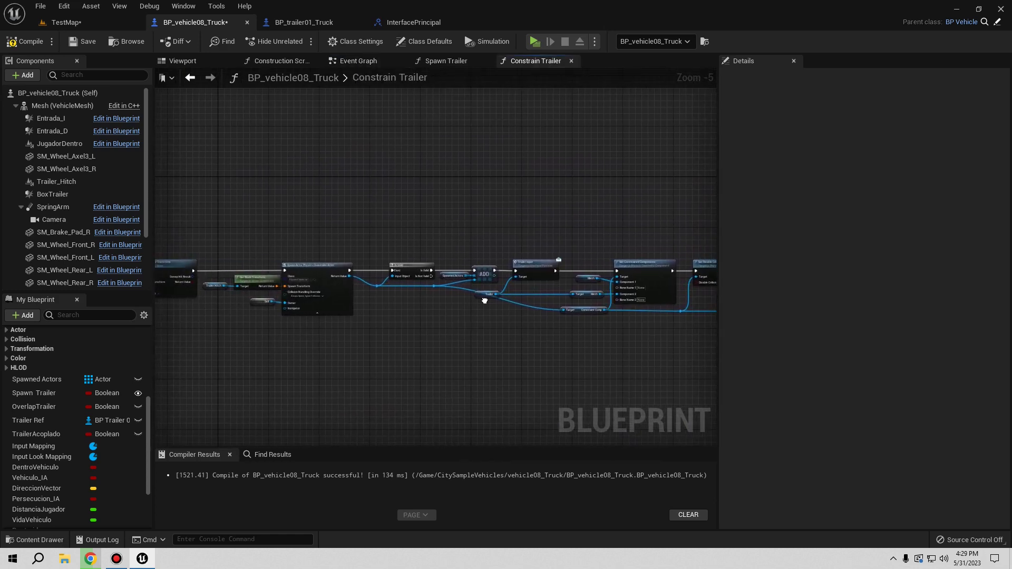
pyautogui.scroll(3, 328, 323)
pyautogui.scroll(1, 328, 323)
pyautogui.moveTo(302, 168); pyautogui.dragTo(424, 204, button='right')
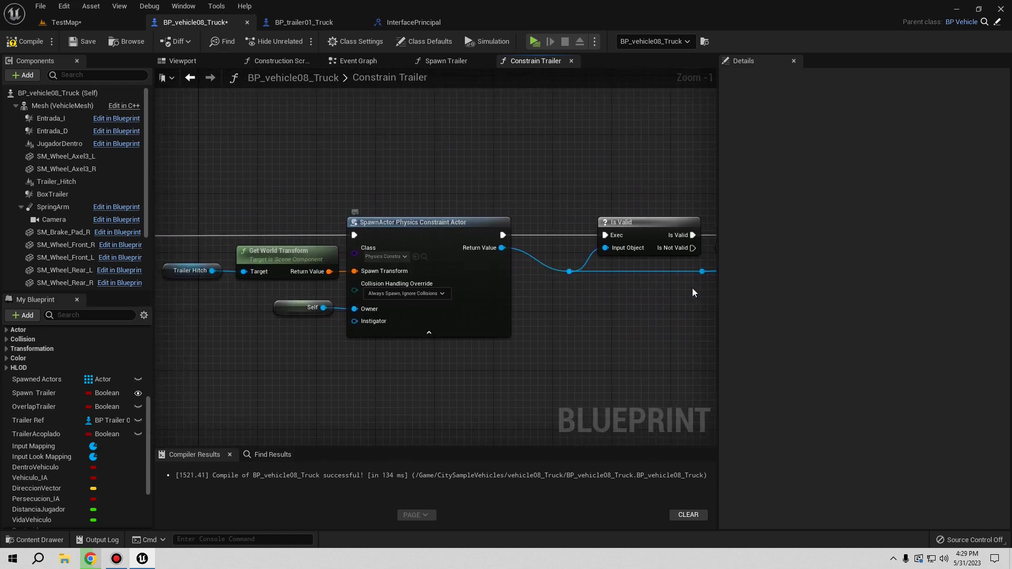
pyautogui.moveTo(703, 277); pyautogui.dragTo(592, 350, button='right')
pyautogui.scroll(-2, 318, 347)
pyautogui.scroll(-1, 362, 366)
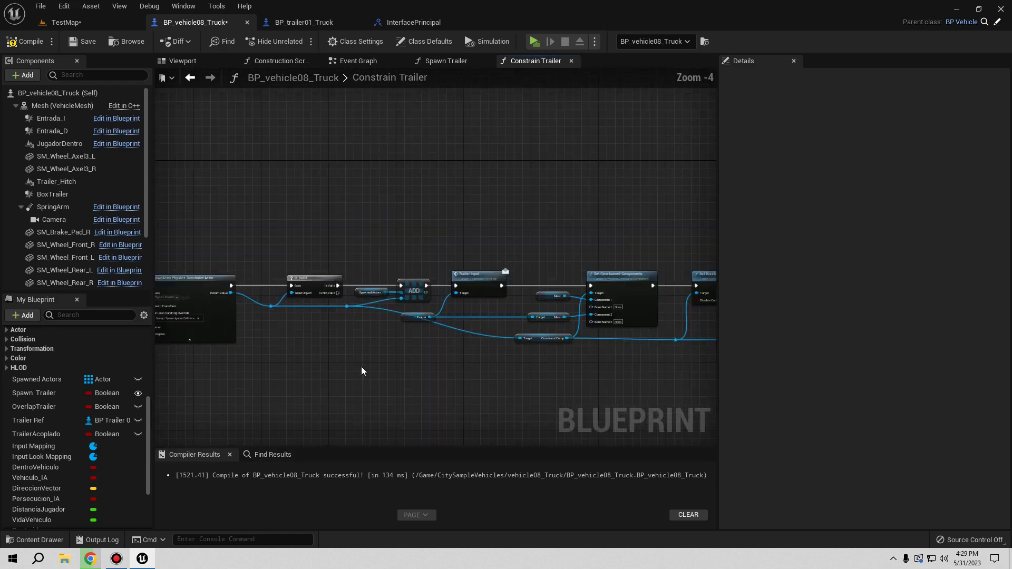
pyautogui.scroll(-1, 371, 375)
pyautogui.scroll(-2, 372, 359)
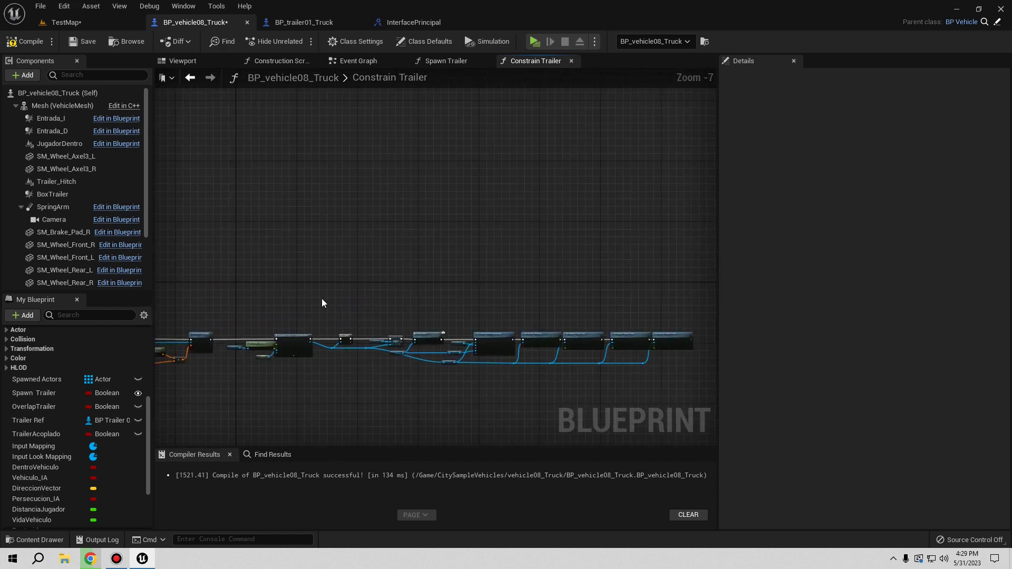
pyautogui.moveTo(323, 303); pyautogui.dragTo(679, 405)
pyautogui.press('f')
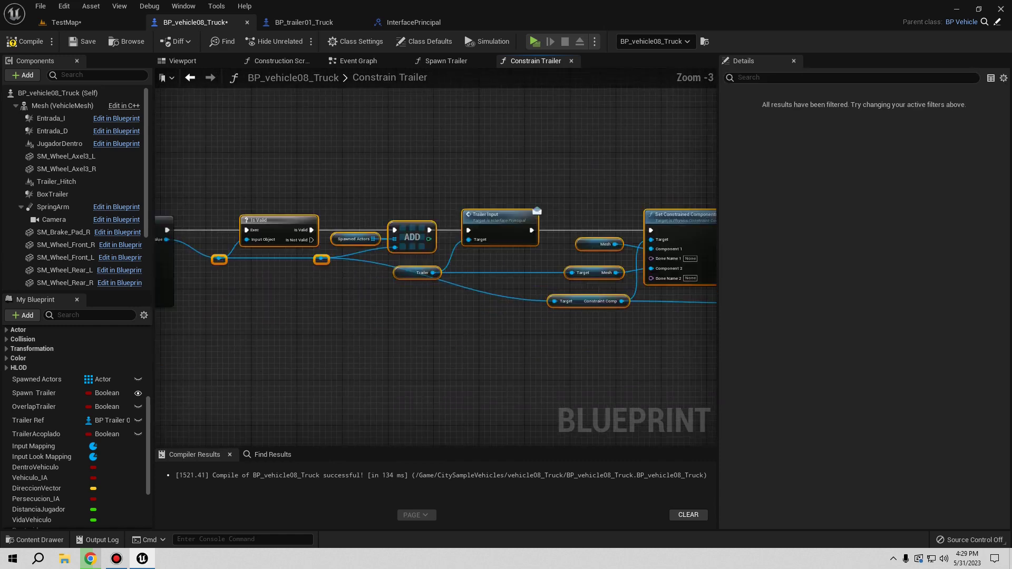
pyautogui.moveTo(159, 248); pyautogui.dragTo(381, 293, button='right')
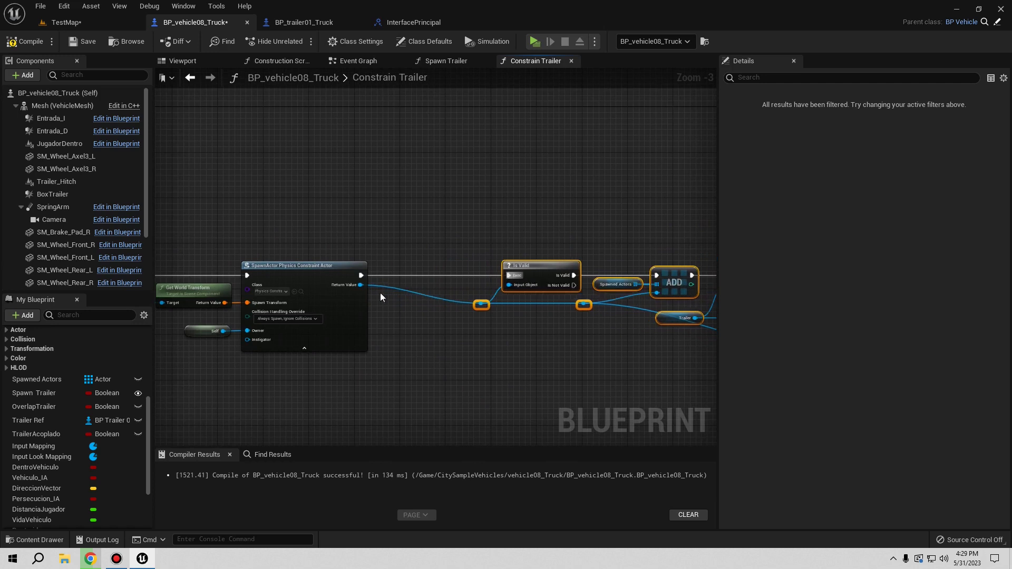
pyautogui.scroll(3, 382, 321)
# Promote the spawned constraint to a Constraint Ref variable, set it before Is Valid, and compile
pyautogui.moveTo(344, 316); pyautogui.dragTo(400, 315)
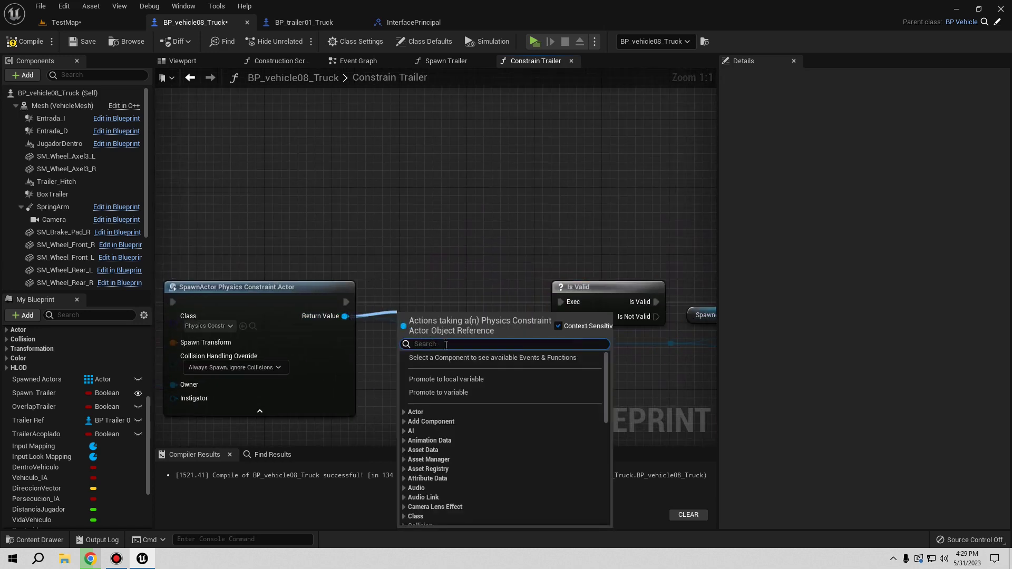
pyautogui.click(450, 392)
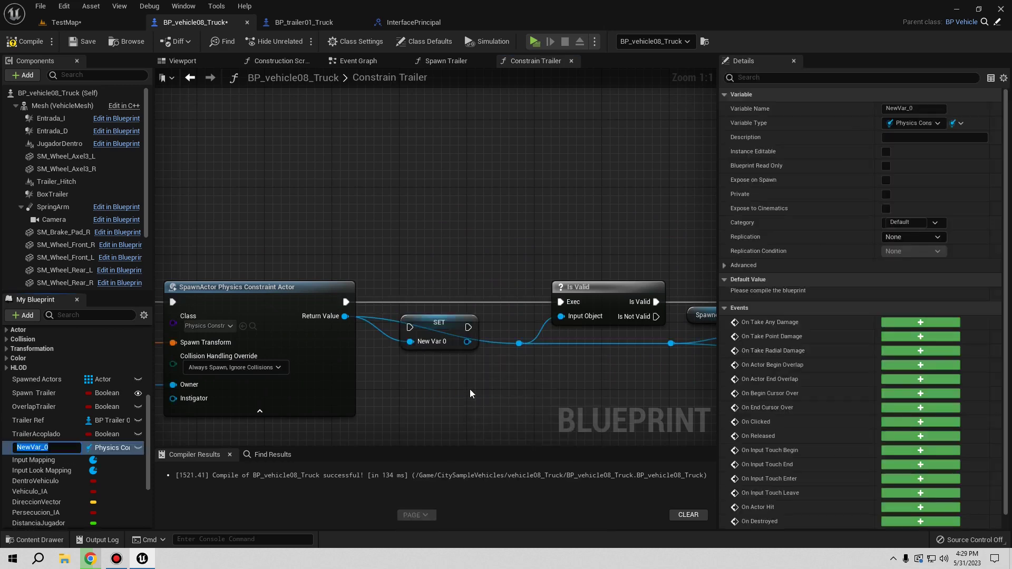
pyautogui.write('Constraint Ref')
pyautogui.press('Return')
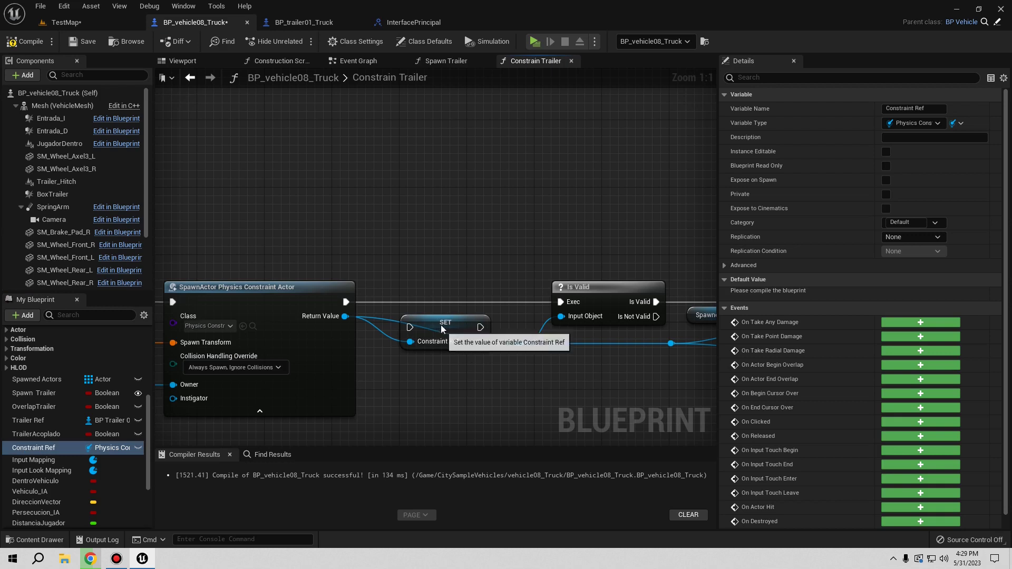
pyautogui.moveTo(441, 325); pyautogui.dragTo(433, 305)
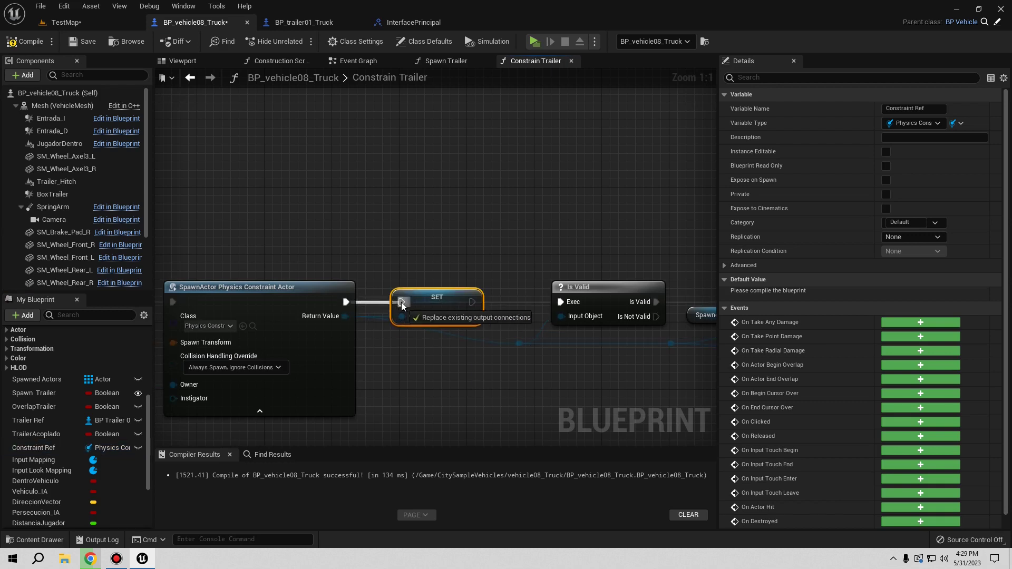
pyautogui.moveTo(346, 302); pyautogui.dragTo(401, 302)
pyautogui.moveTo(472, 301); pyautogui.dragTo(561, 301)
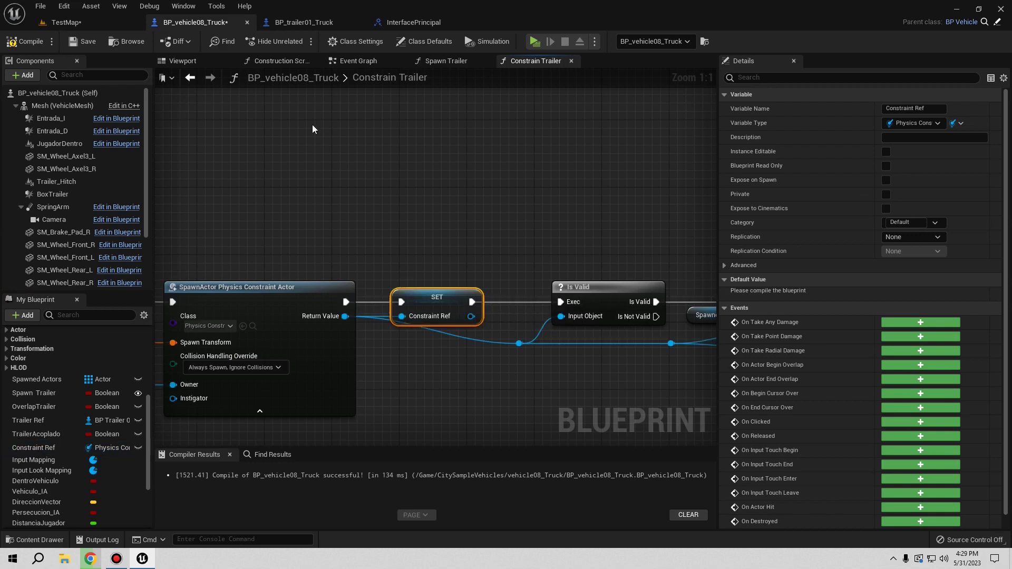
pyautogui.click(24, 41)
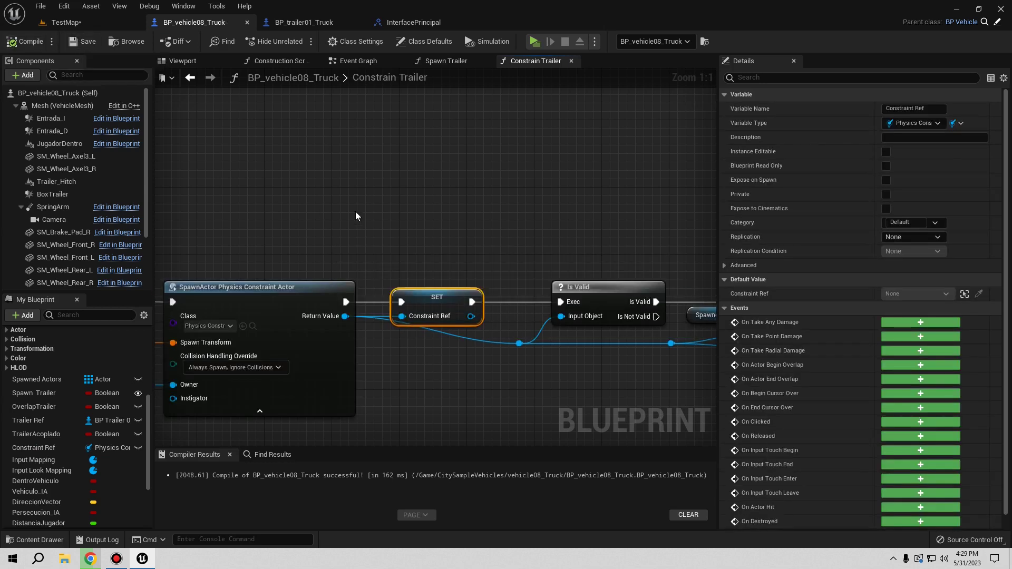
# In the Event Graph, add a Constraint Ref getter feeding a Destroy Actor node
pyautogui.click(345, 62)
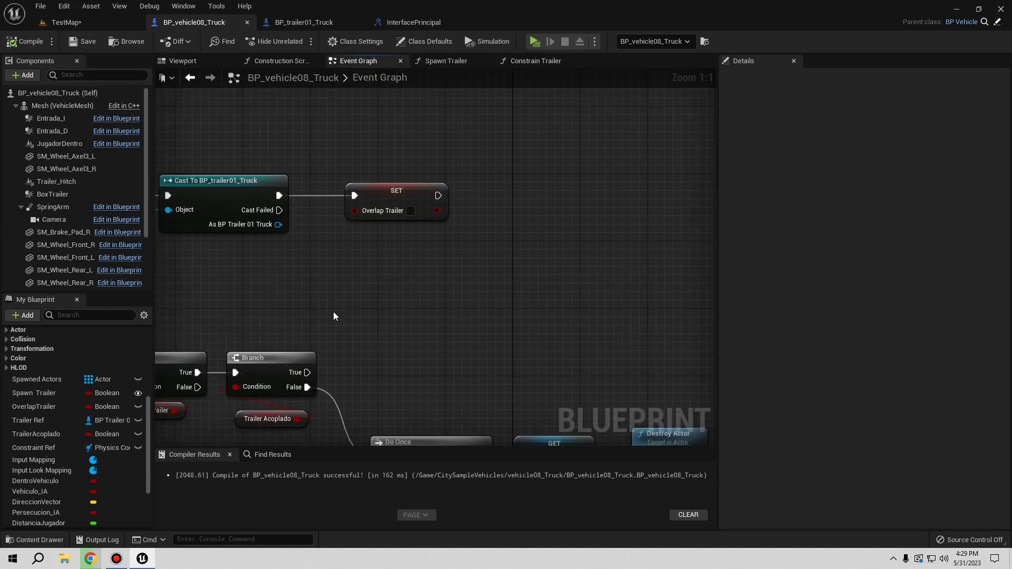
pyautogui.moveTo(335, 314); pyautogui.dragTo(522, 243, button='right')
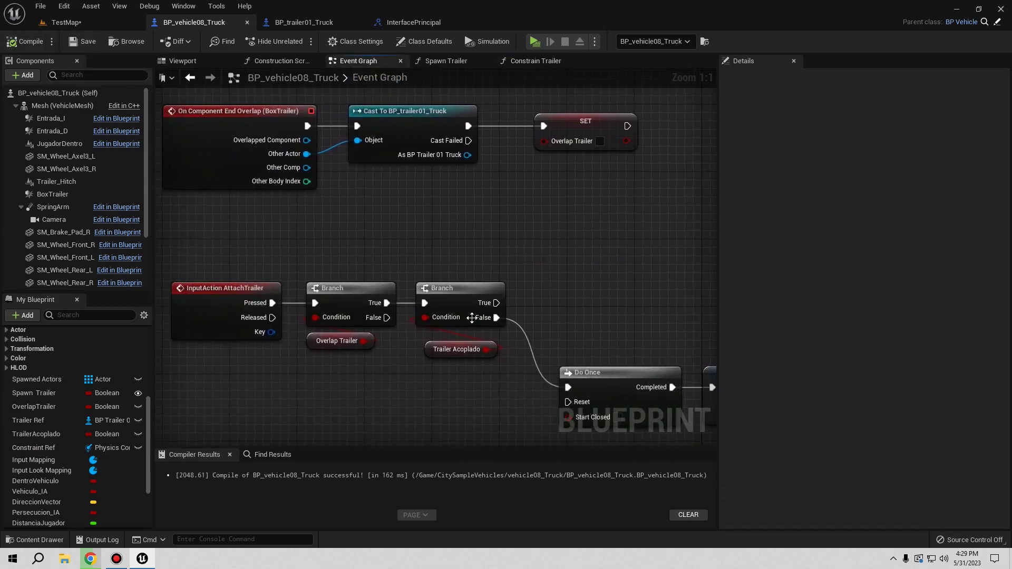
pyautogui.moveTo(33, 447)
pyautogui.mouseDown()
pyautogui.moveTo(513, 302)
pyautogui.moveTo(551, 324)
pyautogui.mouseUp()
pyautogui.click(561, 323)
pyautogui.moveTo(561, 322); pyautogui.dragTo(443, 373, button='right')
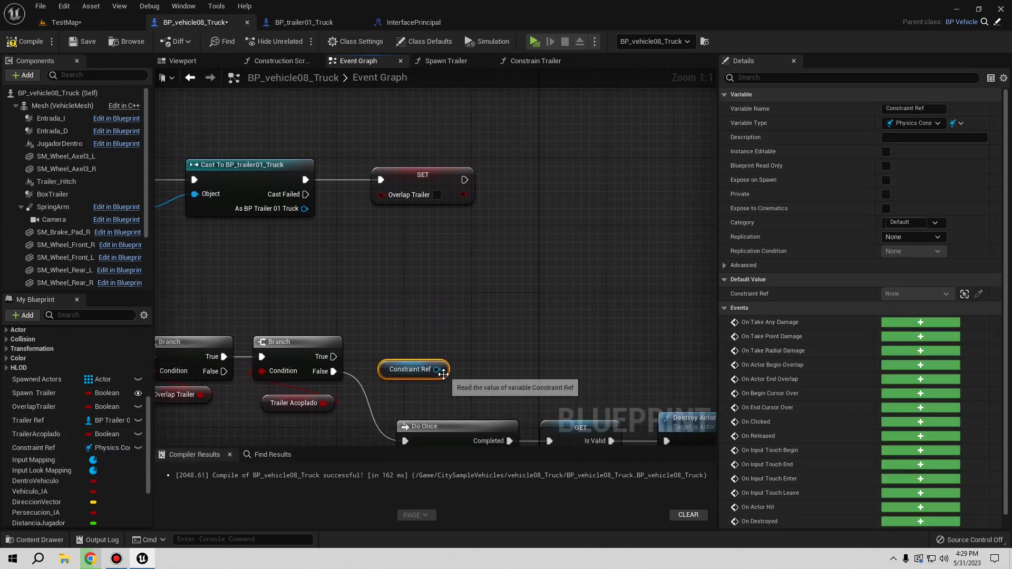
pyautogui.moveTo(443, 373); pyautogui.dragTo(468, 331)
pyautogui.write('des')
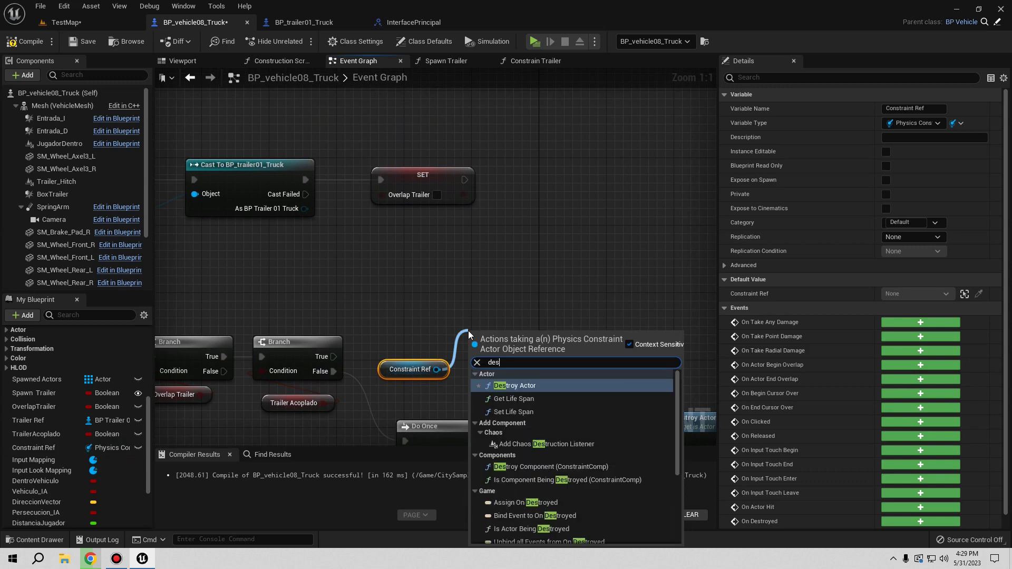
pyautogui.click(497, 384)
# Wire the TrailerAcoplado Branch's True output into Destroy Actor and tidy the nodes
pyautogui.moveTo(514, 396); pyautogui.dragTo(385, 301, button='right')
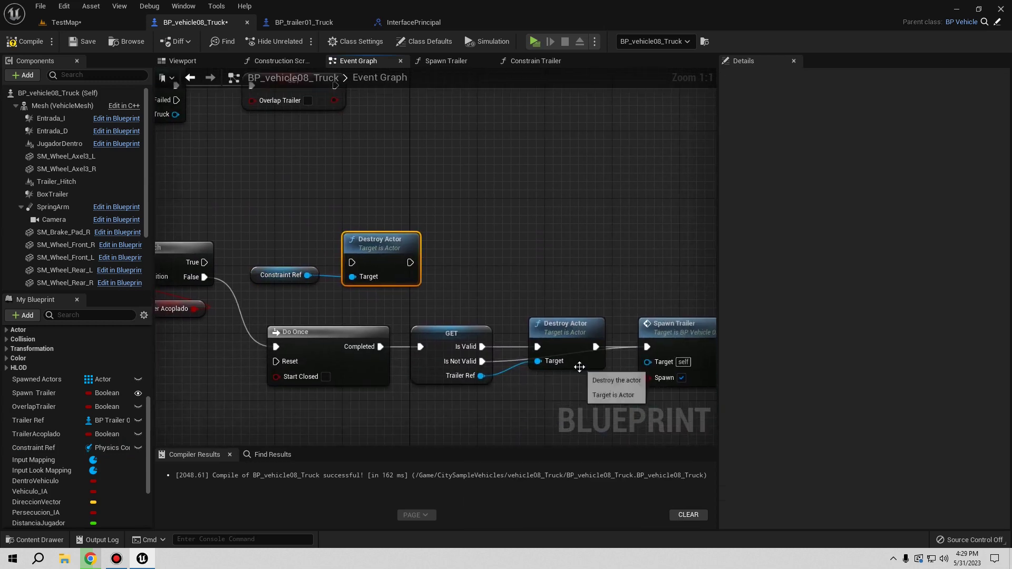
pyautogui.moveTo(539, 299)
pyautogui.mouseDown(button='right')
pyautogui.moveTo(463, 312)
pyautogui.moveTo(779, 391)
pyautogui.mouseUp(button='right')
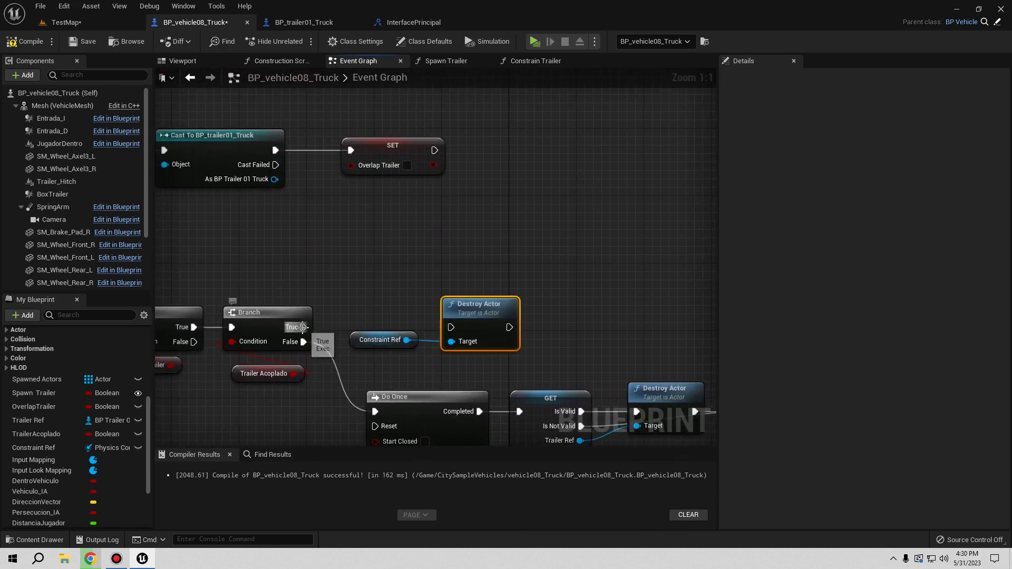
pyautogui.moveTo(304, 328)
pyautogui.mouseDown()
pyautogui.moveTo(466, 331)
pyautogui.moveTo(393, 291)
pyautogui.mouseUp()
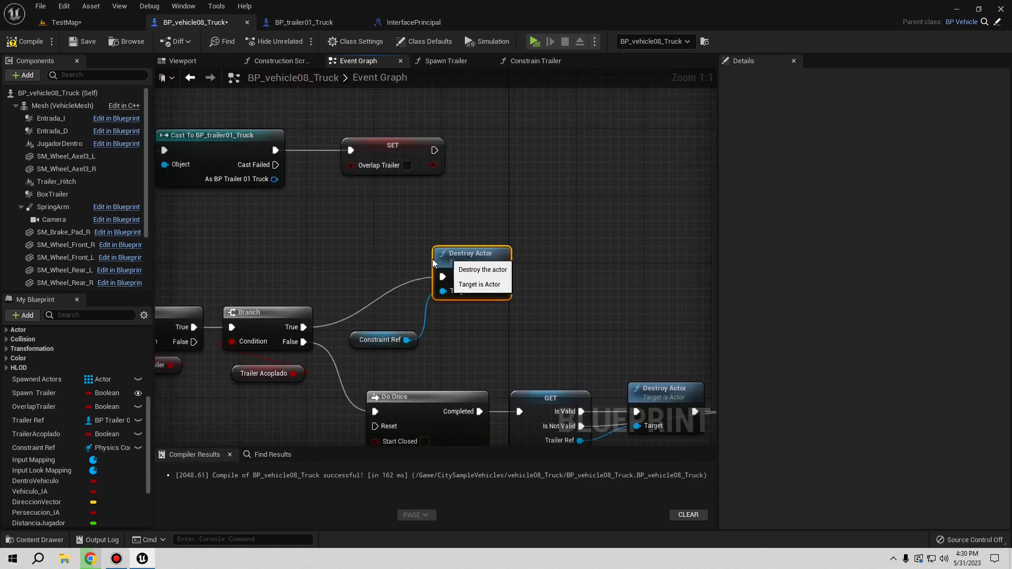
pyautogui.moveTo(369, 340); pyautogui.dragTo(386, 331)
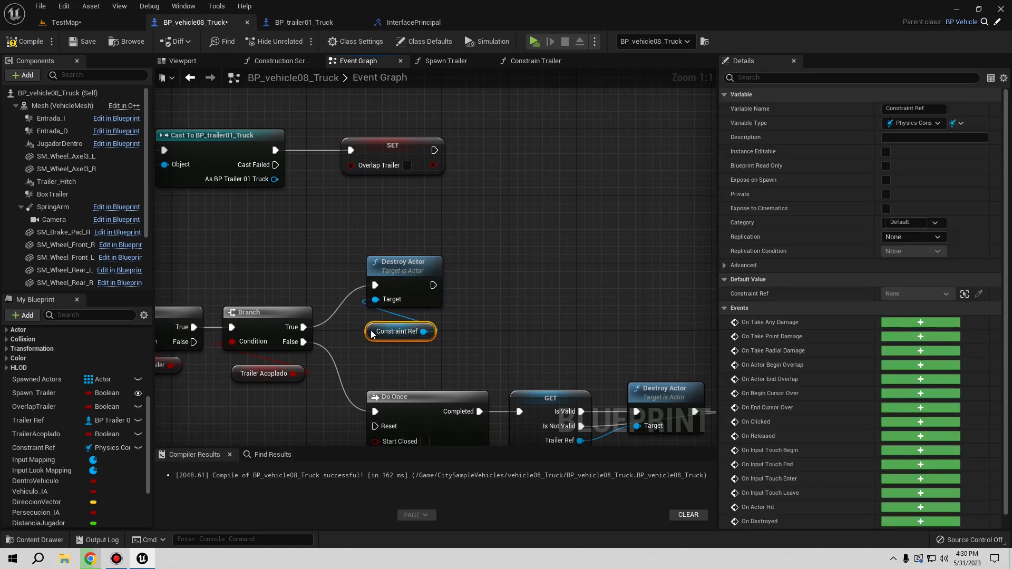
pyautogui.click(470, 383)
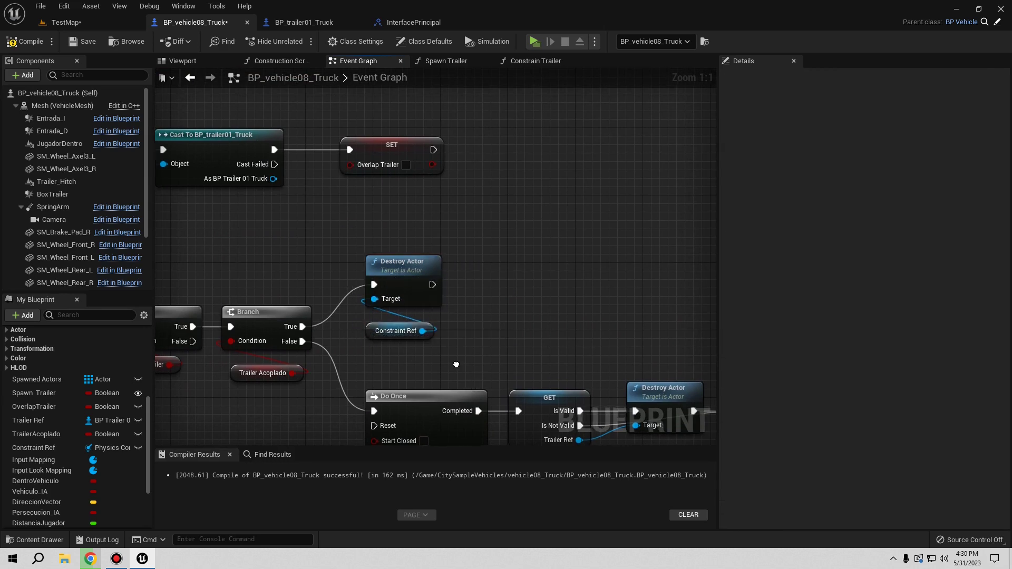
pyautogui.moveTo(387, 345); pyautogui.dragTo(344, 356, button='right')
pyautogui.moveTo(813, 446); pyautogui.dragTo(576, 379, button='right')
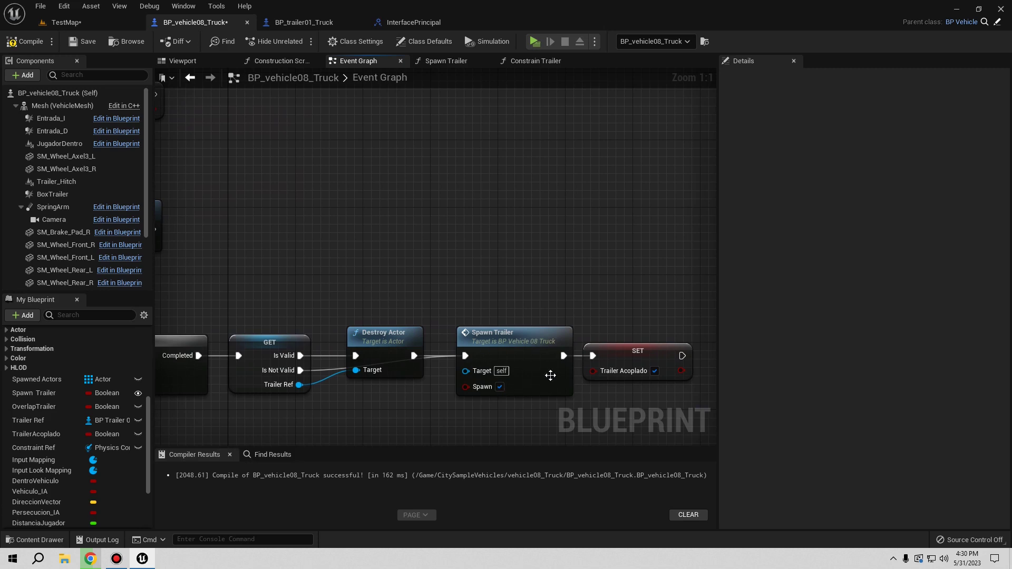
pyautogui.moveTo(383, 296); pyautogui.dragTo(409, 321, button='right')
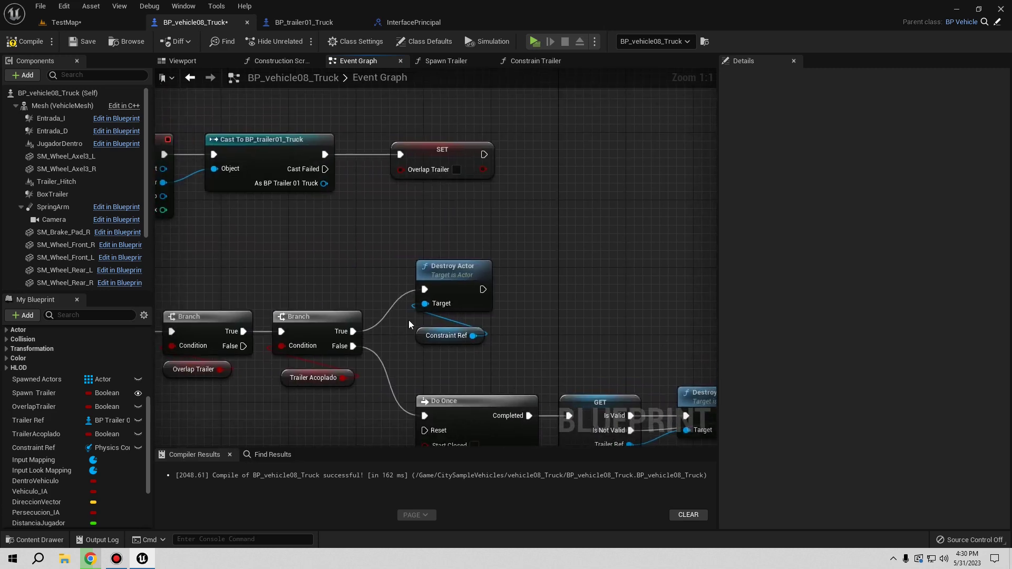
# Add a Trailer Input message on Trailer Ref, chained after Destroy Actor
pyautogui.moveTo(554, 333)
pyautogui.mouseDown(button='right')
pyautogui.moveTo(409, 328)
pyautogui.moveTo(420, 269)
pyautogui.mouseUp(button='right')
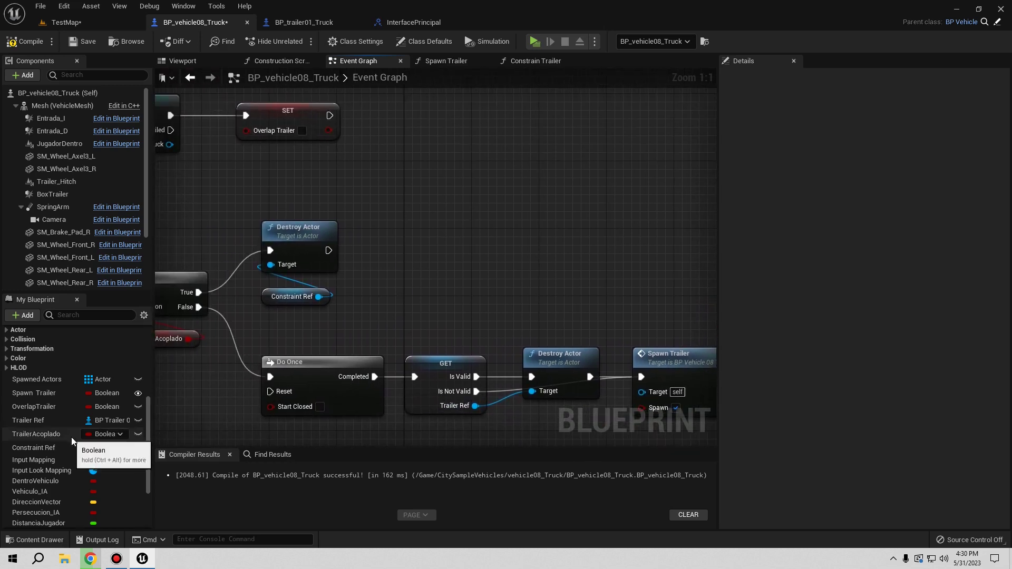
pyautogui.moveTo(36, 421)
pyautogui.mouseDown()
pyautogui.moveTo(288, 403)
pyautogui.moveTo(364, 293)
pyautogui.mouseUp()
pyautogui.click(376, 305)
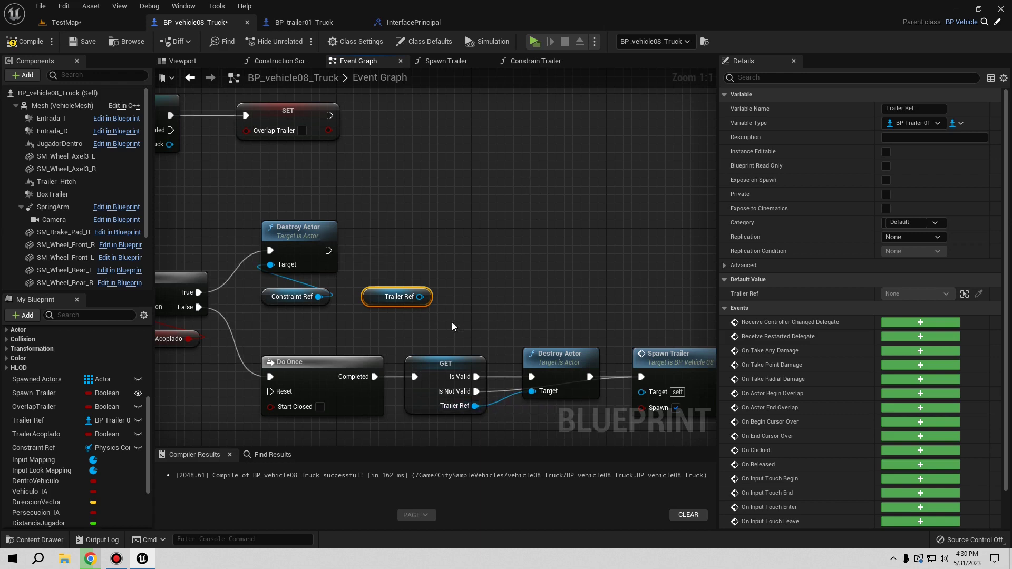
pyautogui.moveTo(419, 298); pyautogui.dragTo(457, 263)
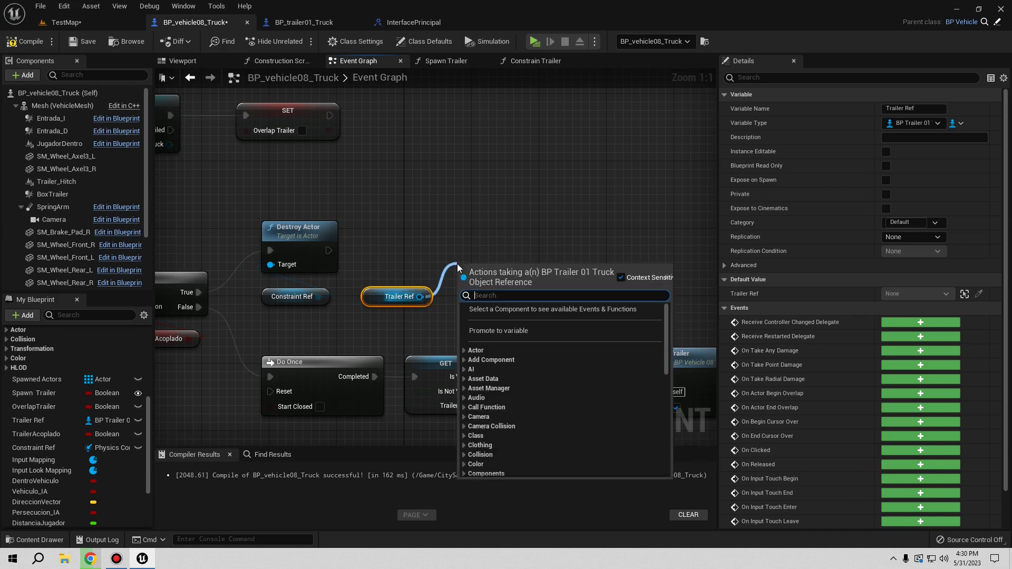
pyautogui.write('prin')
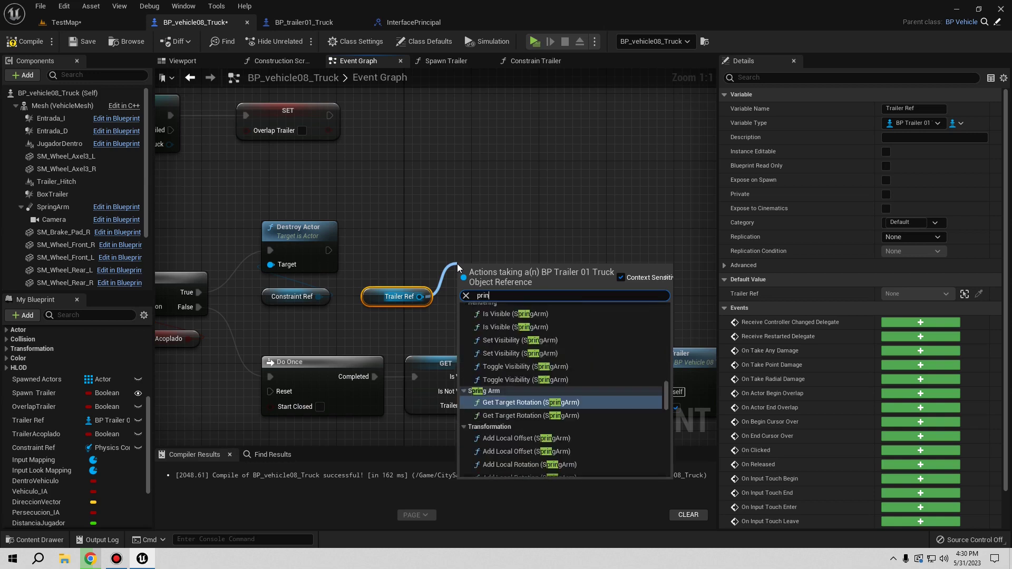
pyautogui.write('cipa')
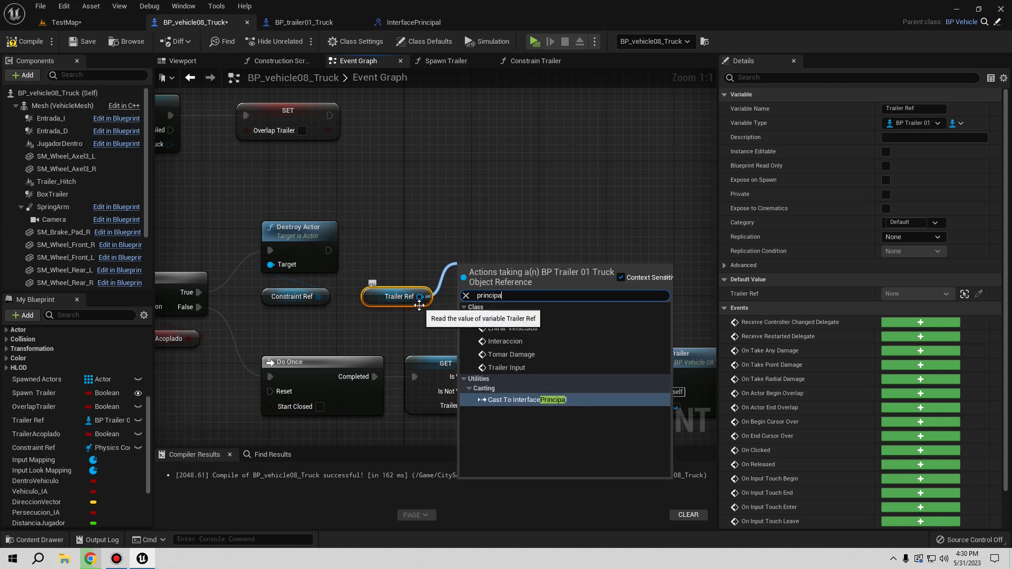
pyautogui.click(516, 367)
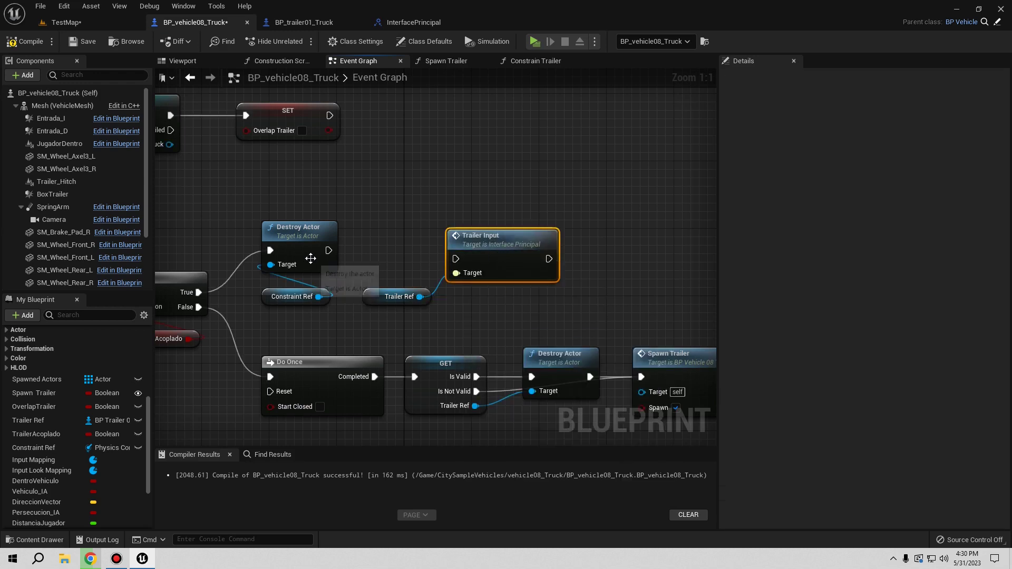
pyautogui.moveTo(328, 250)
pyautogui.mouseDown()
pyautogui.moveTo(456, 258)
pyautogui.moveTo(495, 241)
pyautogui.mouseUp()
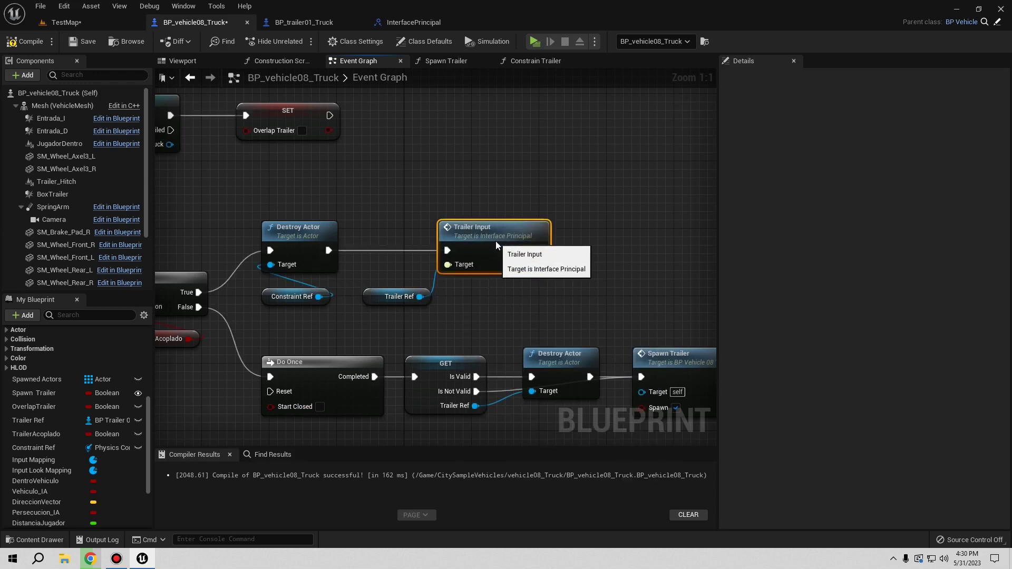
# Compile and save the truck blueprint, then switch to BP_trailer01_Truck
pyautogui.click(460, 283)
pyautogui.click(78, 40)
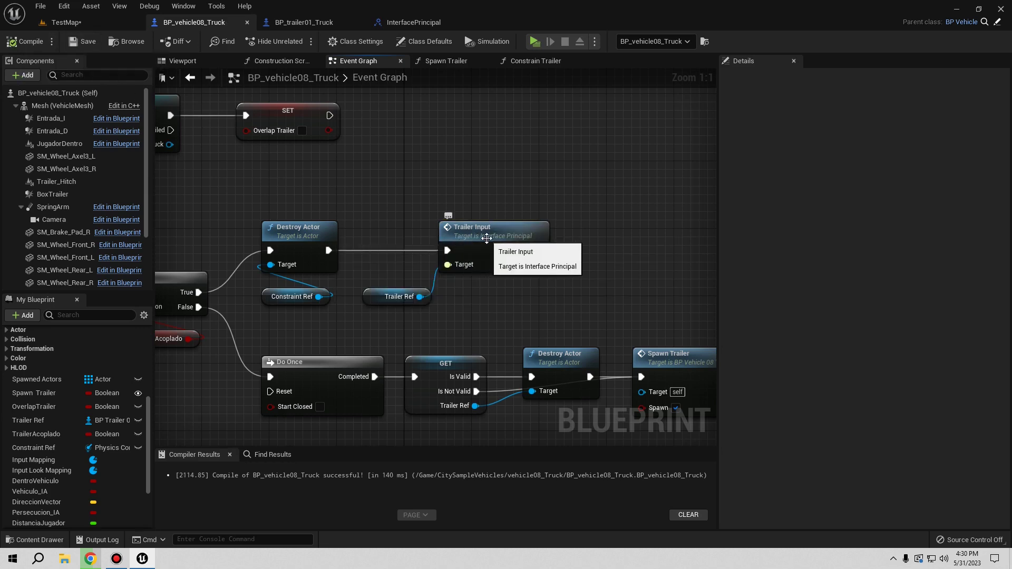
pyautogui.click(318, 24)
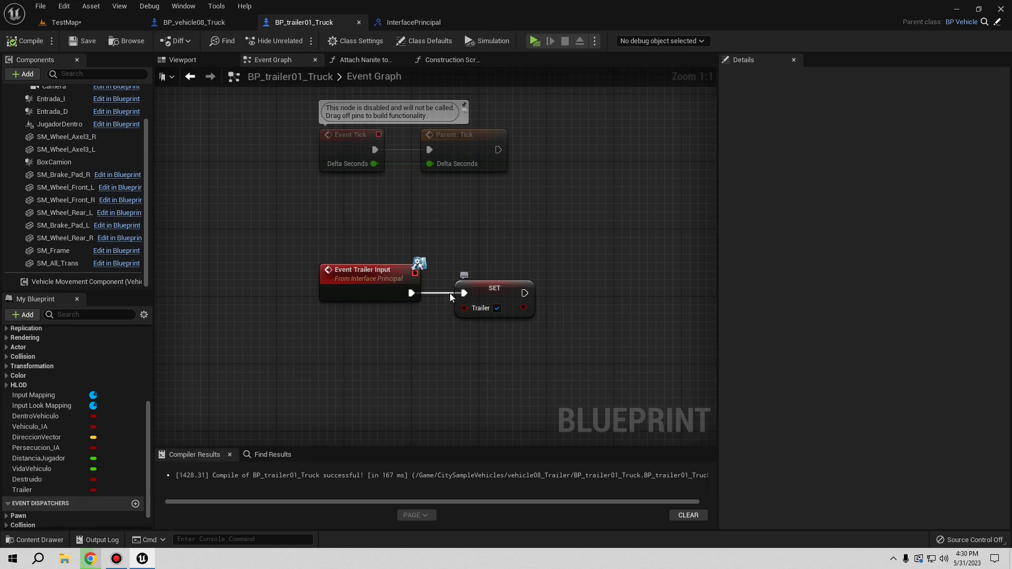
# Insert a Branch on a Trailer getter between Event Trailer Input and the SET node
pyautogui.moveTo(450, 365); pyautogui.dragTo(399, 371, button='right')
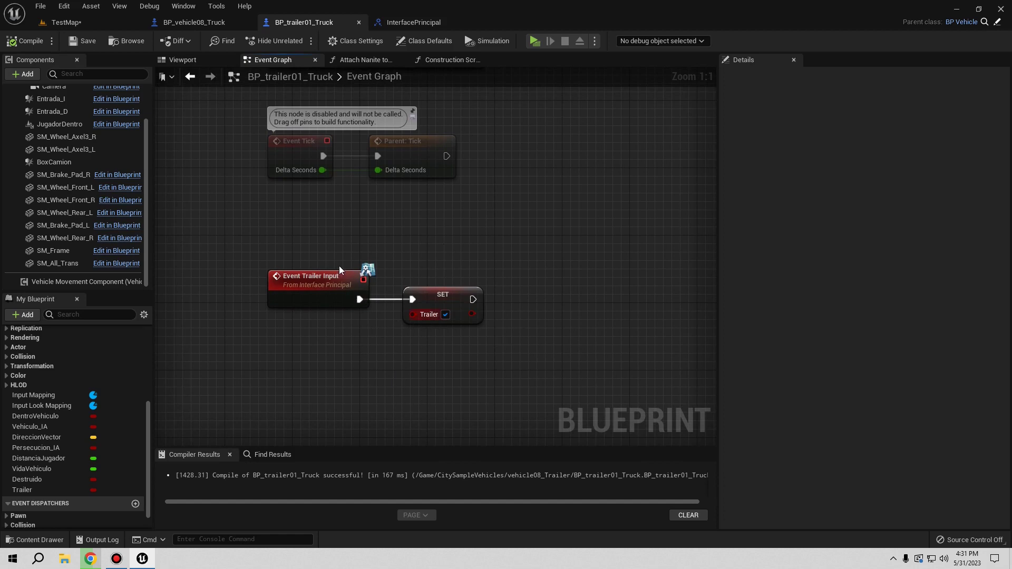
pyautogui.moveTo(296, 283); pyautogui.dragTo(296, 283)
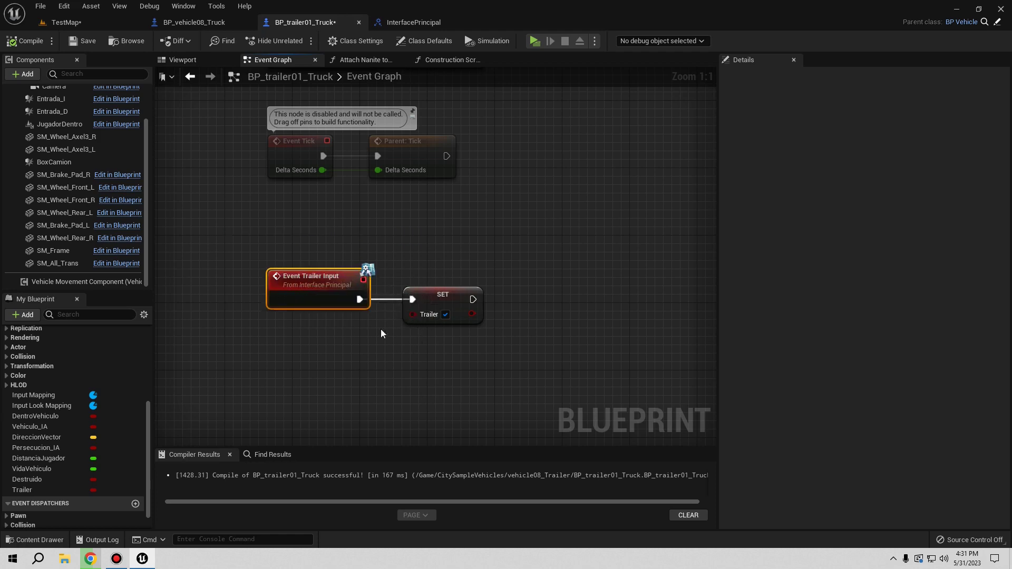
pyautogui.click(376, 300)
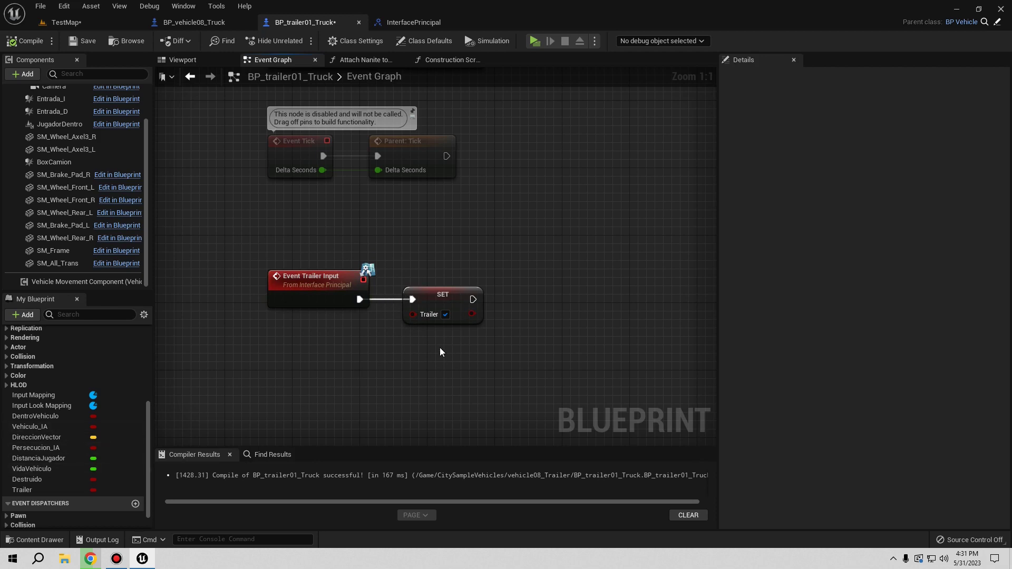
pyautogui.moveTo(27, 489)
pyautogui.mouseDown()
pyautogui.moveTo(428, 384)
pyautogui.moveTo(420, 341)
pyautogui.mouseUp()
pyautogui.click(425, 385)
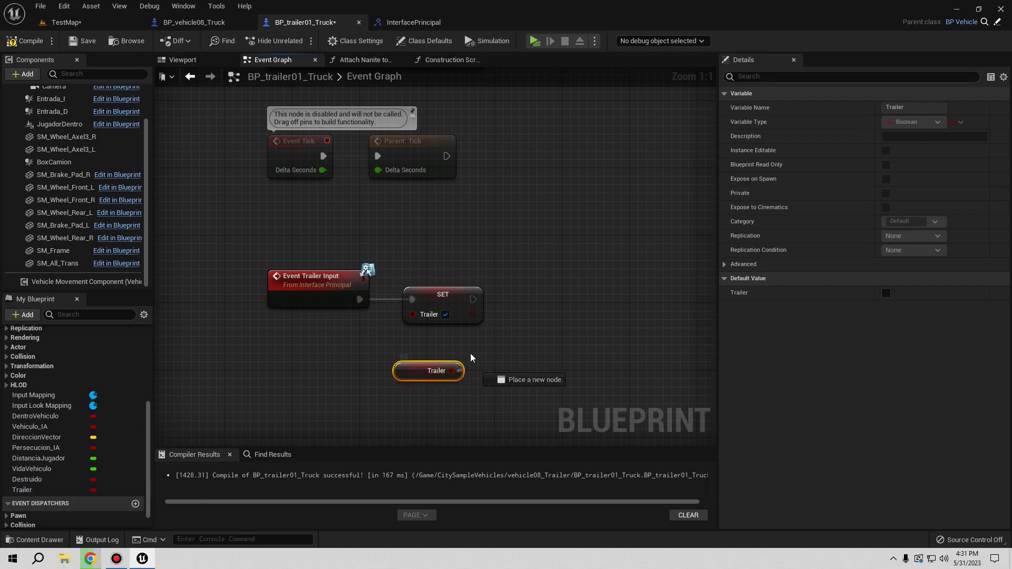
pyautogui.click(519, 289)
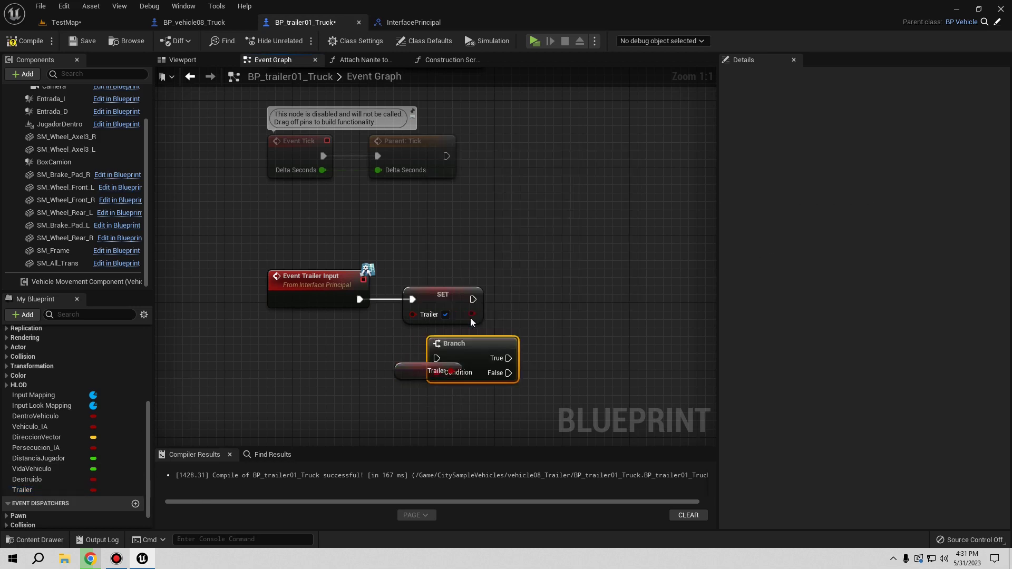
pyautogui.moveTo(443, 294)
pyautogui.mouseDown()
pyautogui.moveTo(460, 286)
pyautogui.moveTo(573, 296)
pyautogui.mouseUp()
pyautogui.moveTo(451, 350); pyautogui.dragTo(426, 292)
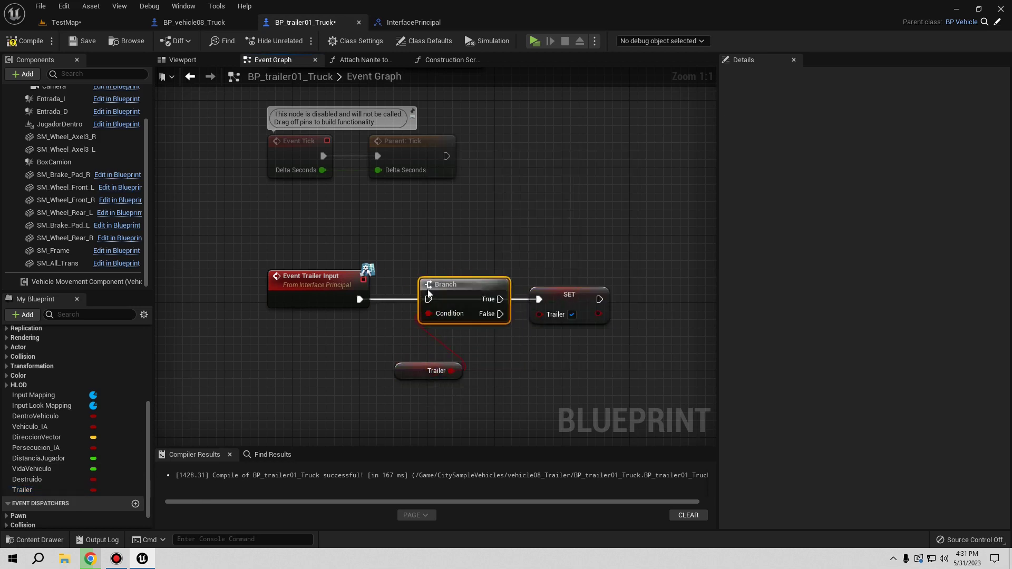
pyautogui.click(437, 371)
pyautogui.moveTo(437, 370); pyautogui.dragTo(436, 336)
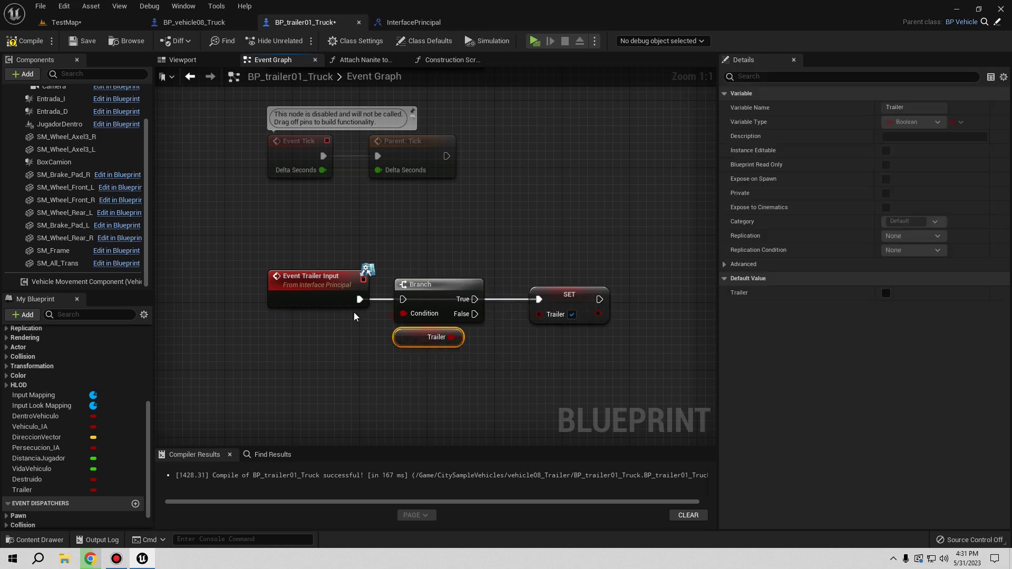
pyautogui.moveTo(402, 299); pyautogui.dragTo(369, 296)
pyautogui.moveTo(369, 295); pyautogui.dragTo(299, 318, button='right')
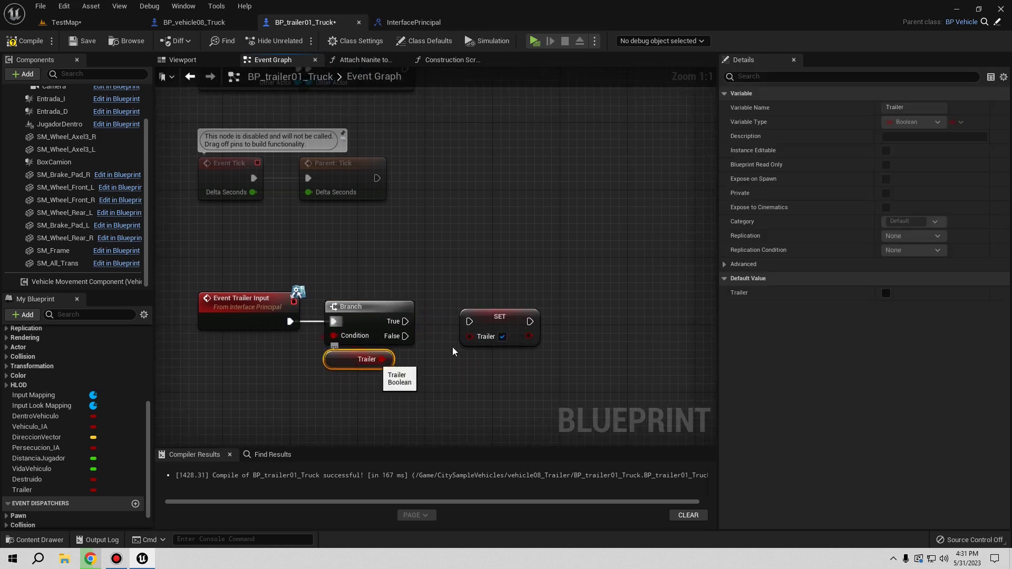
# Wire Branch False to SET Trailer (checked) and add a second Trailer setter
pyautogui.moveTo(502, 325); pyautogui.dragTo(502, 359)
pyautogui.moveTo(405, 336); pyautogui.dragTo(491, 367)
pyautogui.click(494, 387)
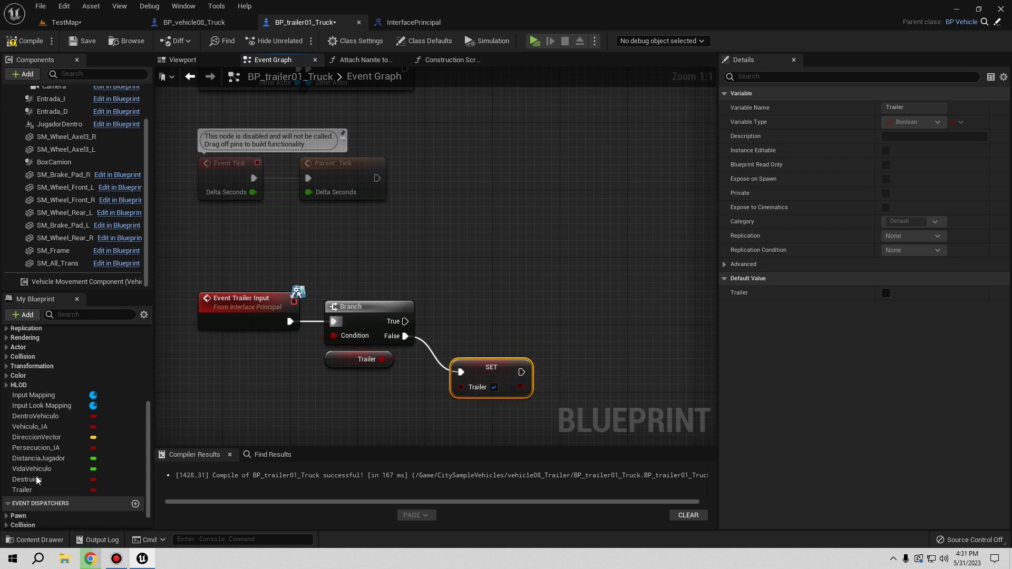
pyautogui.moveTo(24, 492)
pyautogui.mouseDown()
pyautogui.moveTo(461, 321)
pyautogui.moveTo(479, 296)
pyautogui.mouseUp()
pyautogui.click(482, 343)
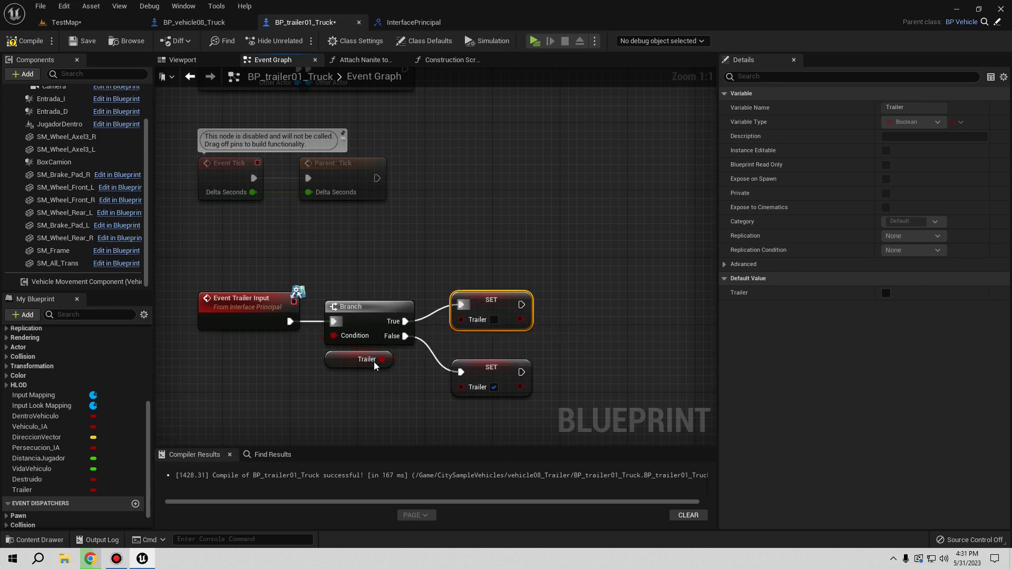
# Compile and save BP_trailer01_Truck, then return to BP_vehicle08_Truck's Event Graph
pyautogui.click(24, 40)
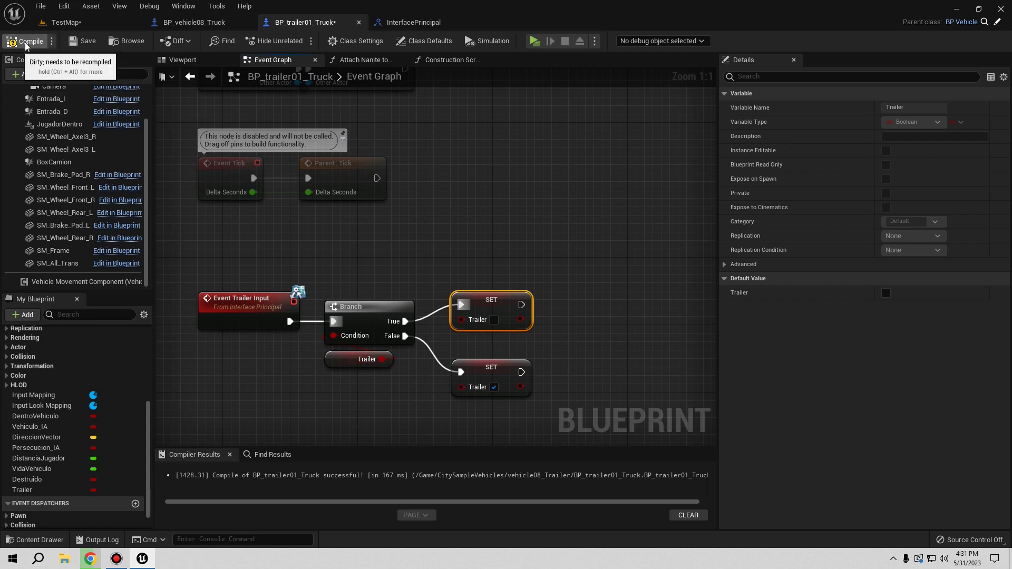
pyautogui.click(79, 42)
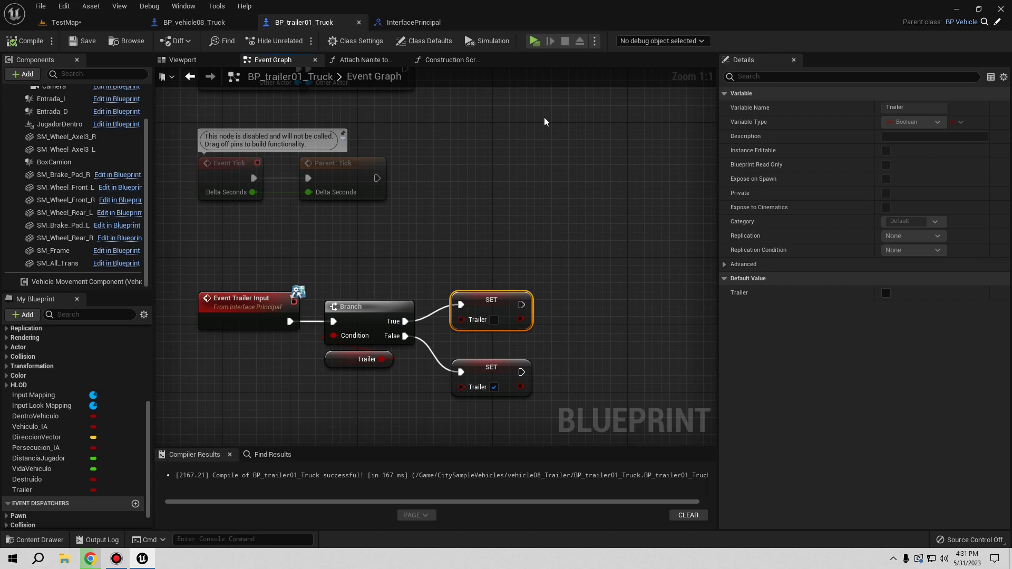
pyautogui.click(196, 23)
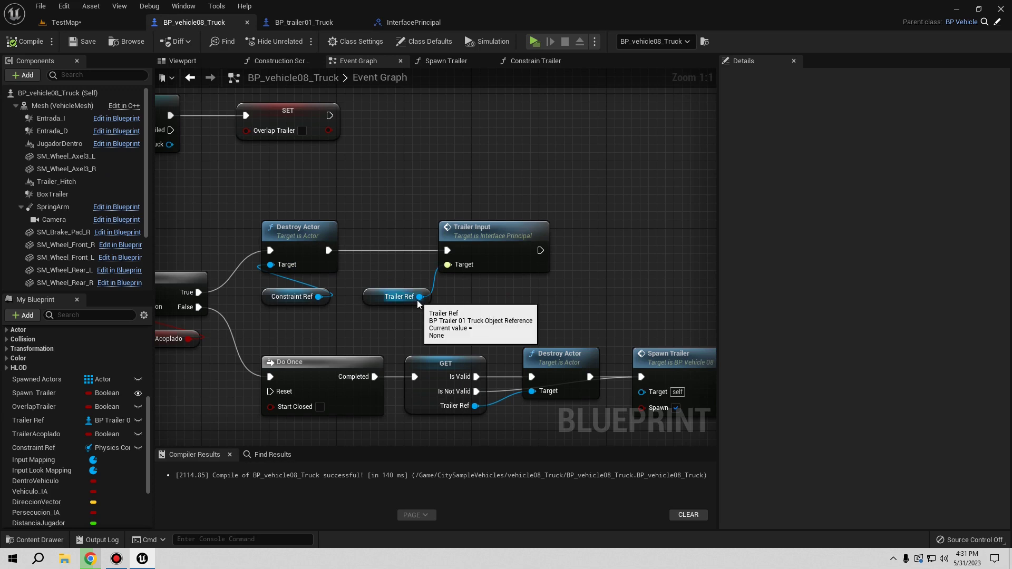
# Add a SET TrailerAcoplado node (false) right after the Trailer Input call
pyautogui.moveTo(312, 318); pyautogui.dragTo(483, 312, button='right')
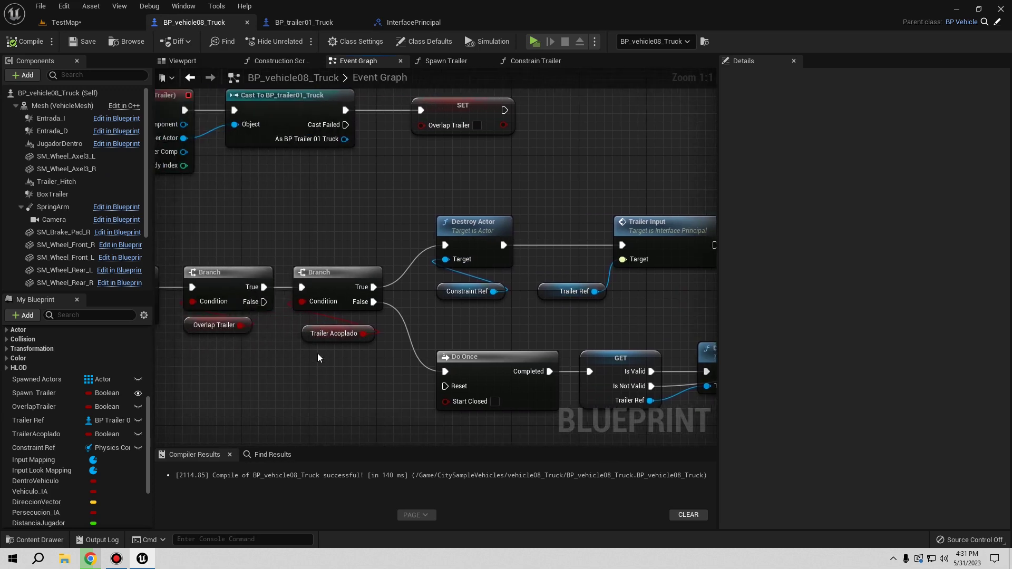
pyautogui.moveTo(575, 317); pyautogui.dragTo(193, 290, button='right')
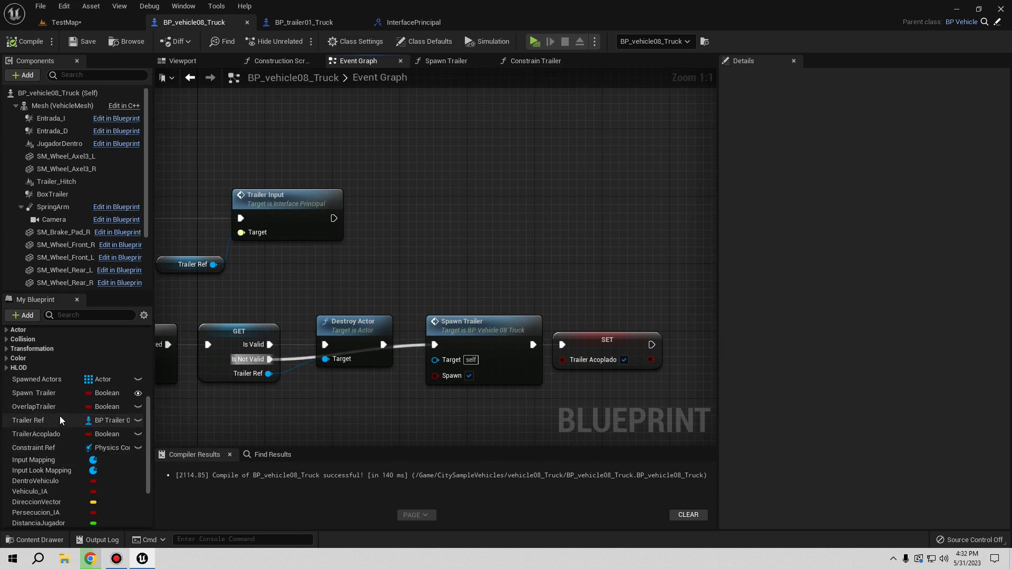
pyautogui.scroll(-2, 63, 477)
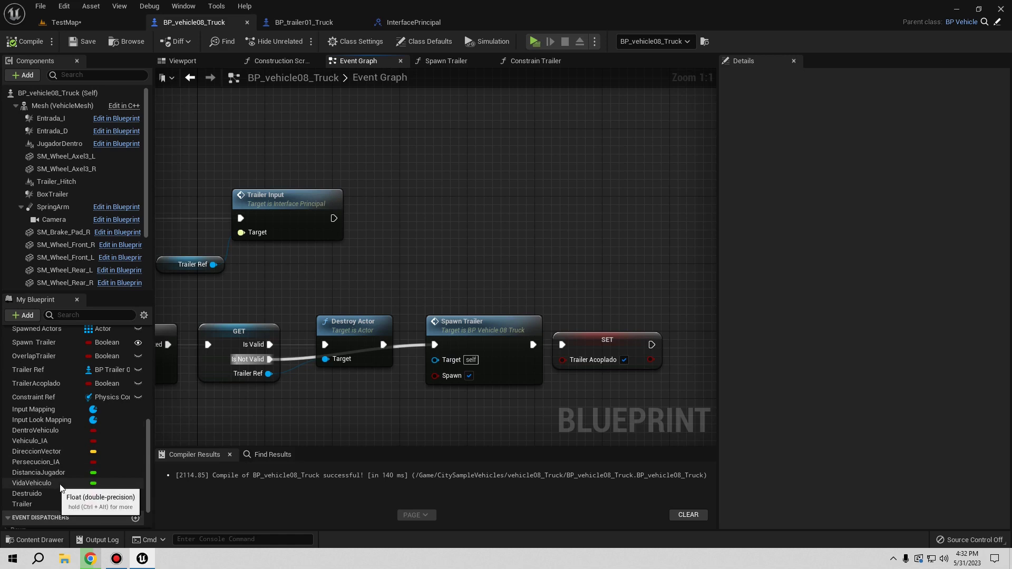
pyautogui.scroll(1, 63, 488)
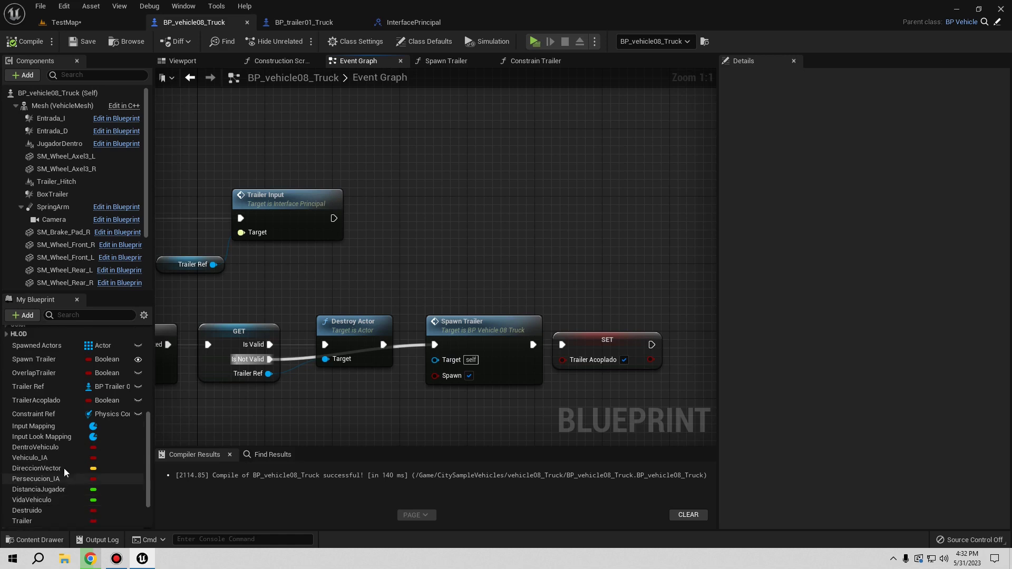
pyautogui.moveTo(31, 401); pyautogui.dragTo(442, 284)
pyautogui.moveTo(374, 200); pyautogui.dragTo(375, 204)
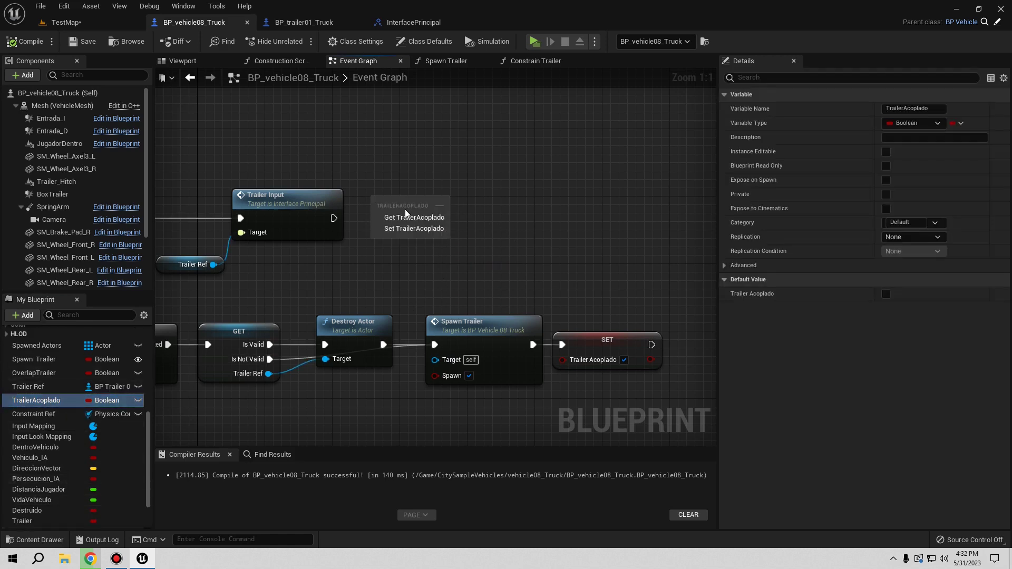
pyautogui.click(413, 228)
pyautogui.moveTo(351, 282)
pyautogui.mouseDown(button='right')
pyautogui.moveTo(470, 296)
pyautogui.moveTo(420, 294)
pyautogui.mouseUp(button='right')
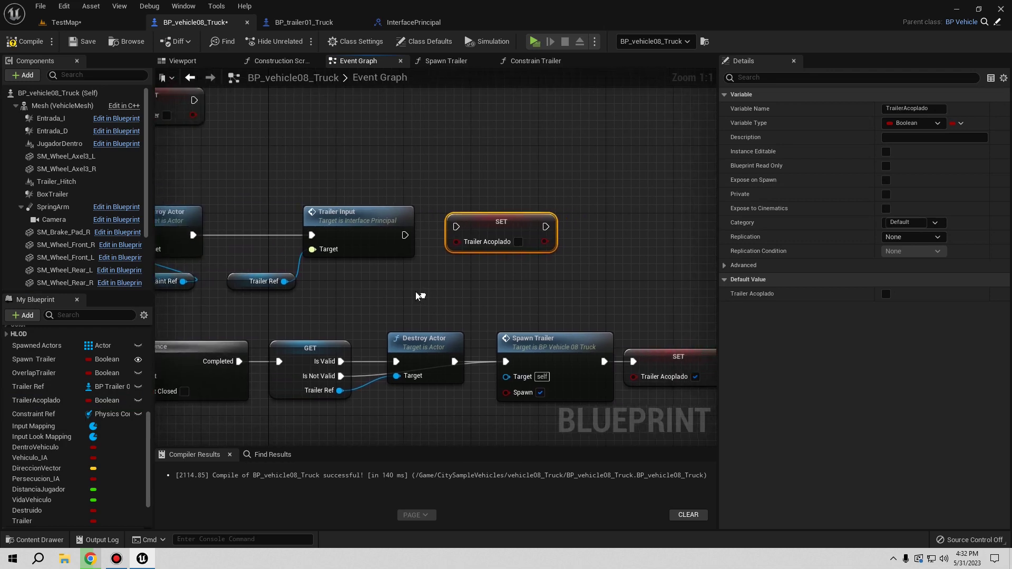
pyautogui.moveTo(470, 226); pyautogui.dragTo(469, 238)
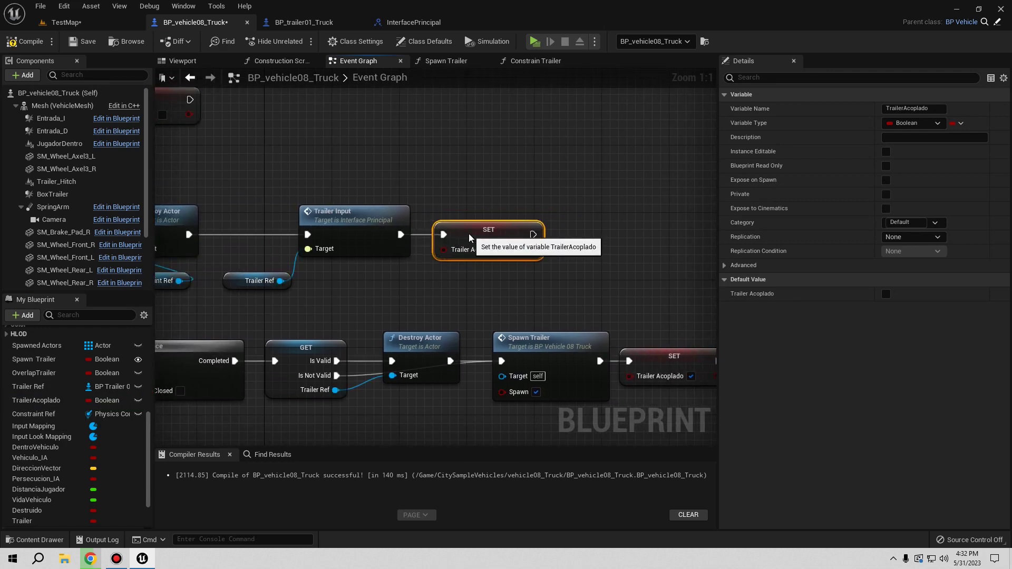
pyautogui.click(470, 268)
# Connect the TrailerAcoplado setter's output to Do Once Reset and launch a play test
pyautogui.moveTo(457, 277); pyautogui.dragTo(551, 211, button='right')
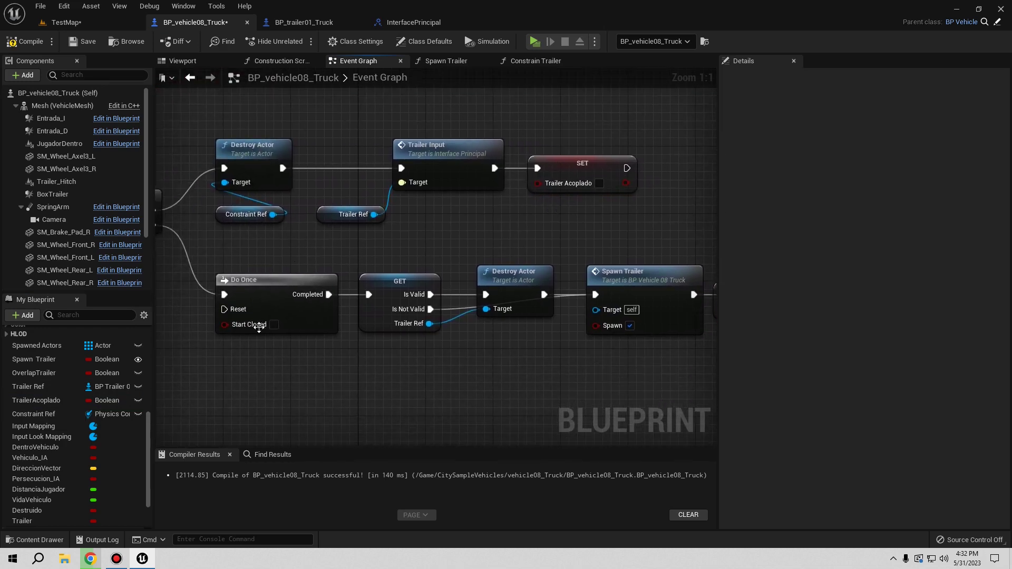
pyautogui.moveTo(539, 246); pyautogui.dragTo(483, 274, button='right')
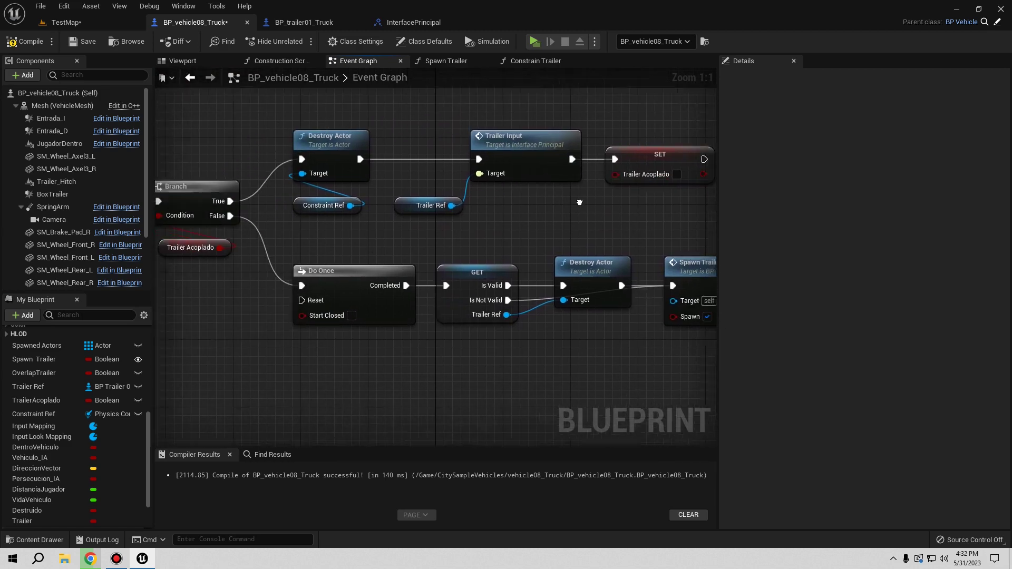
pyautogui.moveTo(447, 243); pyautogui.dragTo(610, 201, button='right')
pyautogui.moveTo(527, 237); pyautogui.dragTo(414, 238, button='right')
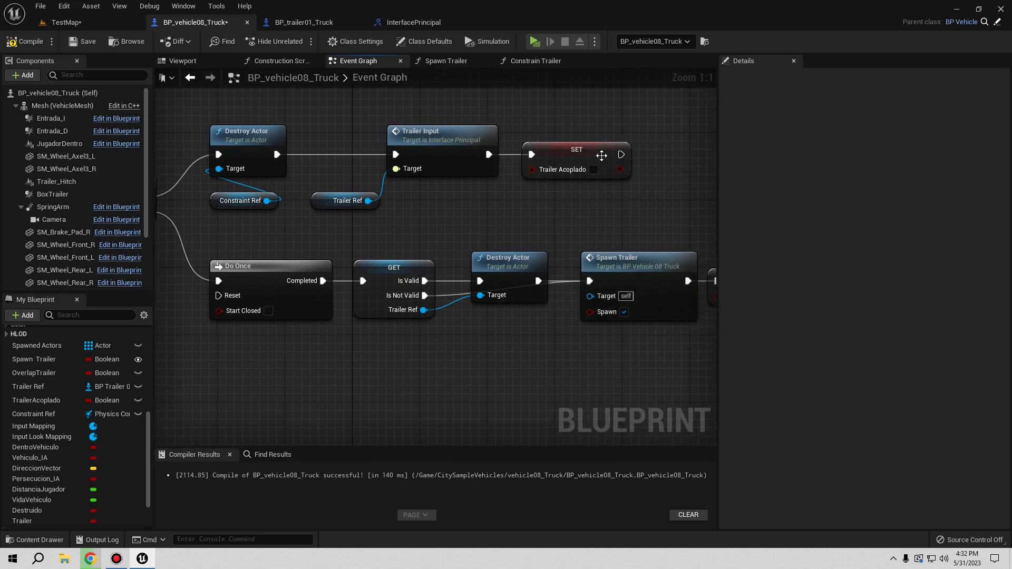
pyautogui.moveTo(624, 157)
pyautogui.mouseDown()
pyautogui.moveTo(208, 309)
pyautogui.moveTo(220, 296)
pyautogui.mouseUp()
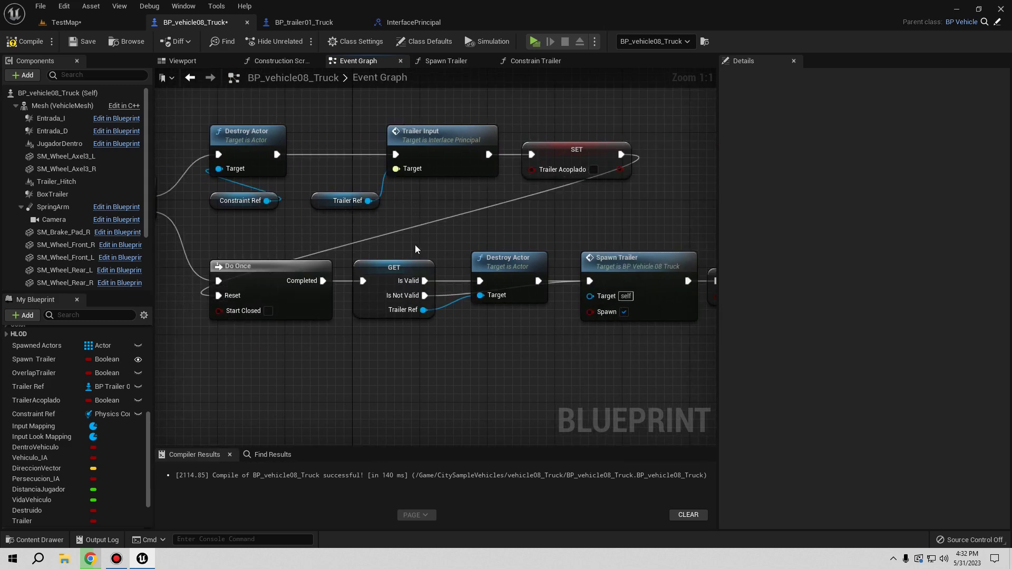
pyautogui.moveTo(416, 249); pyautogui.dragTo(577, 256, button='right')
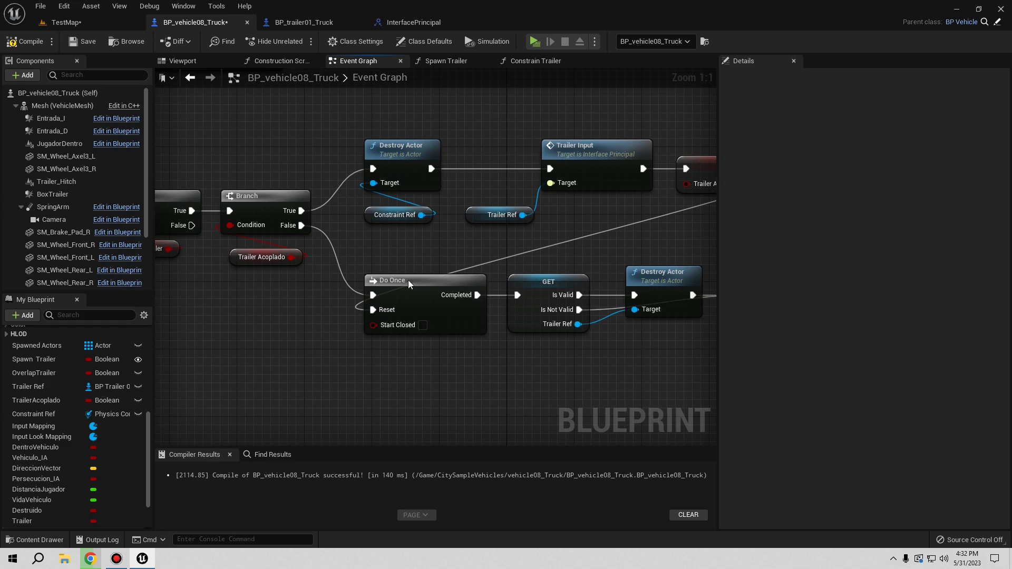
pyautogui.moveTo(429, 282); pyautogui.dragTo(241, 263, button='right')
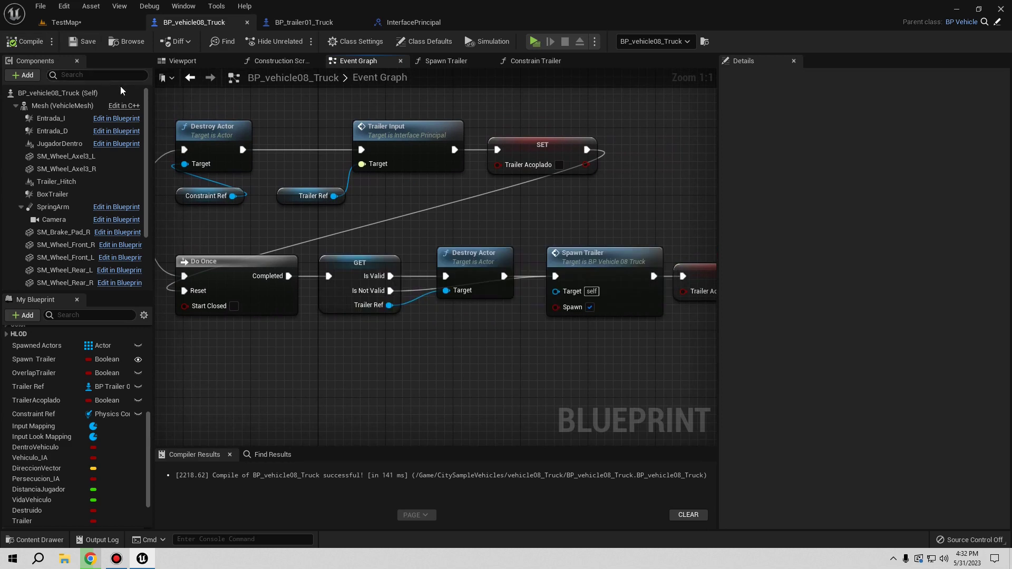
pyautogui.click(536, 43)
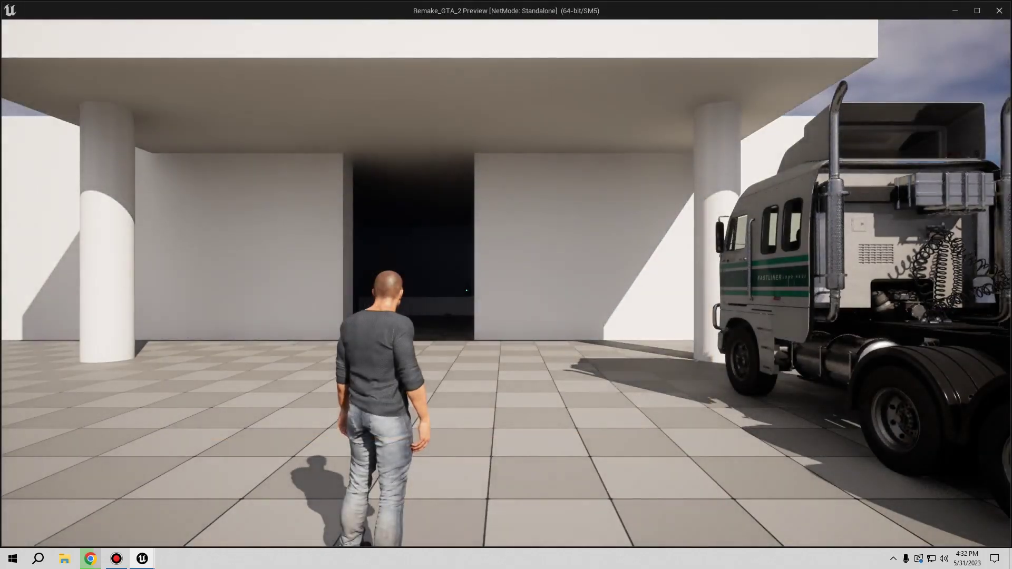
# Walk to the truck, enter the cab, reverse to couple the trailer, then stop the preview
pyautogui.press('w')
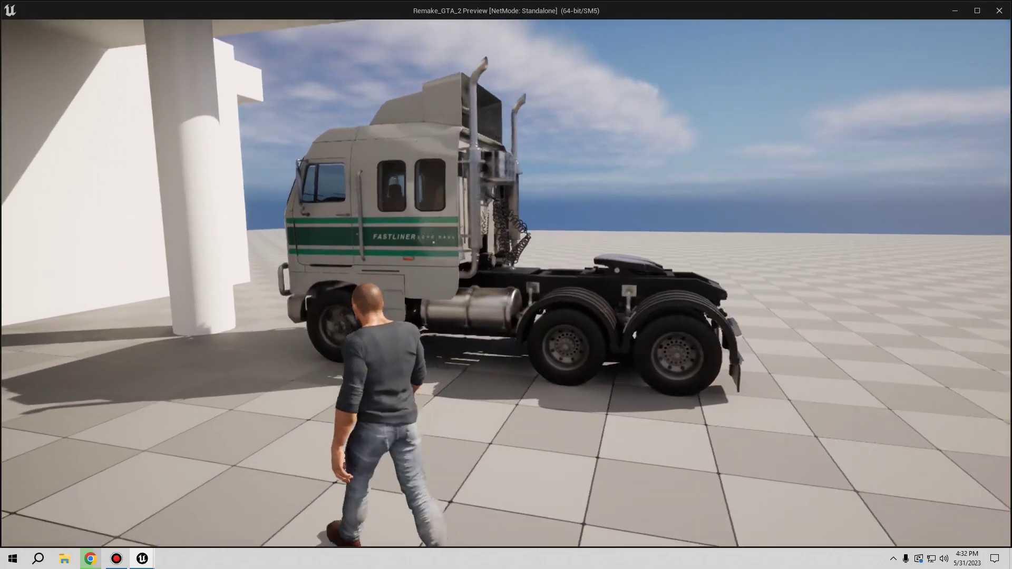
pyautogui.press('c')
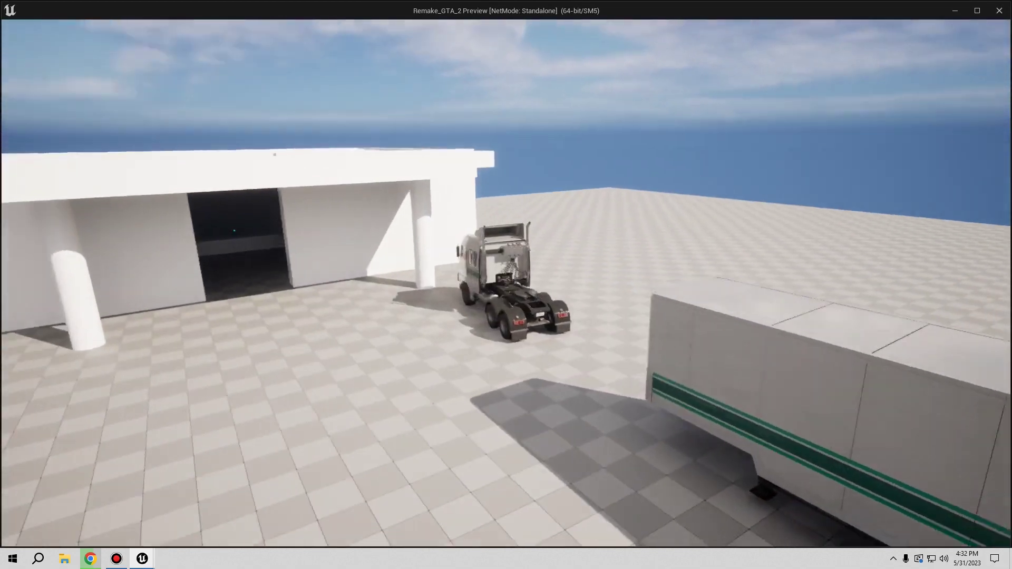
pyautogui.press('s')
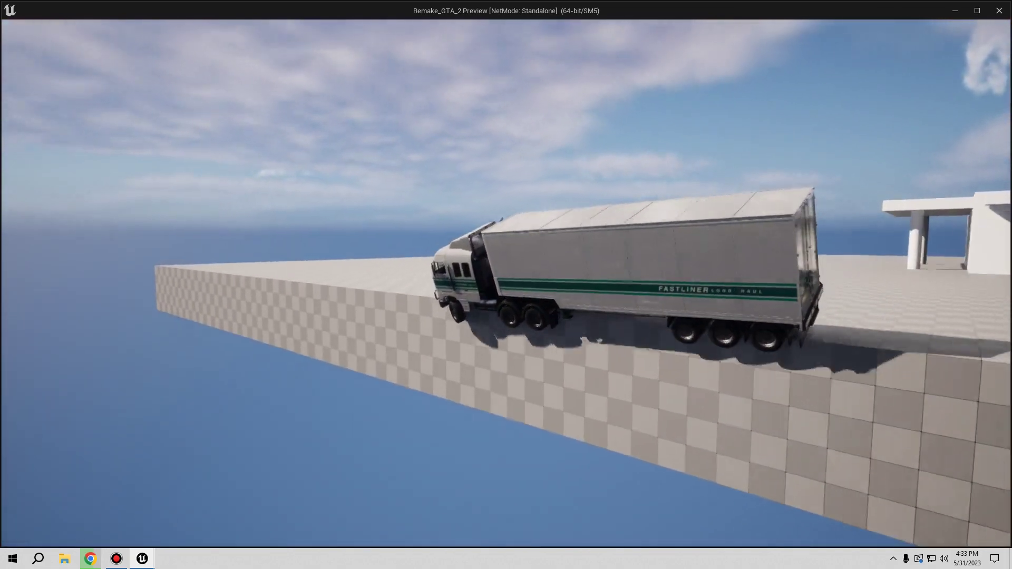
pyautogui.press('Escape')
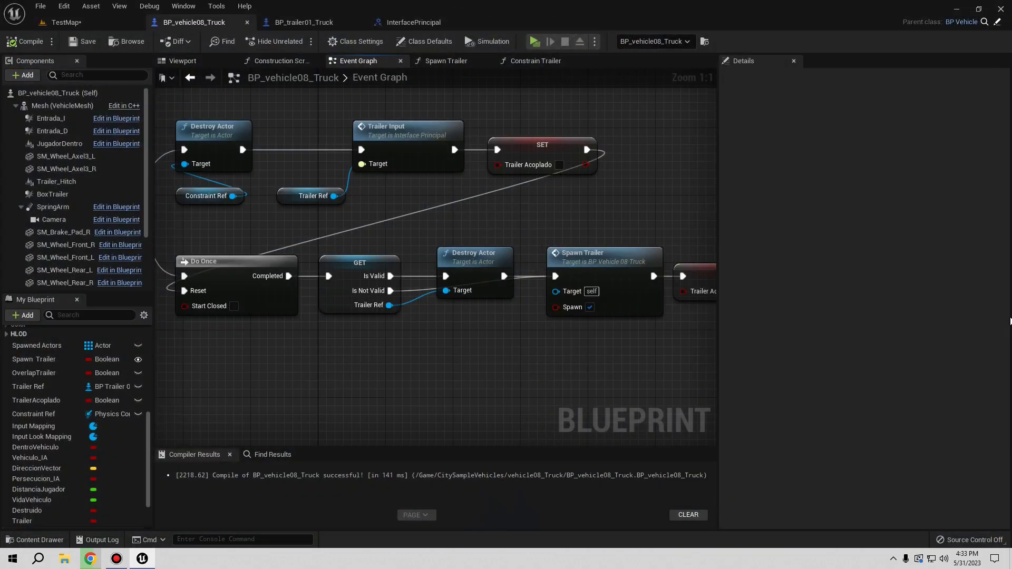
# Restart the play test and walk the character back into the truck cab
pyautogui.click(533, 40)
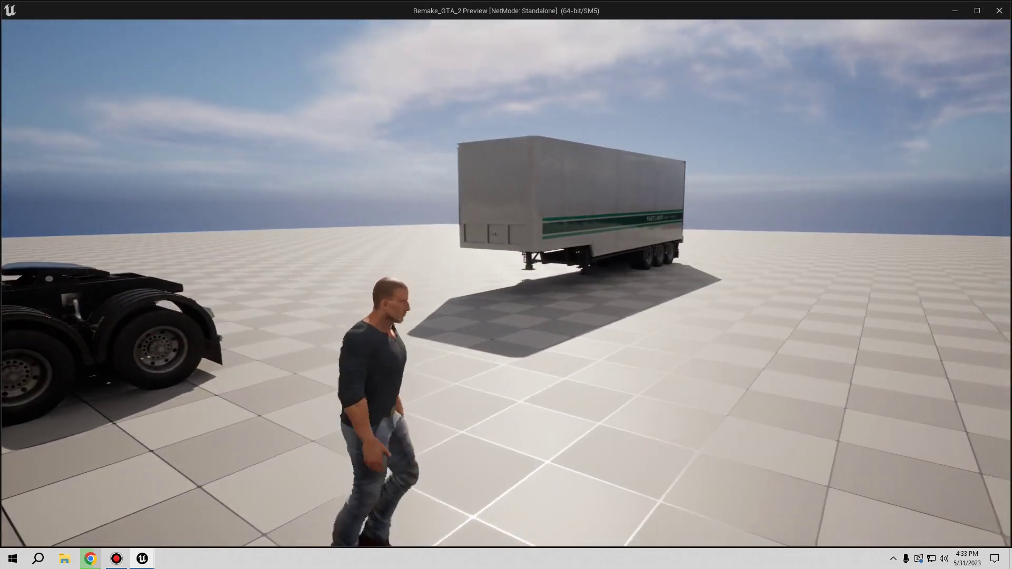
pyautogui.press('d')
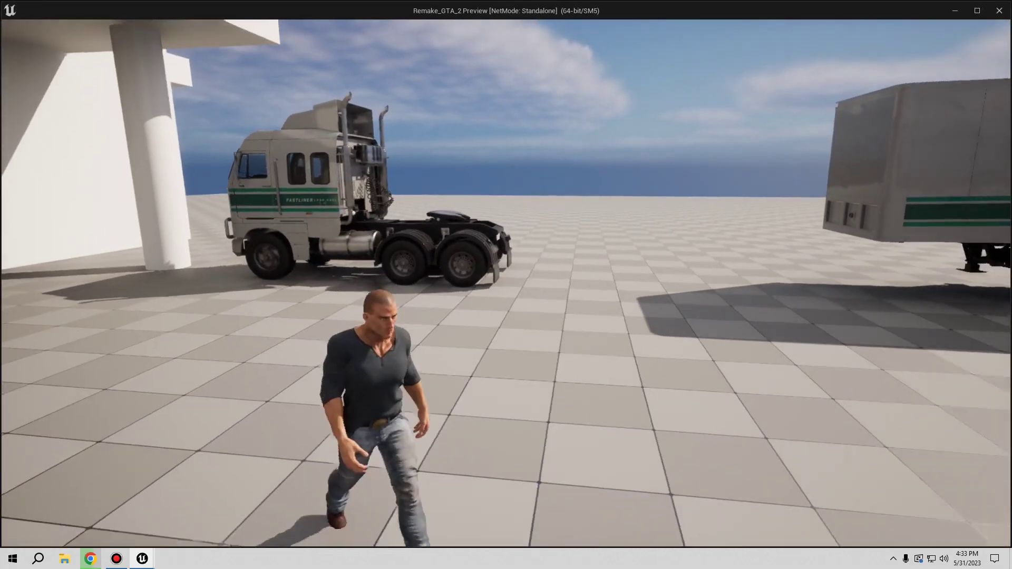
pyautogui.press('w')
pyautogui.press('w')
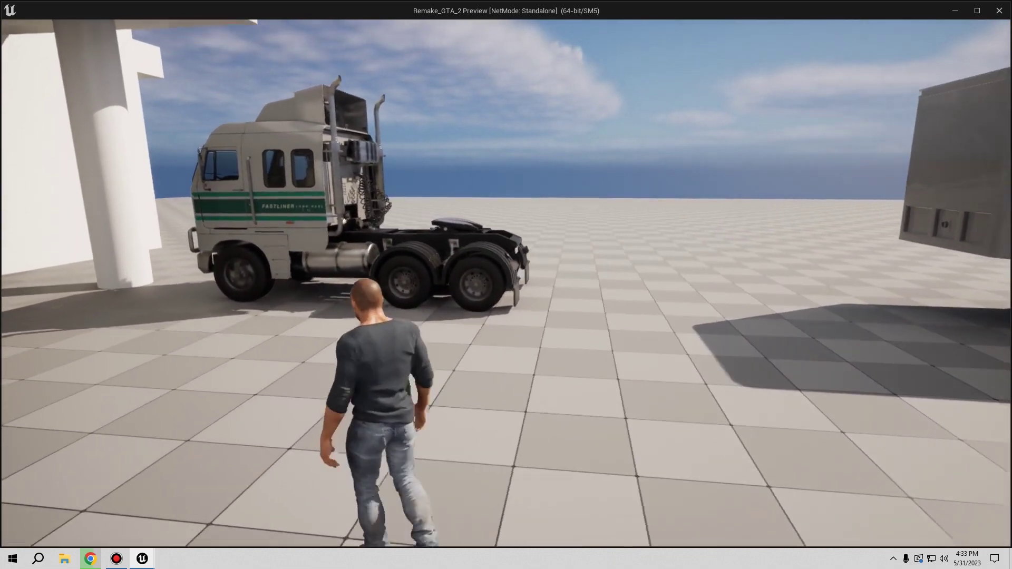
pyautogui.press('w')
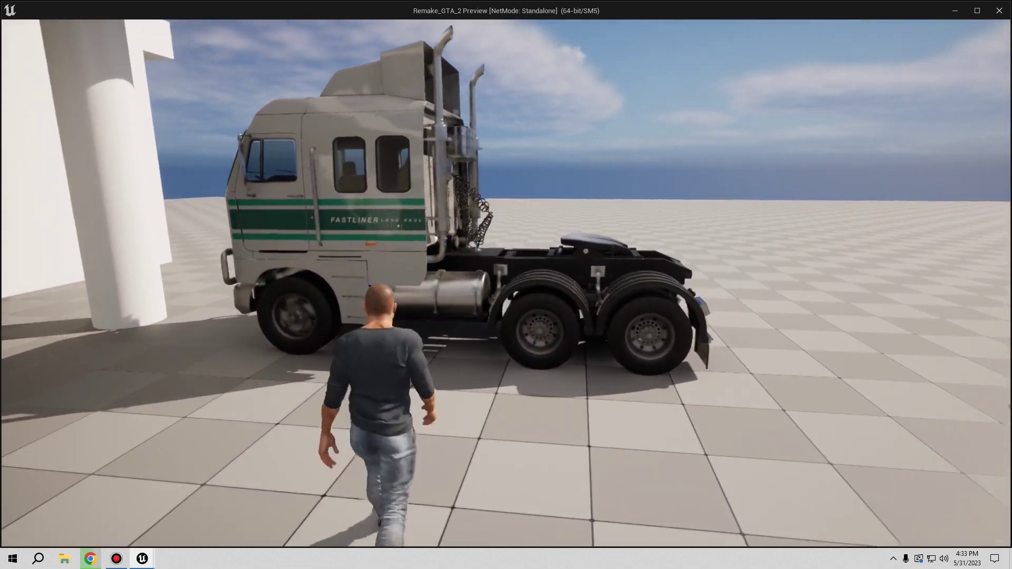
pyautogui.press('w')
pyautogui.press('c')
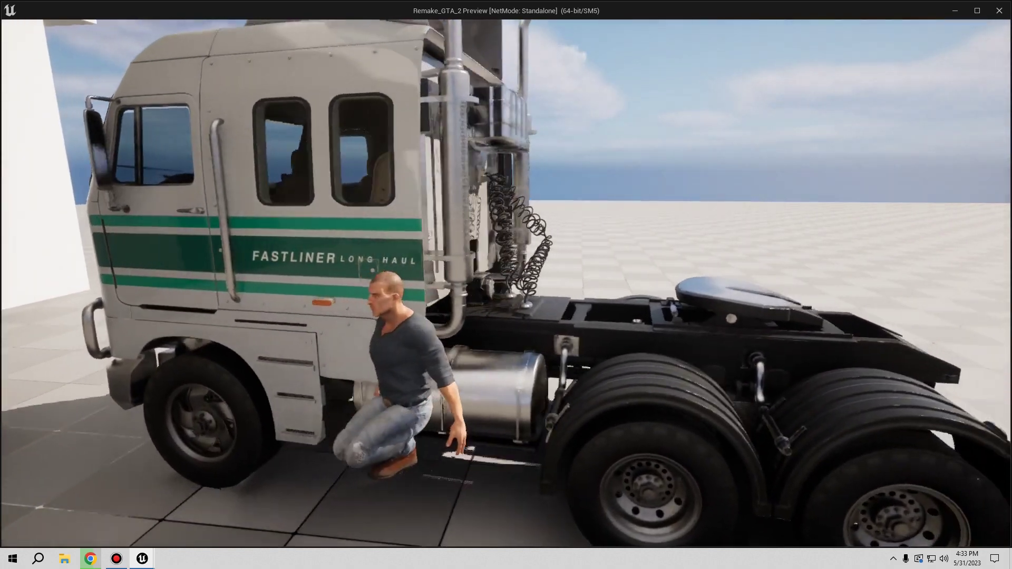